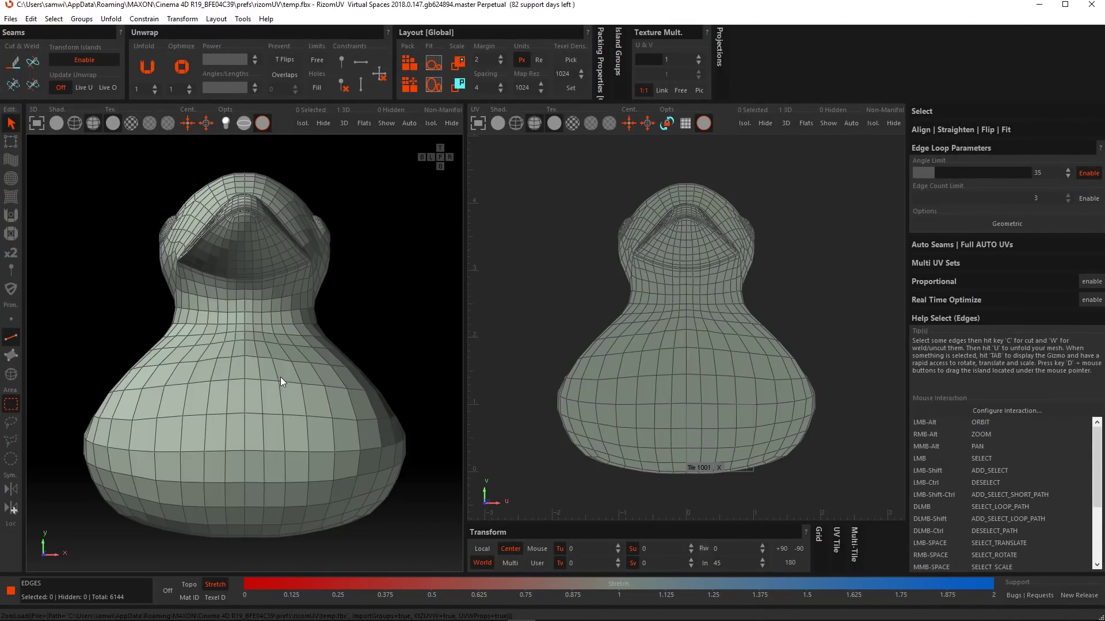
Try the polygon and island selection modes on the duck model, and return to edge selection
alt+drag(280, 378, 240, 379)
alt+right_drag(241, 379, 249, 343)
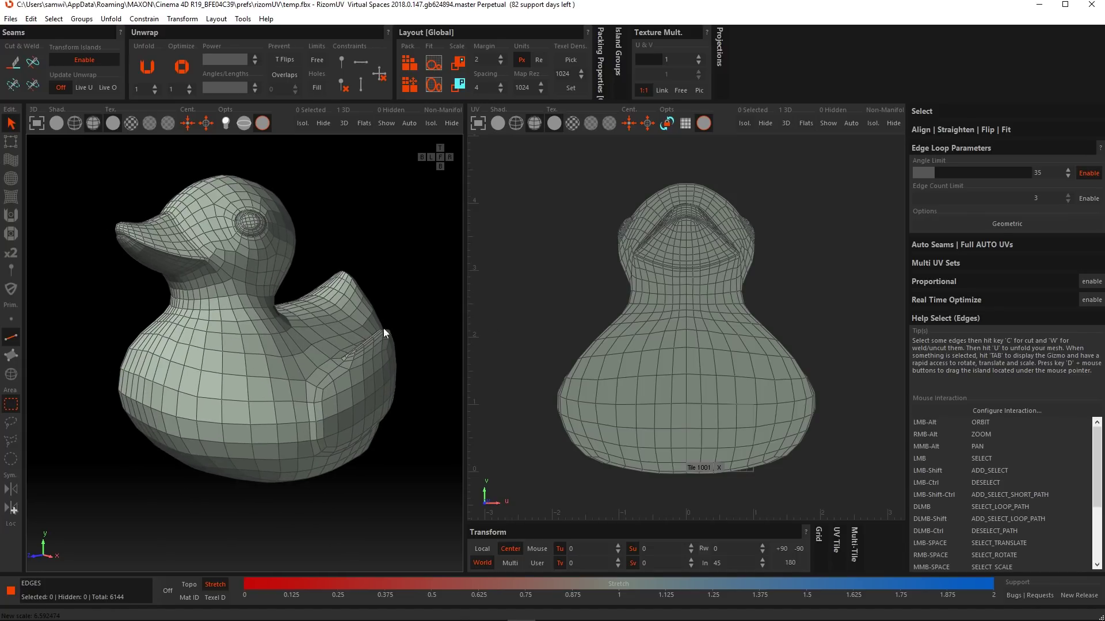
alt+middle_drag(662, 387, 661, 377)
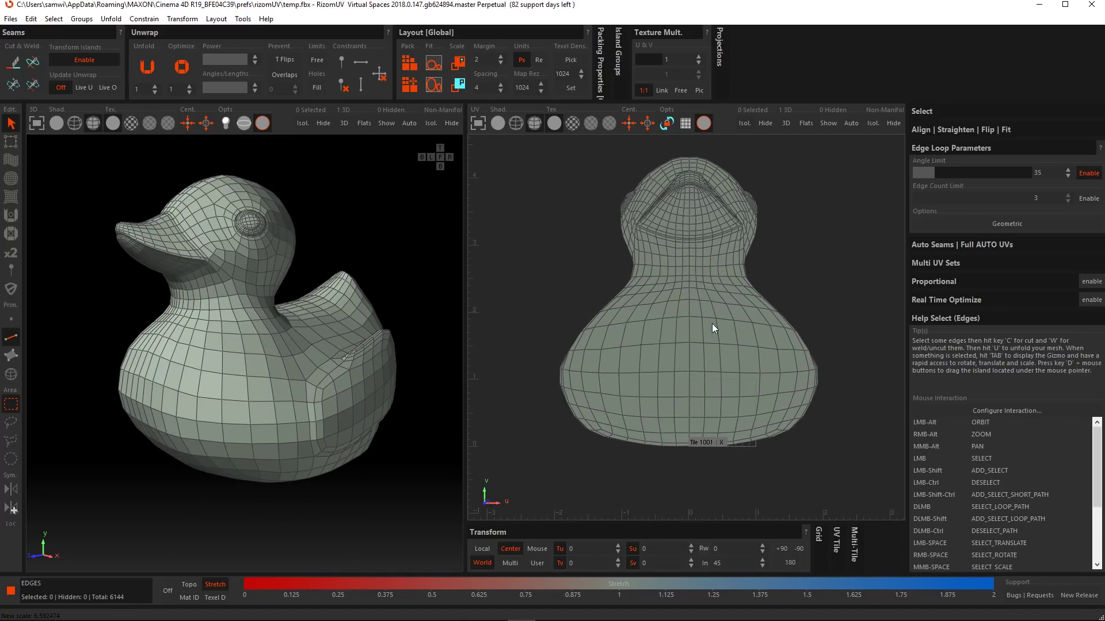
alt+middle_drag(712, 323, 708, 327)
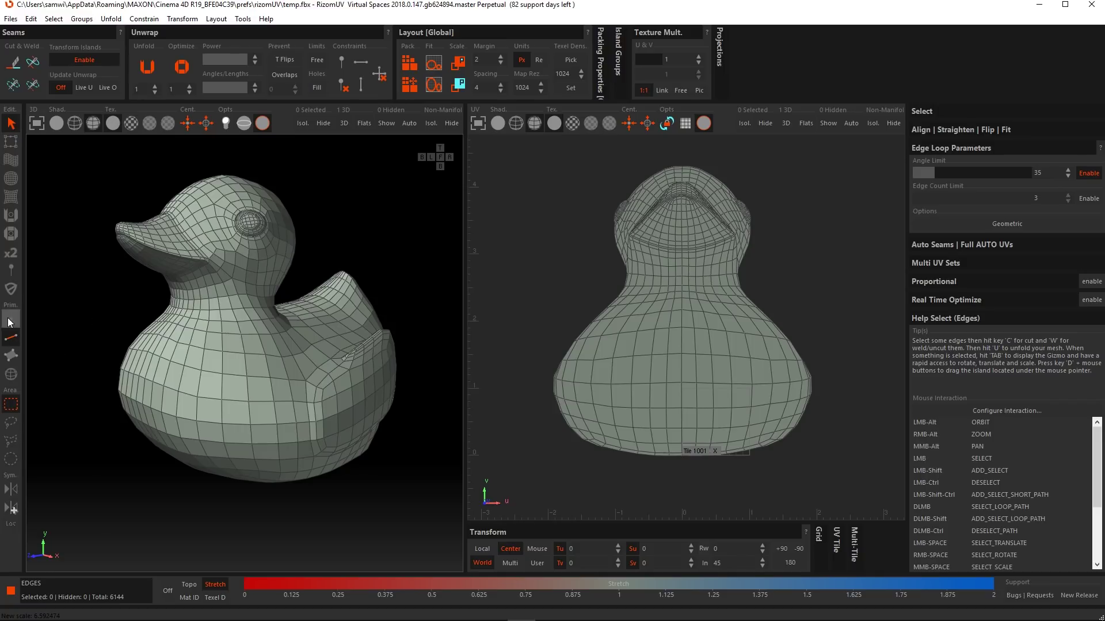
click(11, 358)
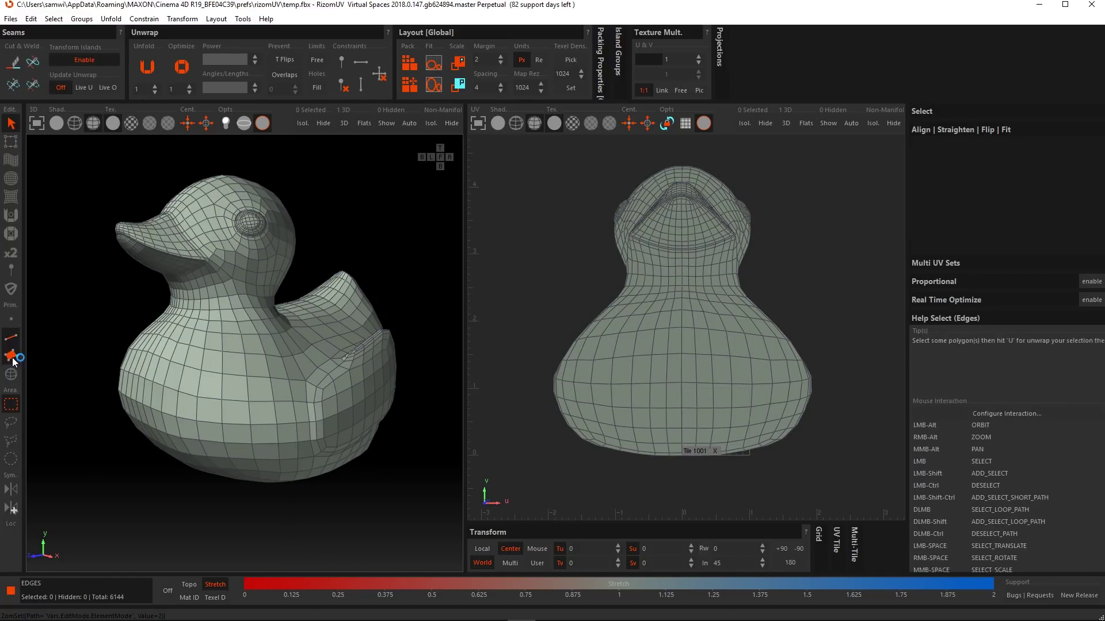
click(11, 376)
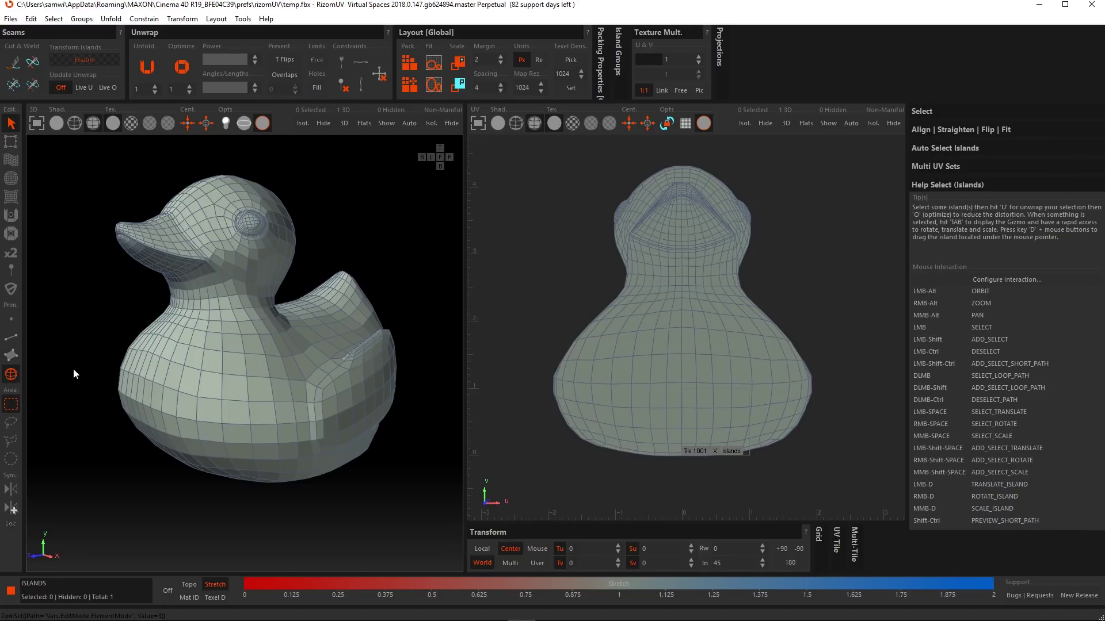
click(11, 338)
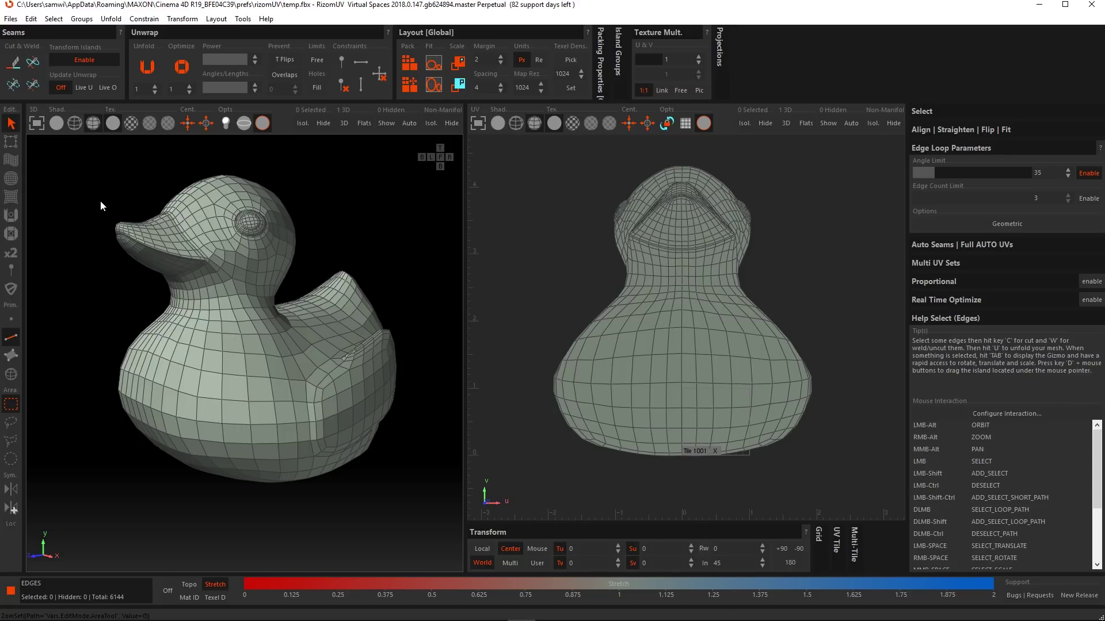
Select edges on the duck's head and chest with a rectangular area, and replace that selection using a freehand lasso
drag(100, 201, 349, 374)
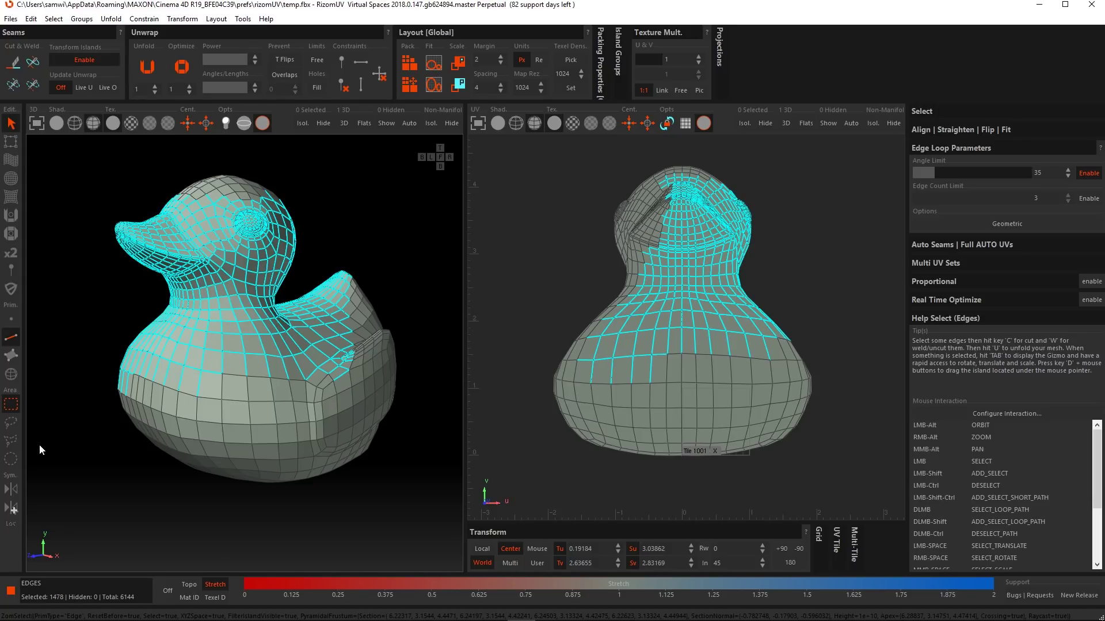
click(11, 424)
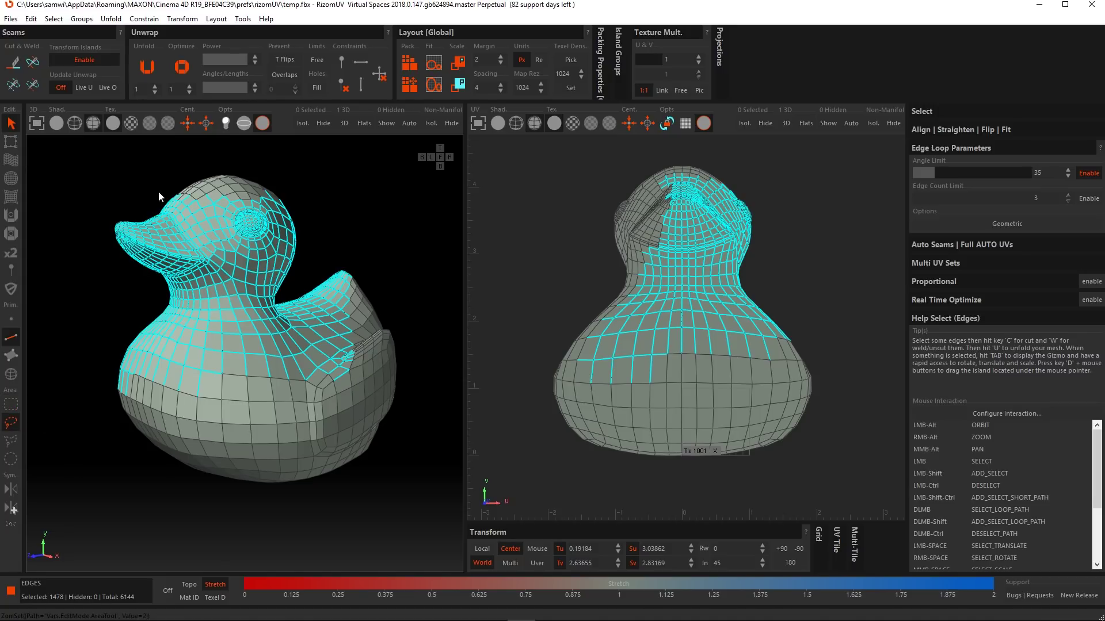
mouse_move(140, 191)
mouse_down()
mouse_move(74, 305)
mouse_move(74, 350)
mouse_move(83, 390)
mouse_move(153, 448)
mouse_move(308, 298)
mouse_move(287, 211)
mouse_move(231, 185)
mouse_up()
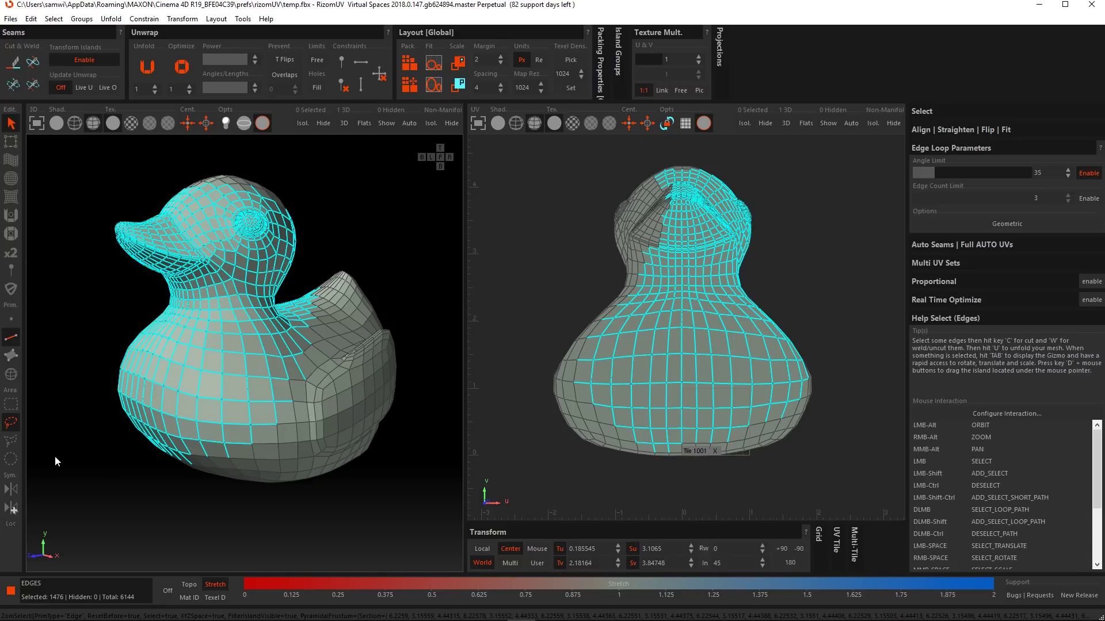
Select the edges on the duck's beak, neck and front body with the polygonal lasso
click(11, 441)
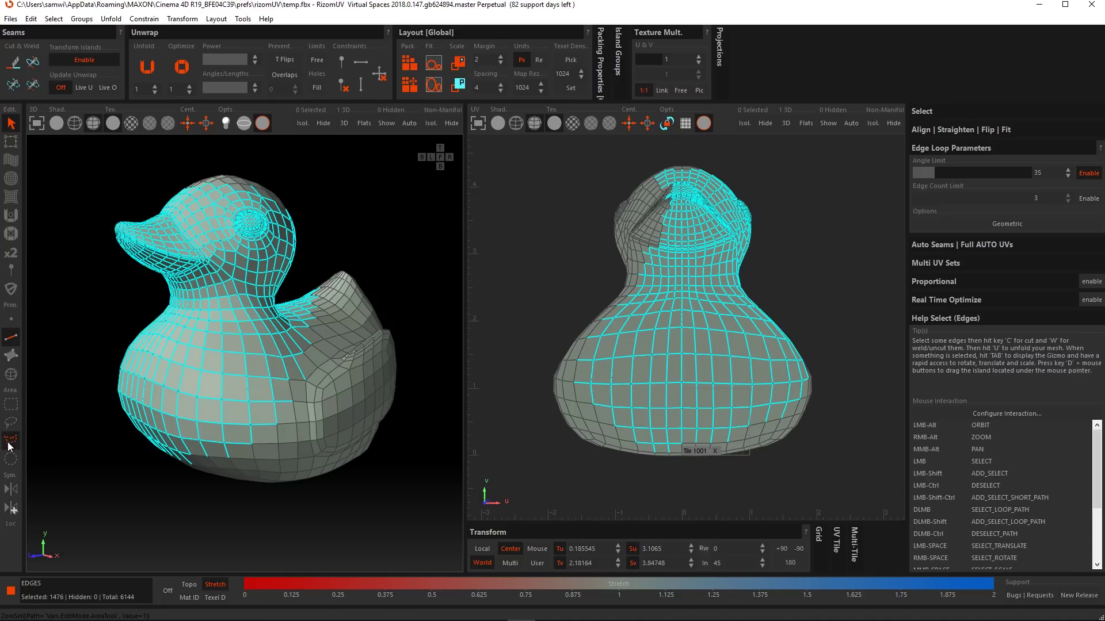
click(89, 198)
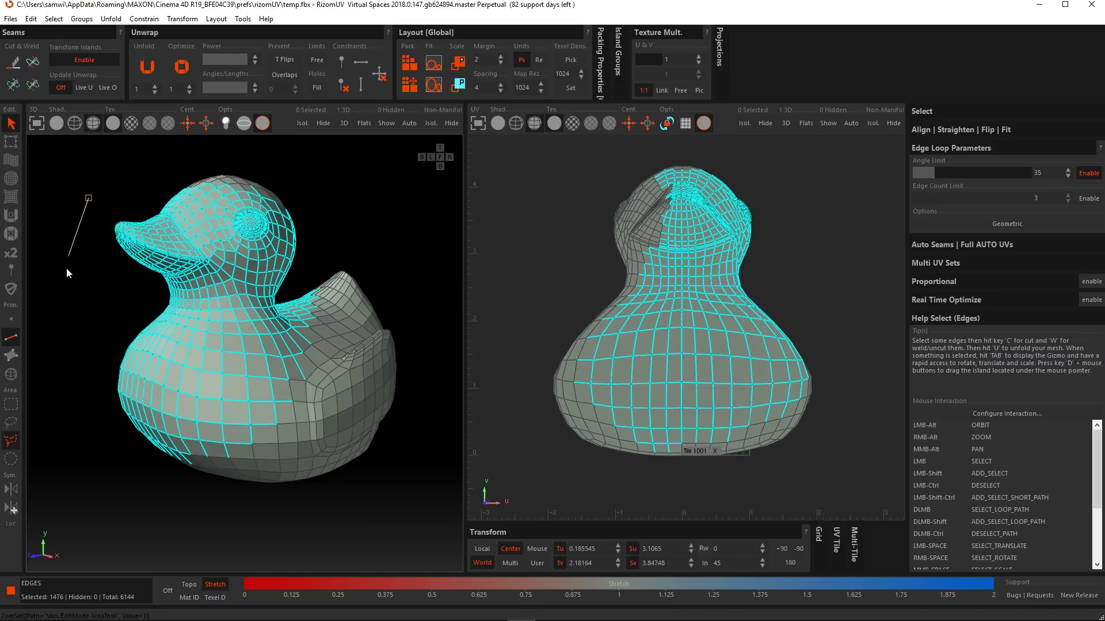
click(69, 409)
click(237, 521)
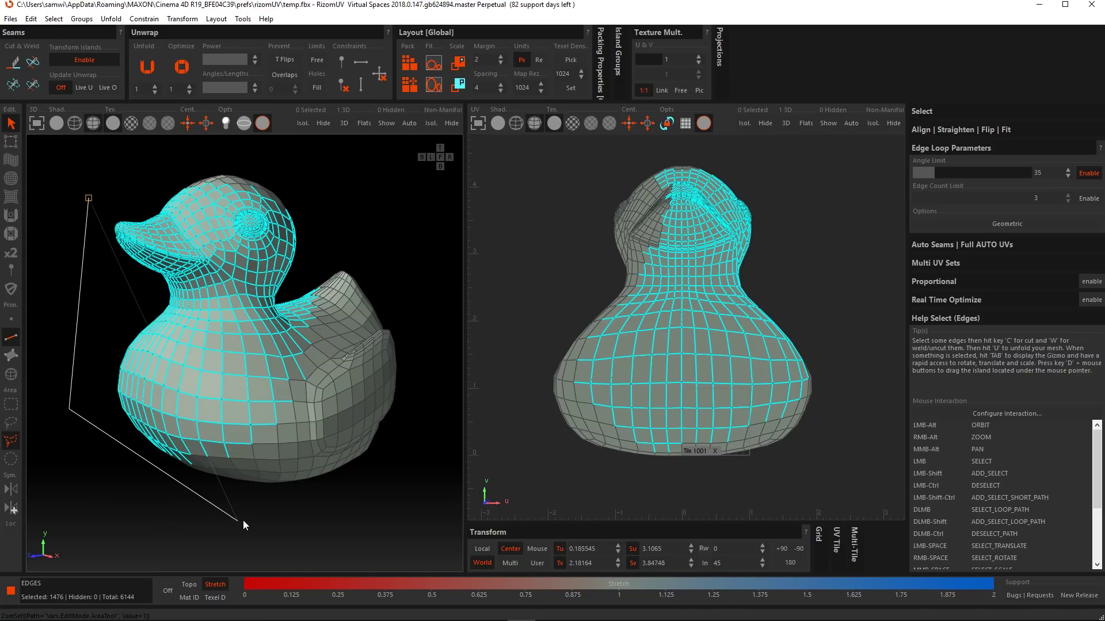
click(367, 257)
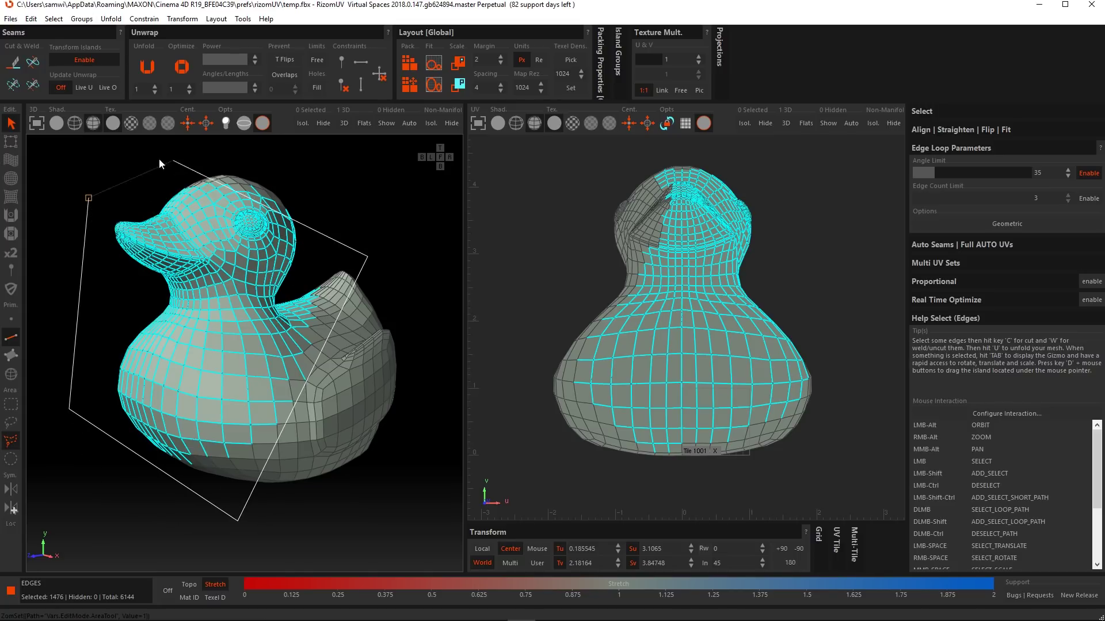
ctrl+click(89, 198)
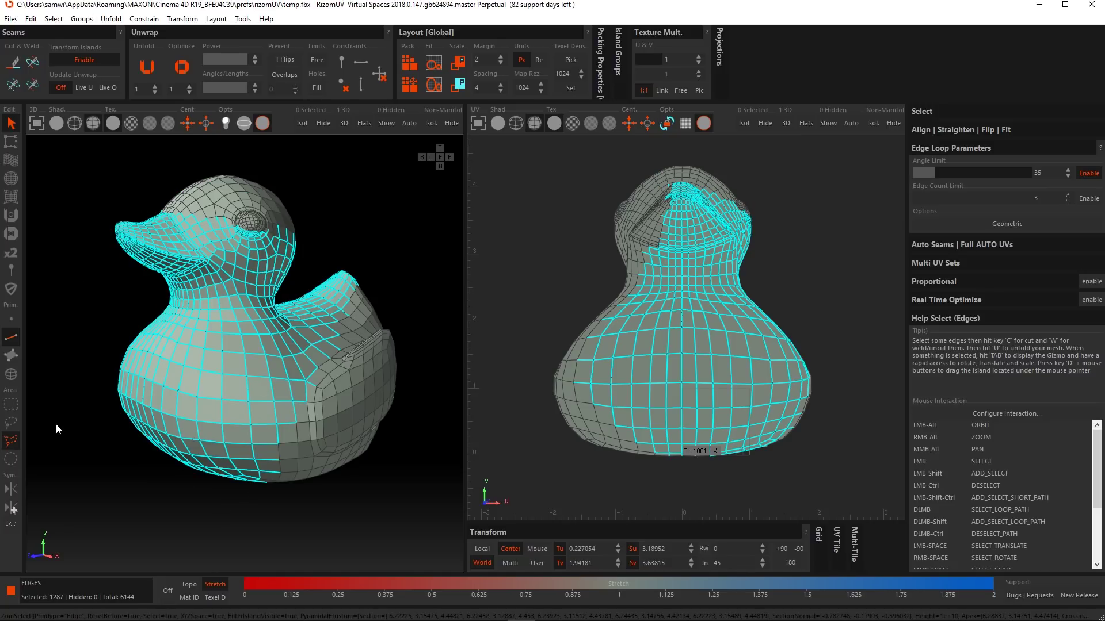
Replace the selection with a polygonal lasso that encloses the duck's entire visible head as well as its front body
click(91, 209)
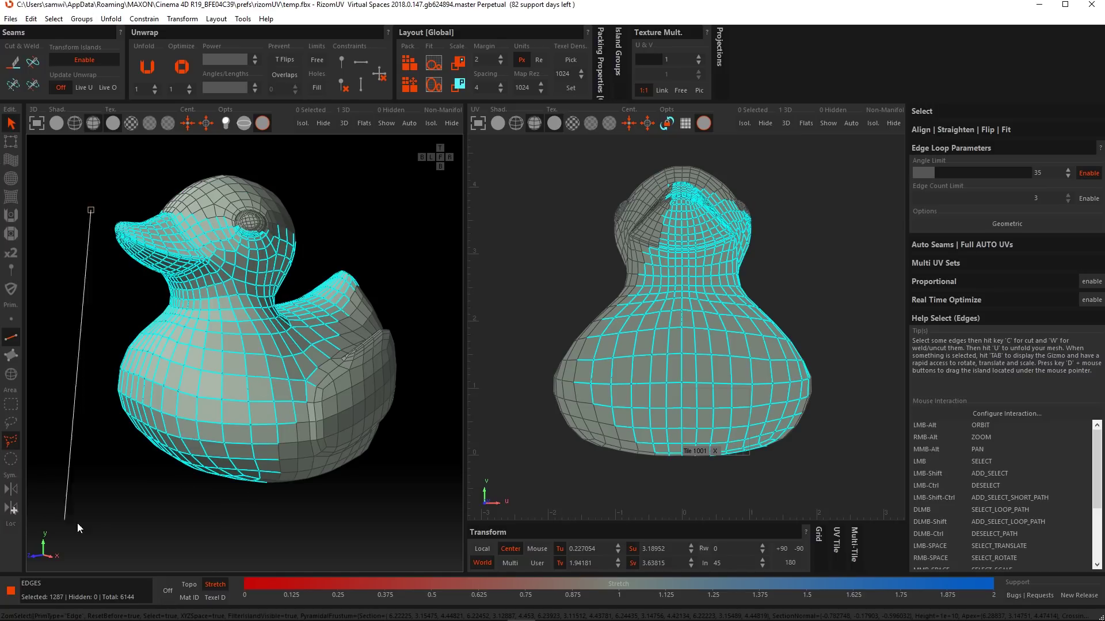
click(83, 465)
click(198, 504)
click(375, 236)
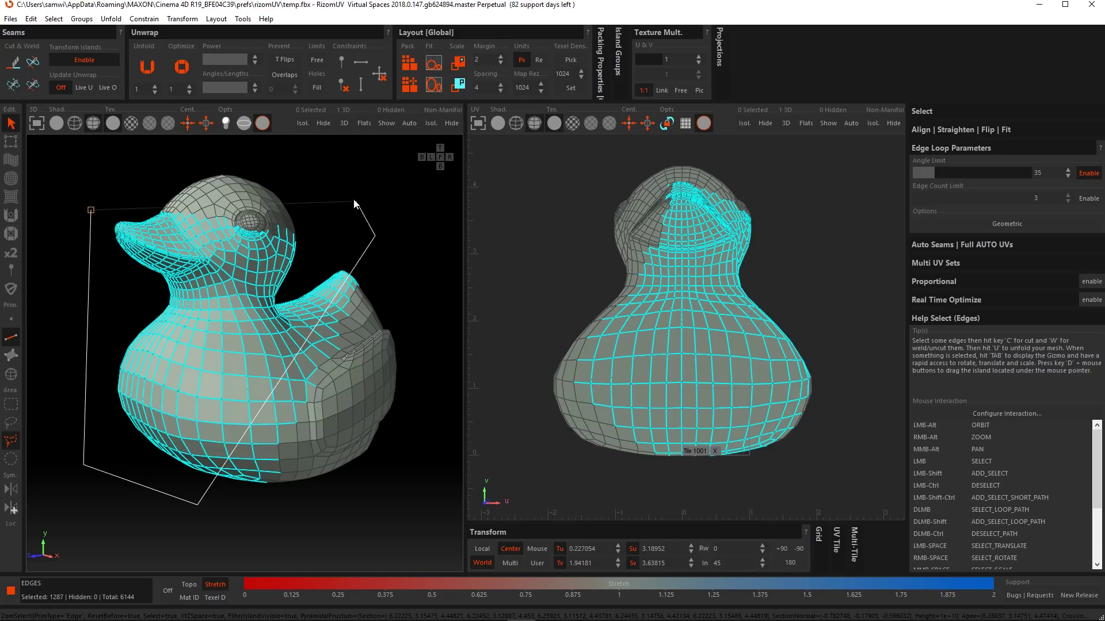
double_click(306, 170)
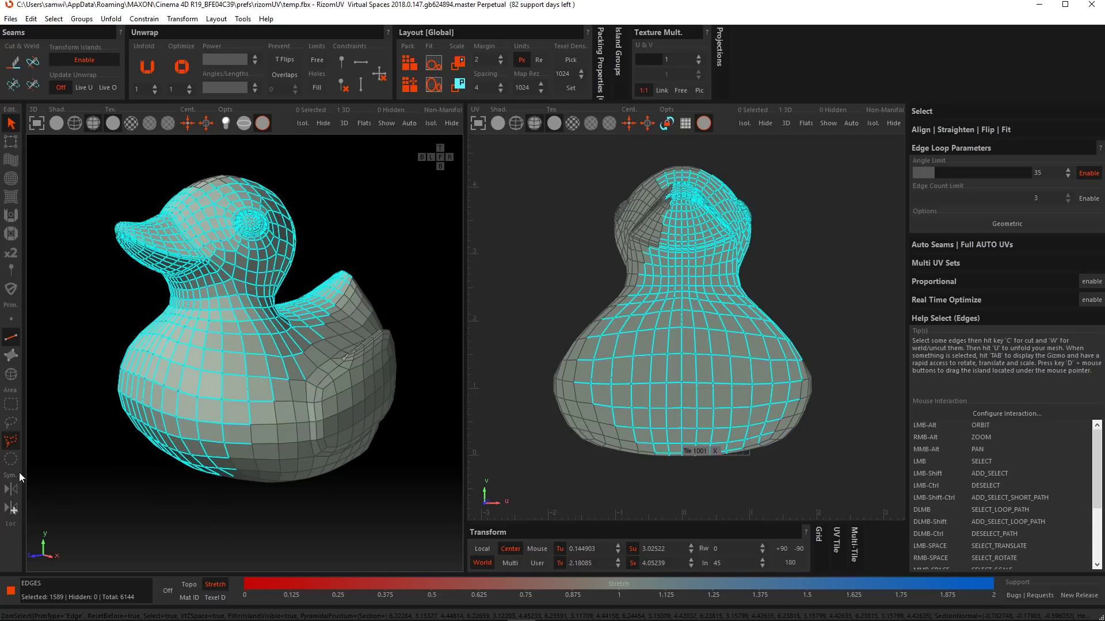
Select the duck's edges with a circular area, and reselect most of the visible body with a rectangular area
click(10, 459)
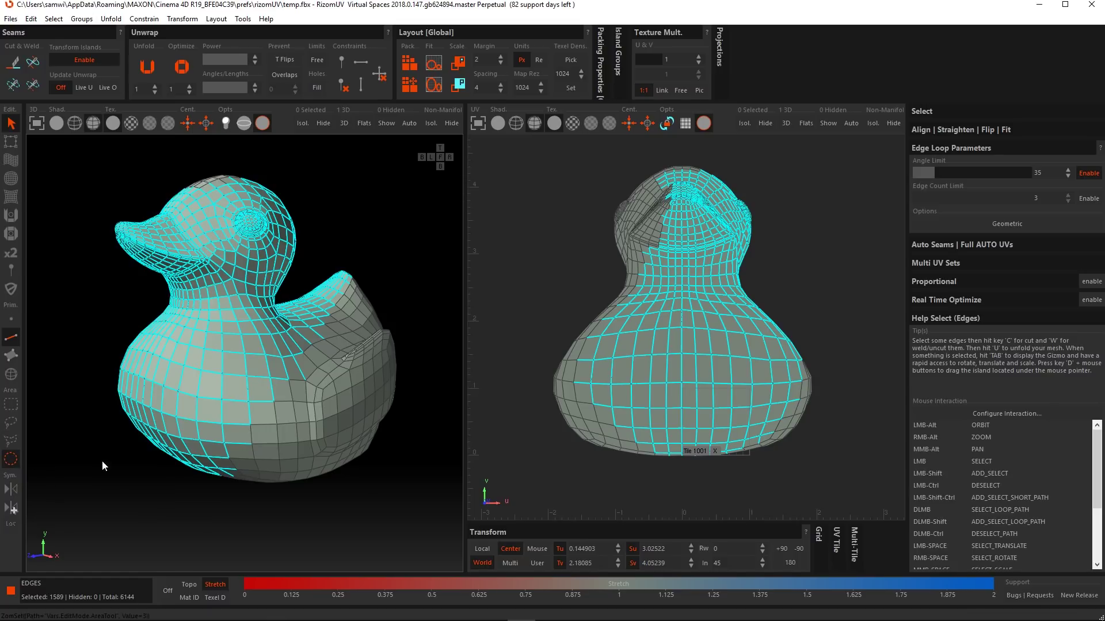
drag(202, 344, 340, 395)
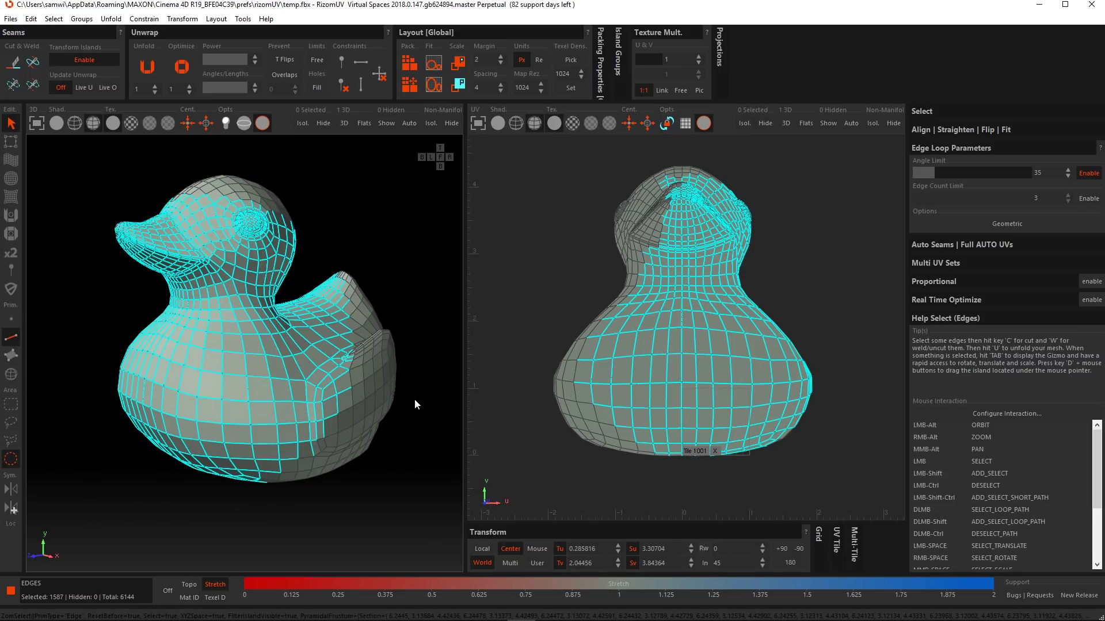
click(15, 406)
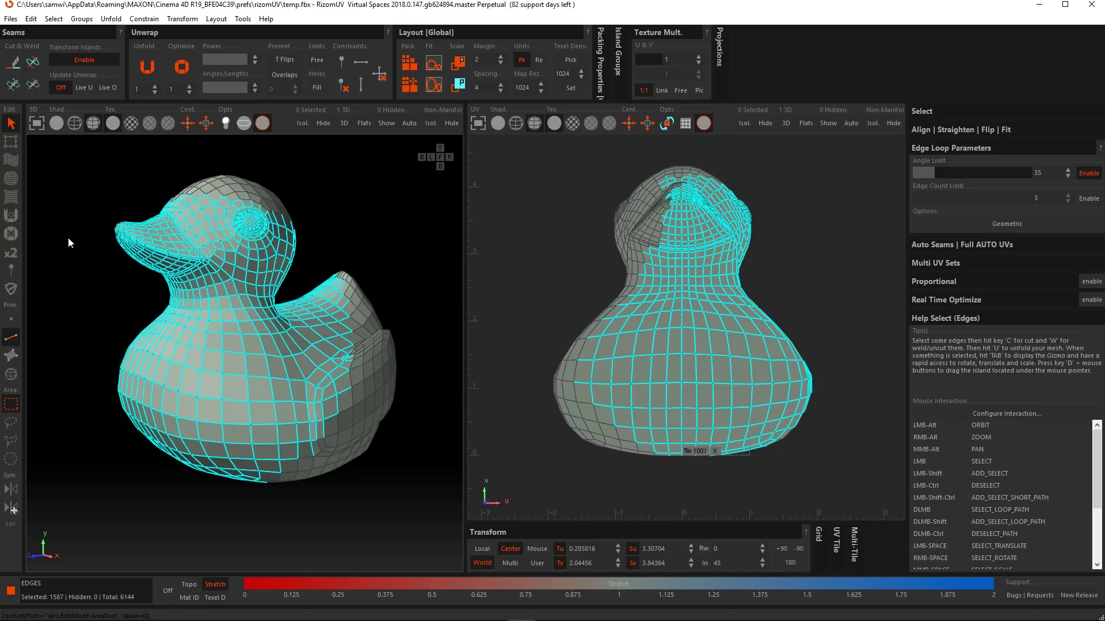
drag(88, 208, 381, 509)
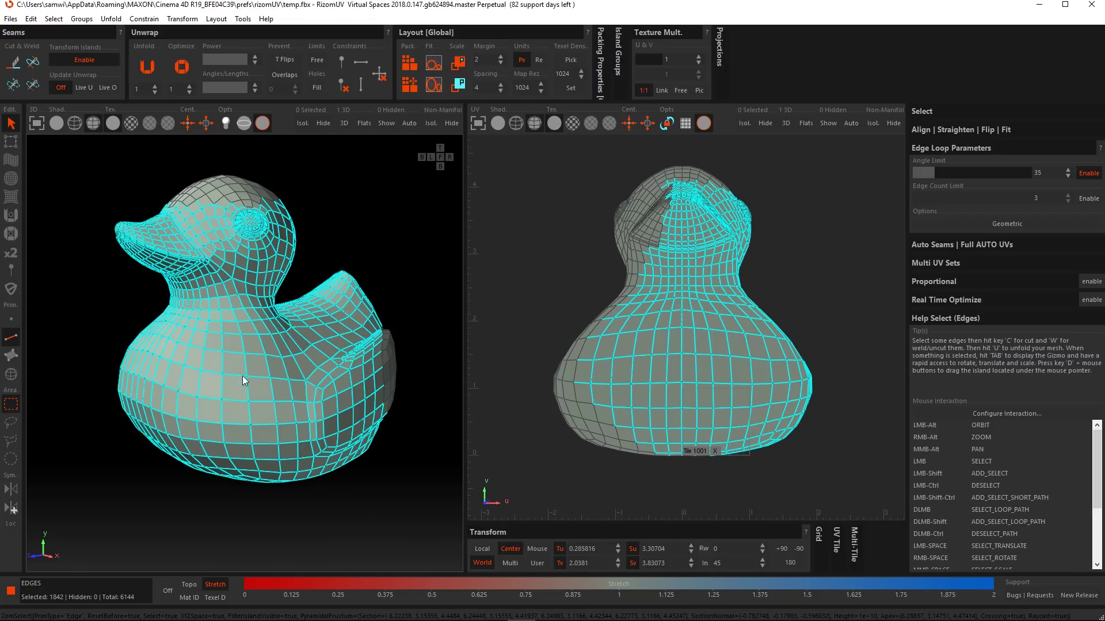
alt+drag(158, 311, 279, 360)
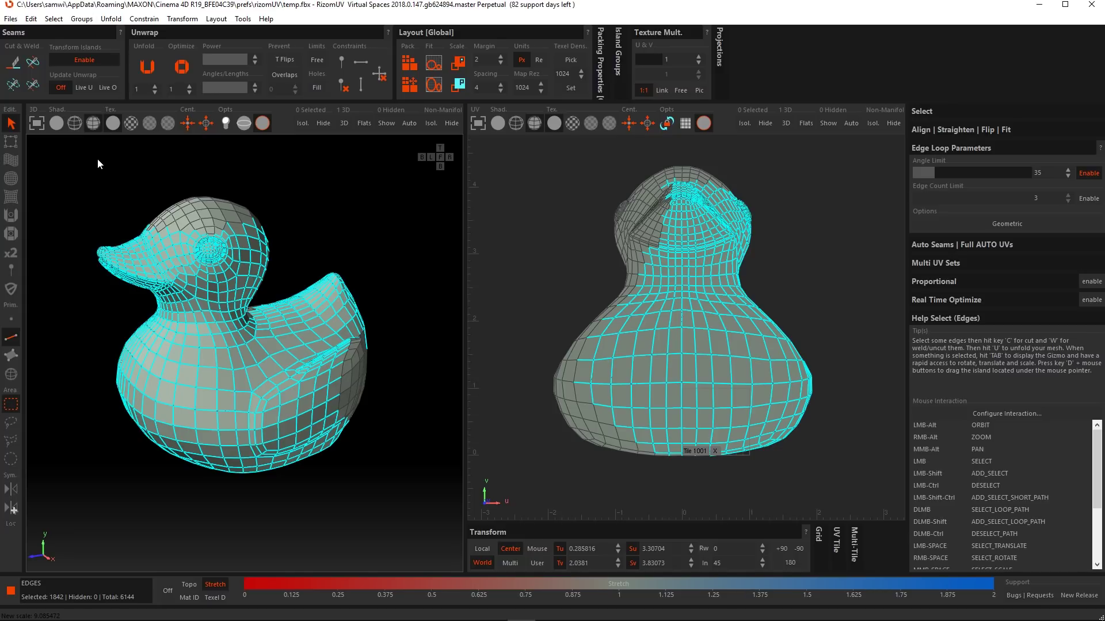
Switch the 3D viewport to wireframe shading and clear the edge selection
click(74, 122)
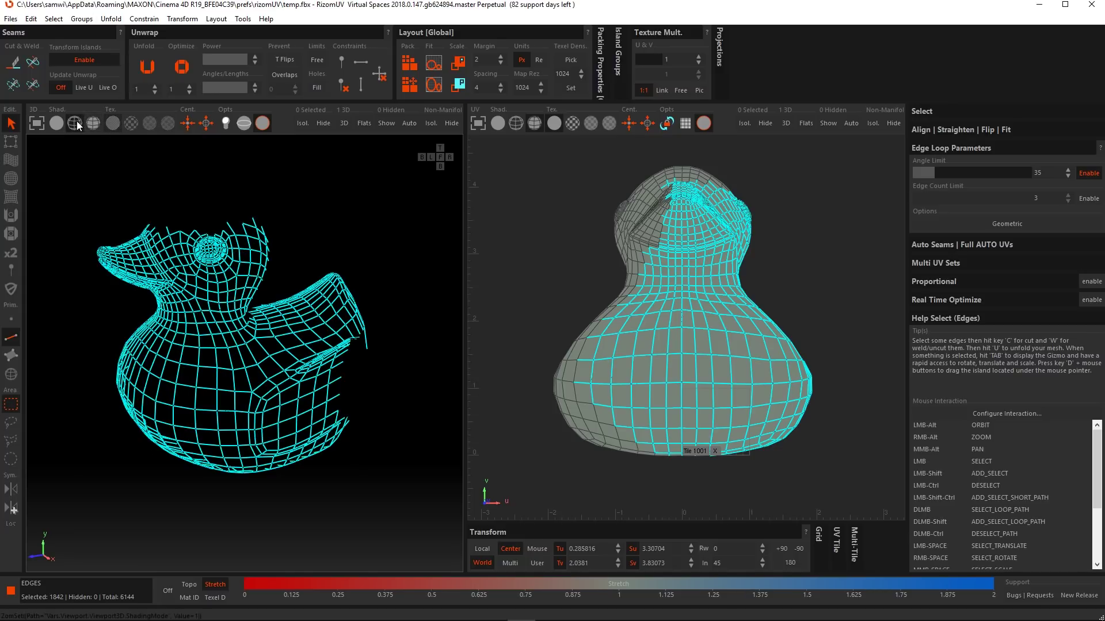
click(397, 311)
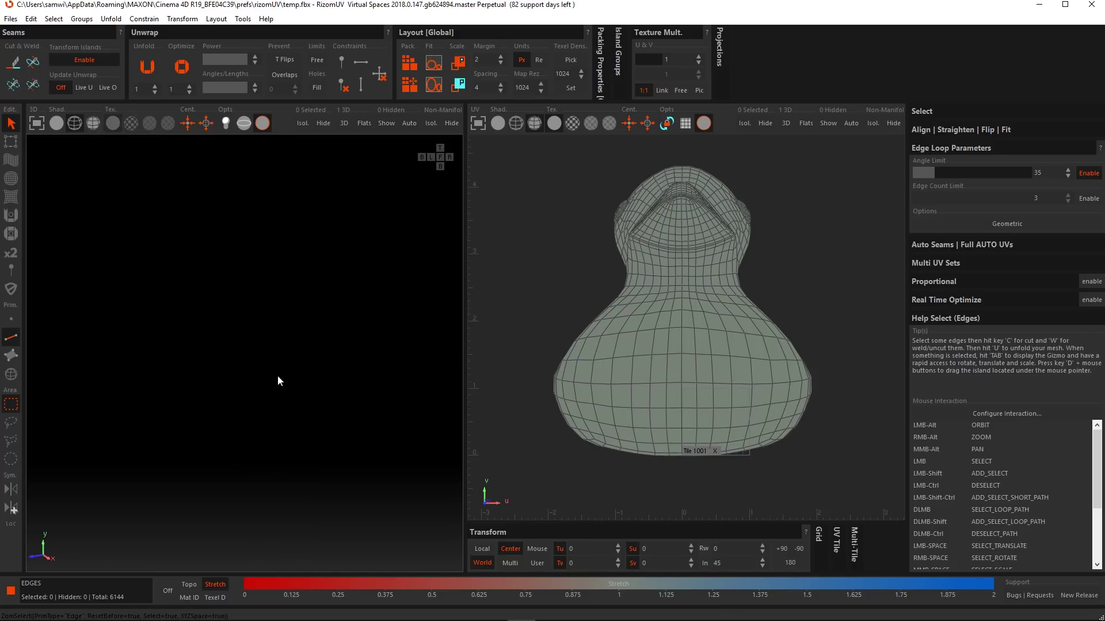
mouse_move(278, 377)
alt+mouse_down()
mouse_move(285, 316)
mouse_move(280, 369)
alt+mouse_up()
Set the upper 3D background color to rgb(149, 149, 149) in the preferences
click(28, 21)
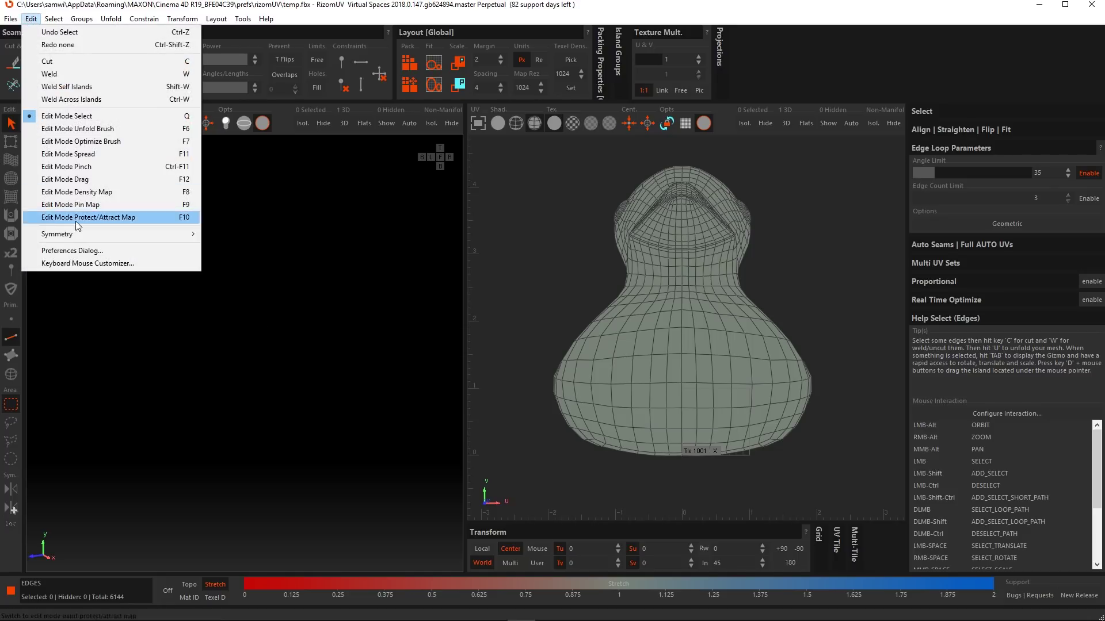
click(106, 252)
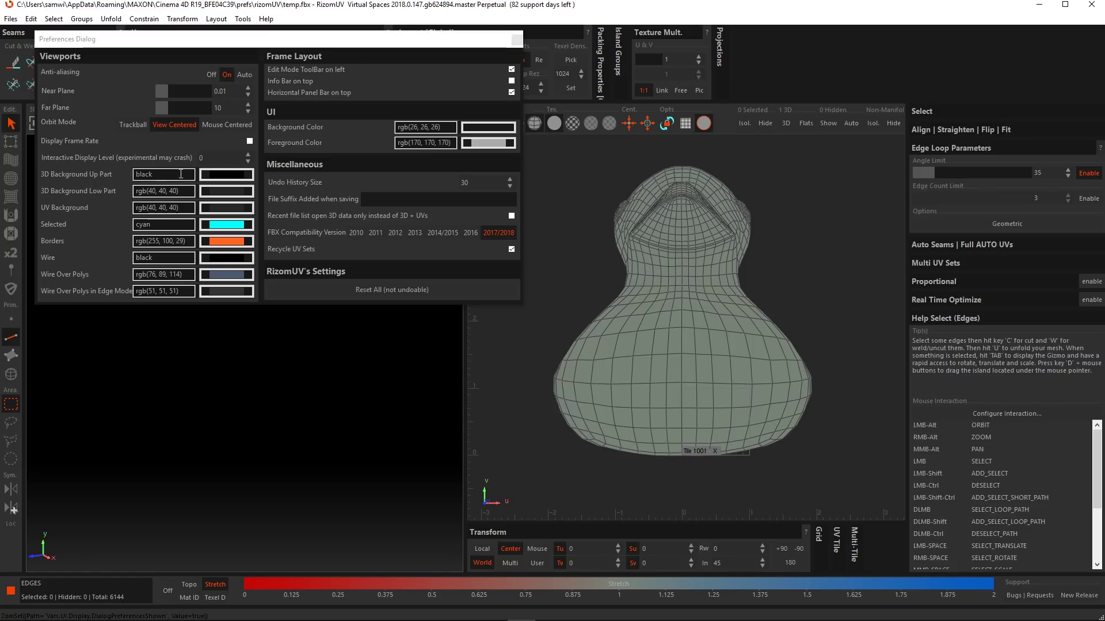
click(226, 174)
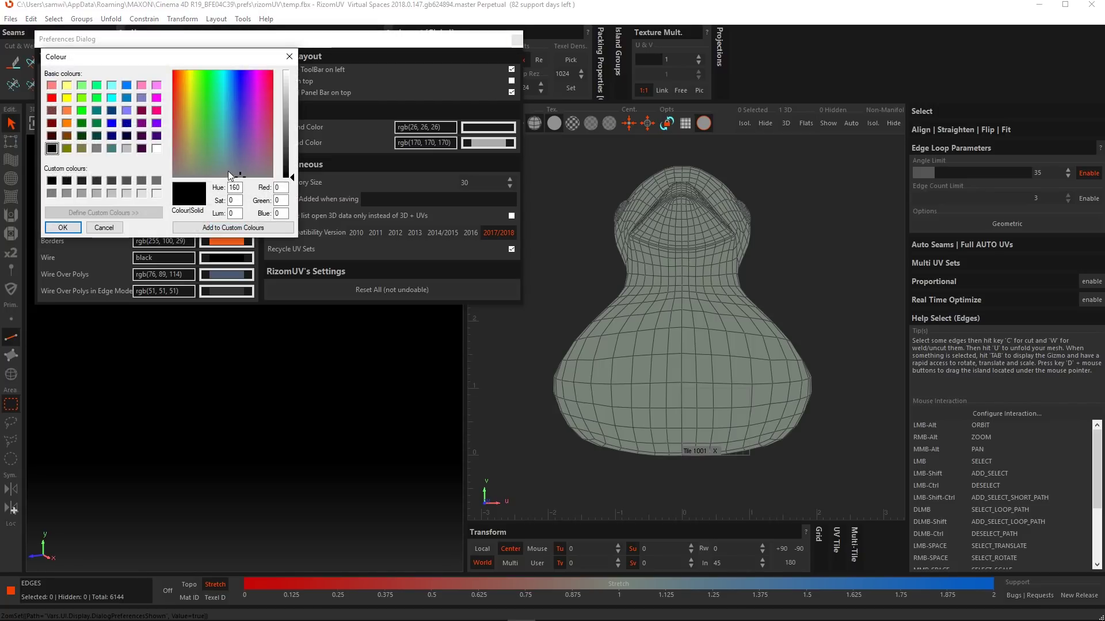
drag(292, 177, 295, 116)
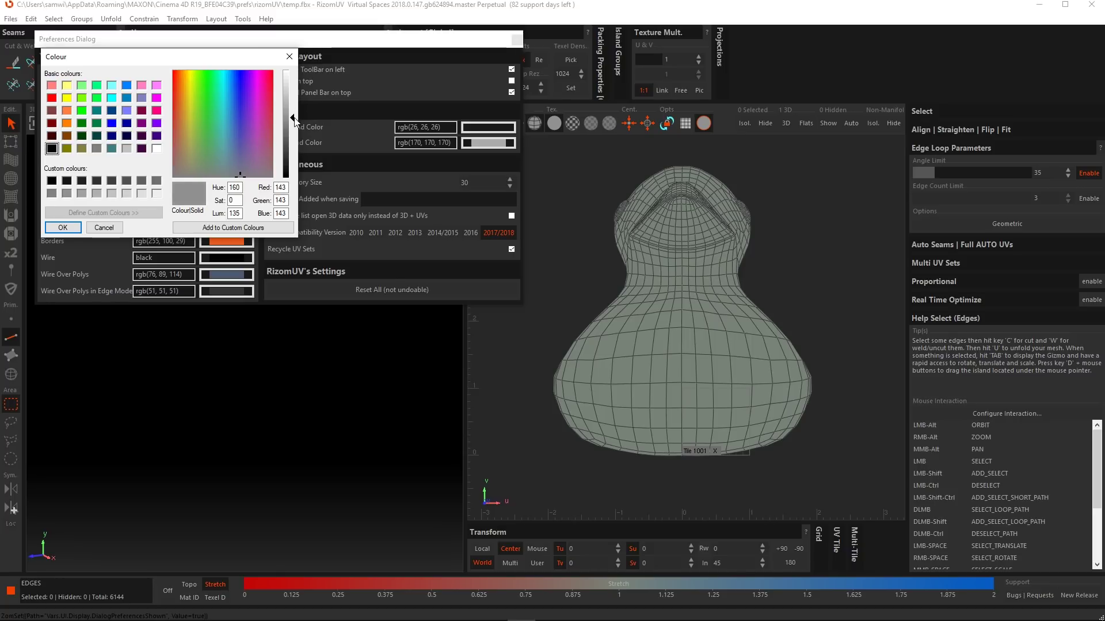
click(61, 227)
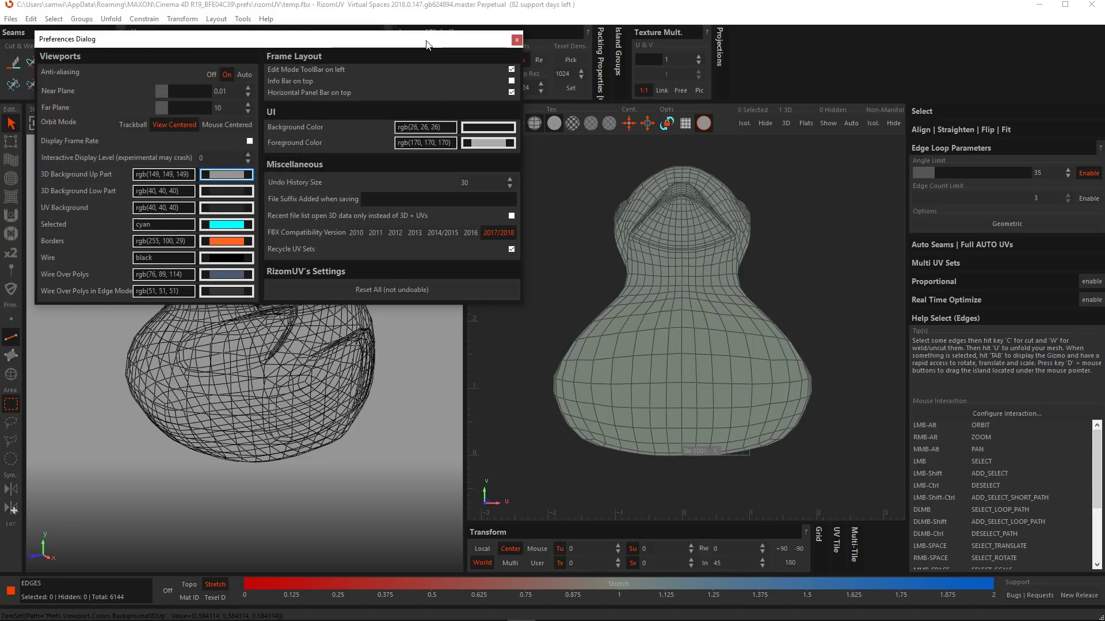
Move the preferences window off the 3D viewport and set the upper 3D background color to rgb(114, 114, 114)
drag(424, 45, 776, 136)
click(578, 265)
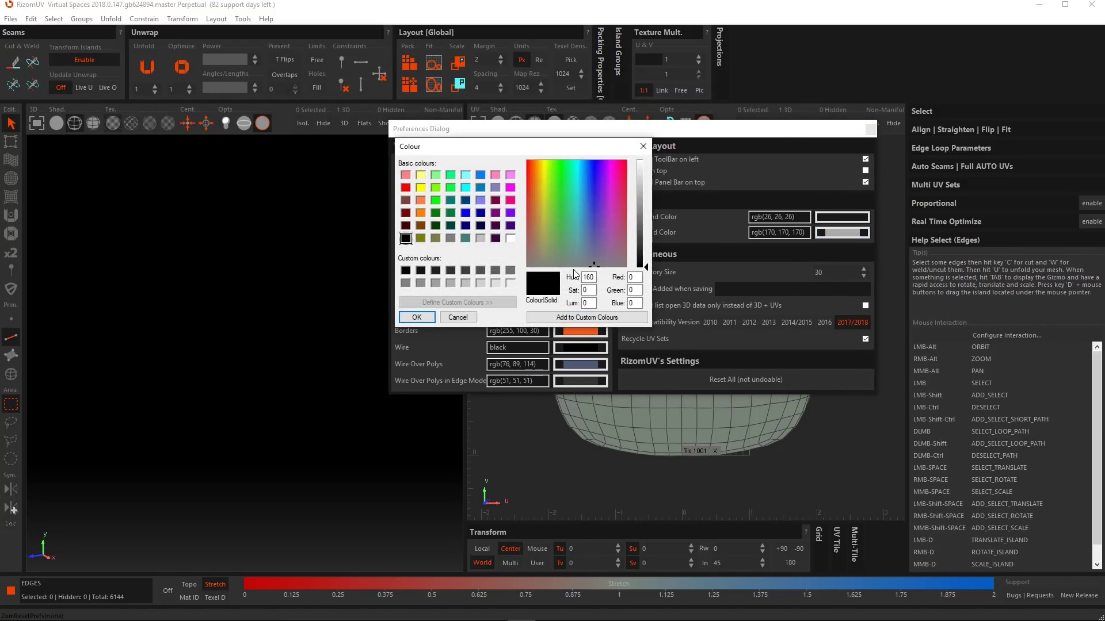
drag(647, 266, 646, 219)
click(420, 320)
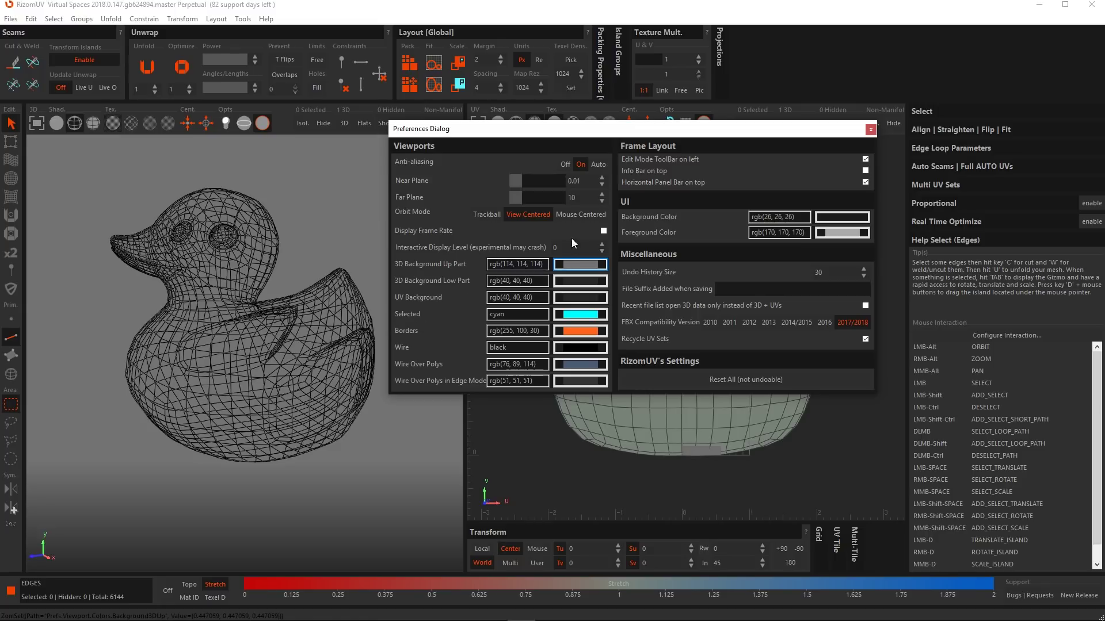
Darken the upper 3D background color to rgb(56, 56, 56) and close the preferences
click(579, 262)
drag(646, 220, 644, 251)
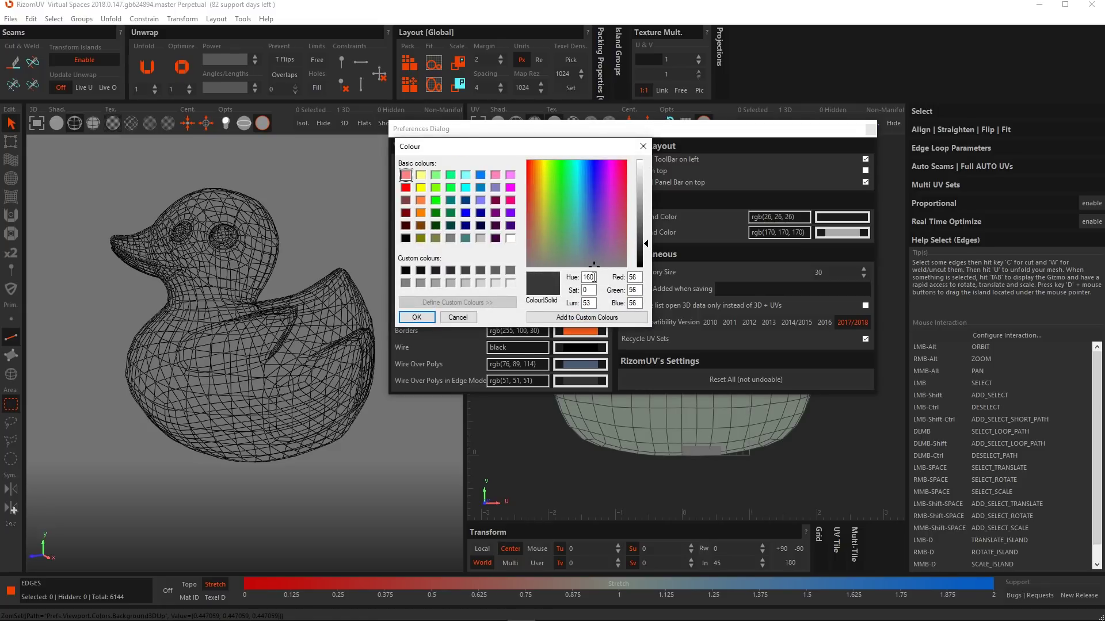
click(416, 317)
key(Escape)
Select the edges through the duck's head and upper body with a rectangular area in the wireframe view
alt+drag(322, 355, 319, 356)
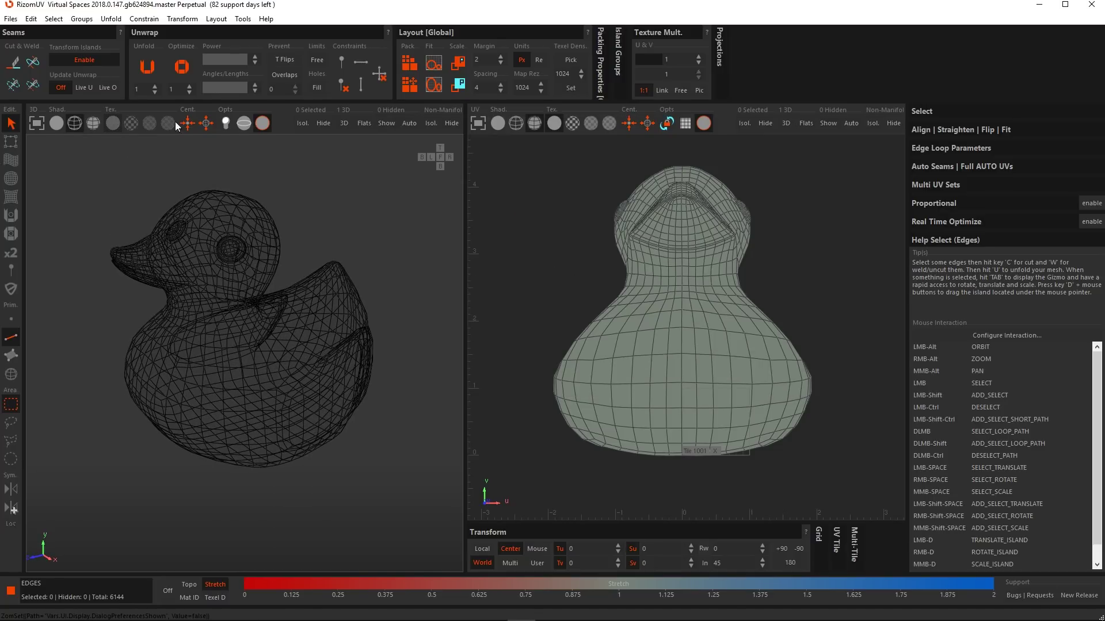
alt+drag(165, 227, 200, 244)
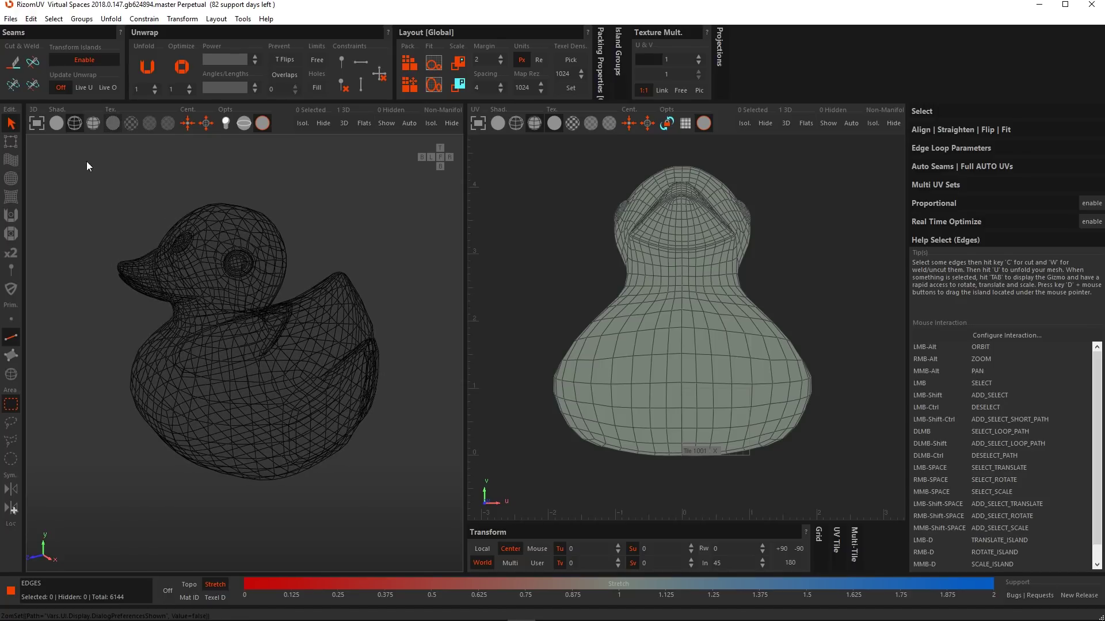
drag(87, 162, 345, 382)
mouse_move(236, 327)
alt+mouse_down()
mouse_move(336, 291)
mouse_move(454, 287)
mouse_move(427, 336)
mouse_move(216, 311)
mouse_move(434, 307)
mouse_move(218, 340)
mouse_move(228, 341)
alt+mouse_up()
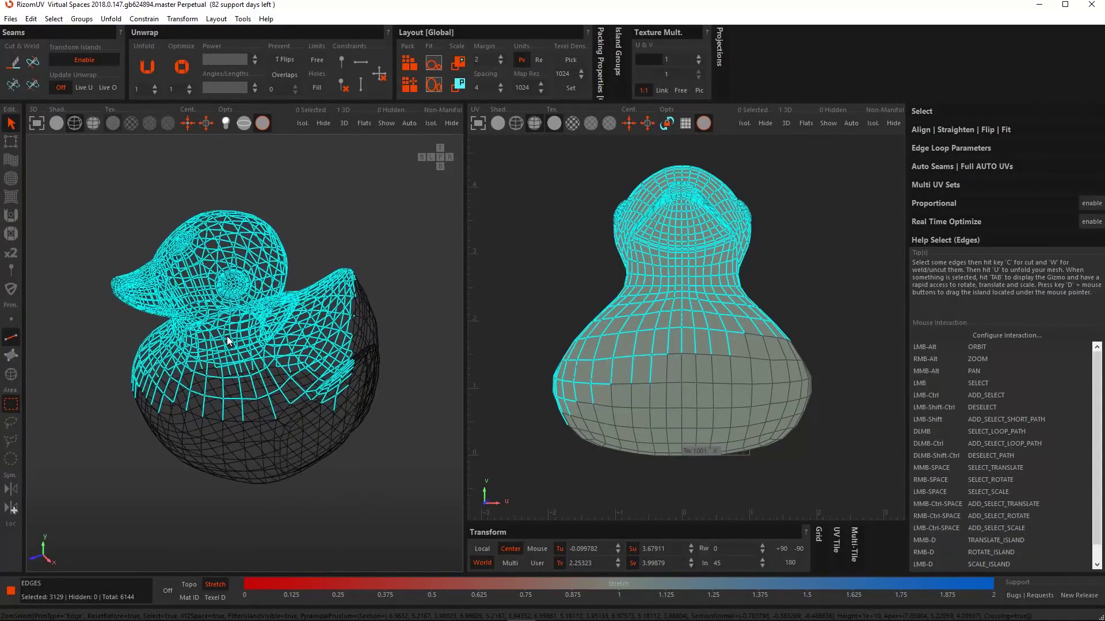
Display the duck as polygons with wireframe, clear the selection and select a single edge on the side of its body
click(93, 123)
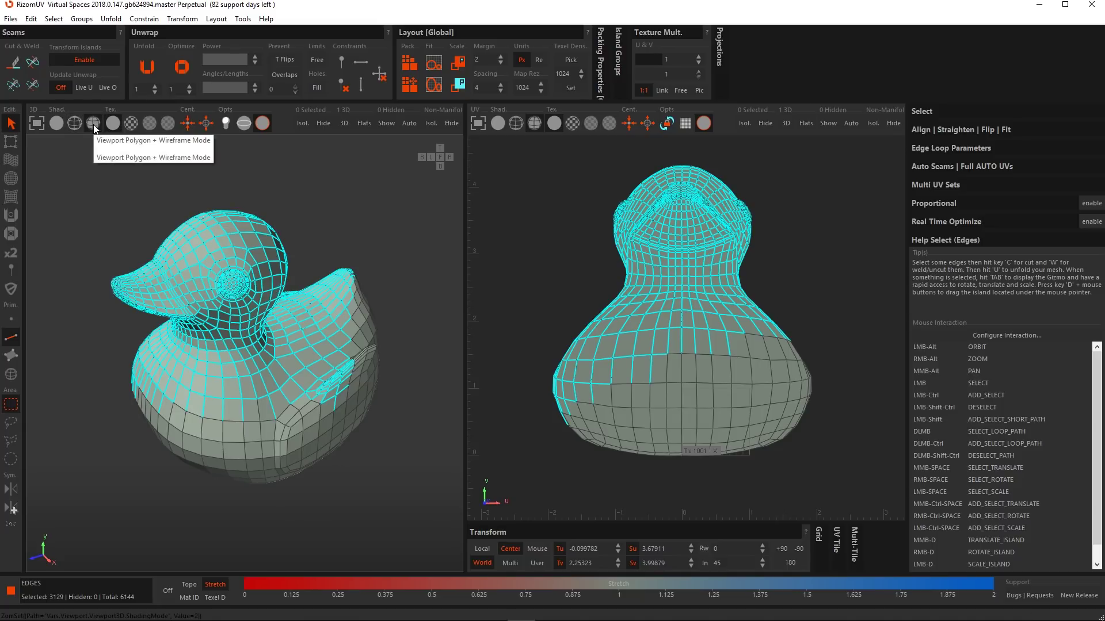
click(354, 222)
alt+drag(235, 422, 229, 401)
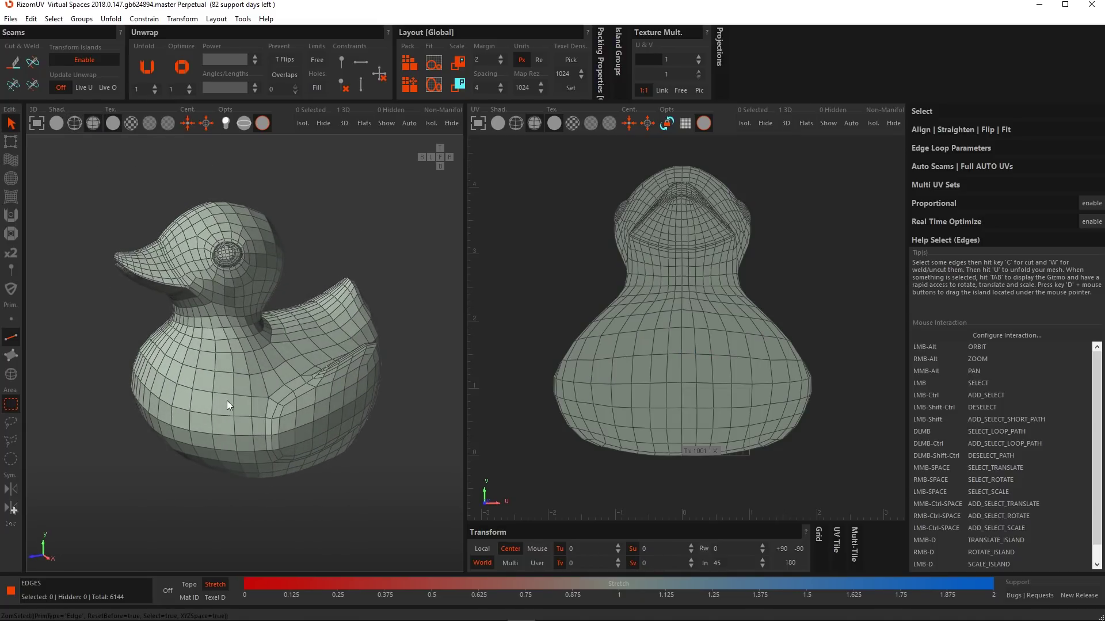
click(233, 383)
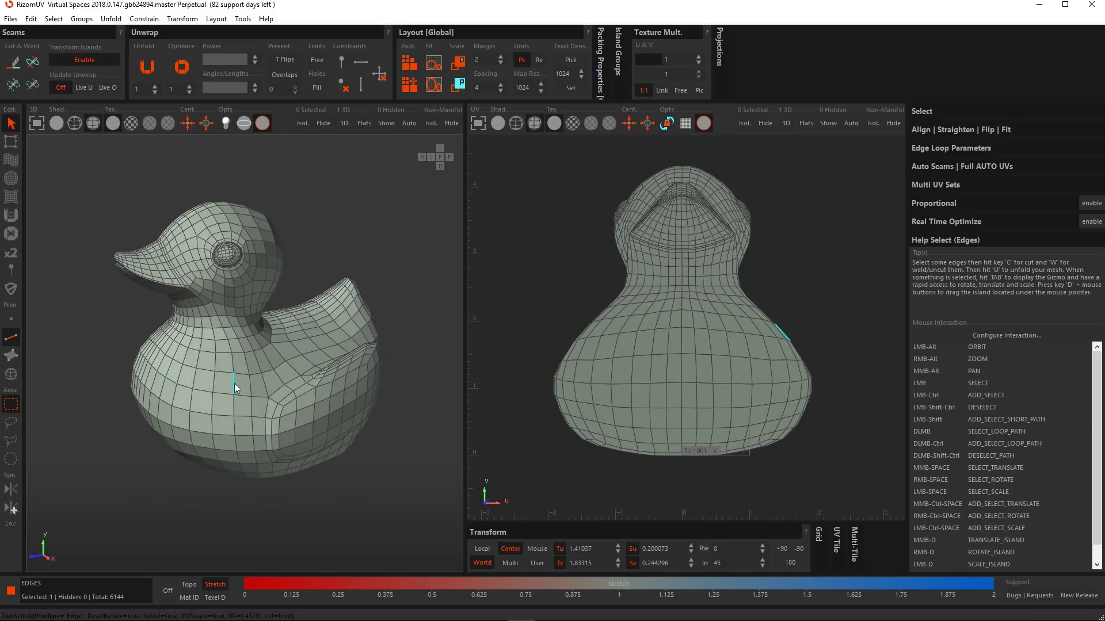
Select the edge loop around the duck's upper body, then replace it with the edge loop around the beak
scroll(230, 391, up, 4)
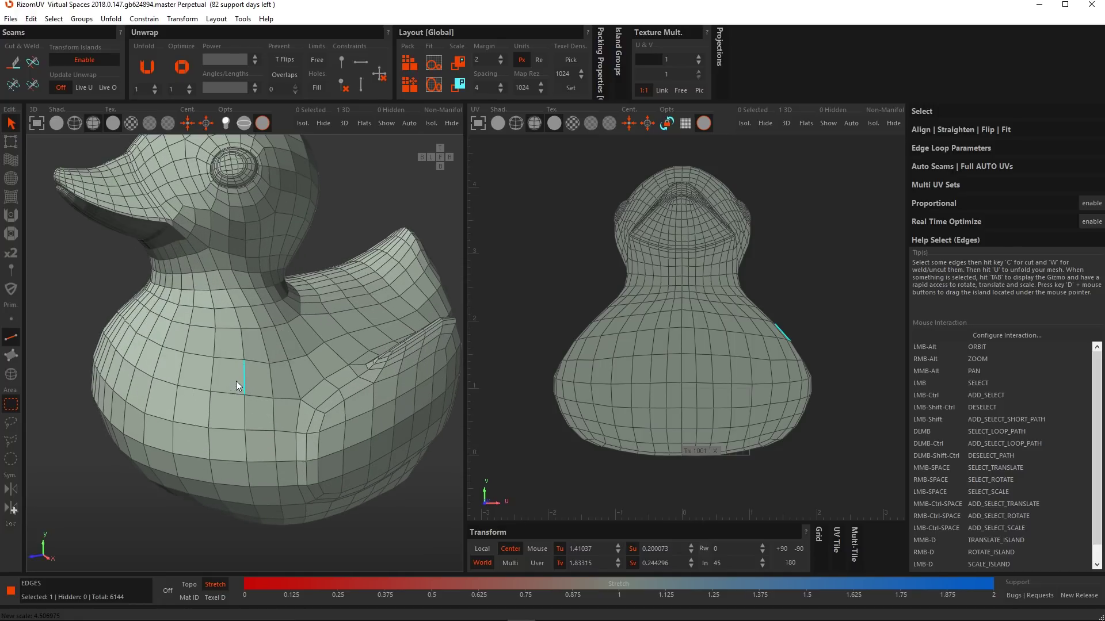
double_click(205, 354)
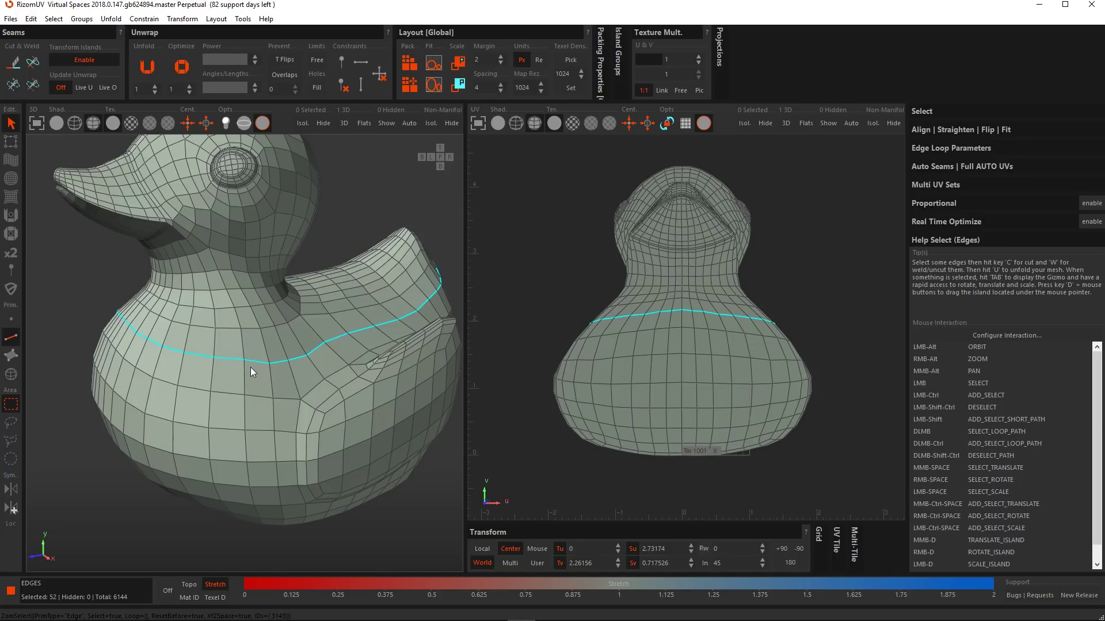
alt+drag(250, 367, 281, 310)
double_click(236, 316)
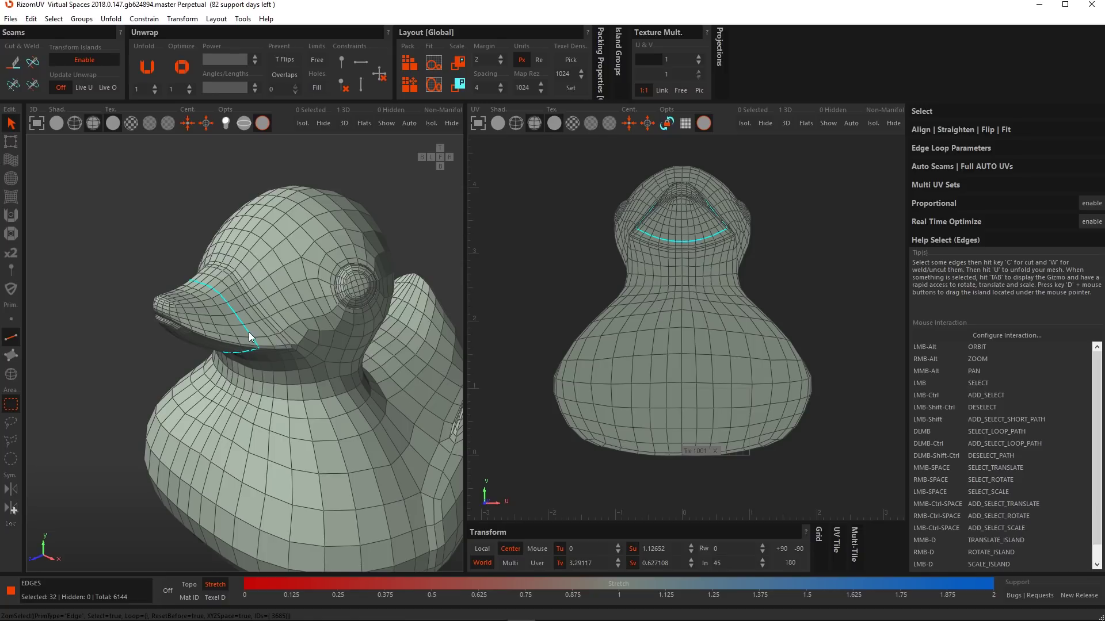
Switch see-through display on to view the beak's edge loop, switch it off again and clear the selection
alt+drag(249, 333, 209, 291)
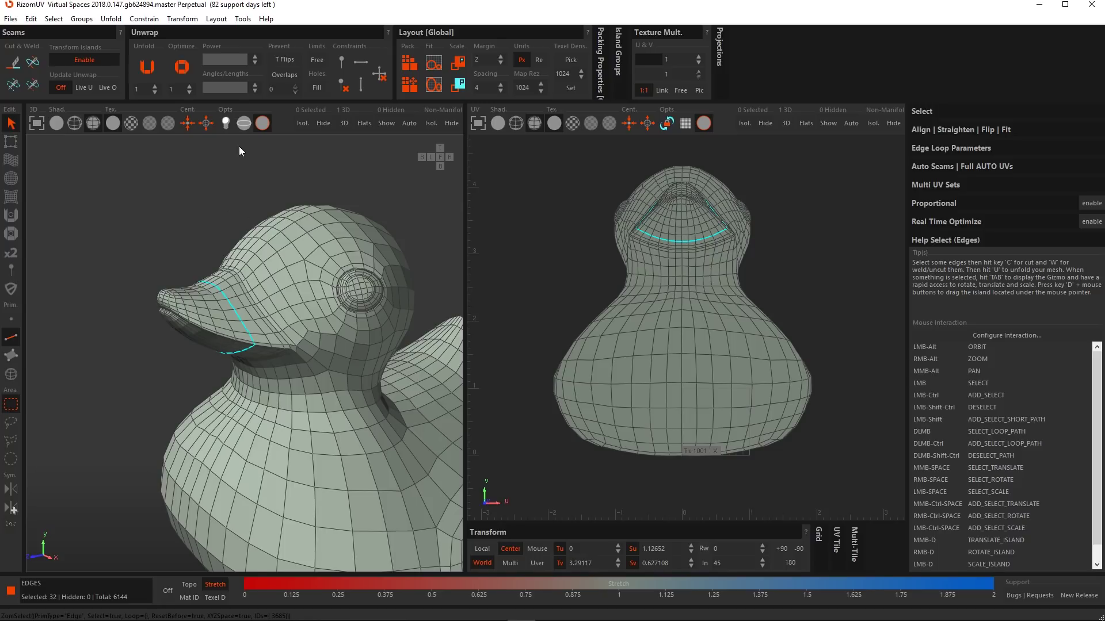
alt+drag(226, 292, 220, 317)
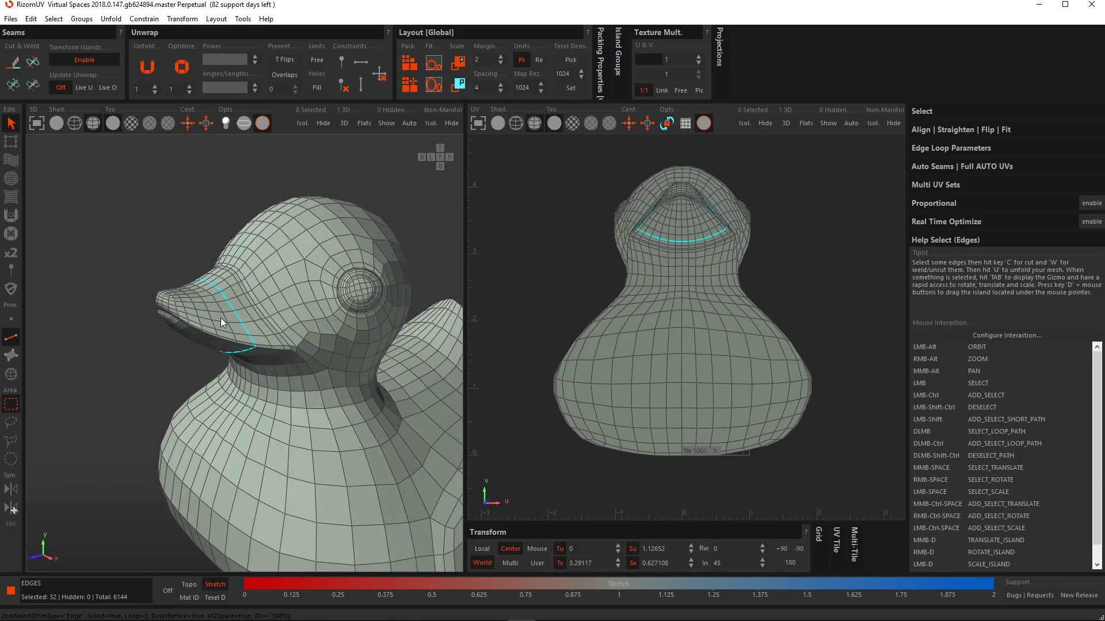
click(244, 125)
alt+drag(235, 355, 233, 316)
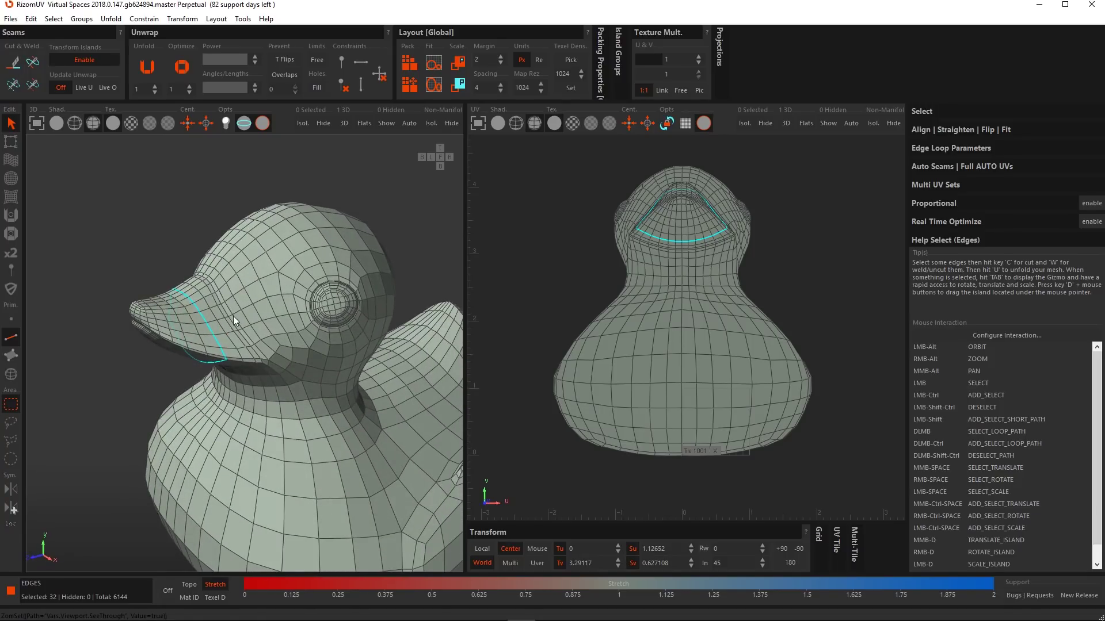
click(240, 122)
click(137, 246)
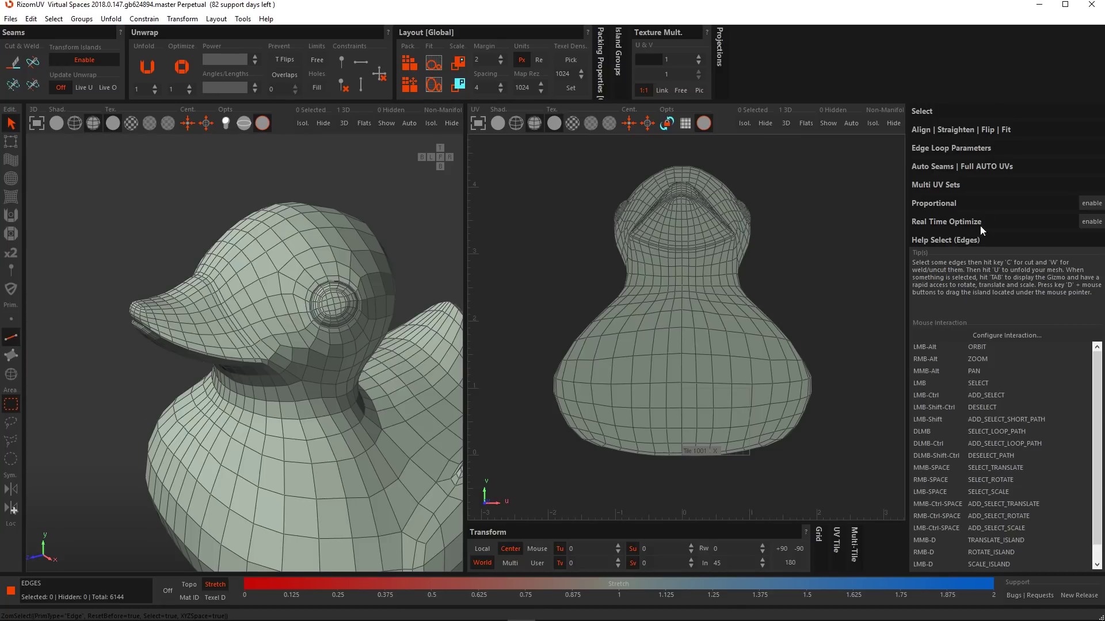
In edge selection mode, enable the edge count limit in the edge loop parameters and set it to 3
click(11, 358)
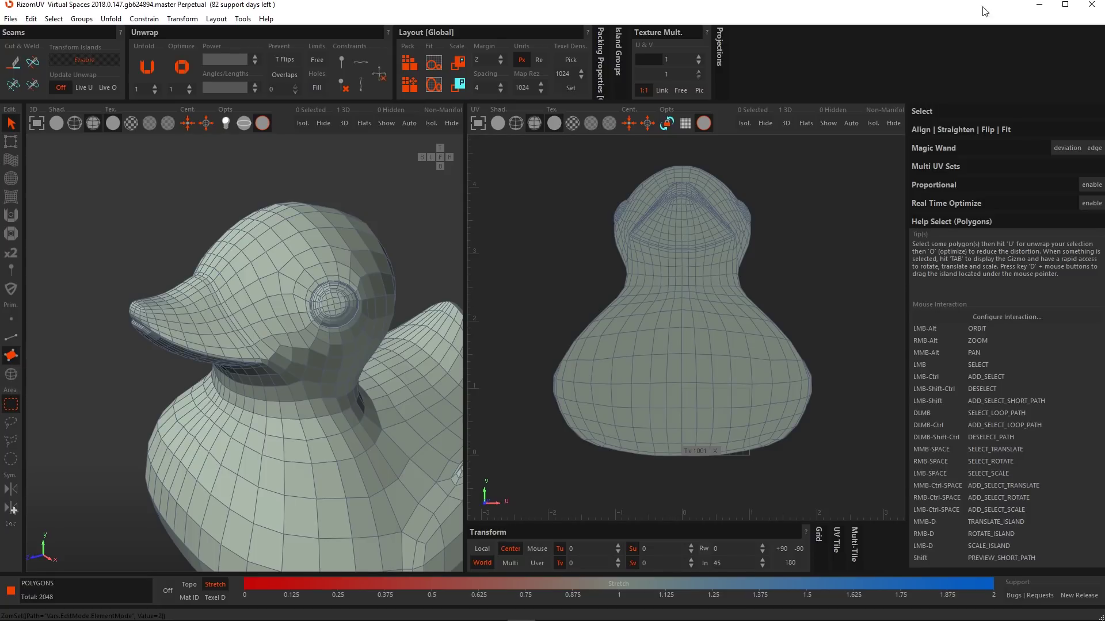
click(11, 338)
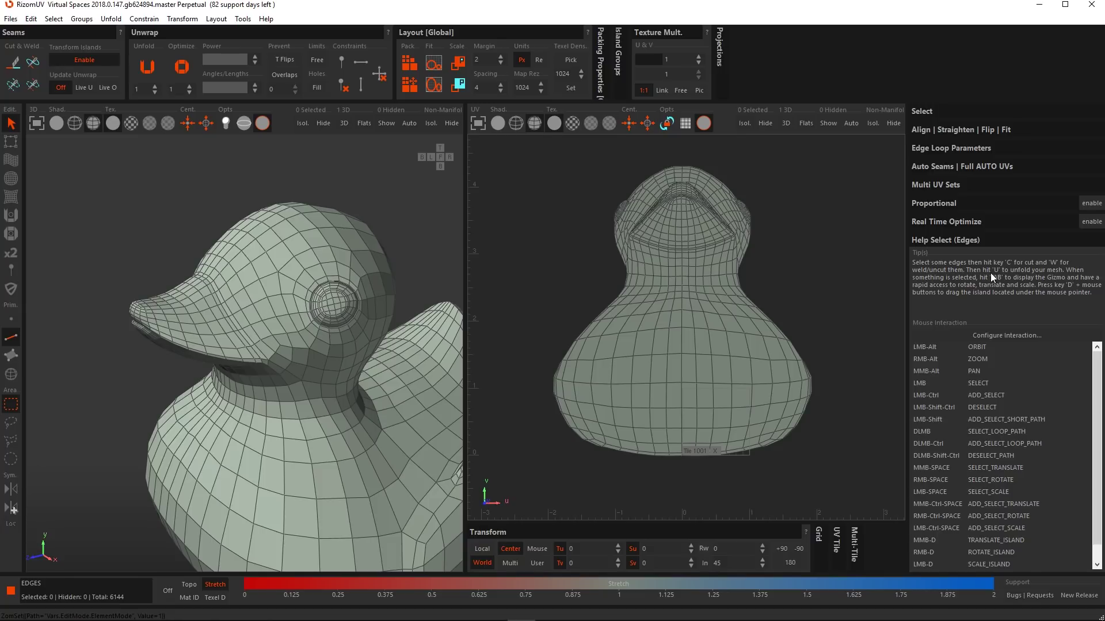
click(958, 150)
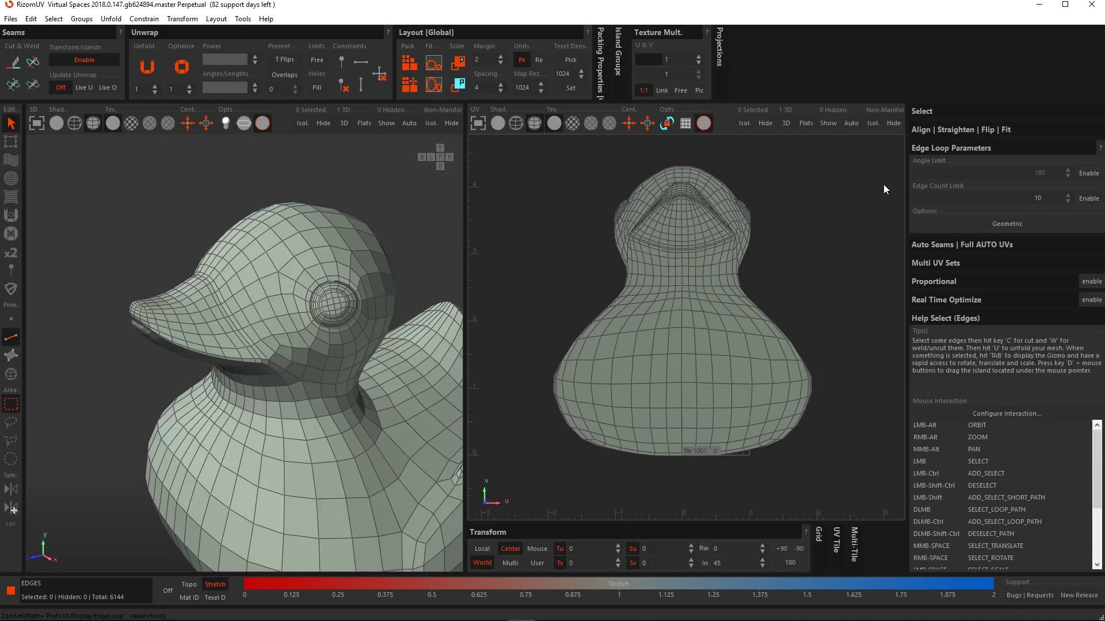
click(1093, 198)
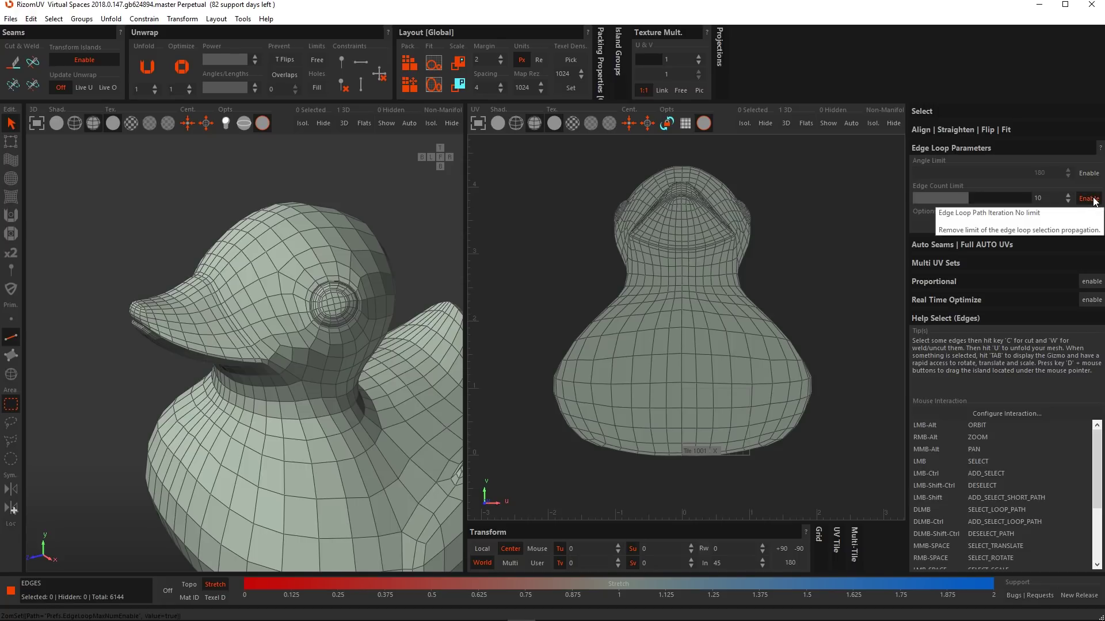
double_click(1047, 196)
text(3)
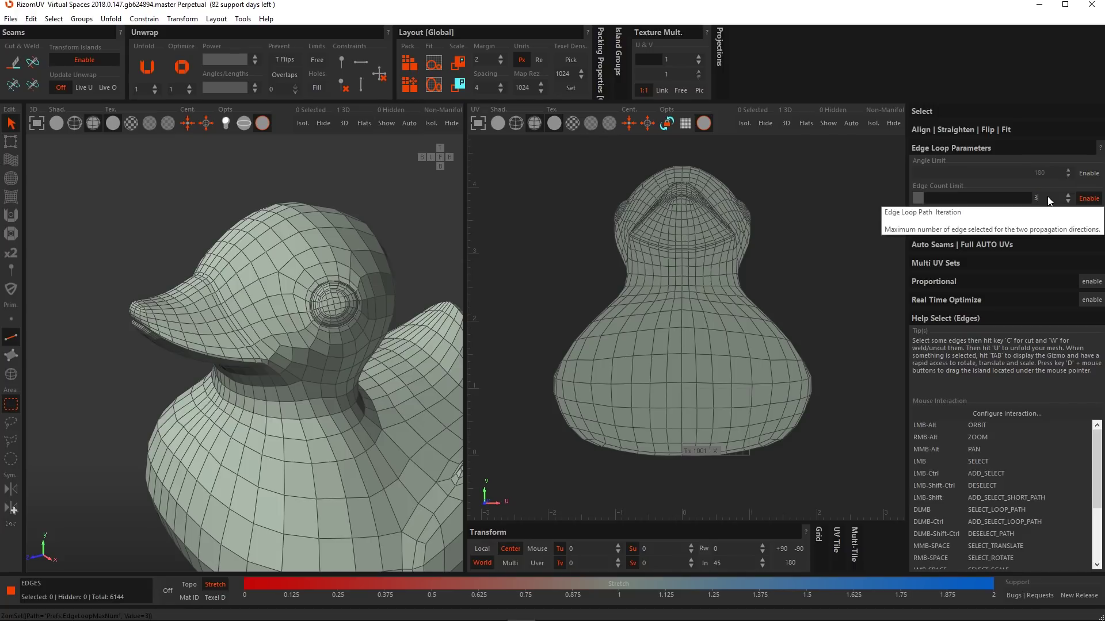
Select a count-limited edge loop running along the duck's back, then another one running across the back
alt+drag(328, 363, 285, 351)
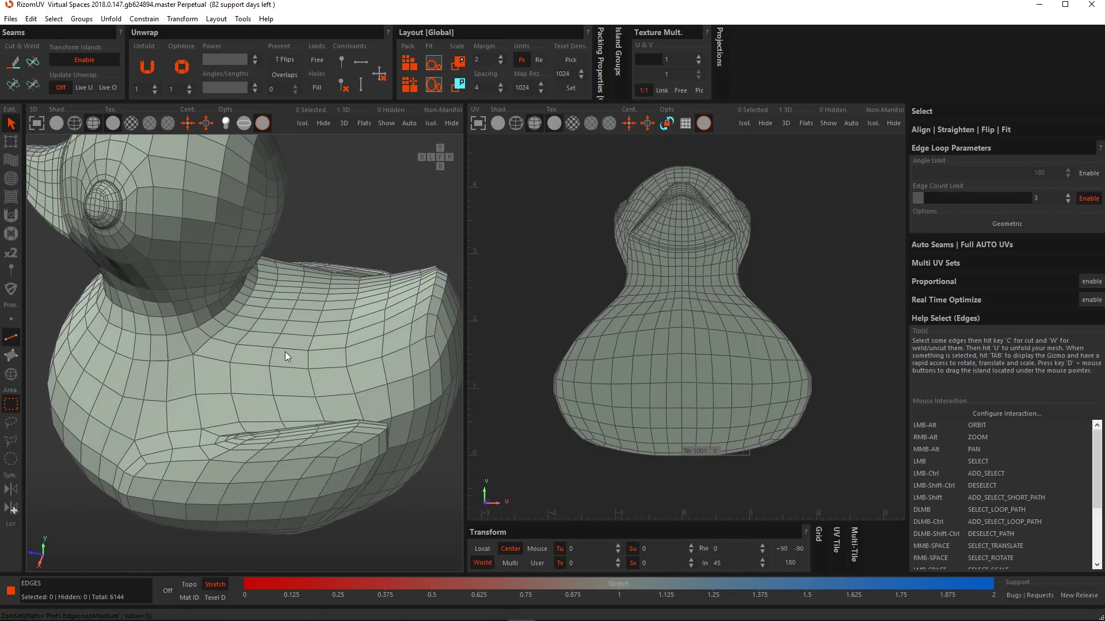
double_click(333, 310)
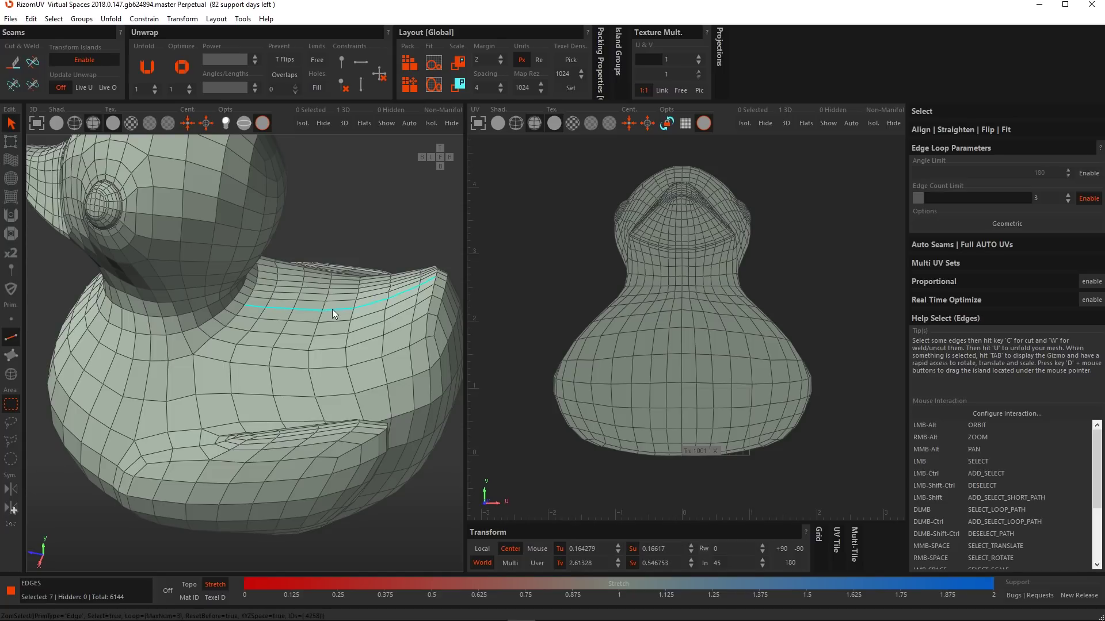
alt+drag(333, 311, 289, 356)
scroll(284, 361, up, 3)
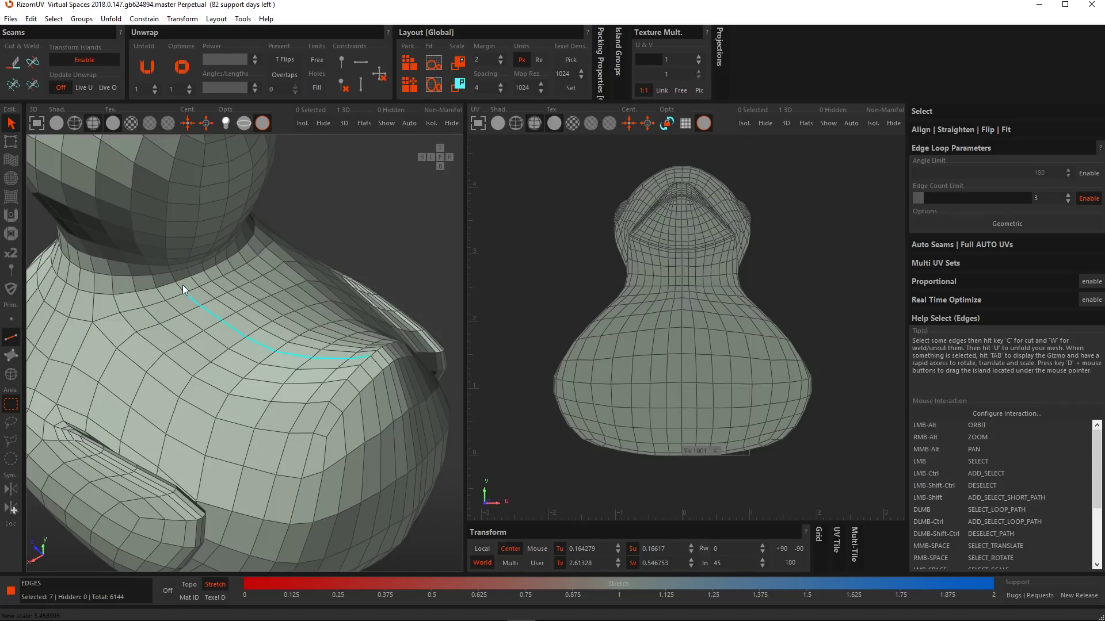
alt+drag(263, 344, 237, 346)
double_click(312, 337)
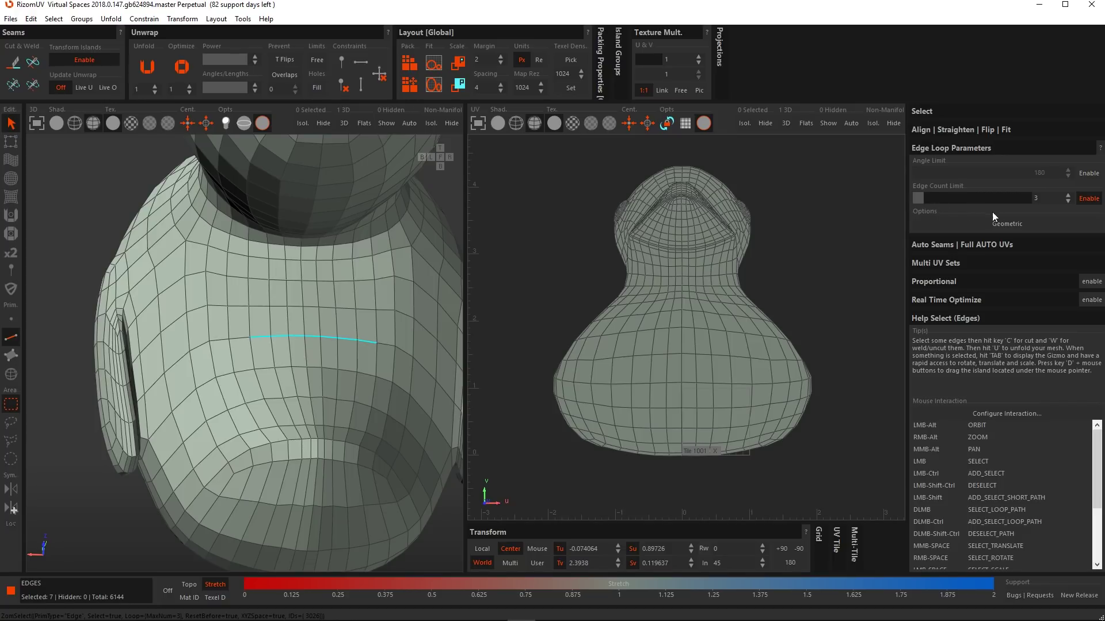
Set the edge count limit to 5 and reselect the edge loop across the duck's back
double_click(1042, 196)
text(5)
key(Return)
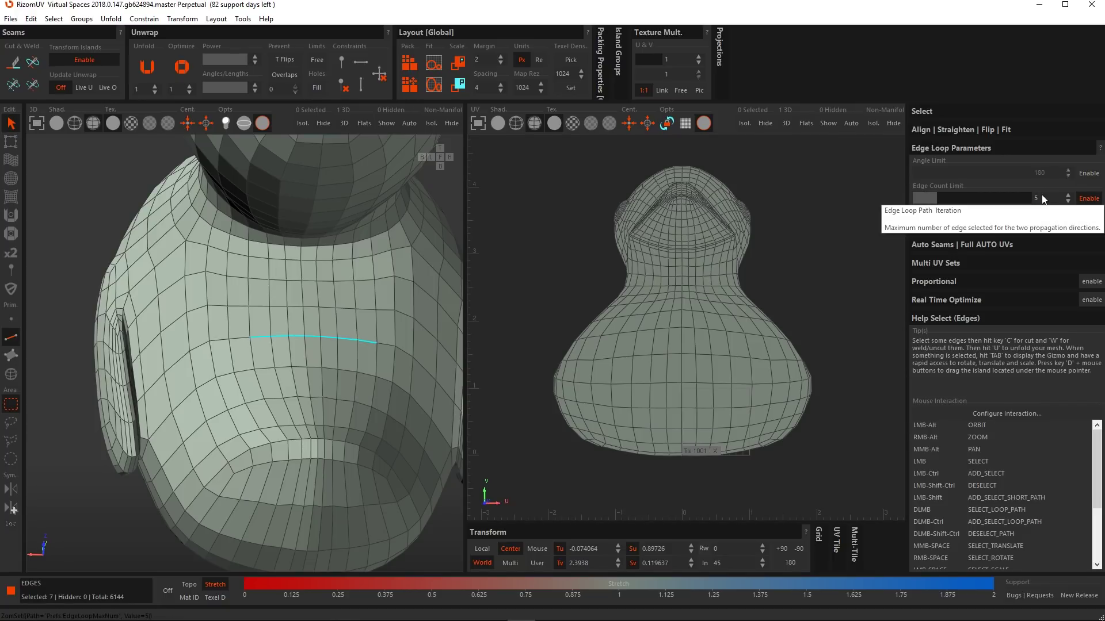
double_click(312, 336)
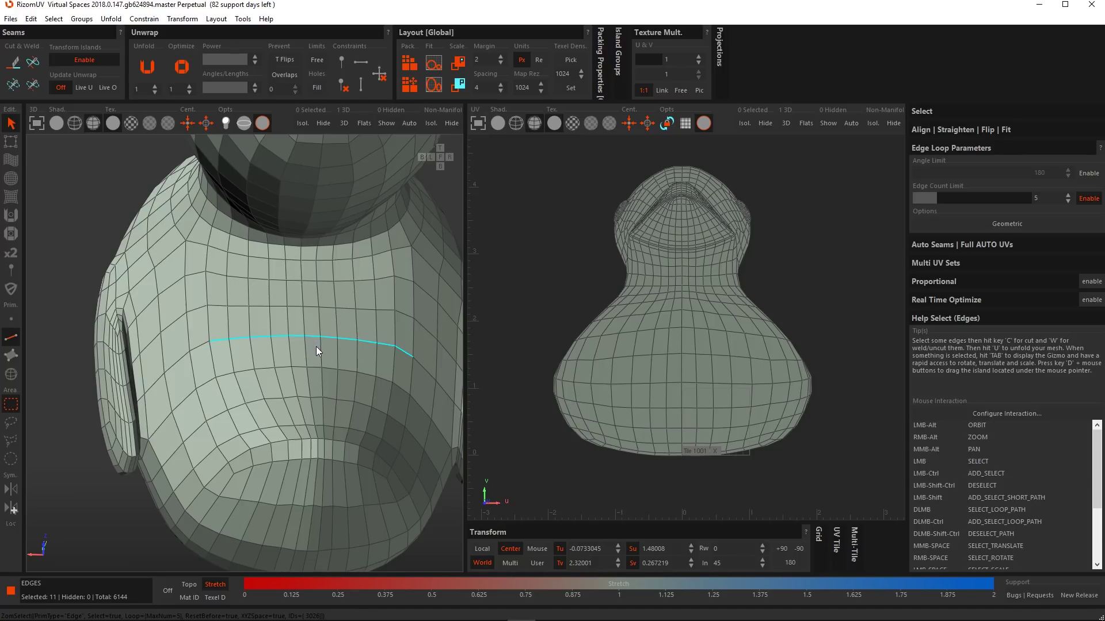
alt+drag(316, 346, 381, 356)
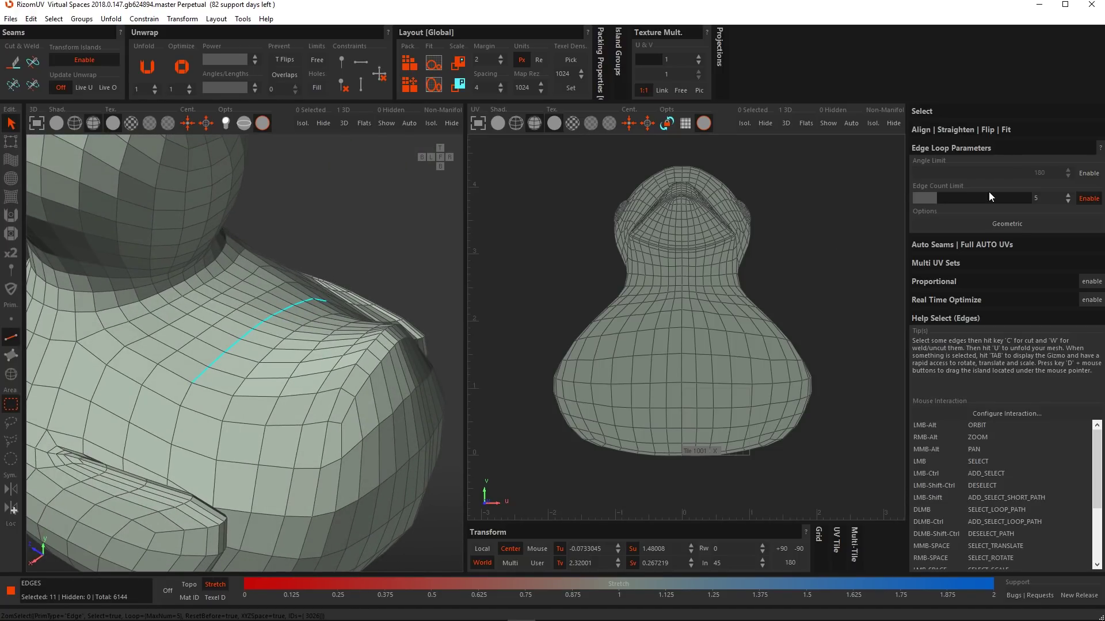
Disable the edge count limit and select the edge loop around the beak with no loop limits active
click(1088, 198)
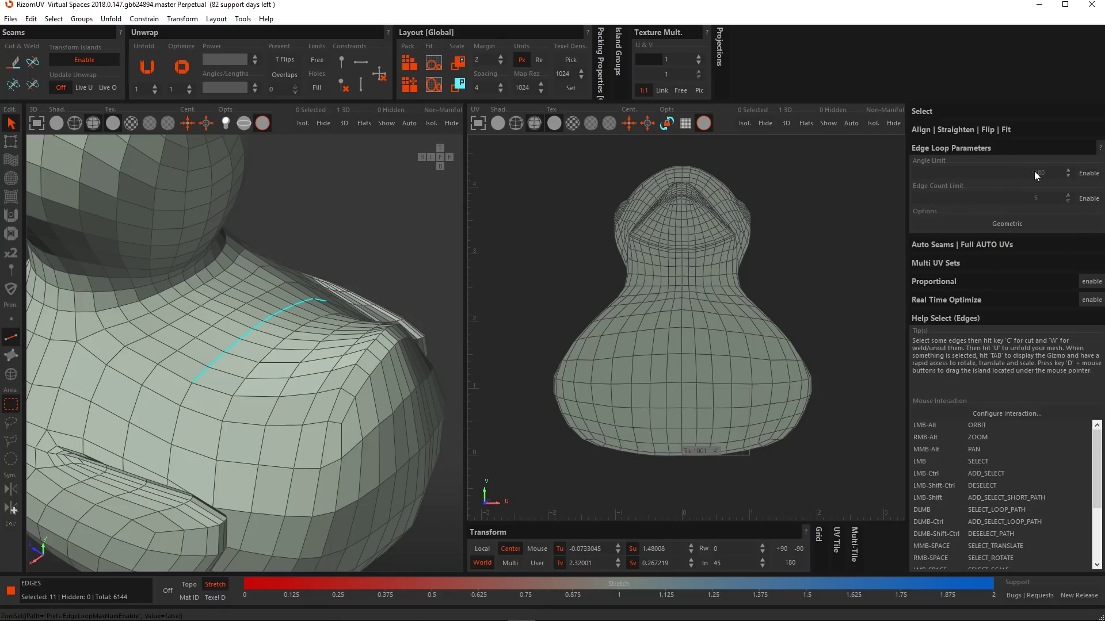
click(1089, 173)
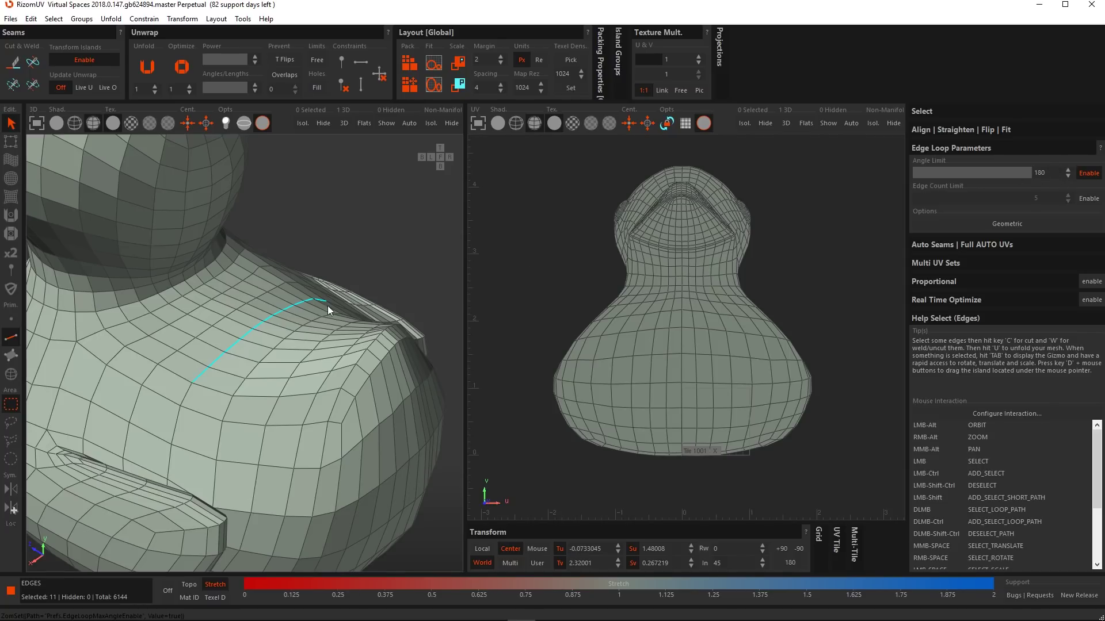
scroll(303, 313, down, 5)
alt+drag(290, 336, 368, 327)
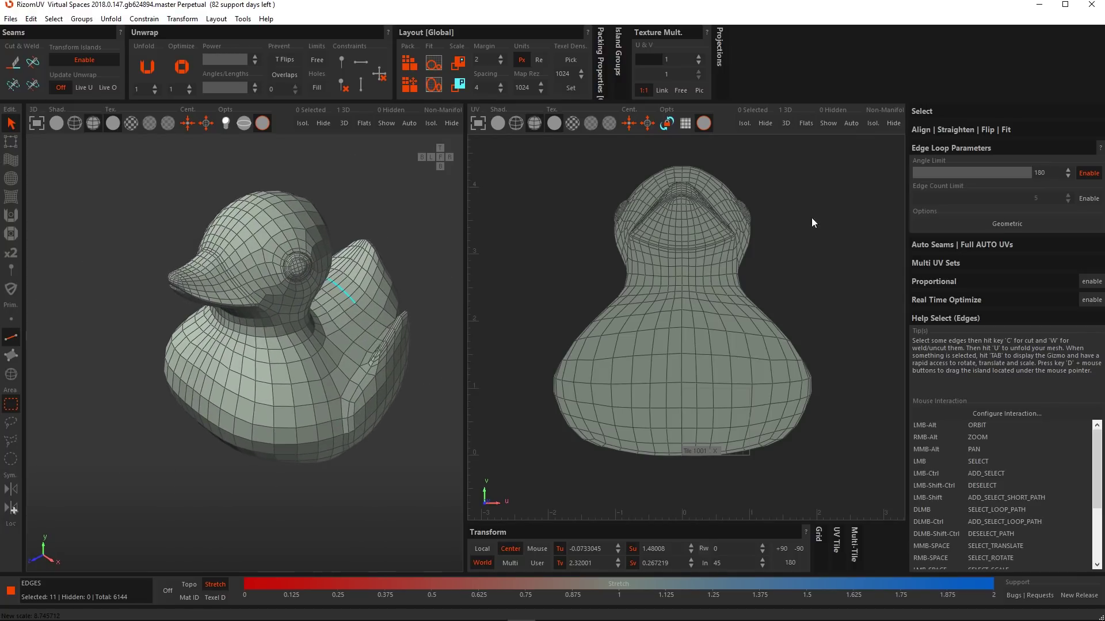
click(1089, 173)
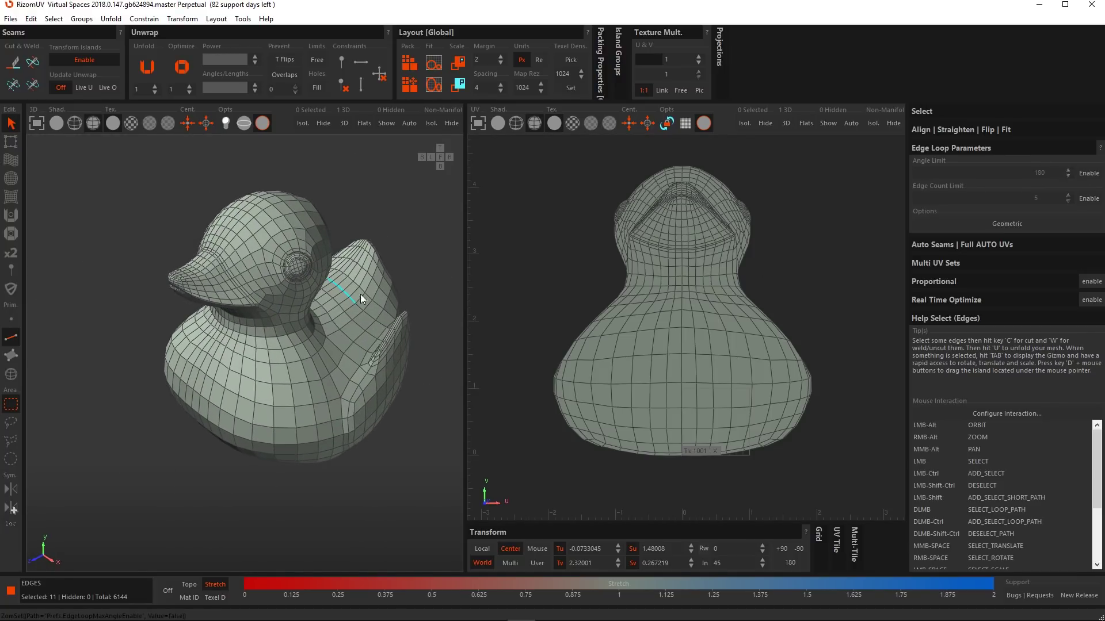
double_click(212, 275)
mouse_move(212, 275)
alt+mouse_down()
mouse_move(346, 203)
mouse_move(345, 262)
mouse_move(230, 278)
mouse_move(226, 263)
alt+mouse_up()
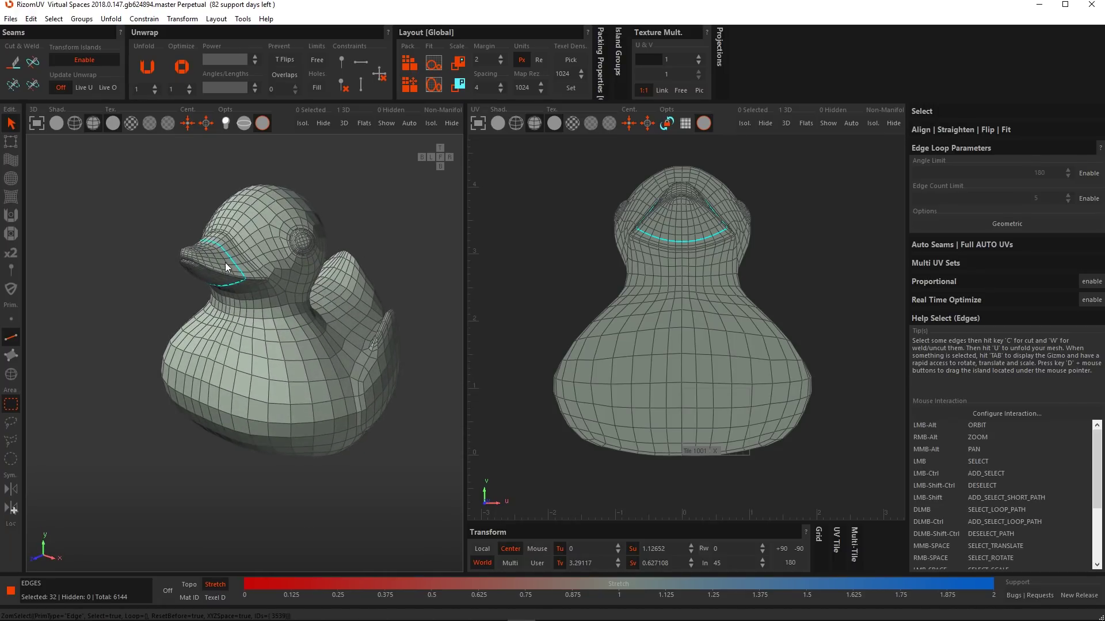
Enable the edge loop angle limit at 180 and select the loop around the beak with it
scroll(225, 262, up, 3)
click(1089, 174)
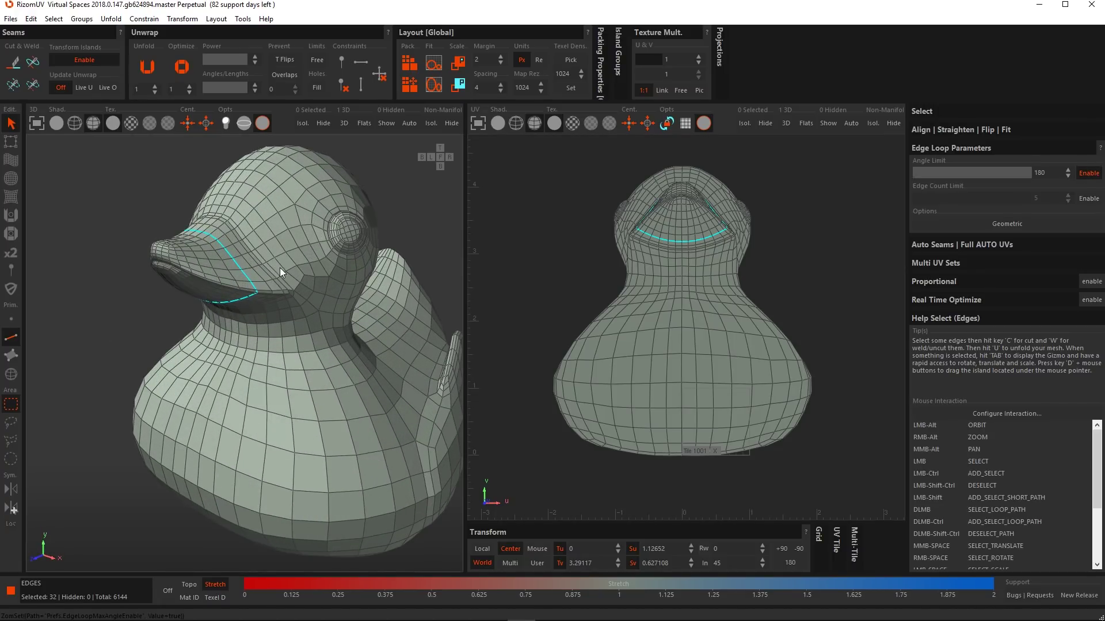
double_click(236, 261)
alt+drag(236, 262, 277, 291)
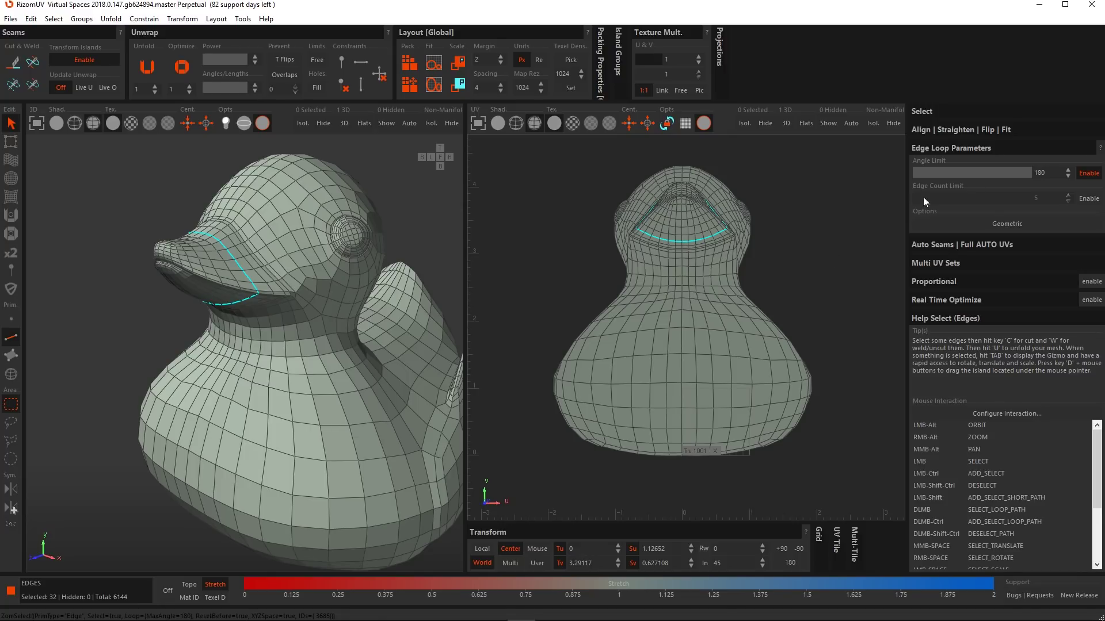
Set the edge loop angle limit to 35, reselect the beak loop and inspect where it ends at the beak's rim
text(35)
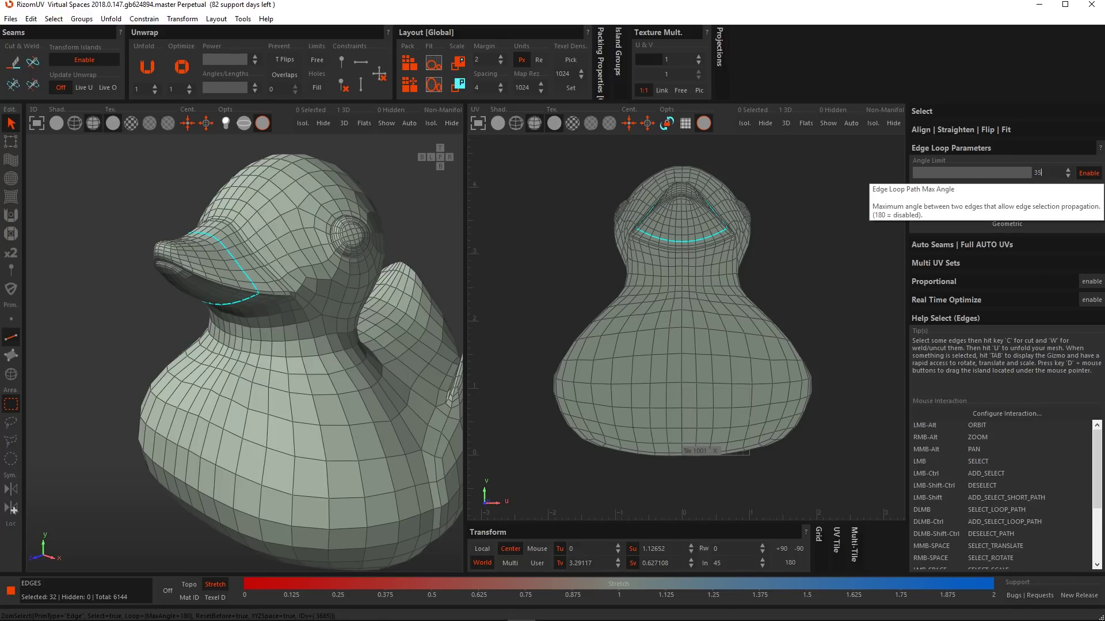
key(Return)
alt+drag(251, 260, 329, 270)
double_click(268, 278)
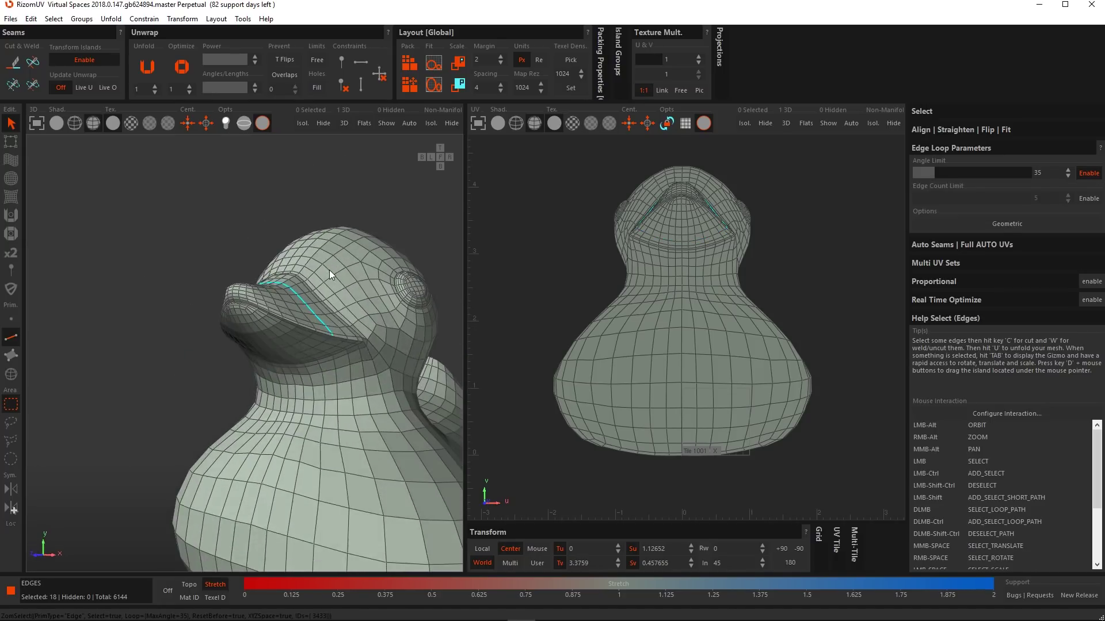
alt+right_drag(329, 270, 334, 368)
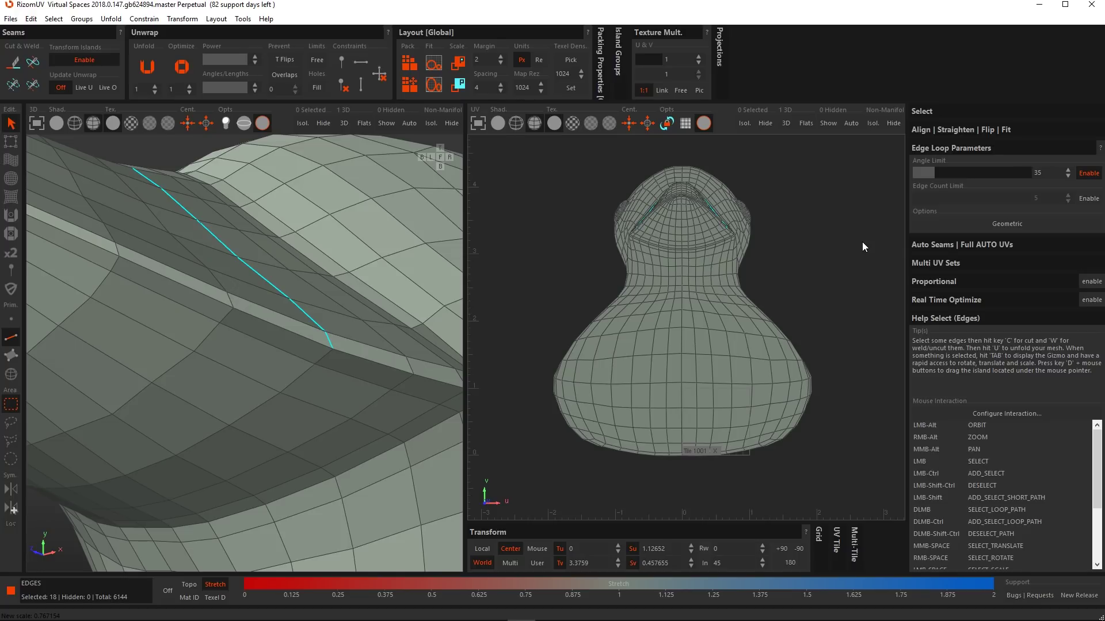
scroll(228, 338, down, 8)
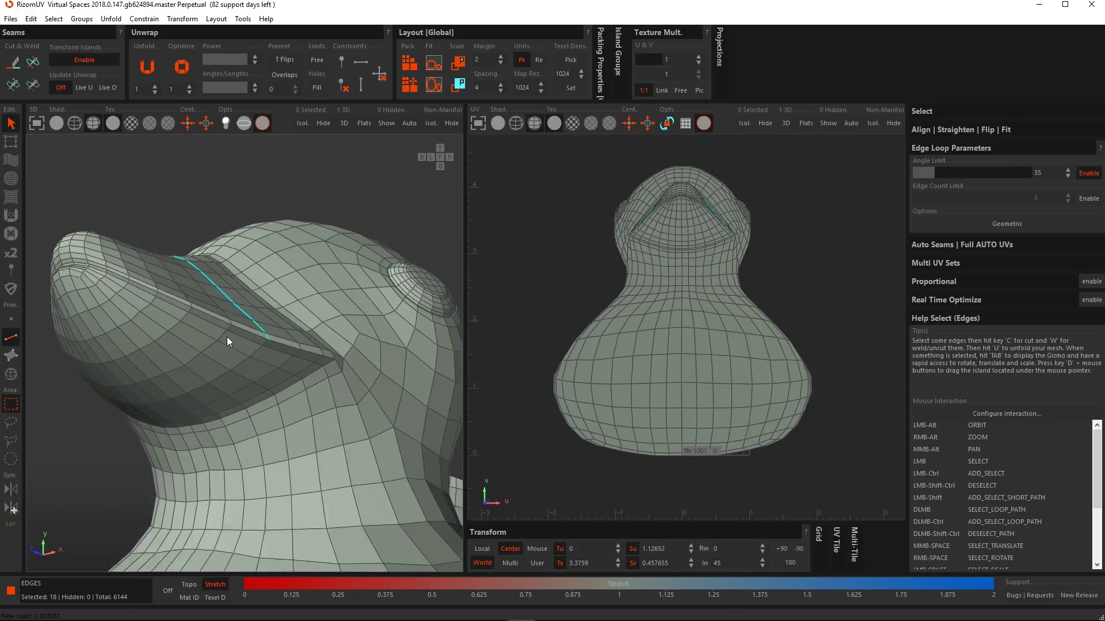
Select a single edge on the other side of the duck's body, below the neck
alt+drag(348, 423, 575, 442)
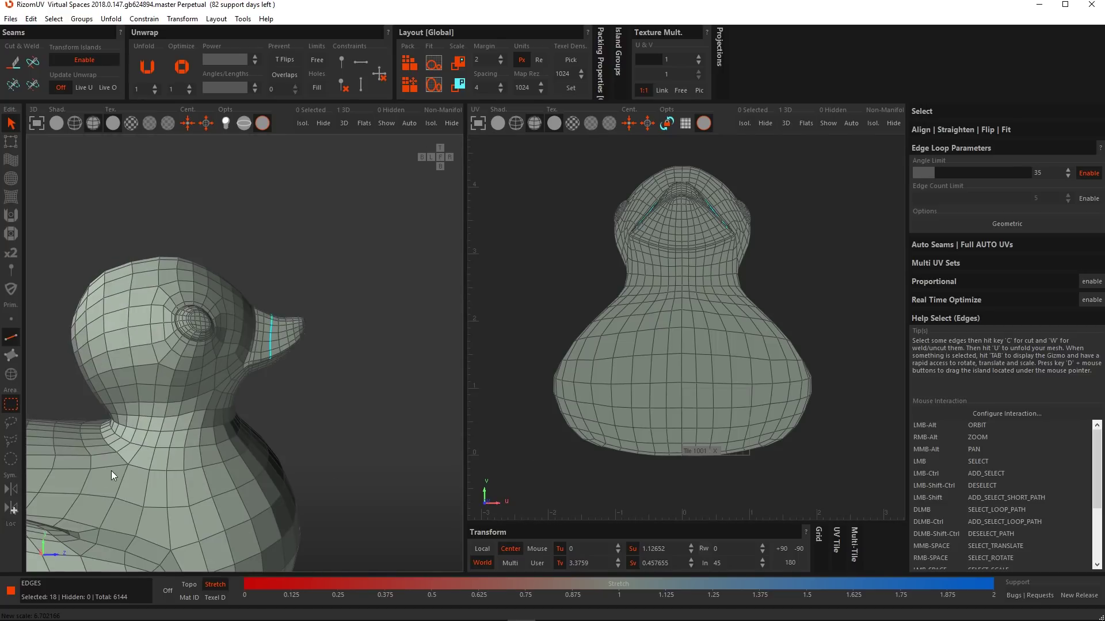
alt+middle_drag(112, 470, 119, 413)
alt+drag(253, 403, 260, 361)
scroll(371, 352, up, 6)
click(326, 397)
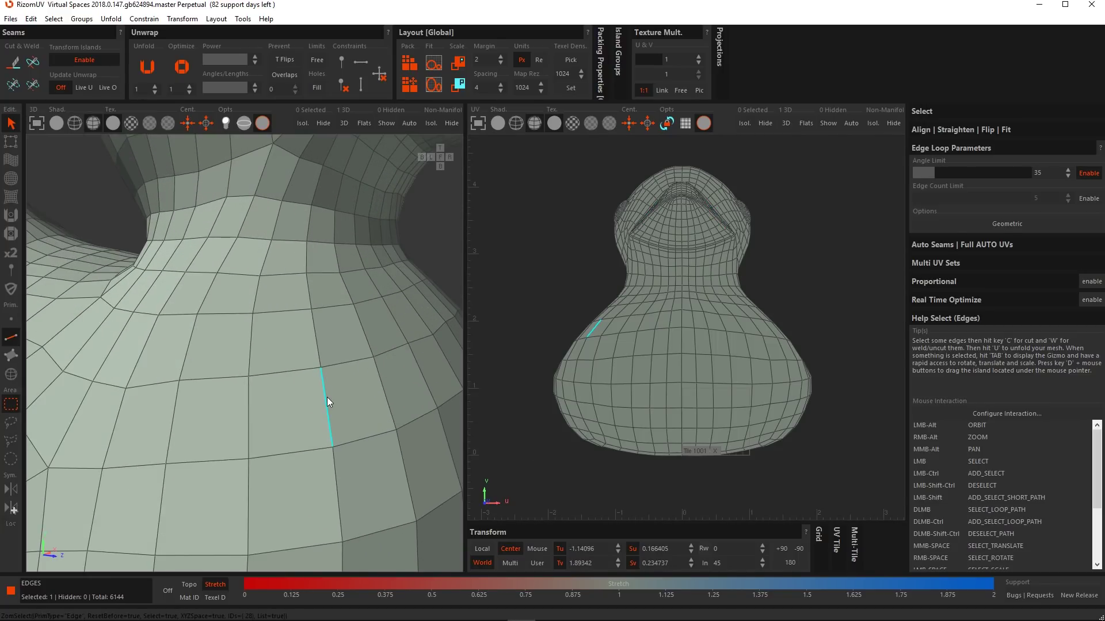
Select the horizontal edge loop around the duck's upper body, just below the neck
click(294, 364)
click(318, 349)
click(339, 366)
double_click(294, 369)
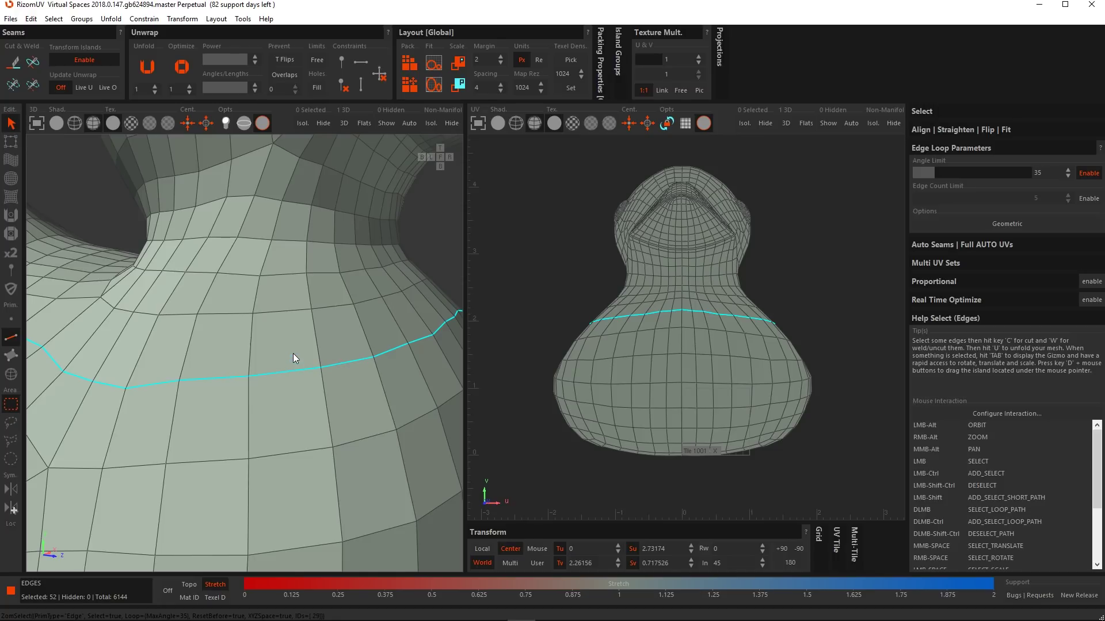
scroll(294, 332, down, 6)
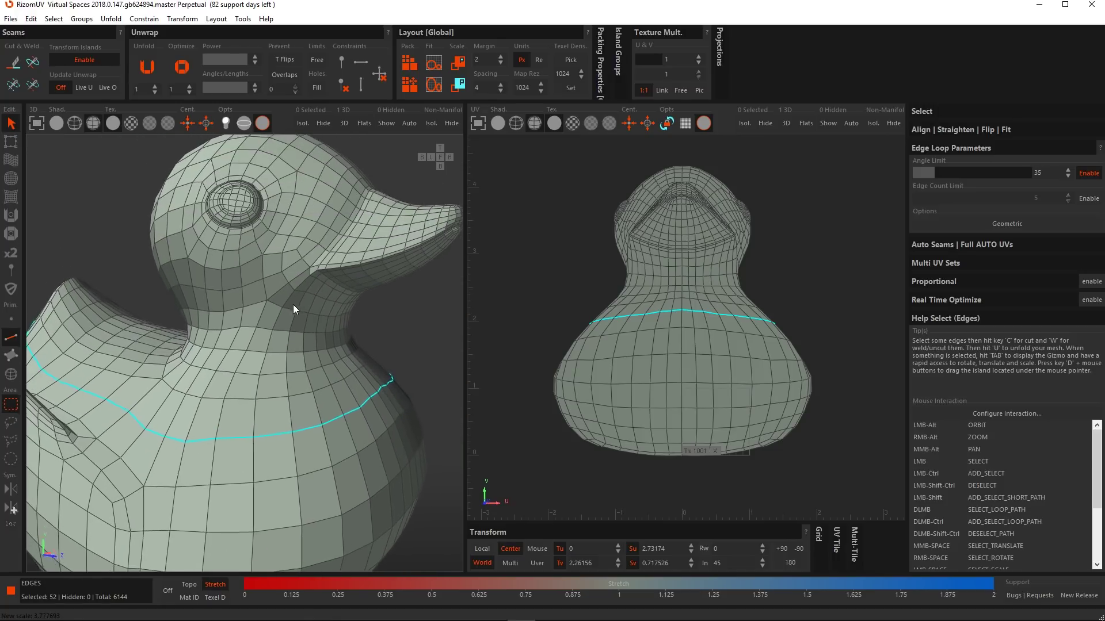
Select the vertical edge loop running down the duck's side from the neck and inspect where it ends
scroll(263, 314, up, 5)
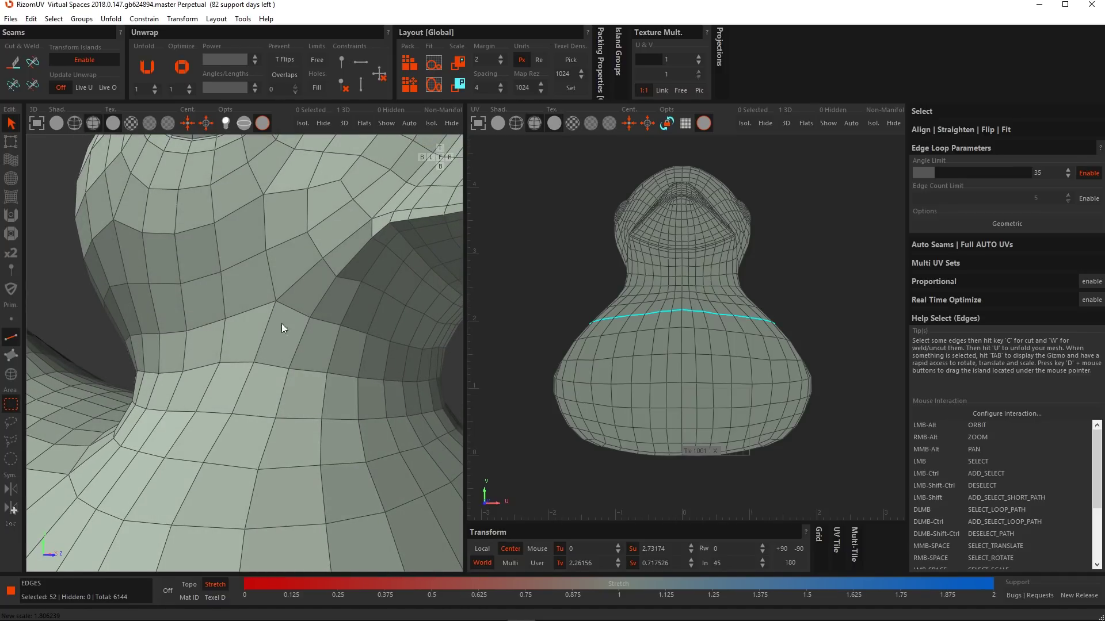
scroll(282, 324, up, 3)
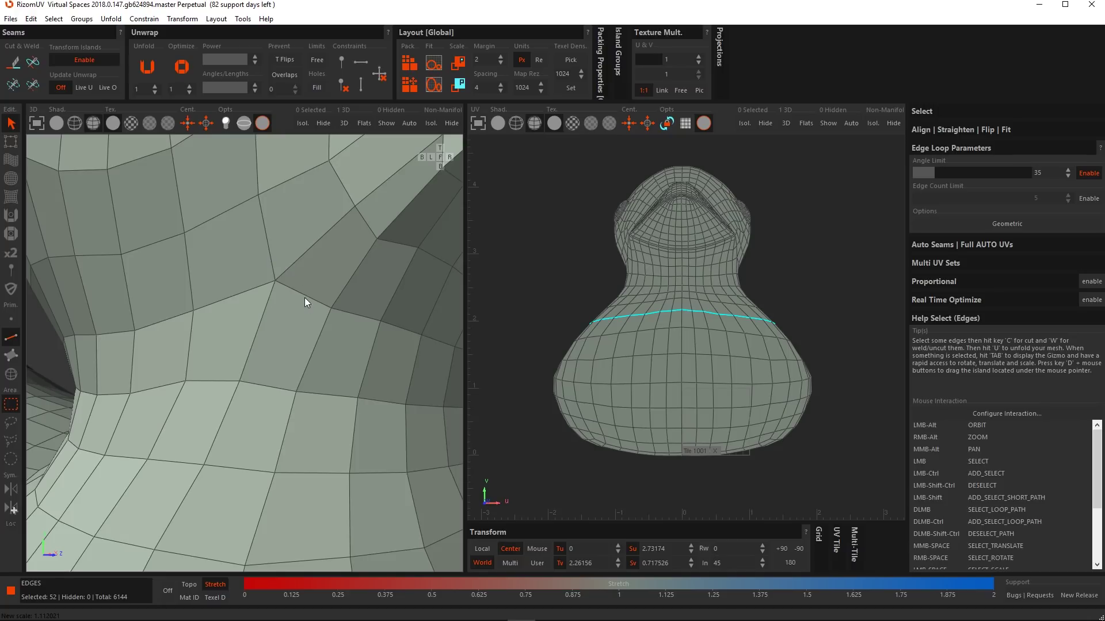
scroll(305, 298, down, 4)
mouse_move(237, 424)
alt+mouse_down()
mouse_move(245, 395)
mouse_move(228, 427)
alt+mouse_up()
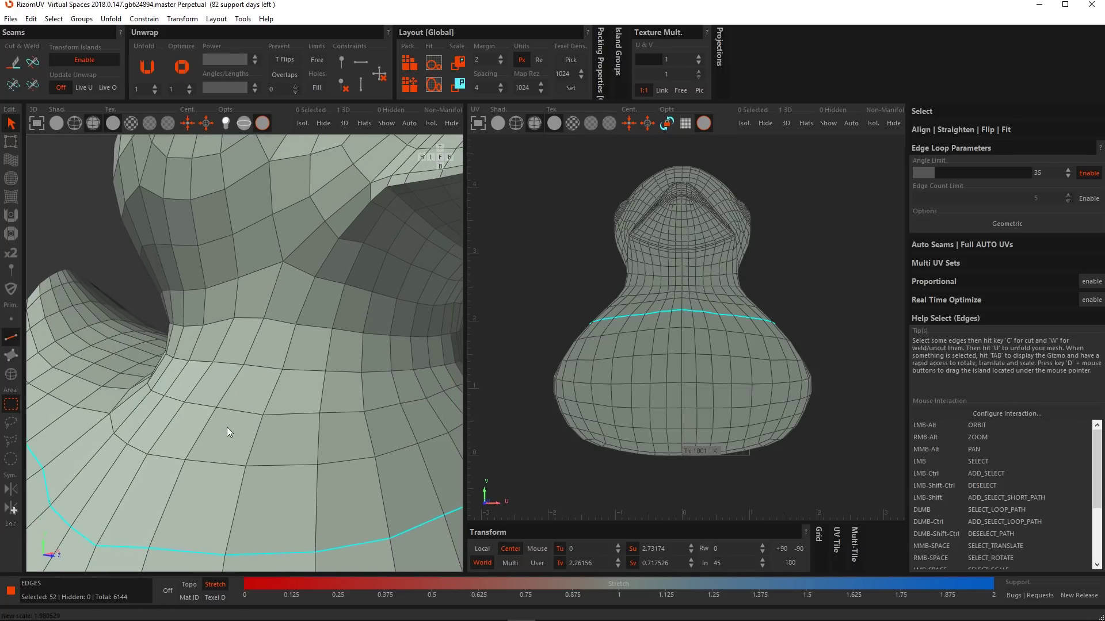
double_click(227, 391)
scroll(301, 397, down, 4)
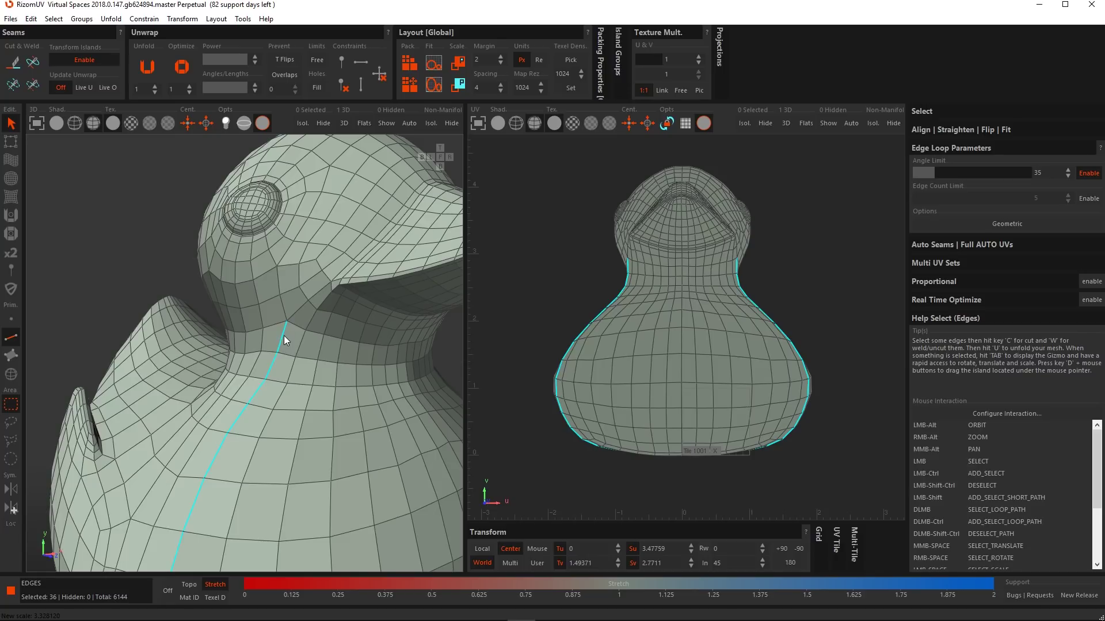
scroll(284, 336, up, 5)
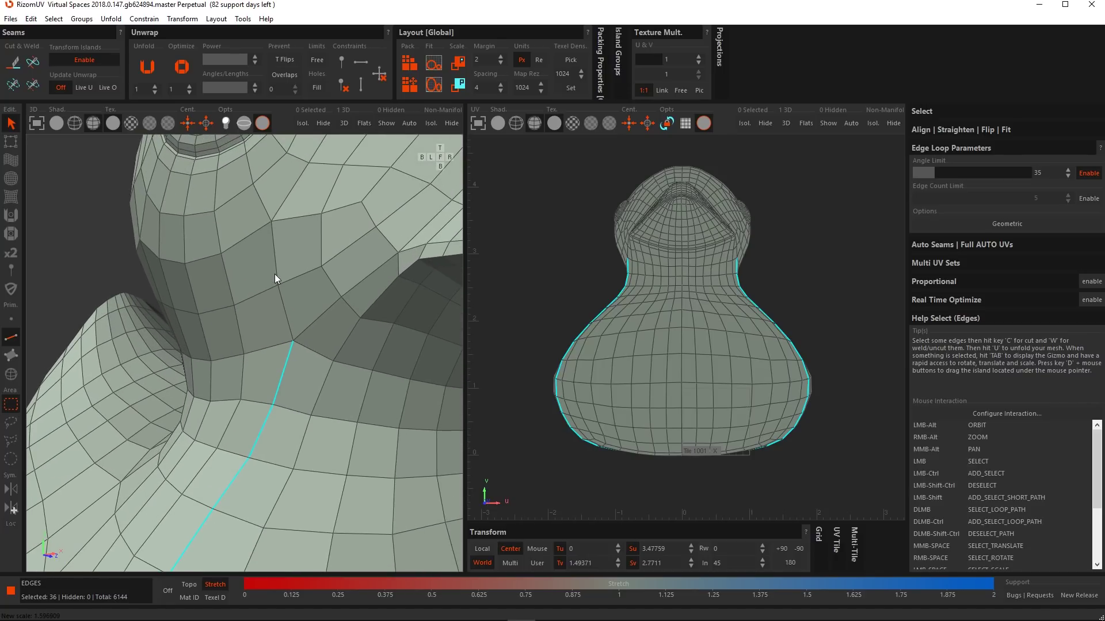
scroll(347, 290, down, 3)
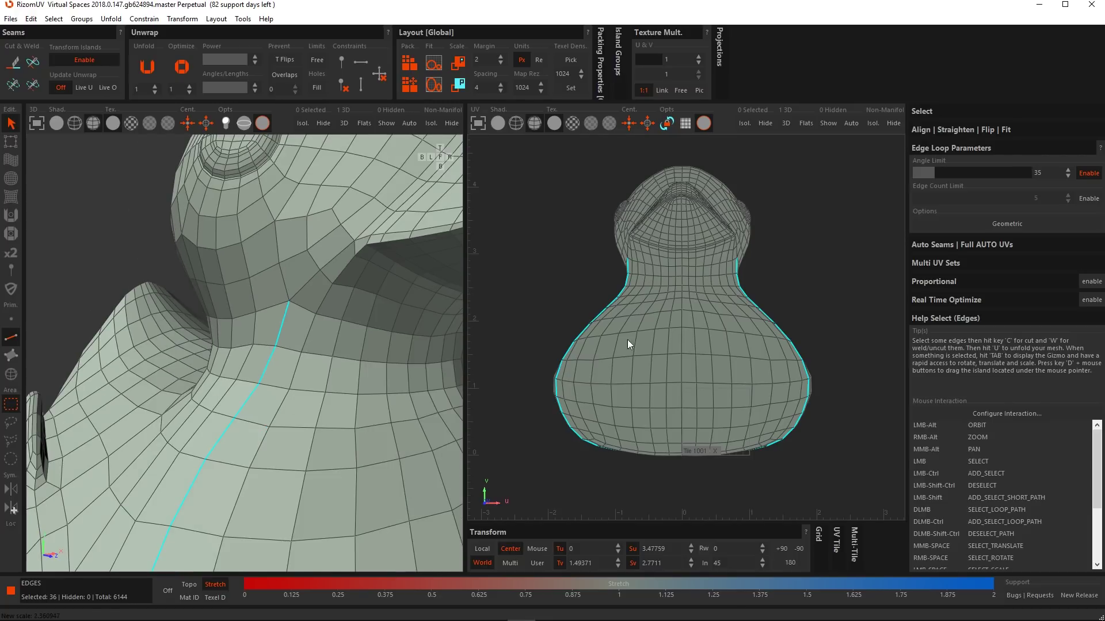
Enable the Geometric option for edge loops and reselect the vertical loop down the duck's side
click(1009, 224)
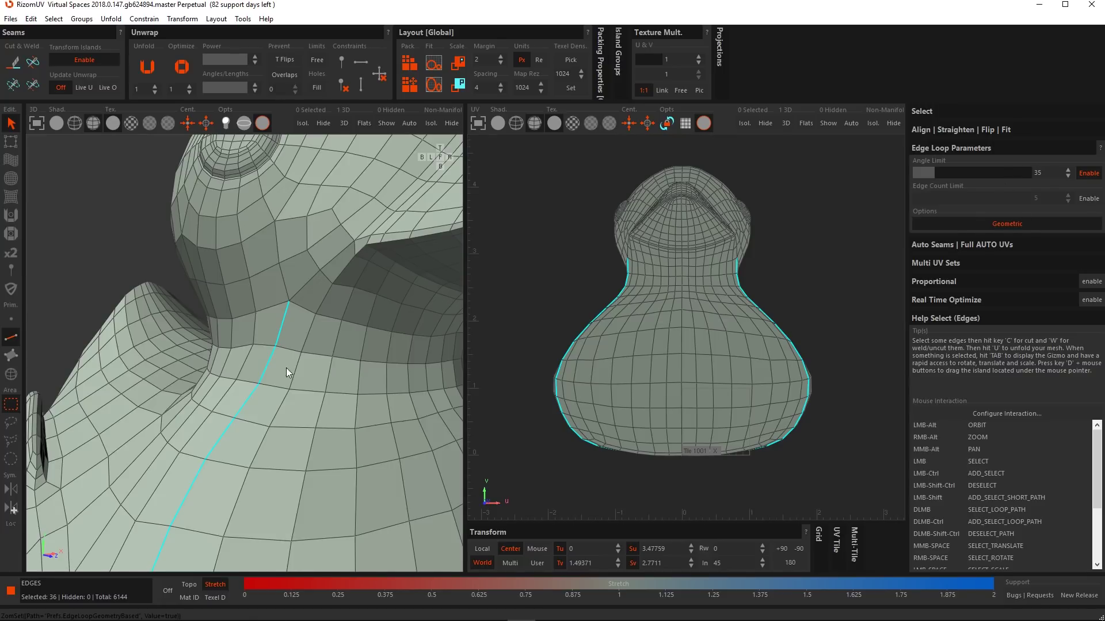
alt+middle_drag(236, 436, 239, 409)
double_click(233, 405)
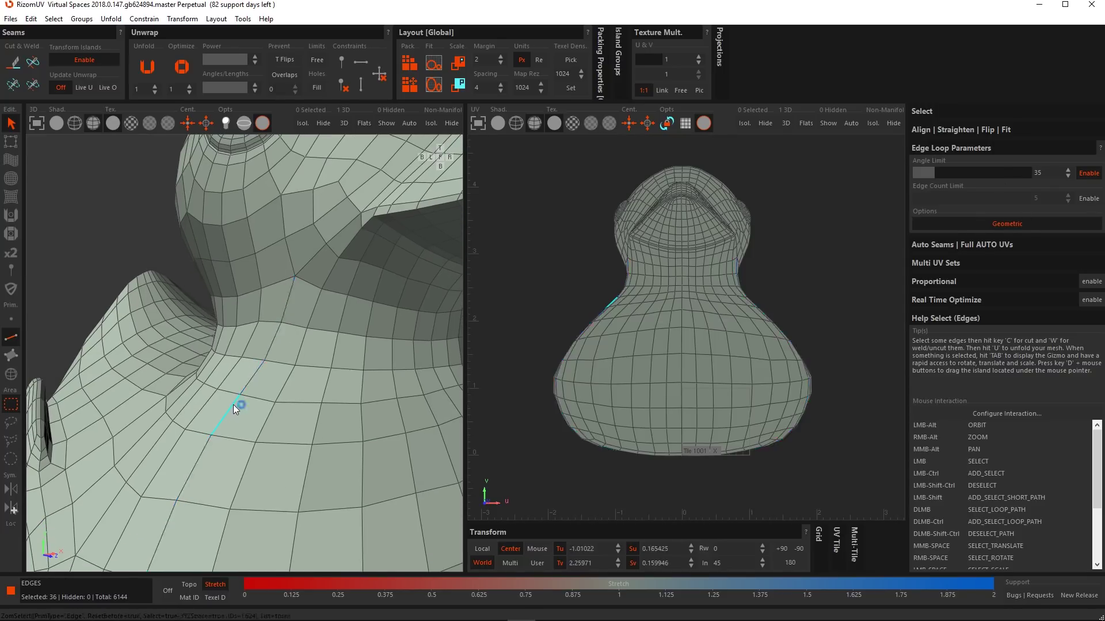
mouse_move(316, 327)
alt+mouse_down()
mouse_move(306, 343)
mouse_move(306, 315)
mouse_move(298, 338)
mouse_move(295, 325)
mouse_move(291, 352)
mouse_move(242, 334)
alt+mouse_up()
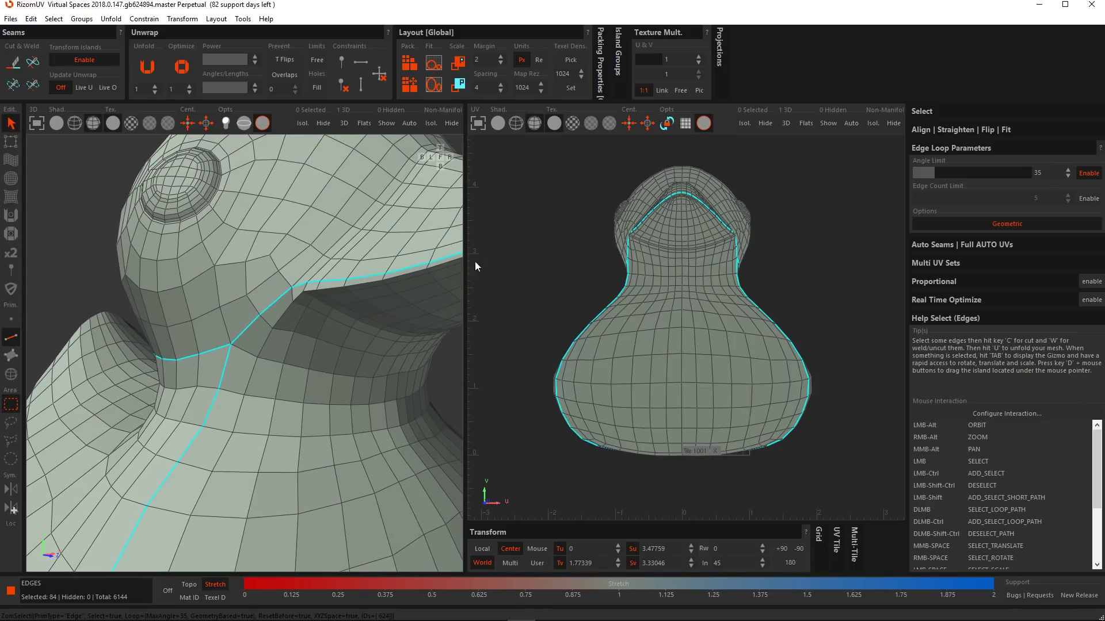
Examine the course of the selected geometric loop along the neck and beak from both sides of the duck
alt+right_drag(287, 314, 274, 387)
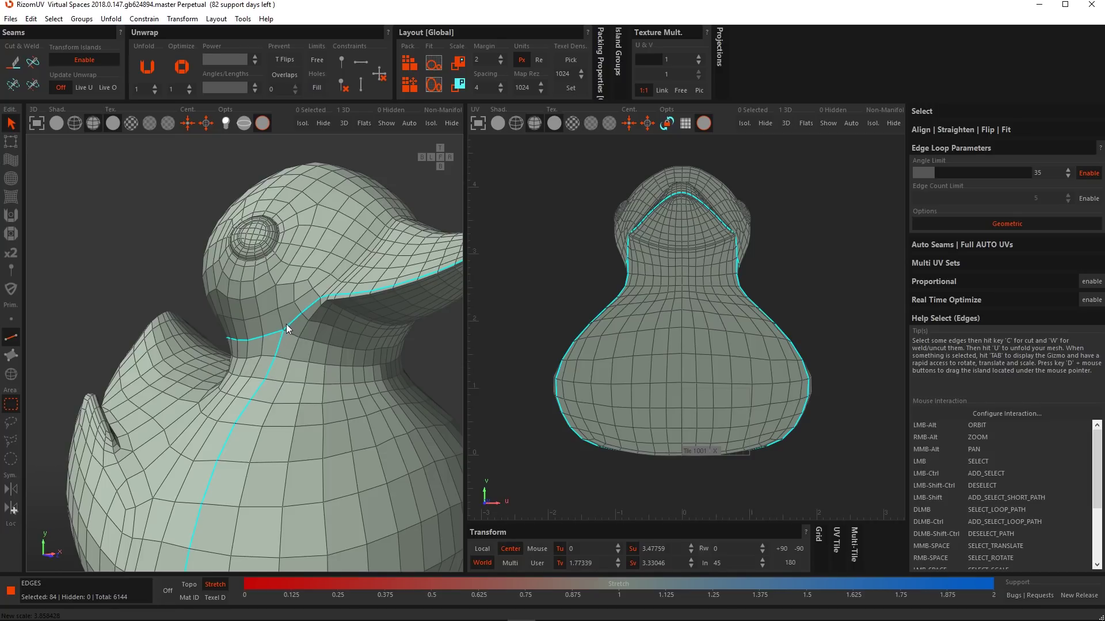
alt+drag(416, 275, 340, 312)
alt+right_drag(340, 312, 284, 299)
alt+drag(285, 299, 219, 275)
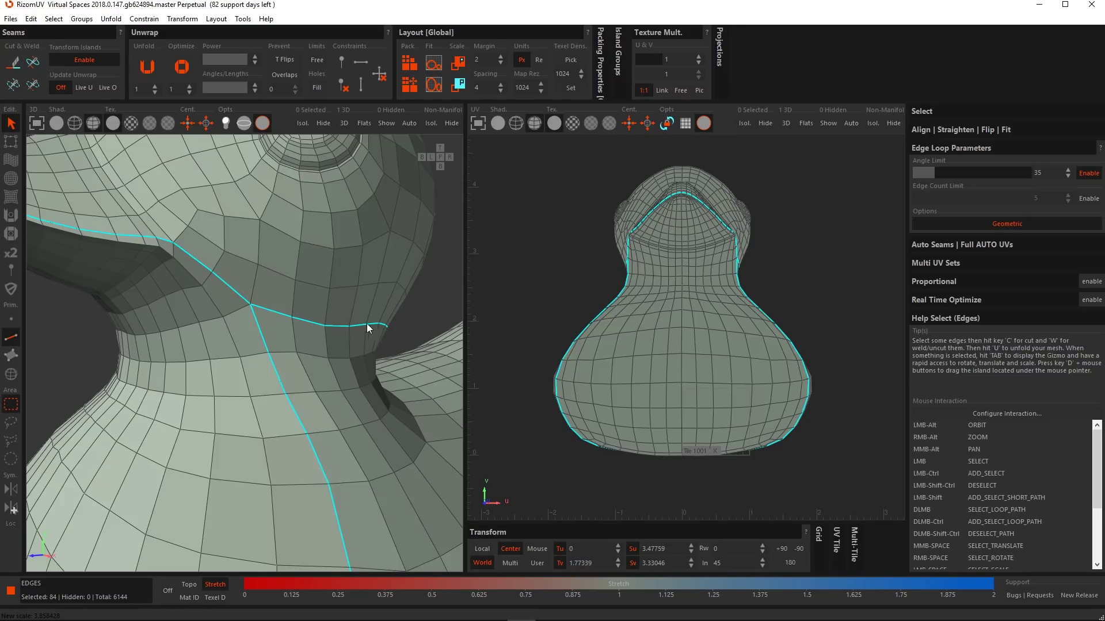
alt+drag(404, 323, 209, 274)
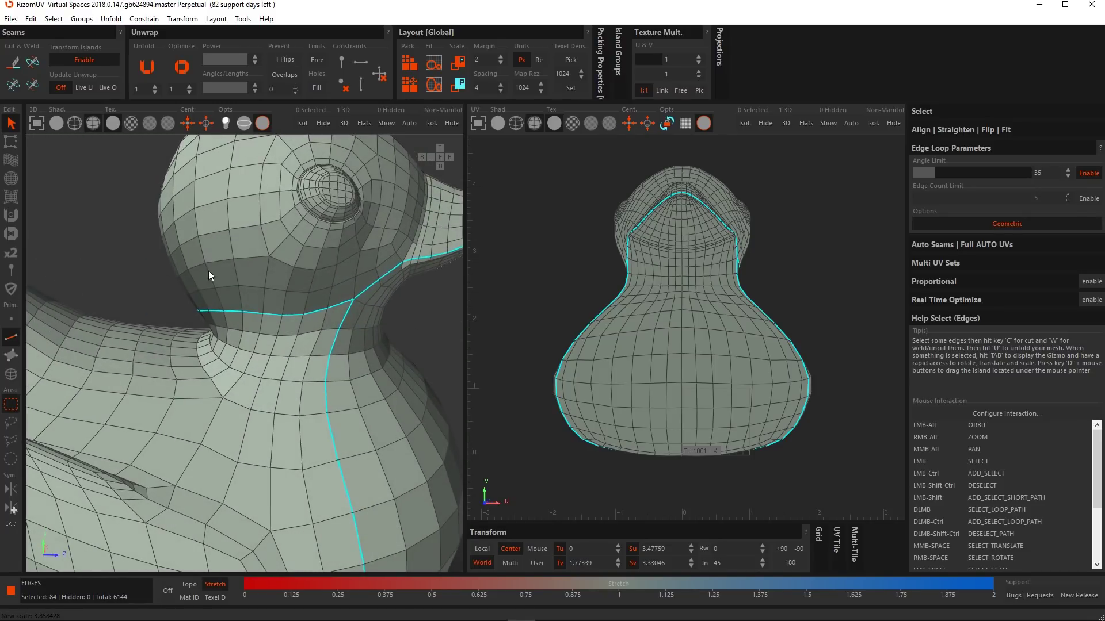
alt+drag(355, 297, 322, 286)
alt+right_drag(323, 286, 385, 295)
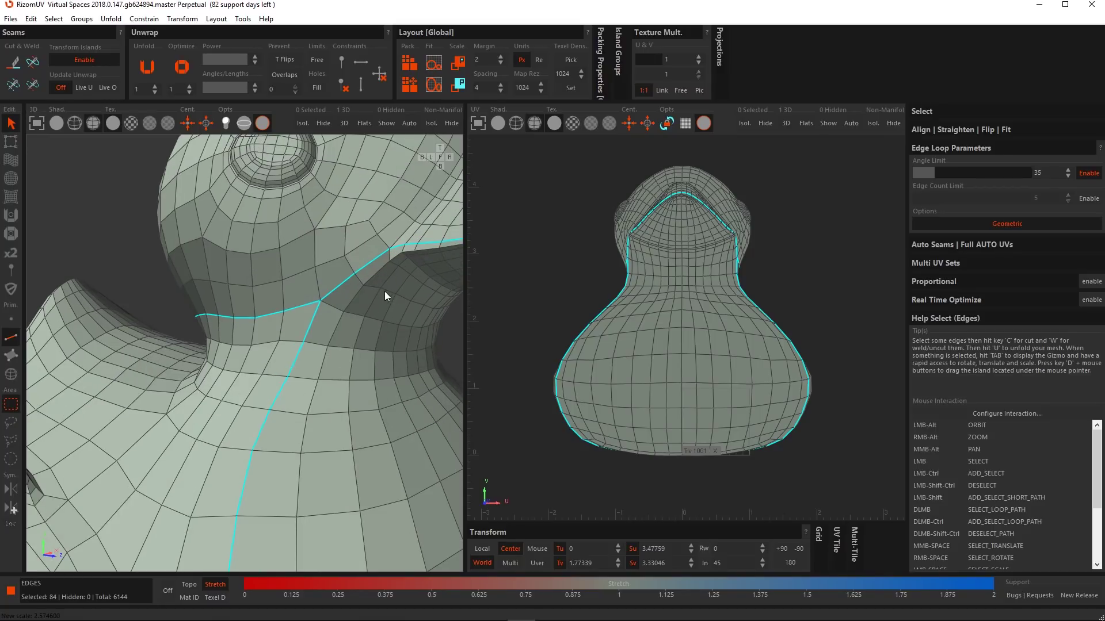
alt+drag(384, 296, 335, 360)
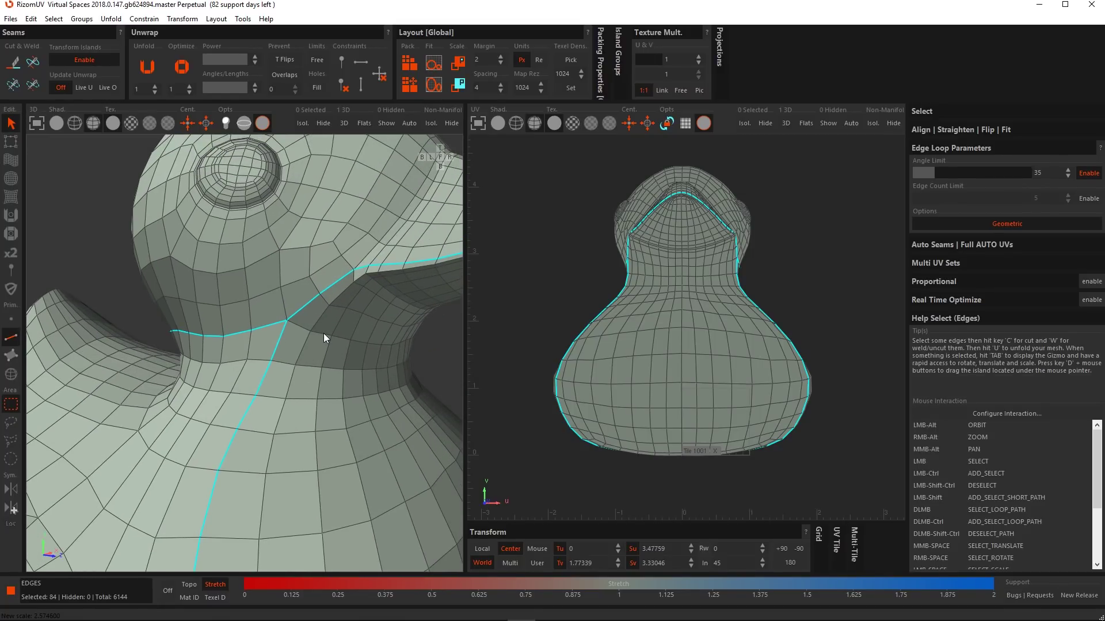
With Geometric on, select the front neck edge loop, followed by the loop running from behind the neck along the beak
double_click(323, 334)
alt+drag(315, 329, 278, 322)
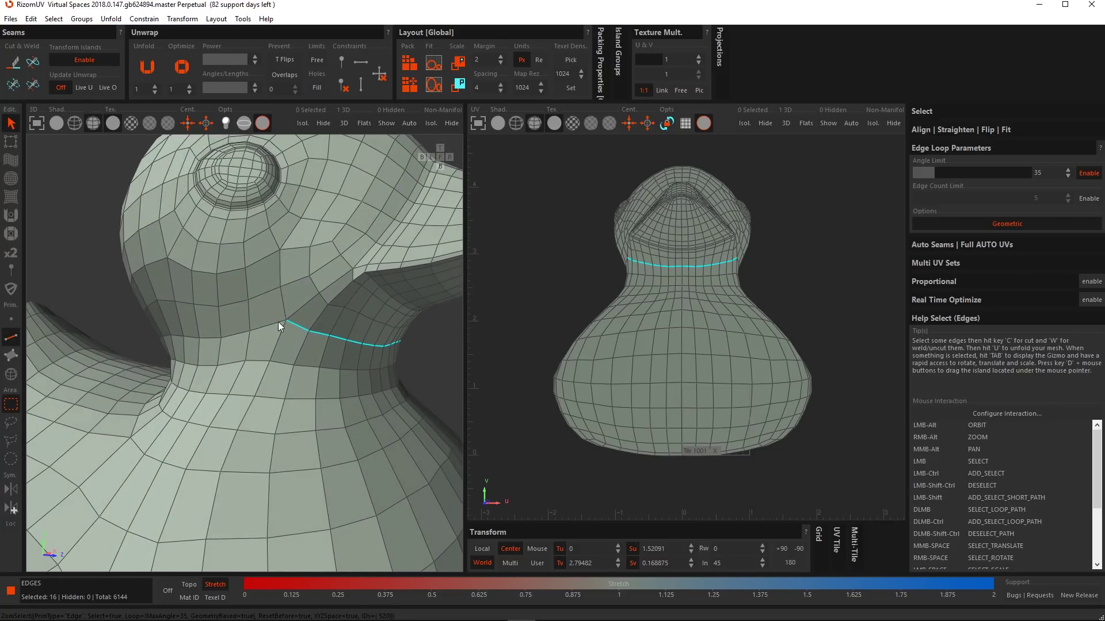
ctrl+double_click(274, 323)
scroll(247, 356, down, 2)
scroll(247, 357, down, 3)
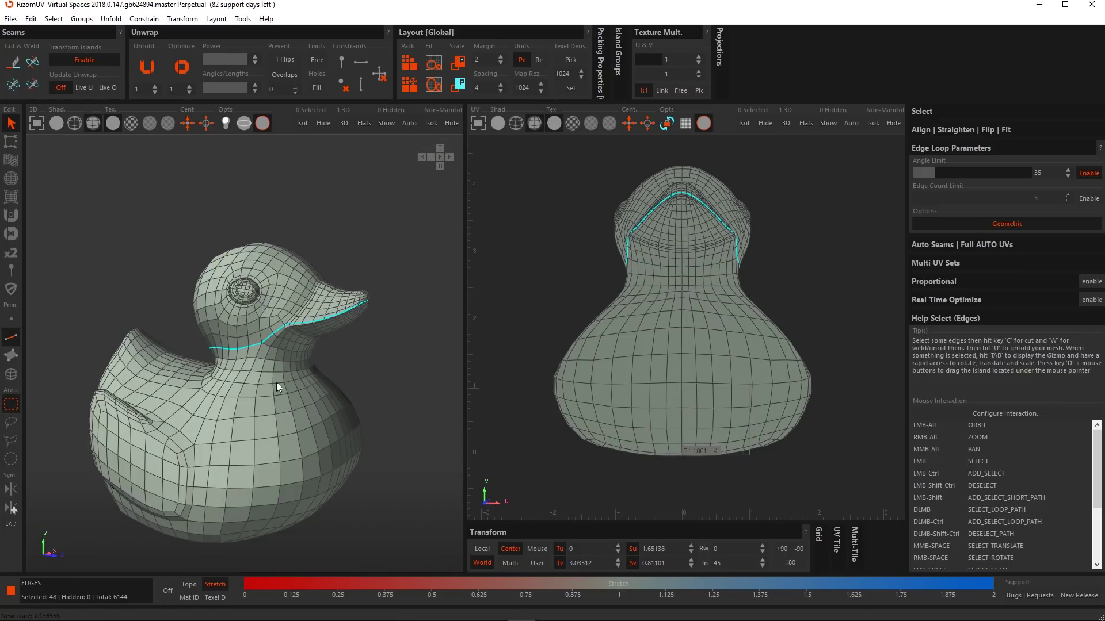
alt+drag(276, 382, 282, 339)
scroll(264, 350, up, 5)
scroll(263, 350, up, 3)
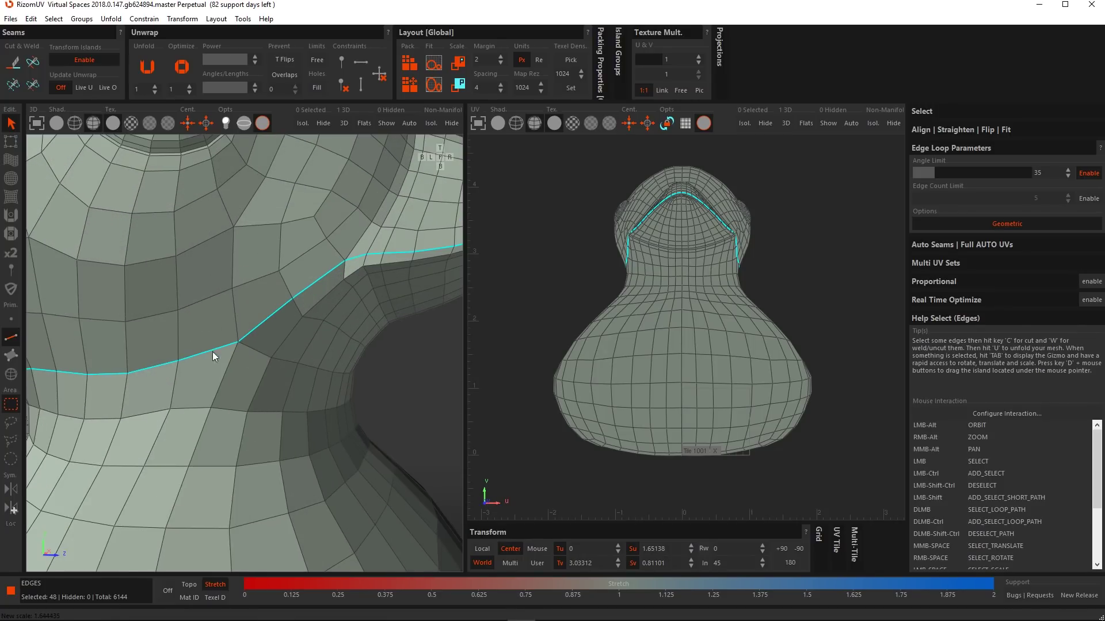
Reselect the loop from behind the neck with the Geometric option disabled, and again with it re-enabled
click(989, 224)
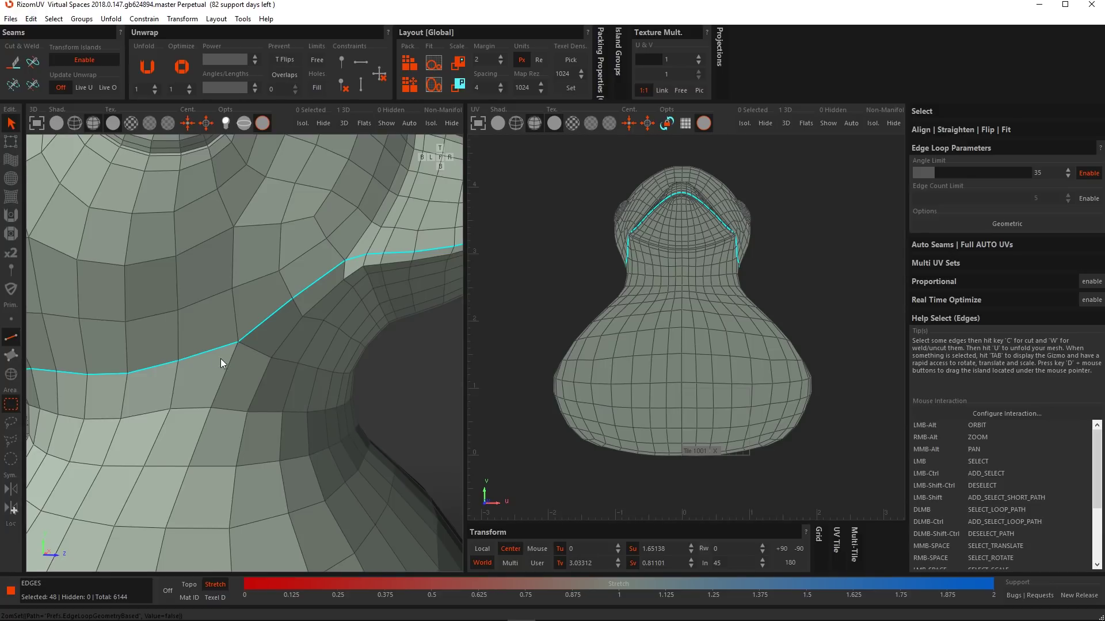
double_click(205, 350)
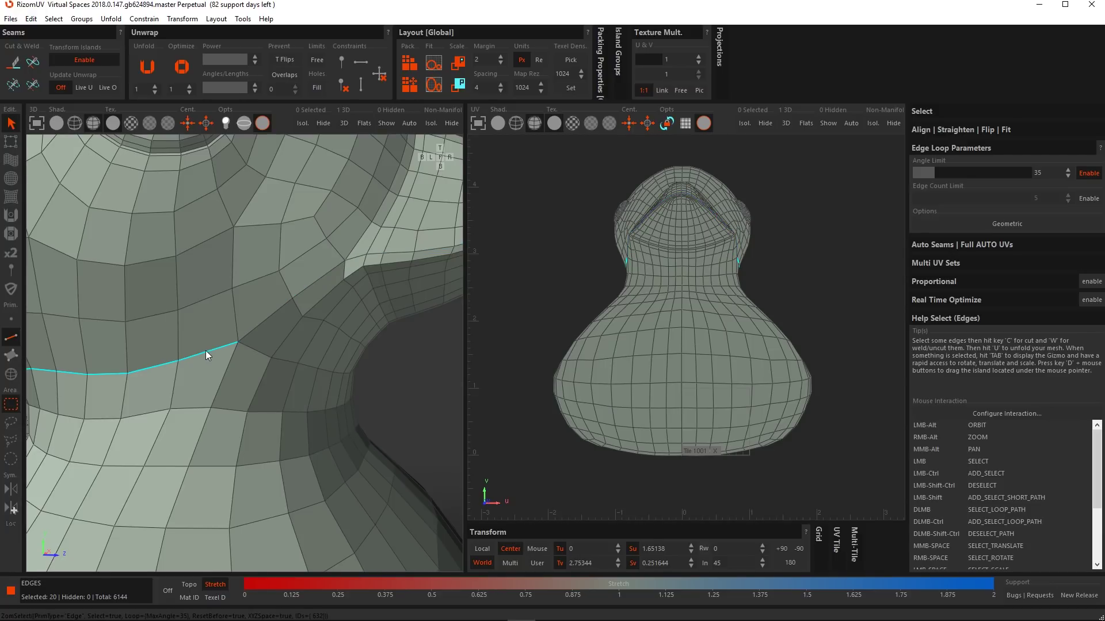
scroll(241, 377, down, 3)
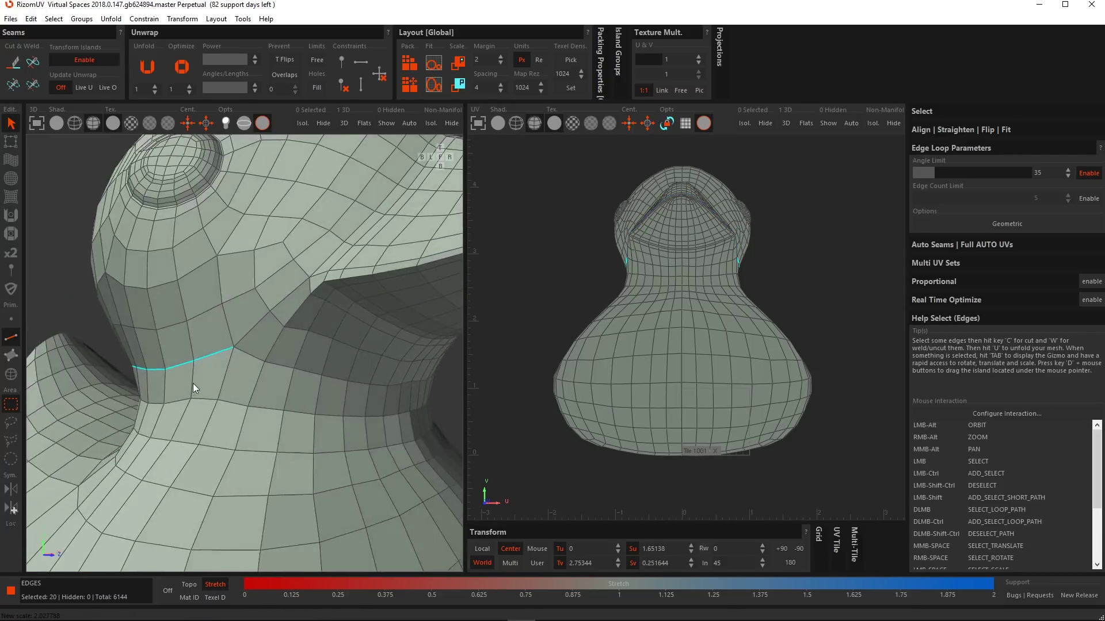
scroll(198, 381, up, 1)
click(991, 225)
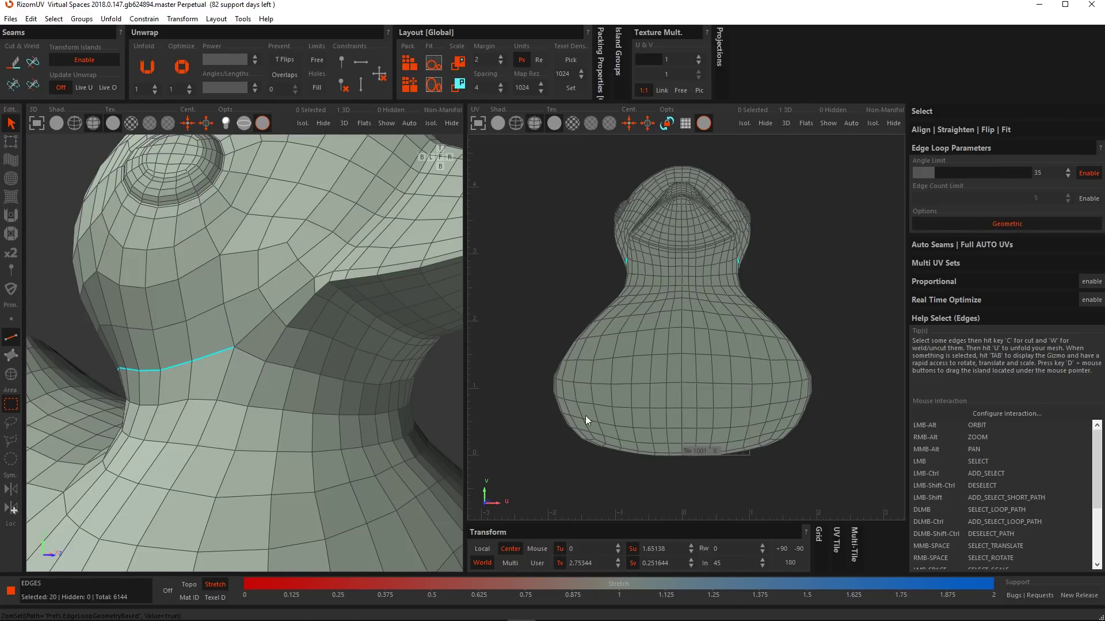
double_click(204, 356)
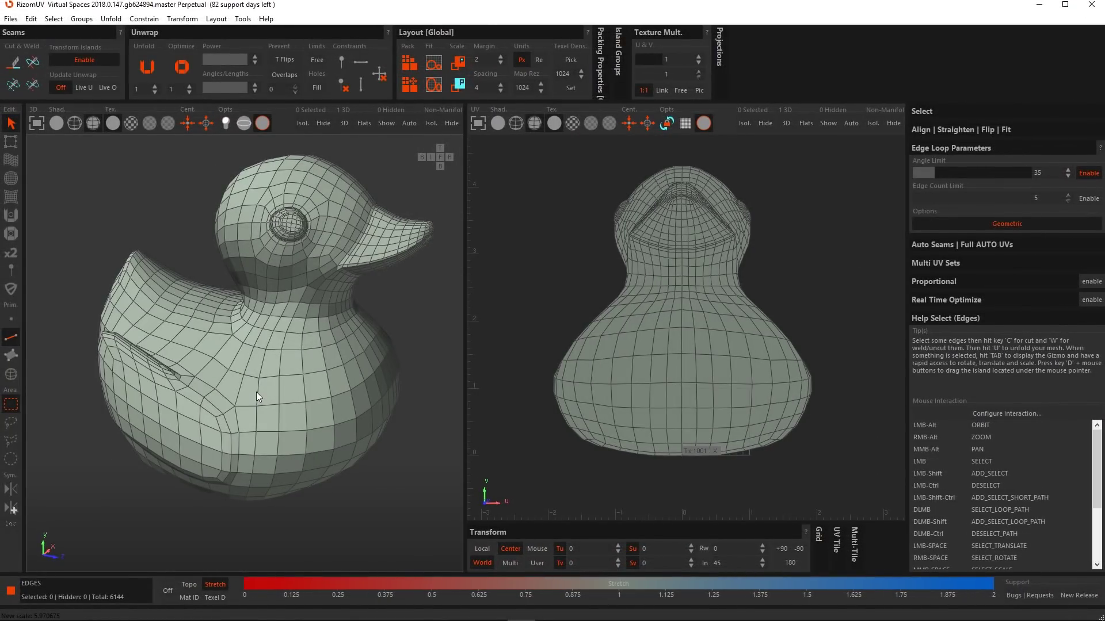
Select a single edge on the duck's side, above the front end of the wing
scroll(212, 360, up, 3)
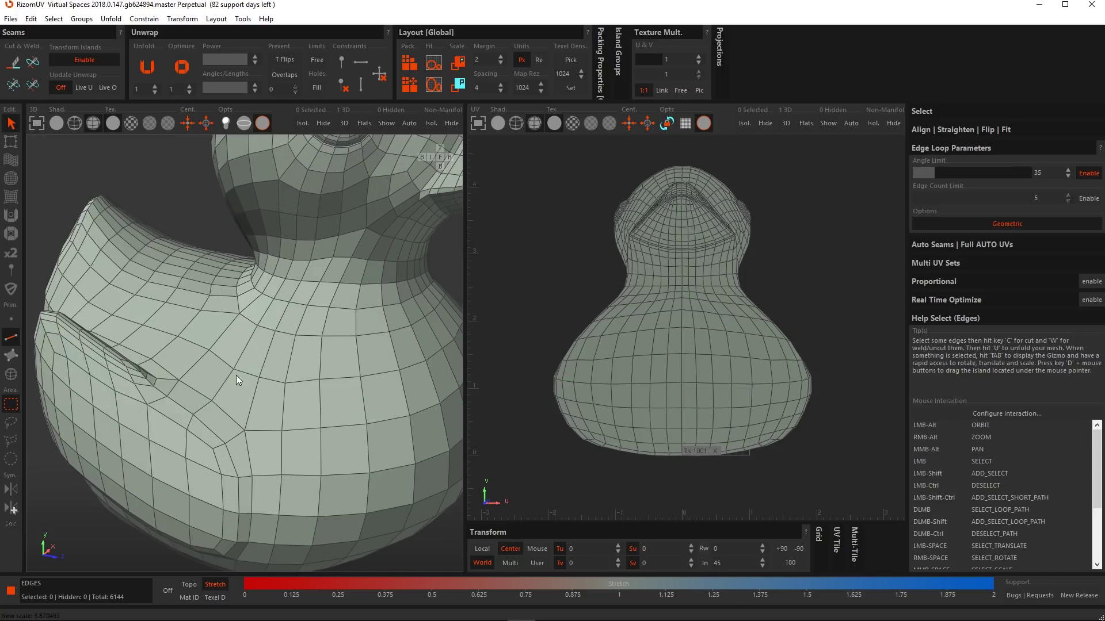
click(197, 344)
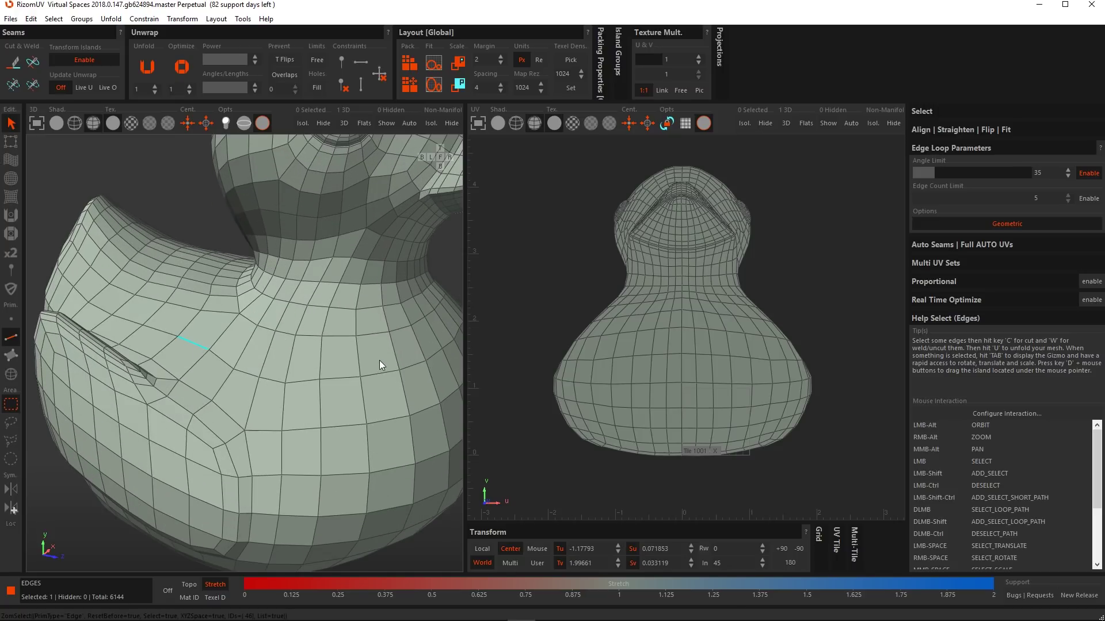
scroll(379, 360, down, 1)
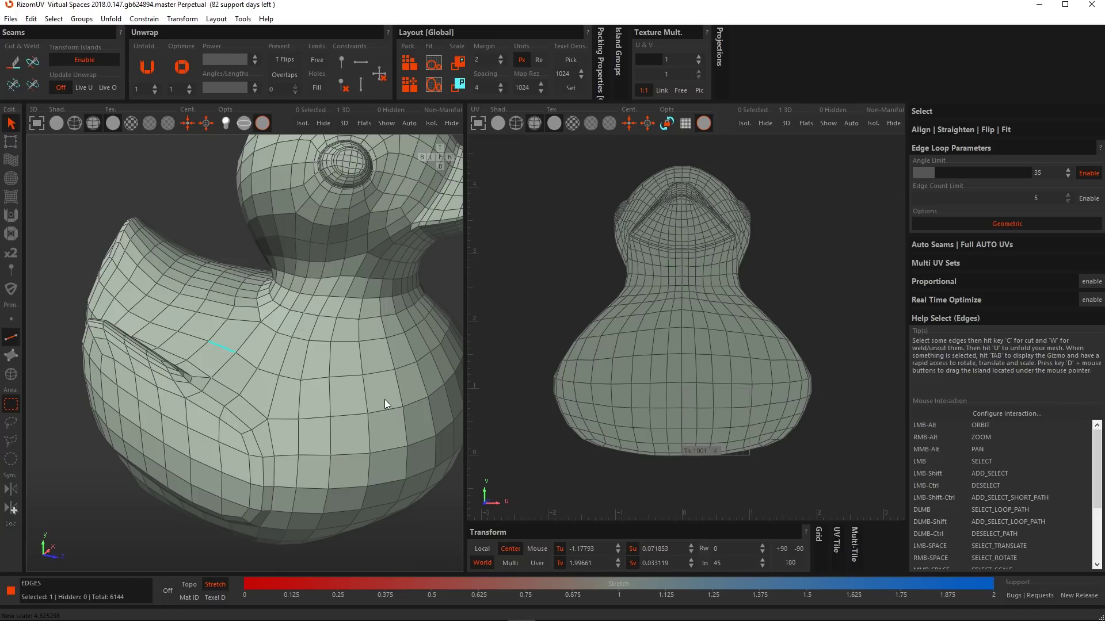
alt+middle_drag(384, 399, 358, 396)
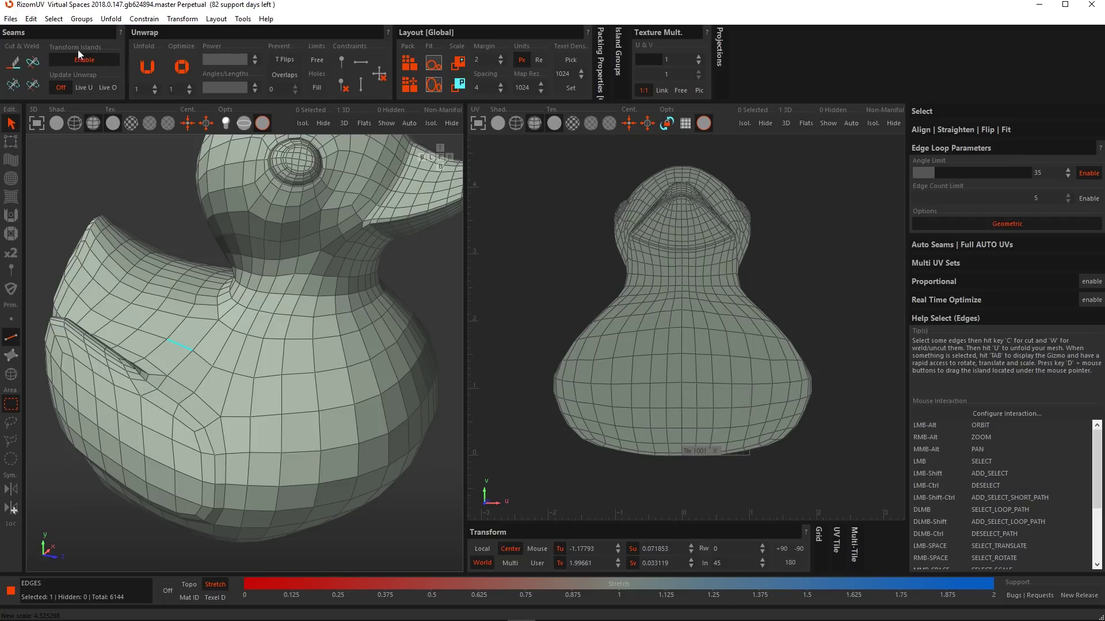
Review the mouse interaction presets and the C4D interaction list in the Keyboard and Mouse Customizer, and close it without changes
click(31, 19)
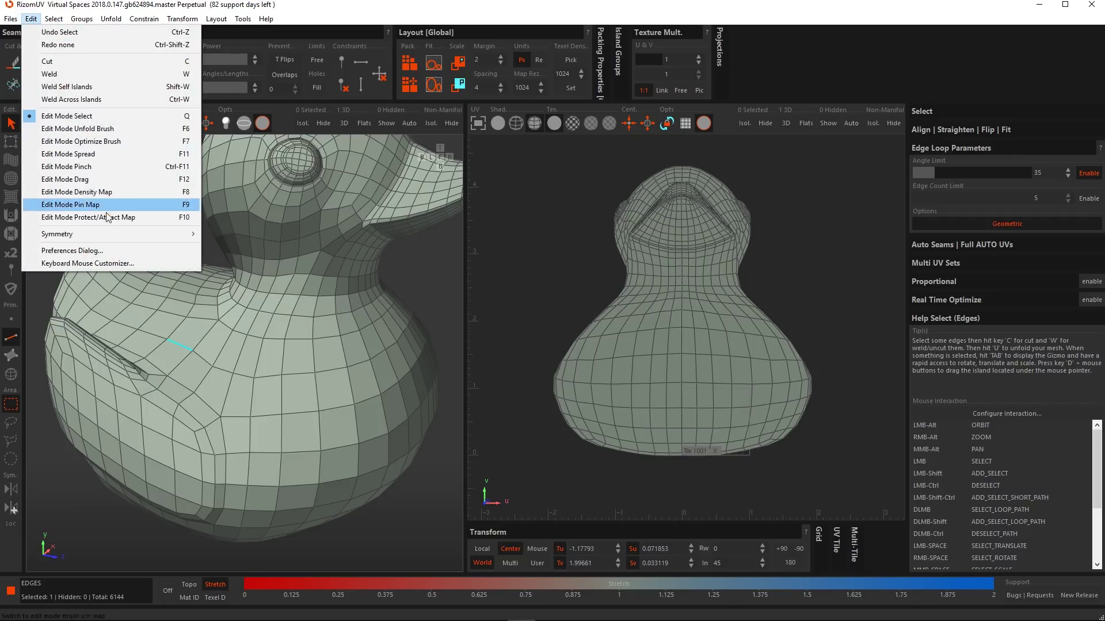
click(119, 263)
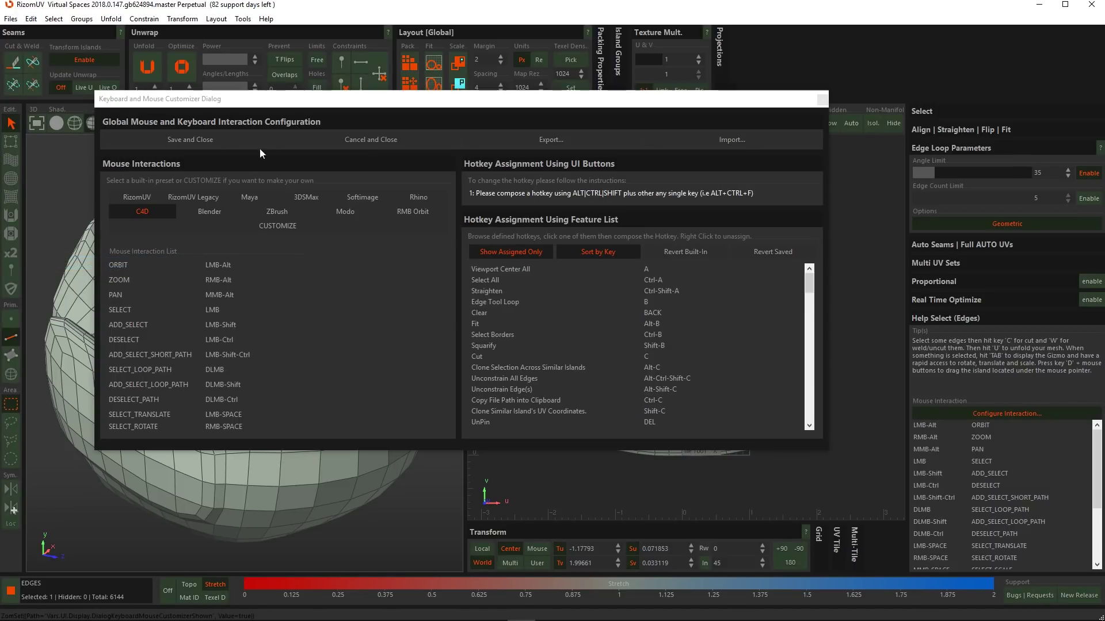
drag(353, 99, 368, 89)
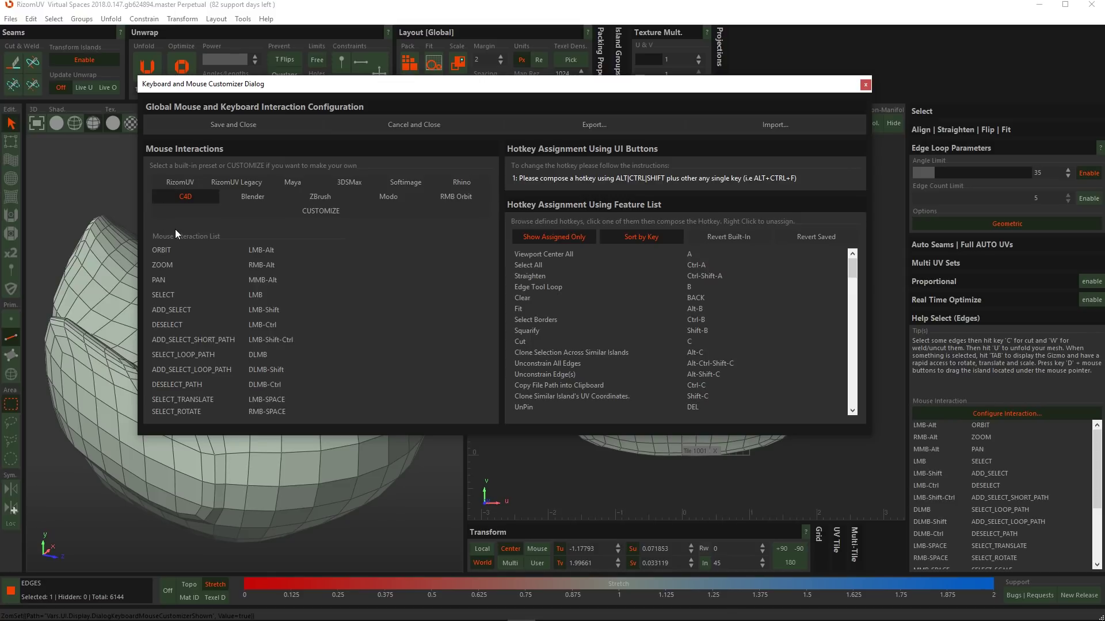
click(864, 85)
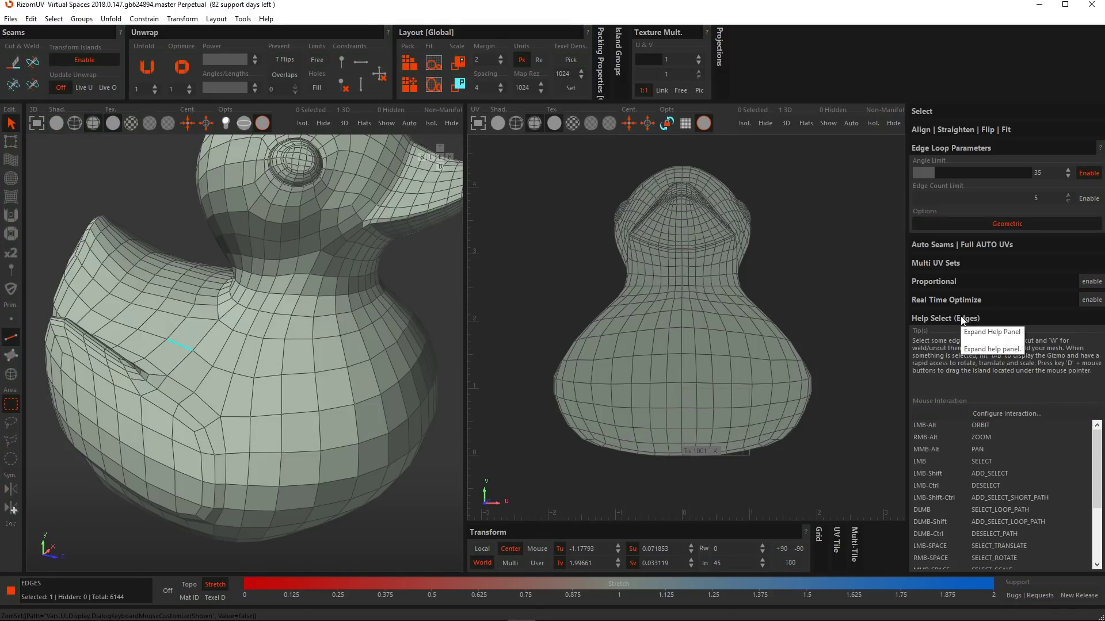
Collapse and re-expand the Help Select (Edges) section and read its mouse interaction list to the end
click(977, 319)
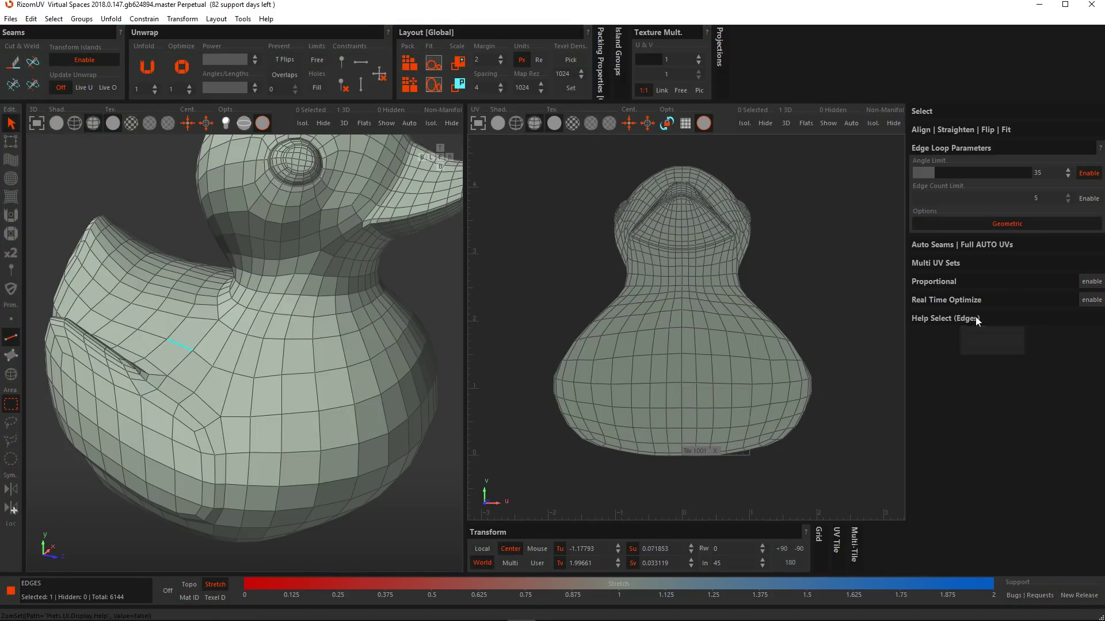
click(954, 318)
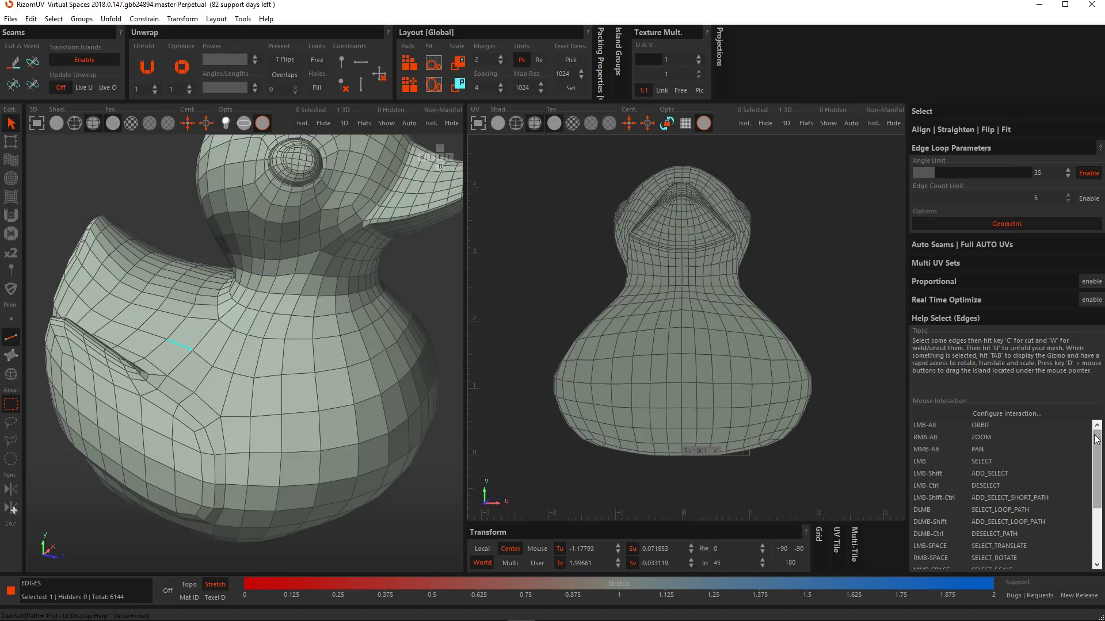
drag(1096, 439, 1096, 512)
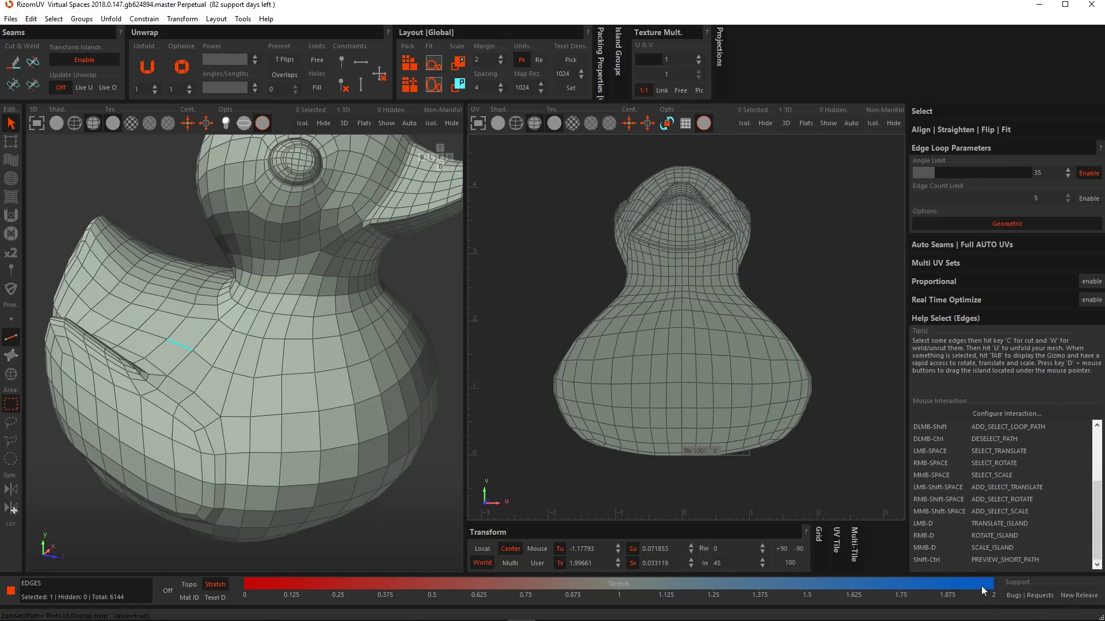
Apply and save the RizomUV mouse interaction preset, and read its mouse interaction list to the end
click(178, 345)
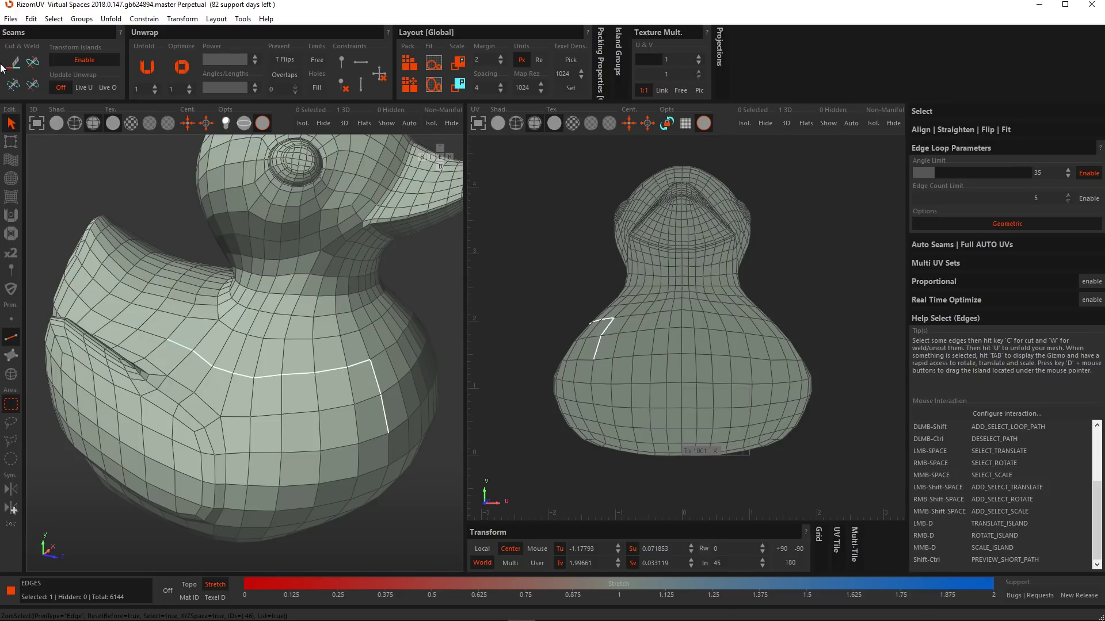
click(31, 19)
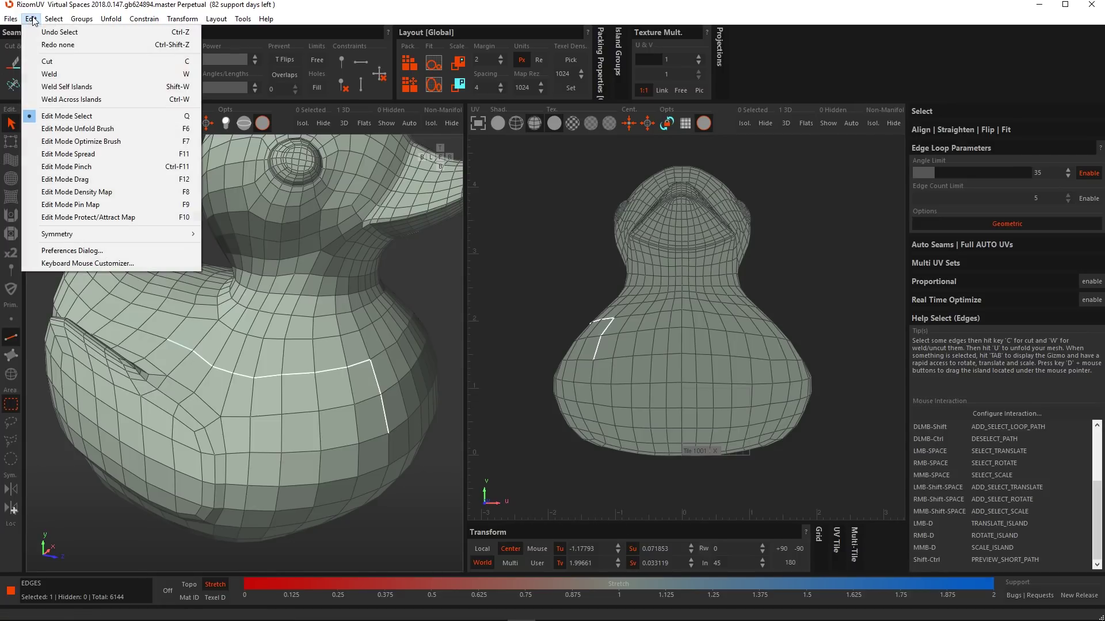
click(105, 266)
click(181, 182)
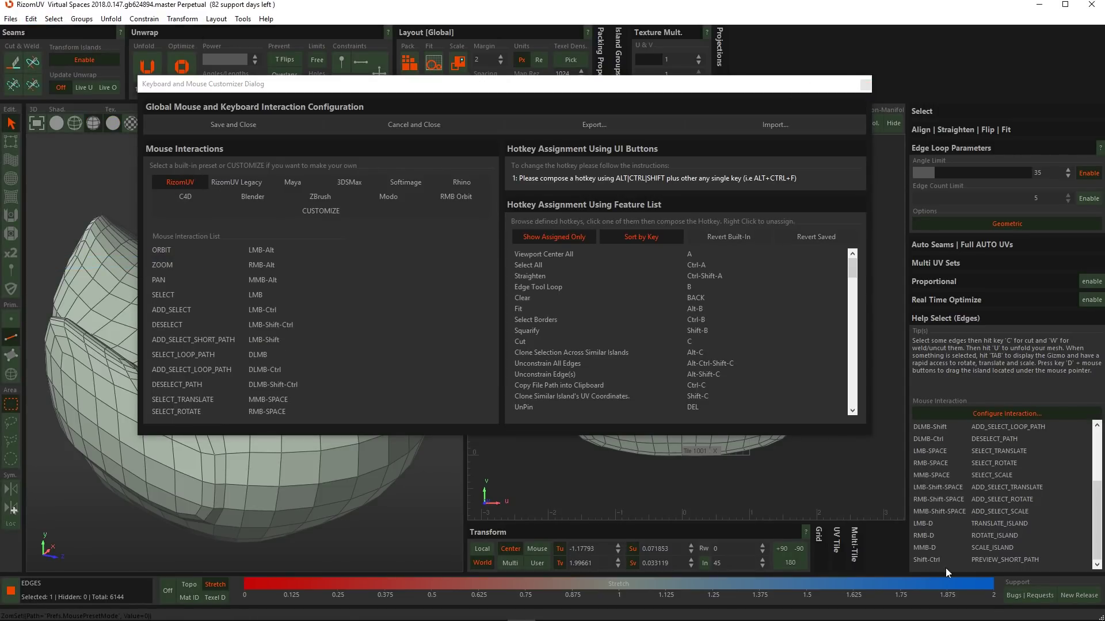
click(237, 127)
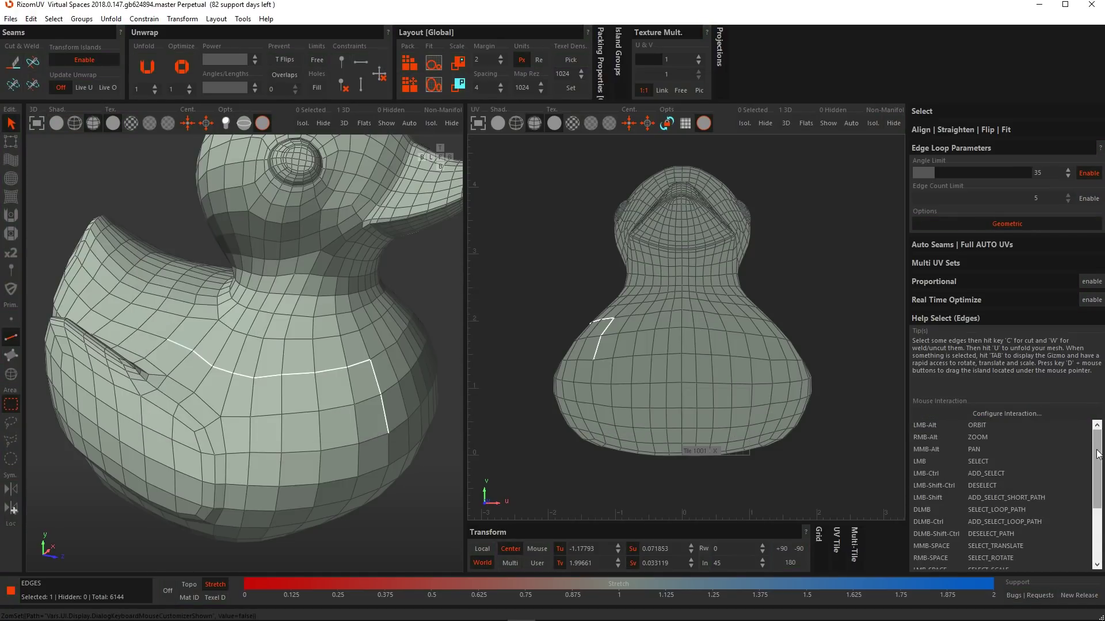
scroll(1078, 456, down, 3)
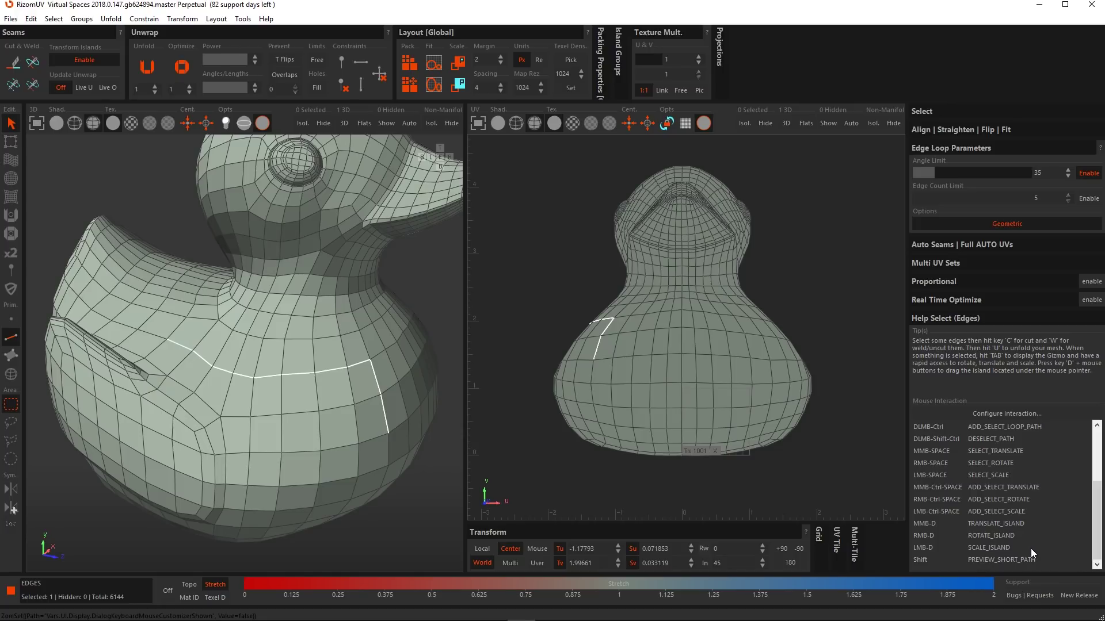
Switch the mouse interactions back to the C4D preset, save the configuration, and review the mouse interaction list
click(31, 19)
click(82, 263)
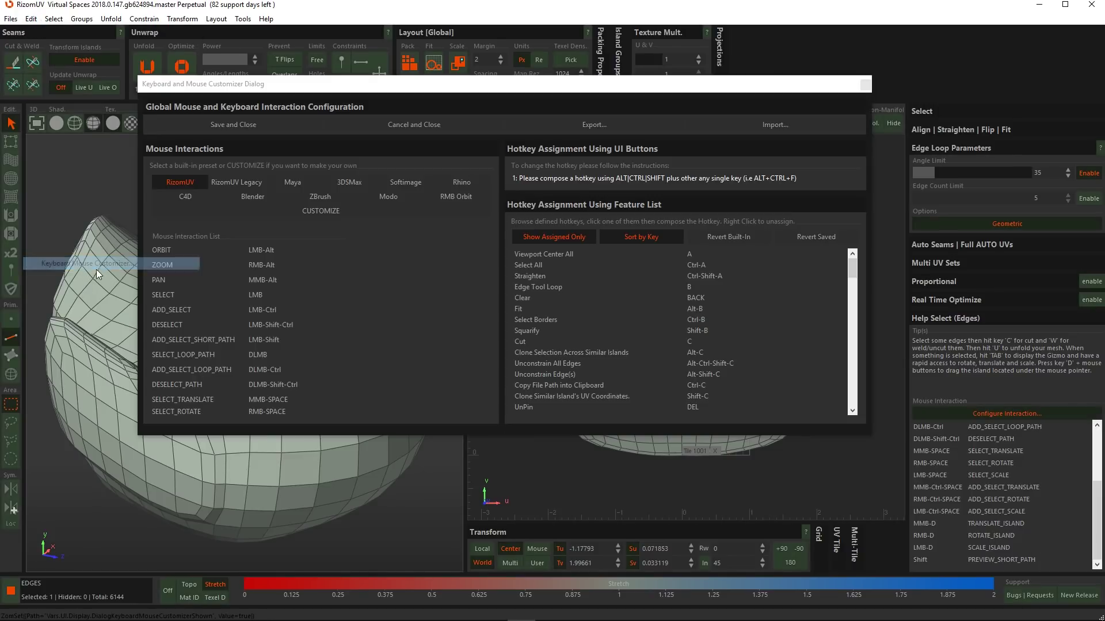
click(195, 194)
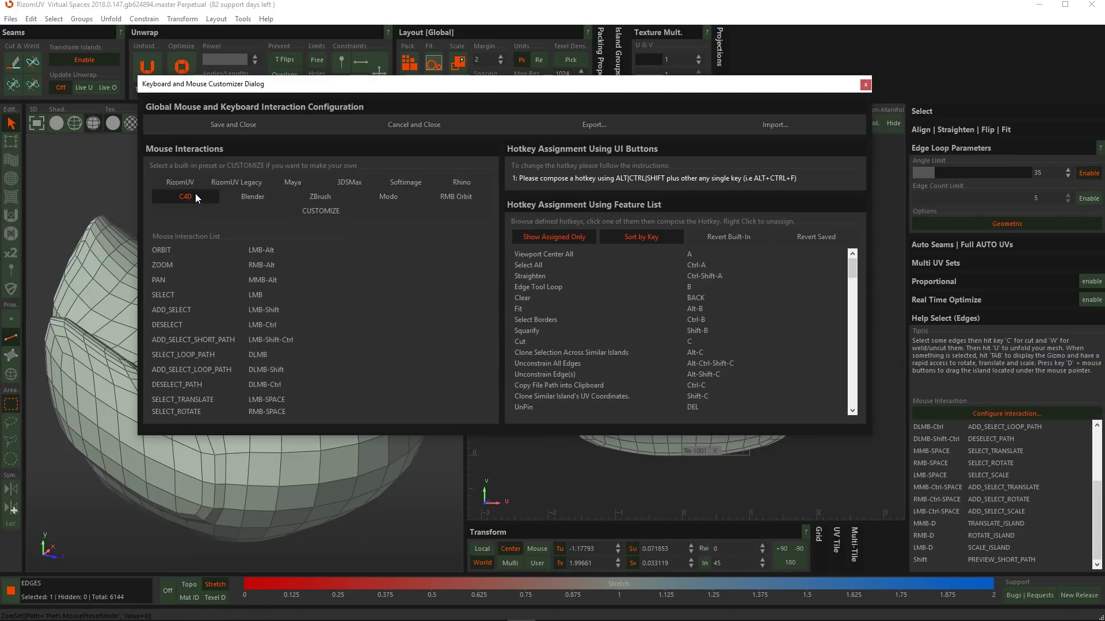
click(236, 123)
scroll(1085, 454, down, 3)
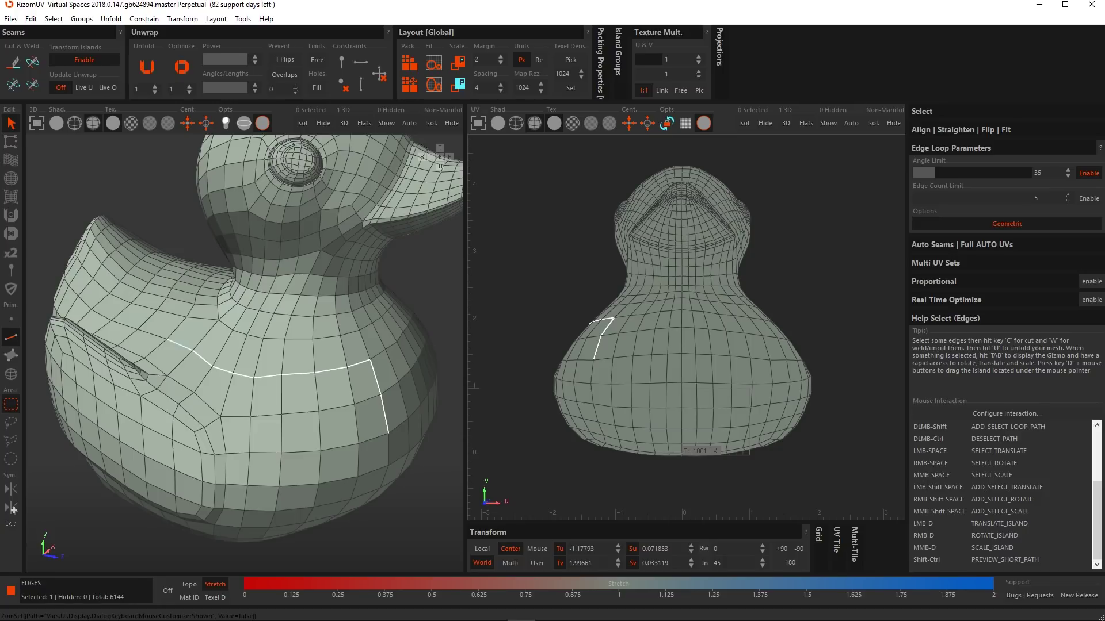
Set the viewport orbit mode to Mouse Centered in the preferences and close them
click(31, 18)
click(94, 250)
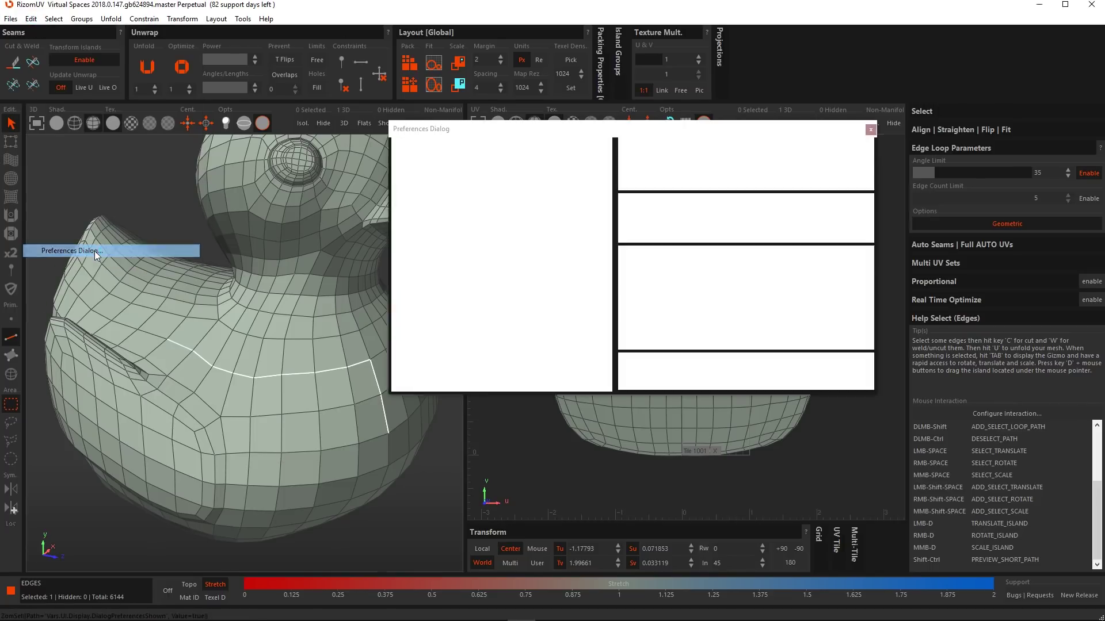
drag(540, 131, 321, 183)
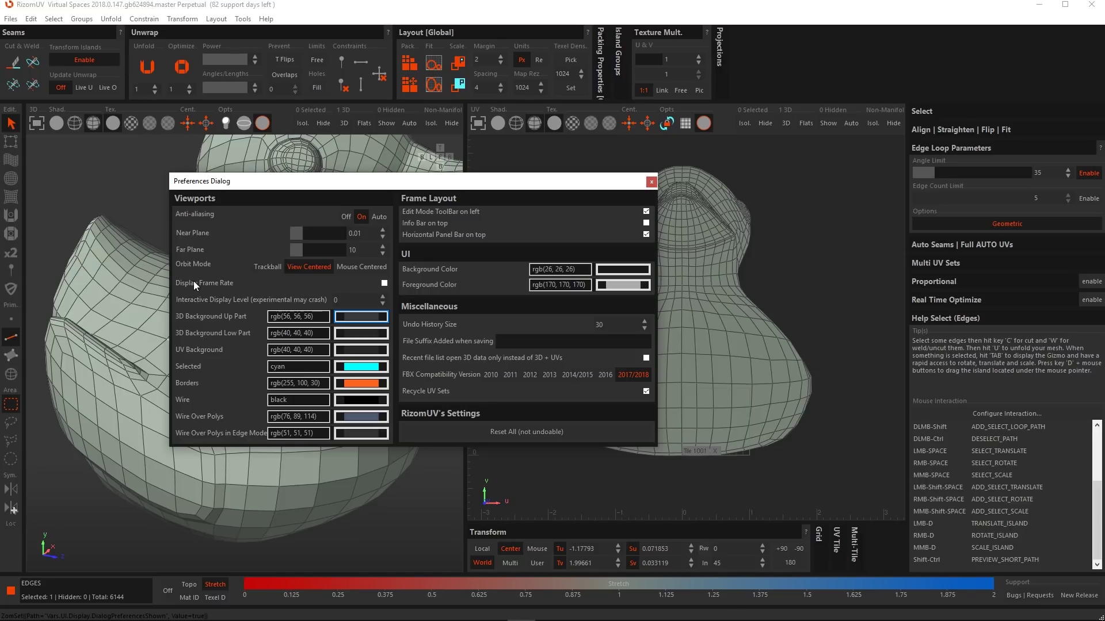
click(365, 270)
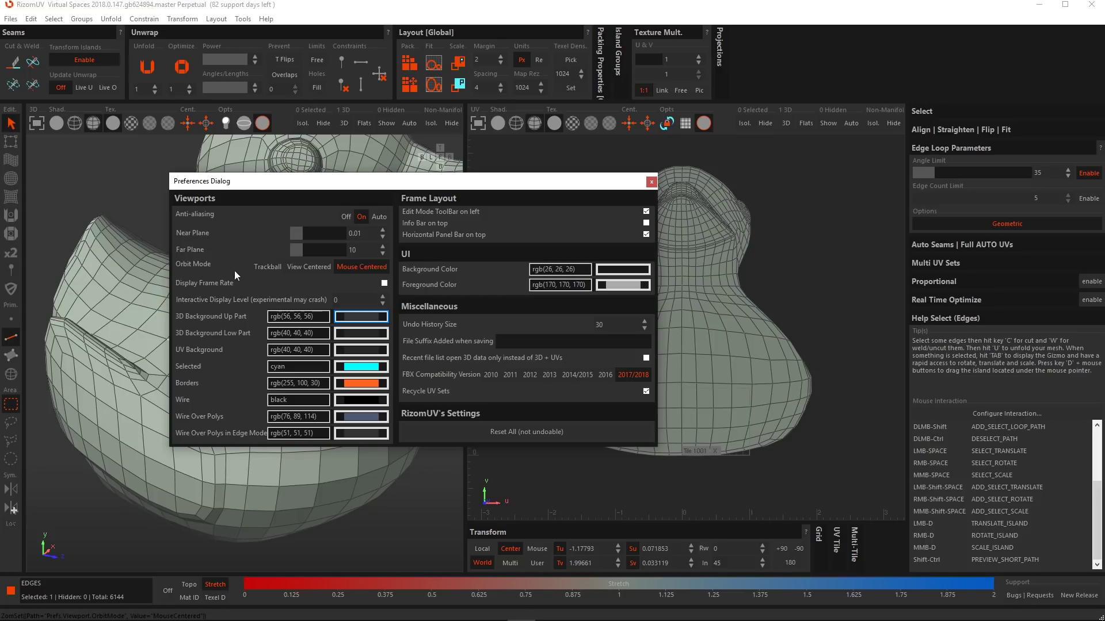
click(651, 181)
Select the shortest edge path from the edge above the wing's front end to an edge on the duck's chest
click(180, 345)
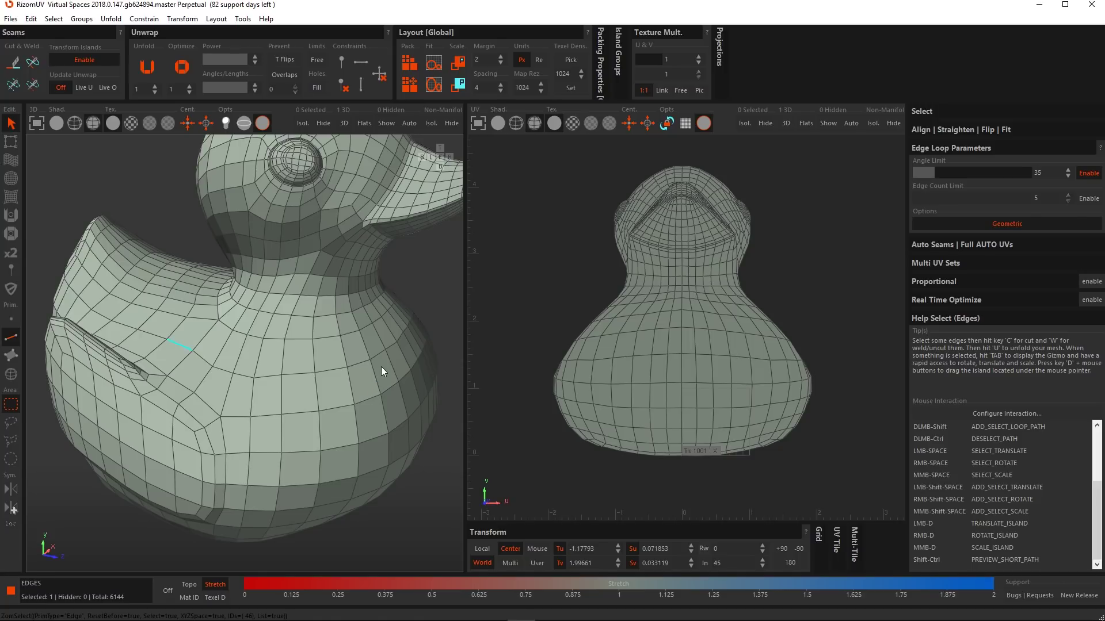
ctrl+shift+click(377, 386)
Dab the Protect brush once on the lower chest, and clear the edge selection in Select mode
click(12, 290)
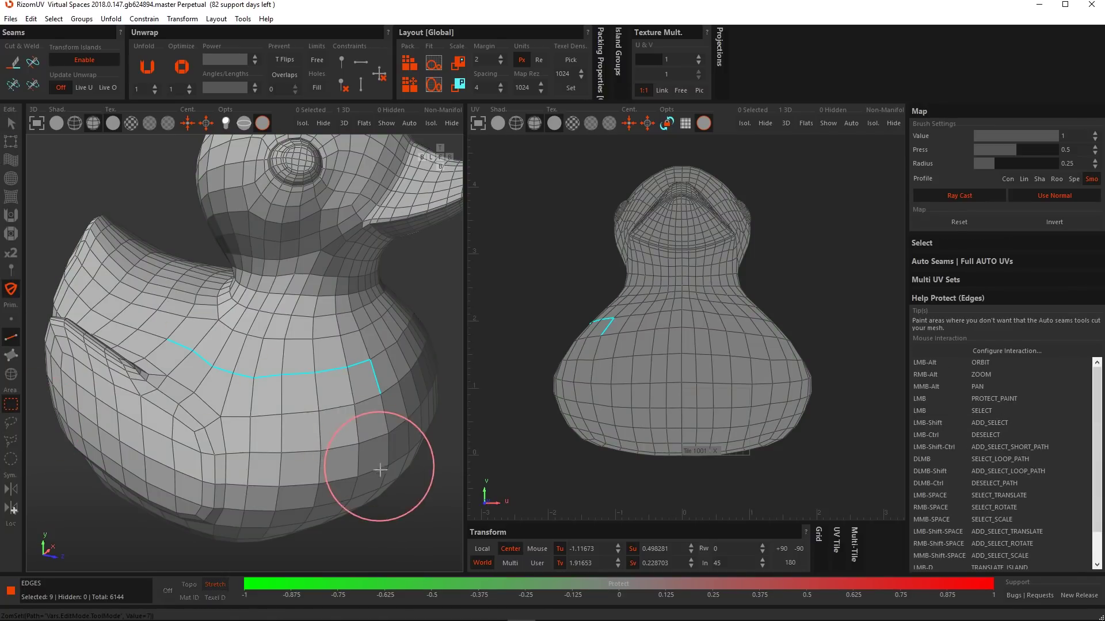
click(425, 489)
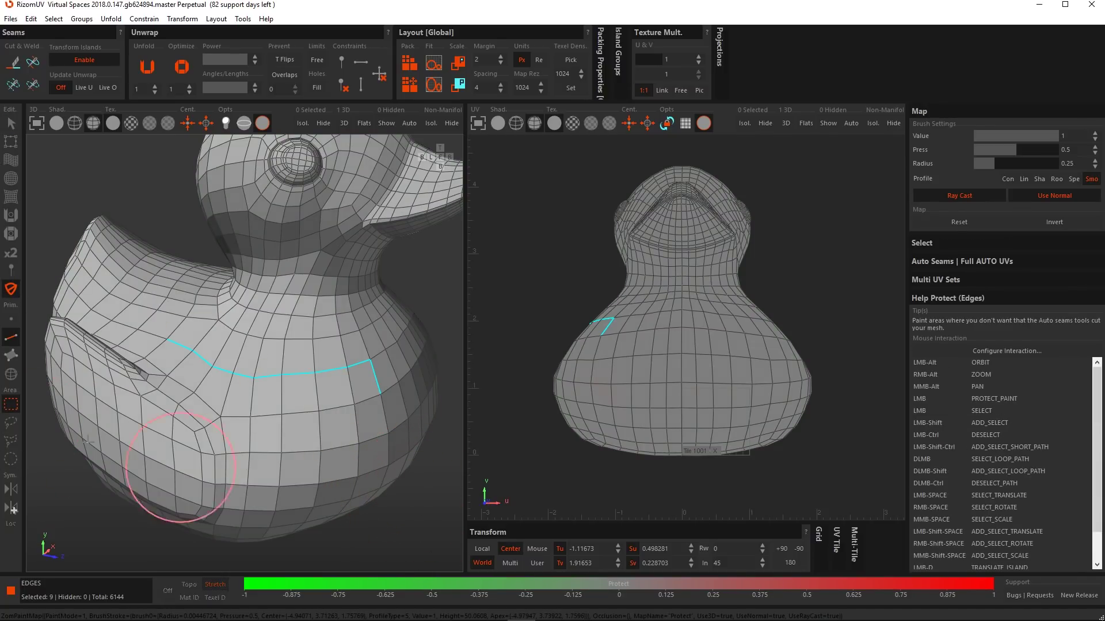
click(11, 123)
click(149, 188)
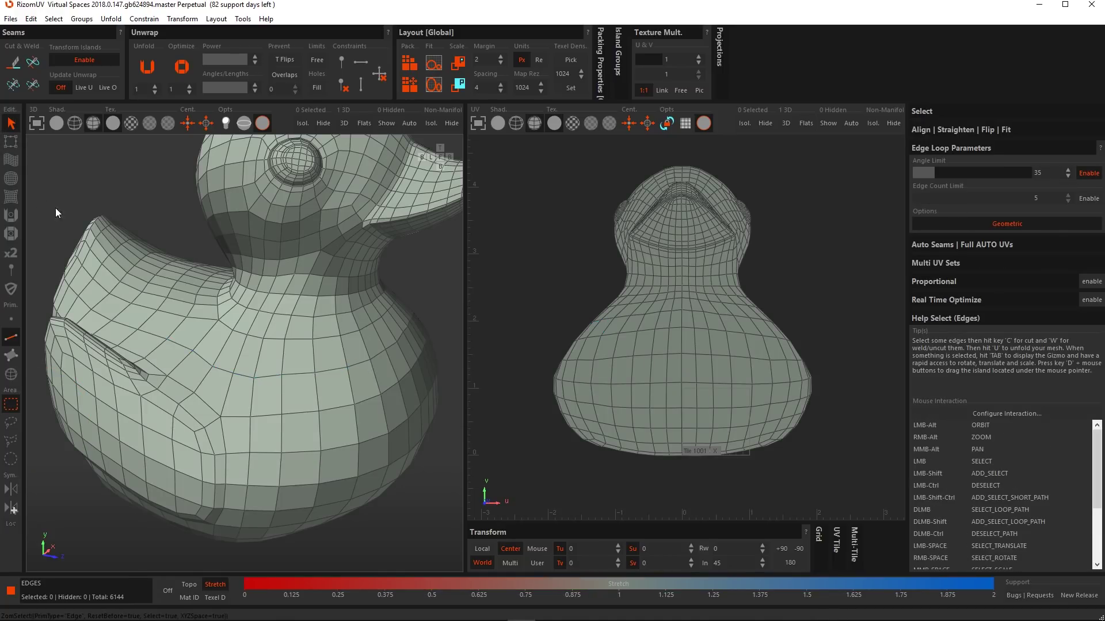
Paint a protected area over the whole wing on the duck's other side with a Protect brush radius of 0.1
click(11, 289)
alt+drag(234, 395, 345, 368)
scroll(352, 370, down, 3)
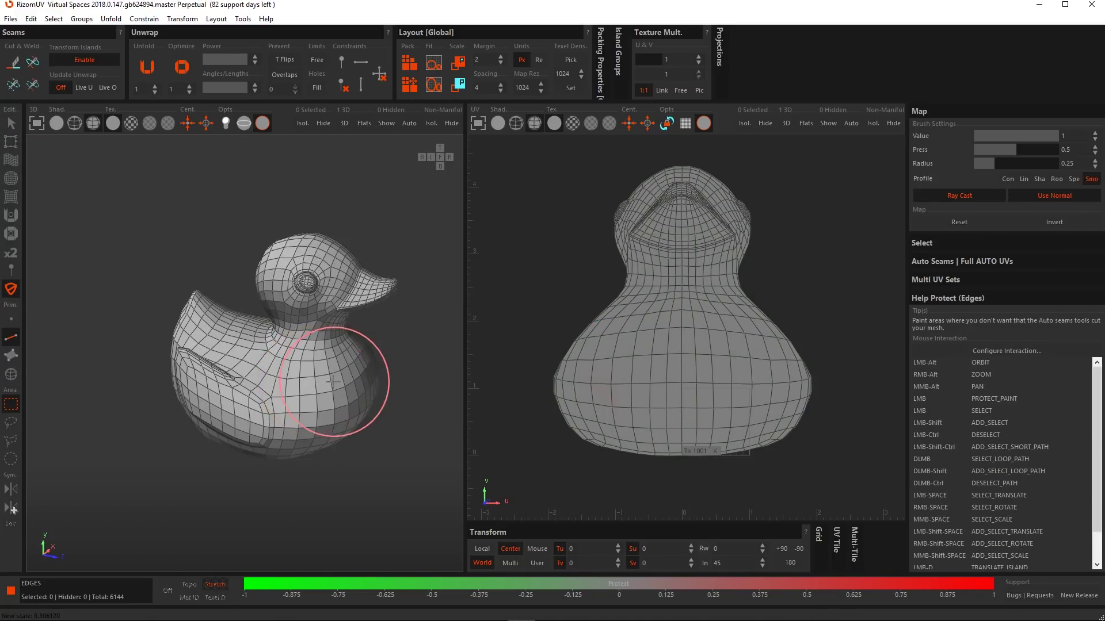
scroll(115, 380, up, 5)
alt+middle_drag(407, 453, 328, 412)
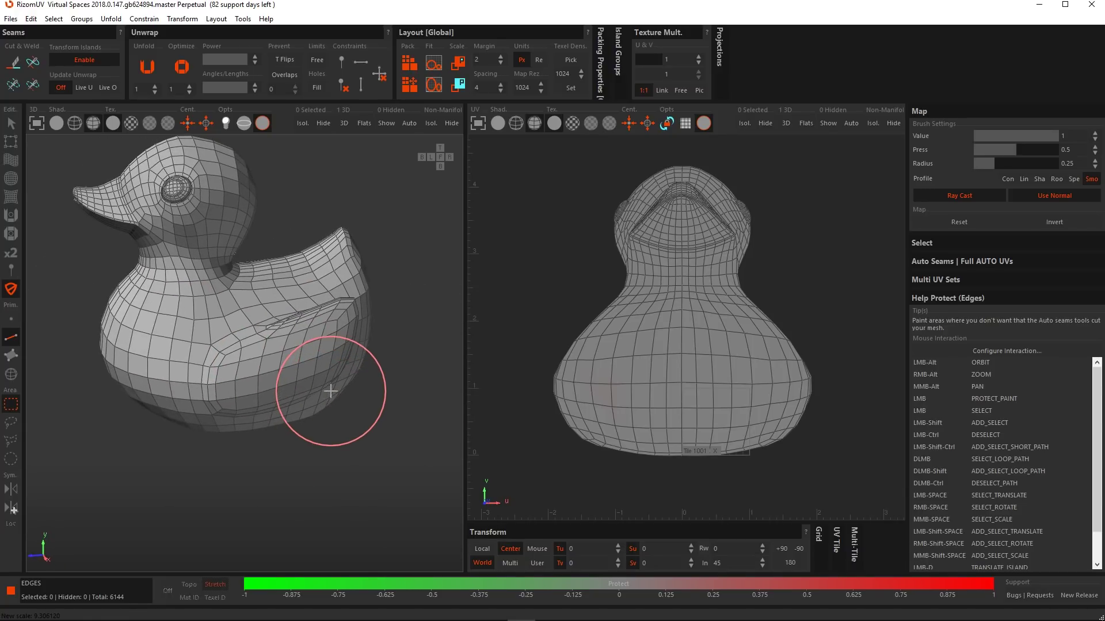
scroll(266, 368, up, 3)
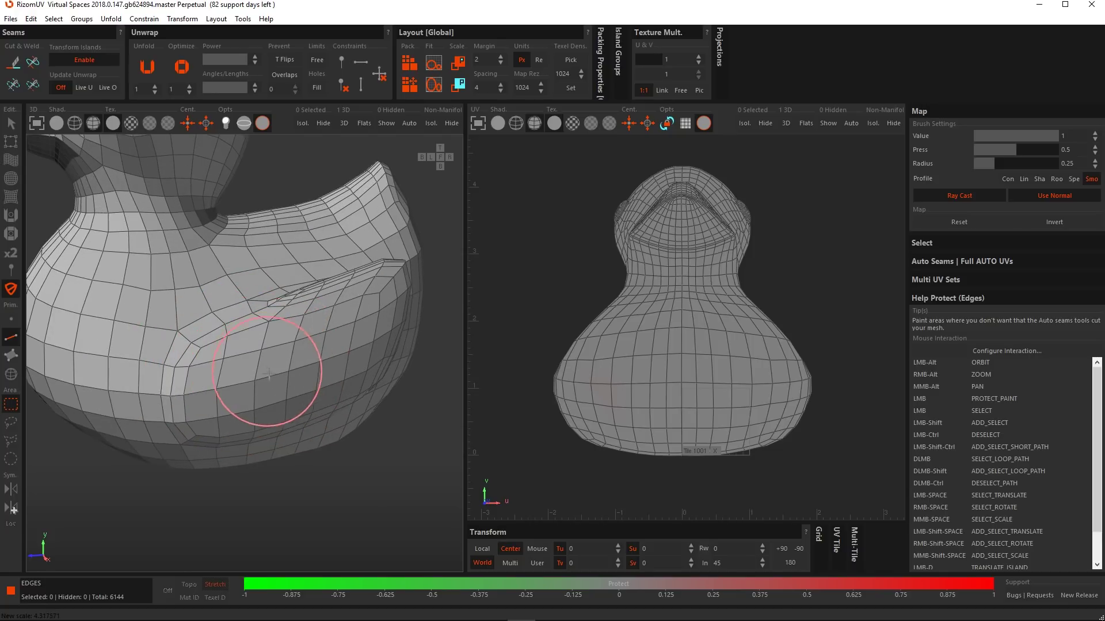
alt+drag(284, 371, 333, 340)
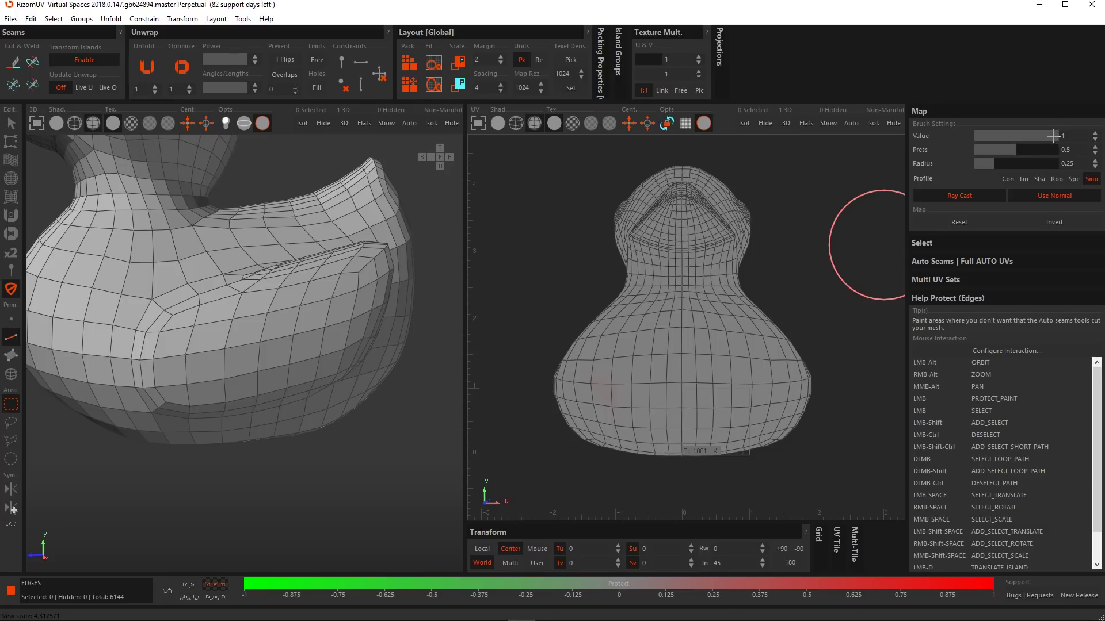
drag(992, 166, 980, 166)
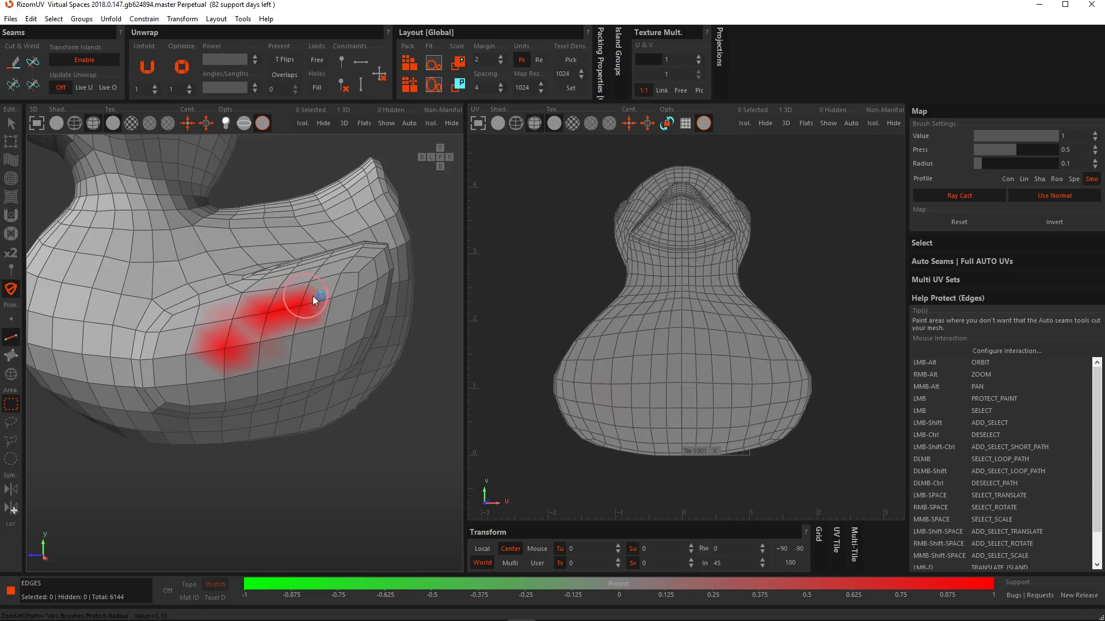
drag(207, 322, 269, 323)
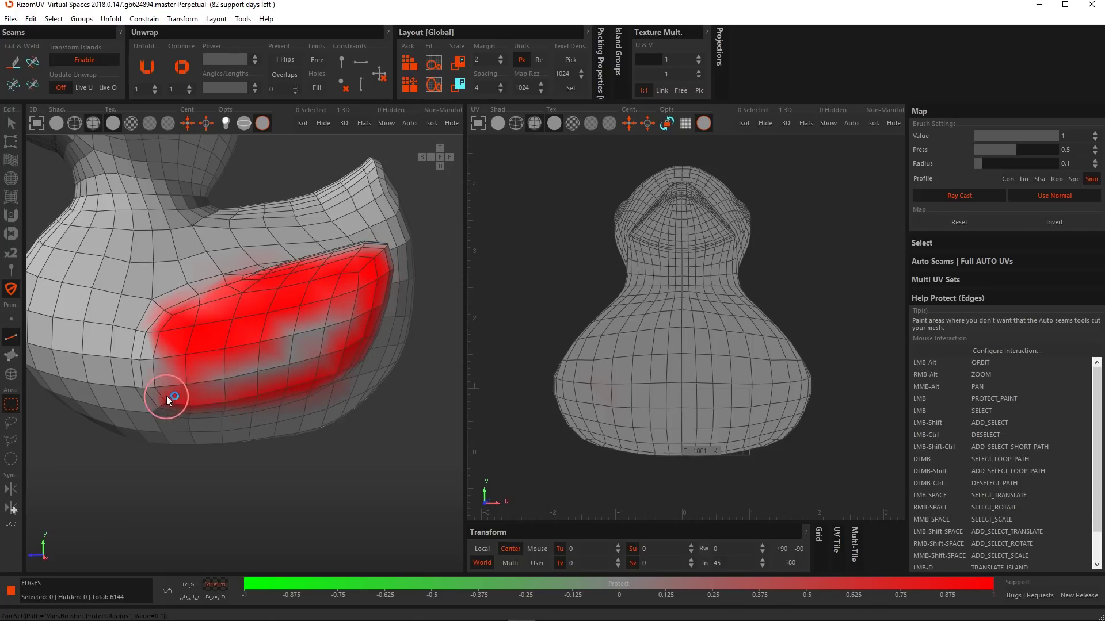
drag(146, 356, 261, 372)
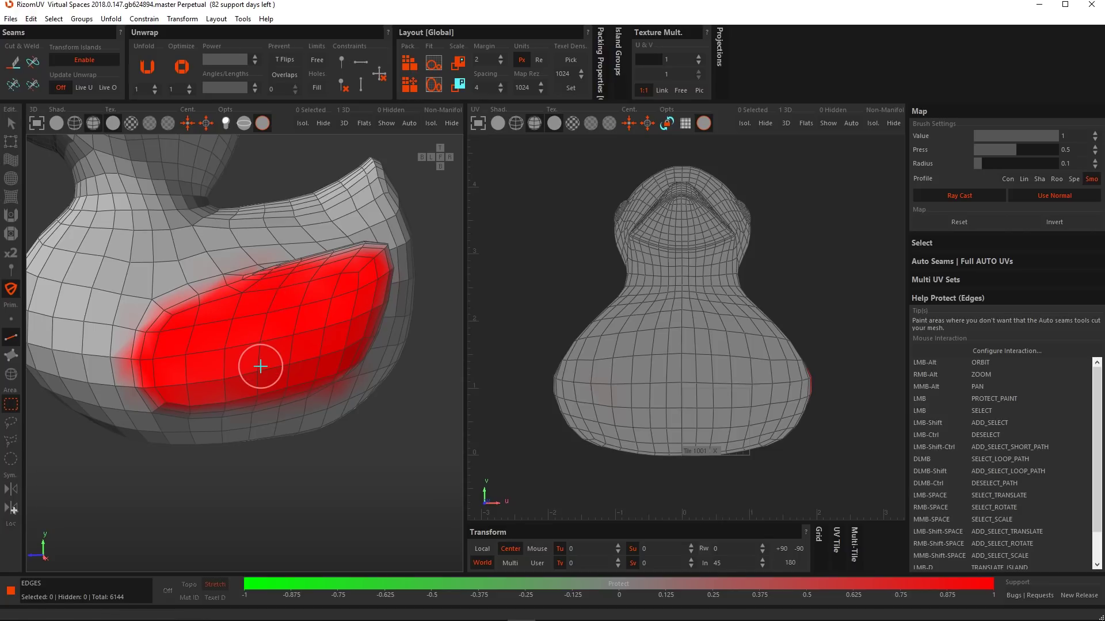
Select the shortest edge path from an edge in front of the protected wing to an edge behind it
click(11, 124)
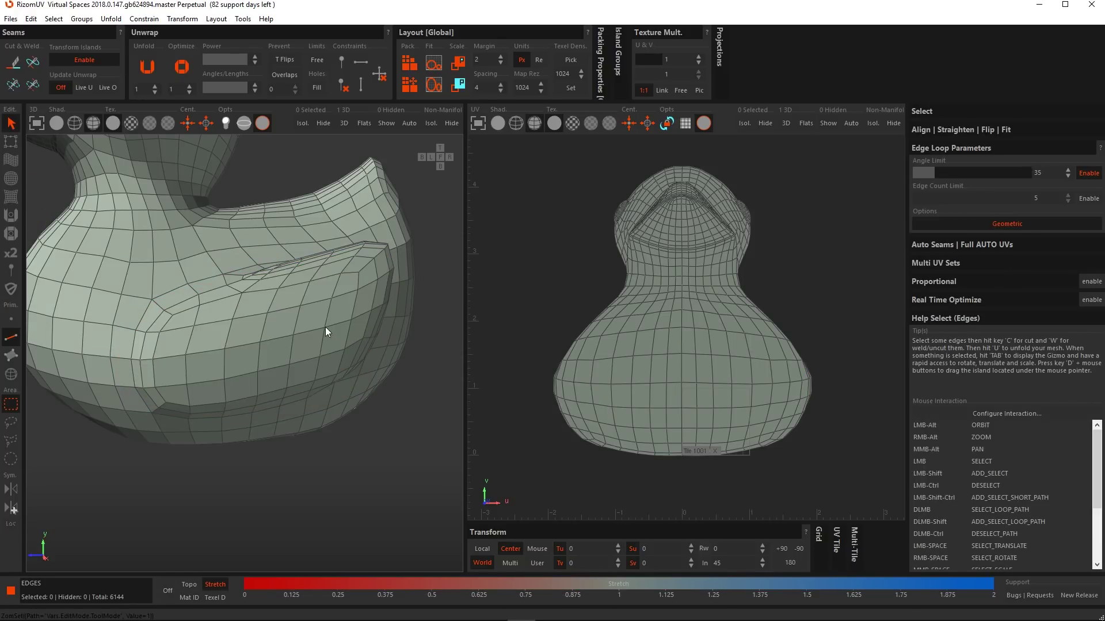
alt+drag(326, 327, 101, 367)
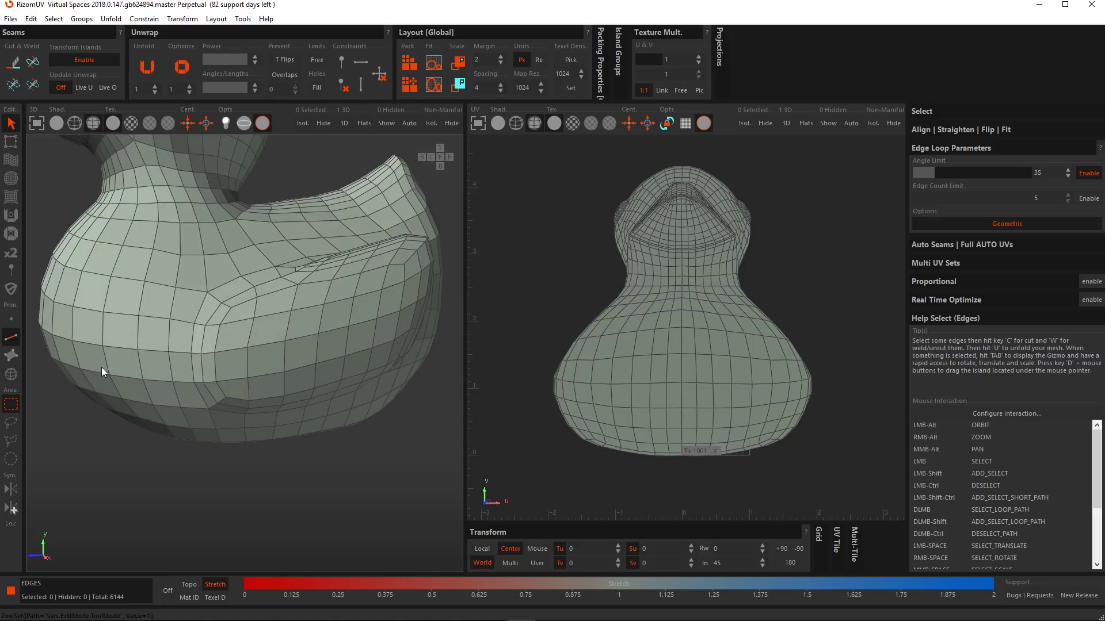
click(127, 348)
scroll(251, 335, up, 2)
alt+drag(251, 335, 216, 327)
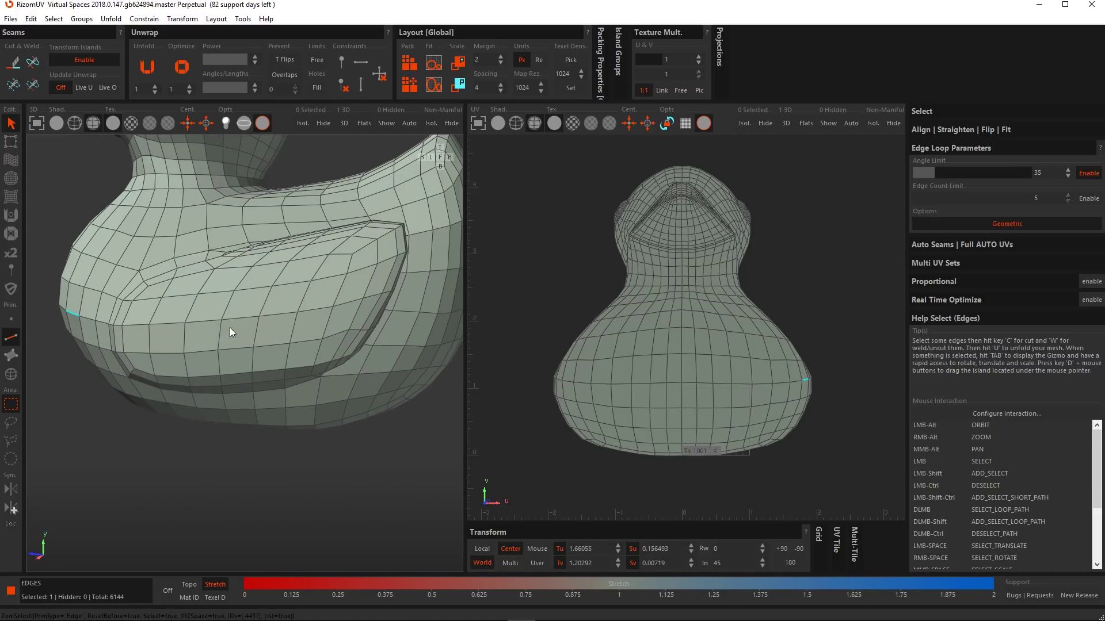
ctrl+shift+click(412, 310)
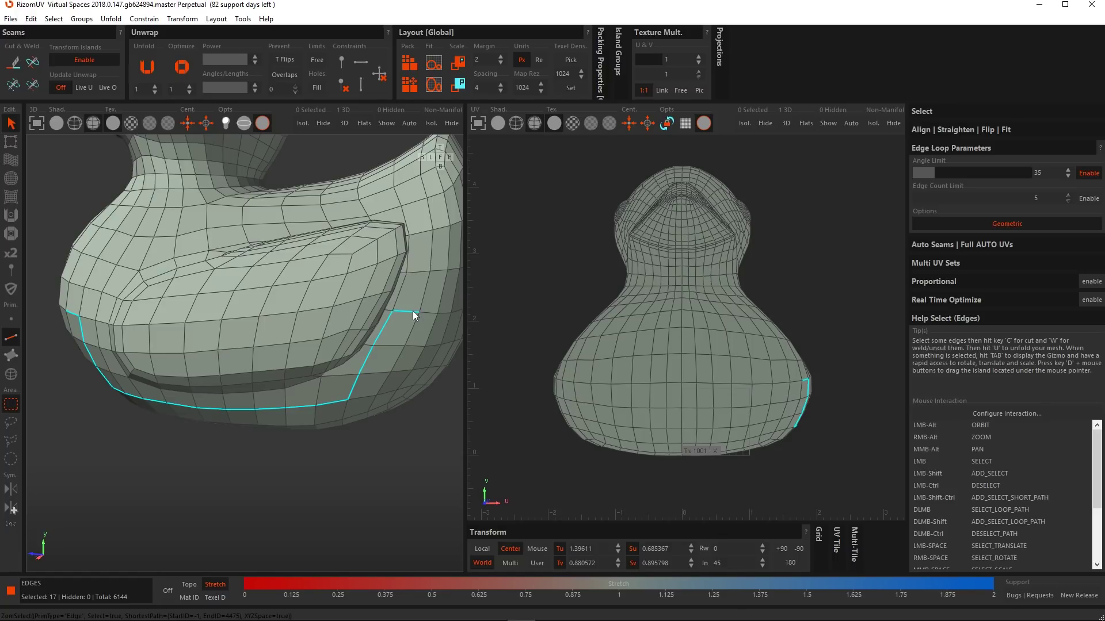
Reset the painted Protect map and clear the edge selection
click(10, 289)
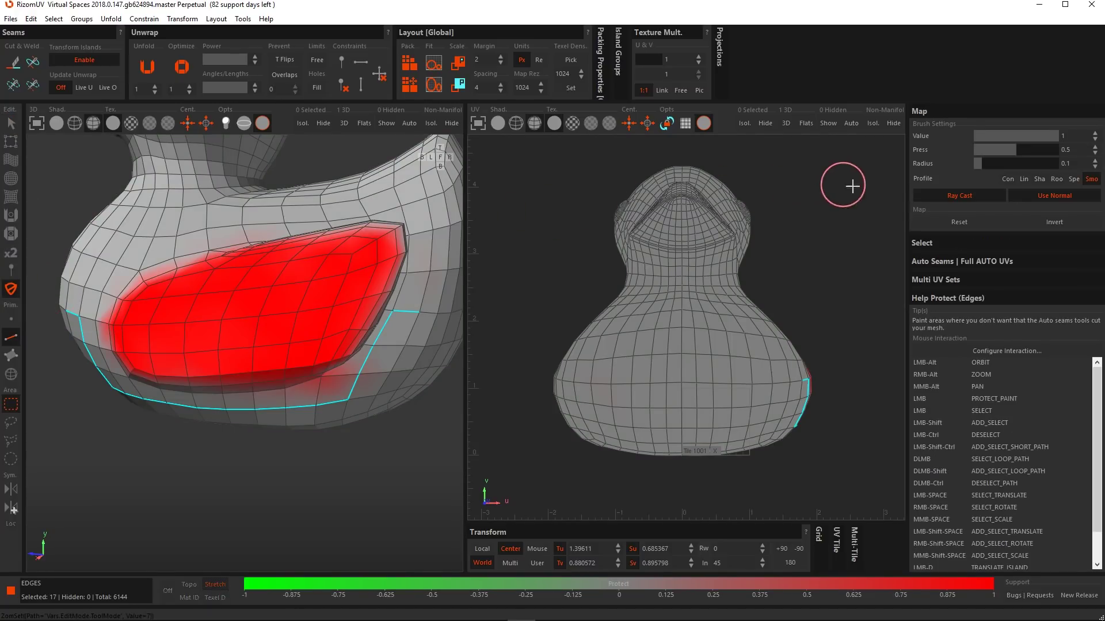
click(956, 220)
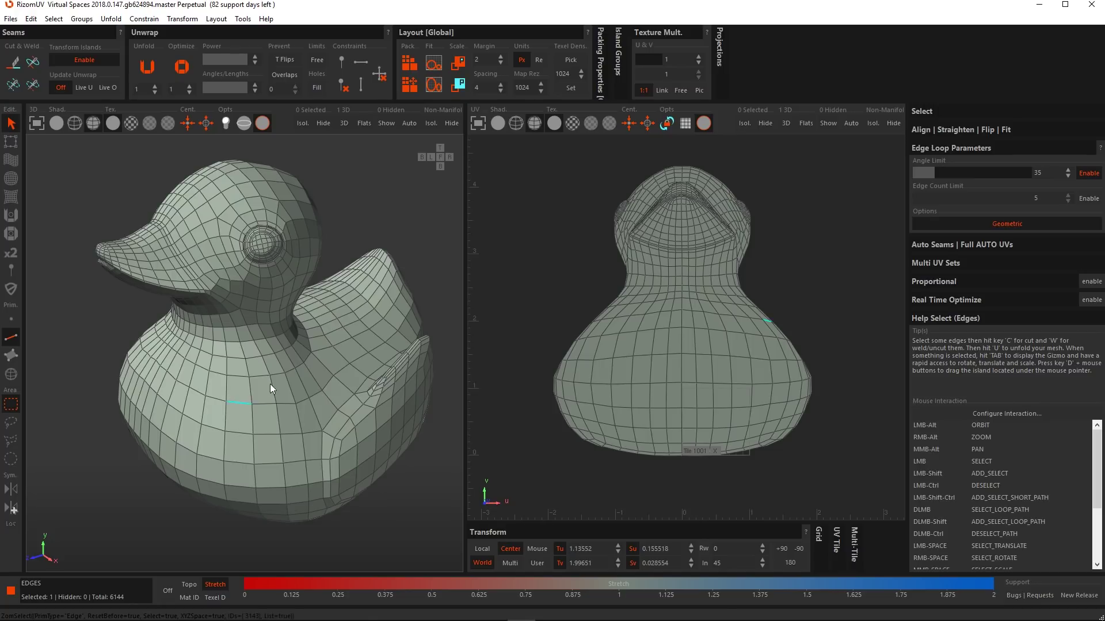
double_click(334, 359)
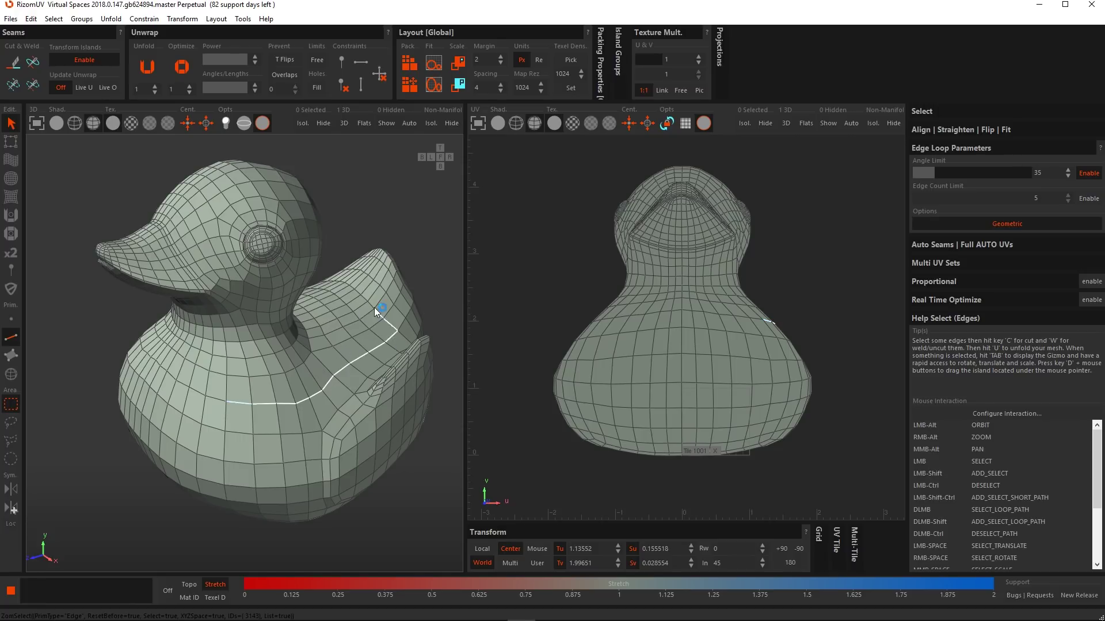
click(351, 216)
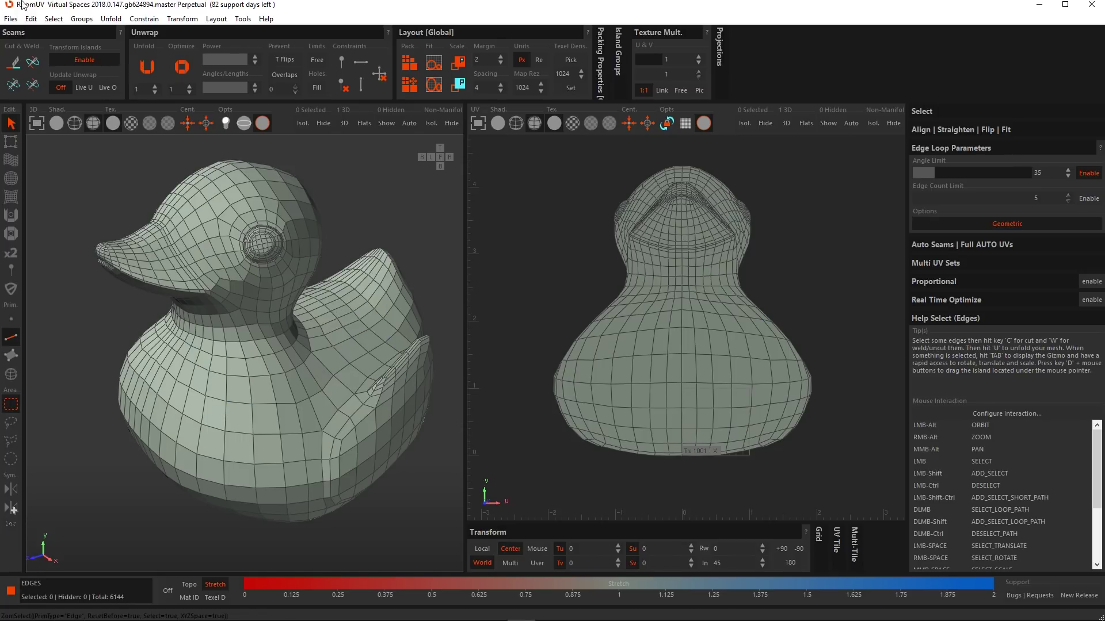
Switch edge selection to Edge Tool Loop and select two edge loops around the duck's beak
click(53, 19)
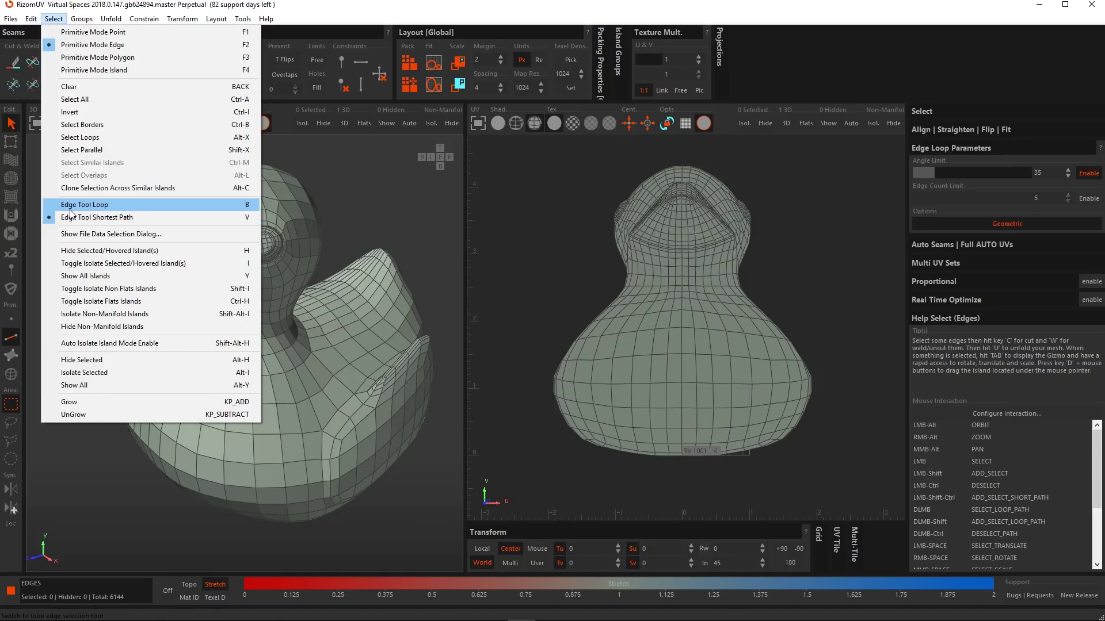
click(90, 206)
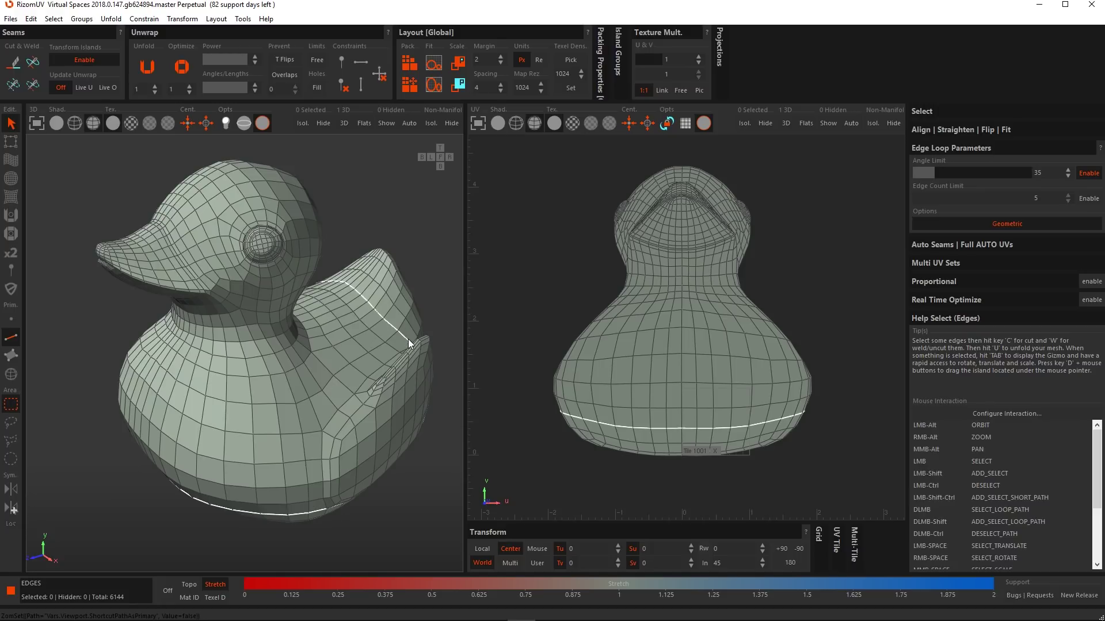
click(150, 264)
shift+click(136, 263)
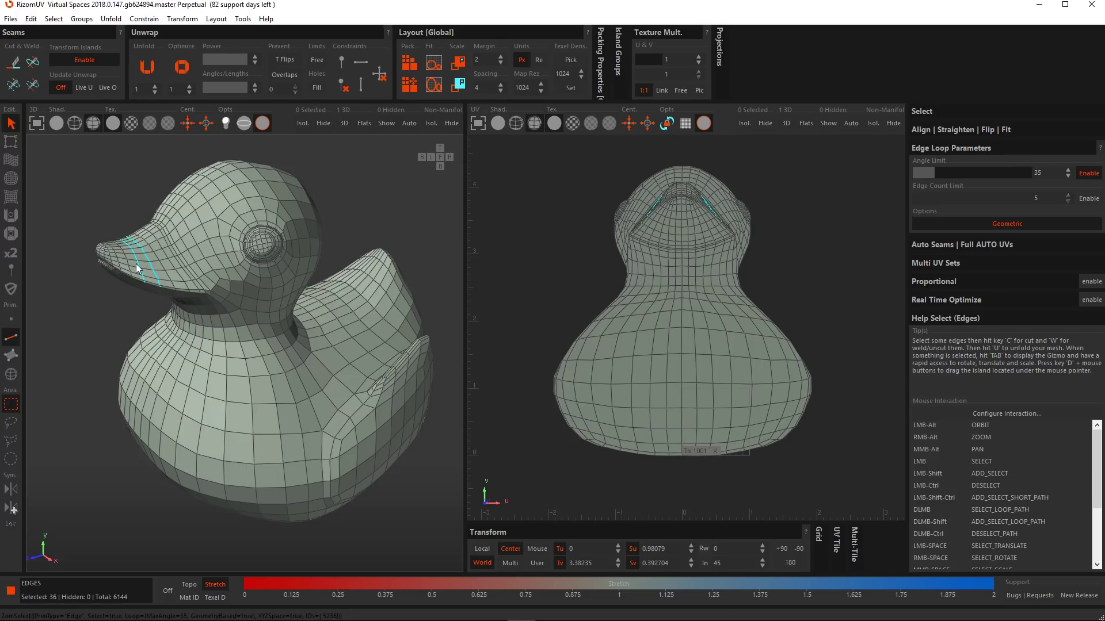
Disable the Angle Limit for edge loop selection
alt+drag(151, 267, 173, 276)
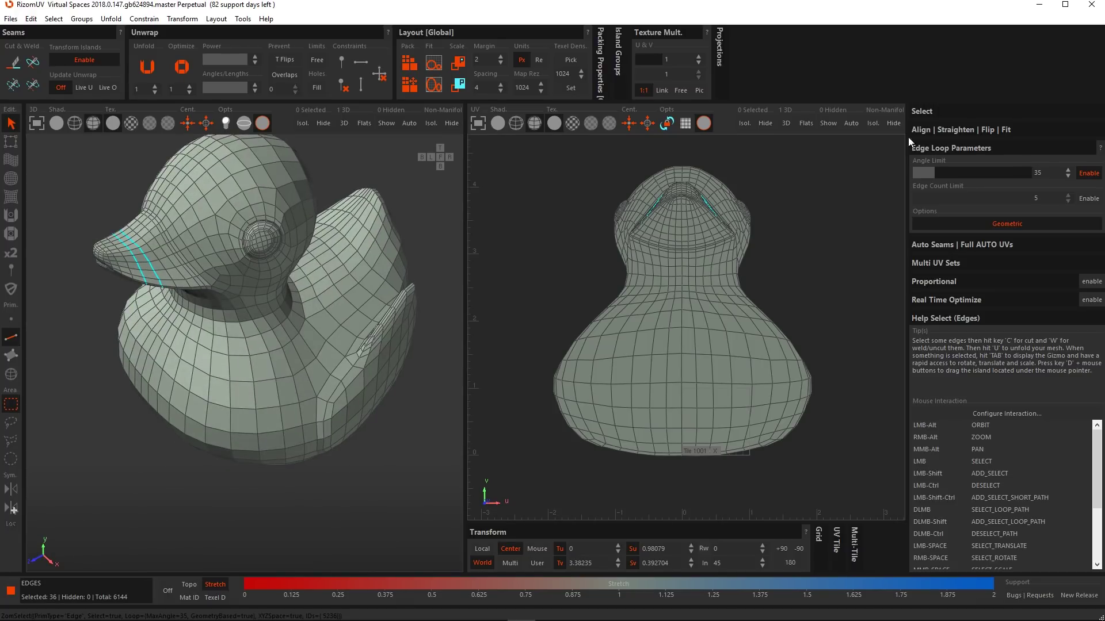
click(1089, 173)
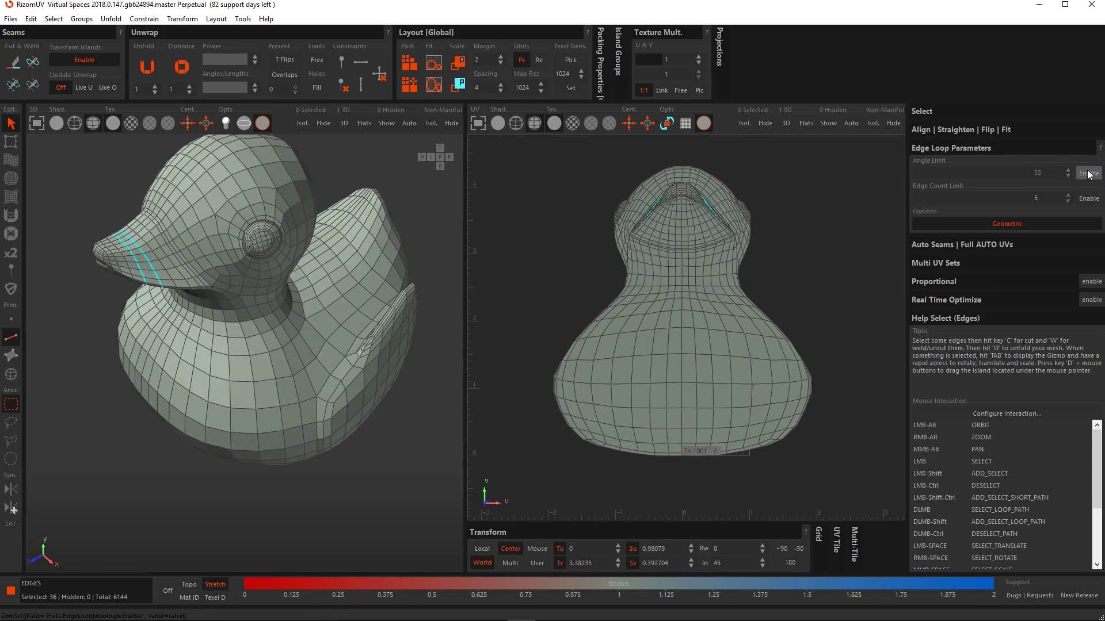
Select an edge loop around the duck's beak and add a second one around it and one running along it
double_click(152, 266)
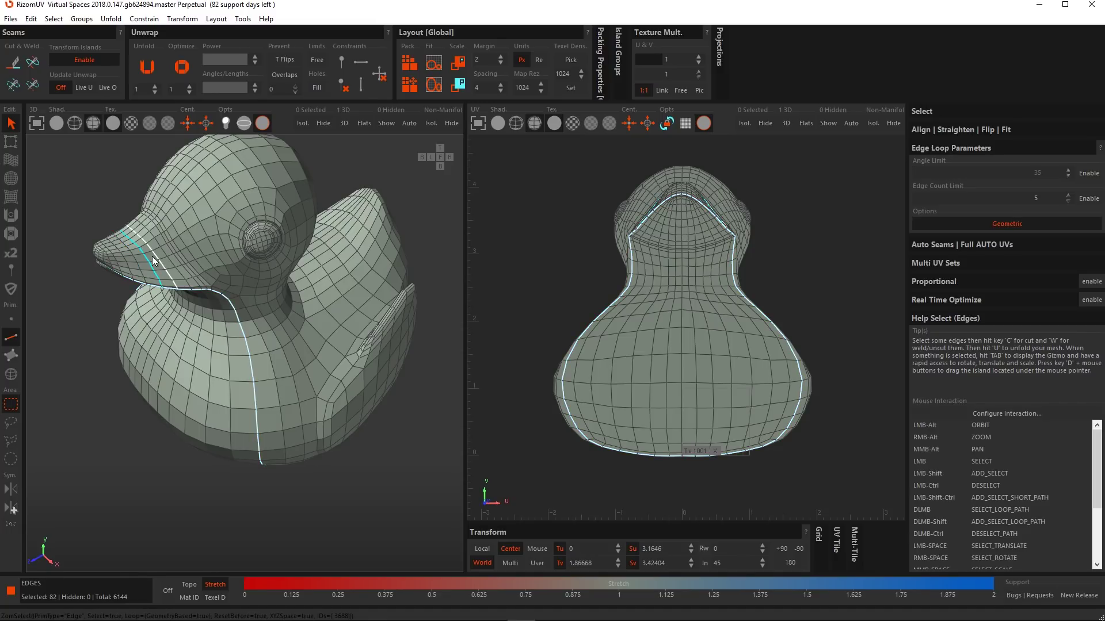
shift+double_click(157, 257)
shift+double_click(125, 254)
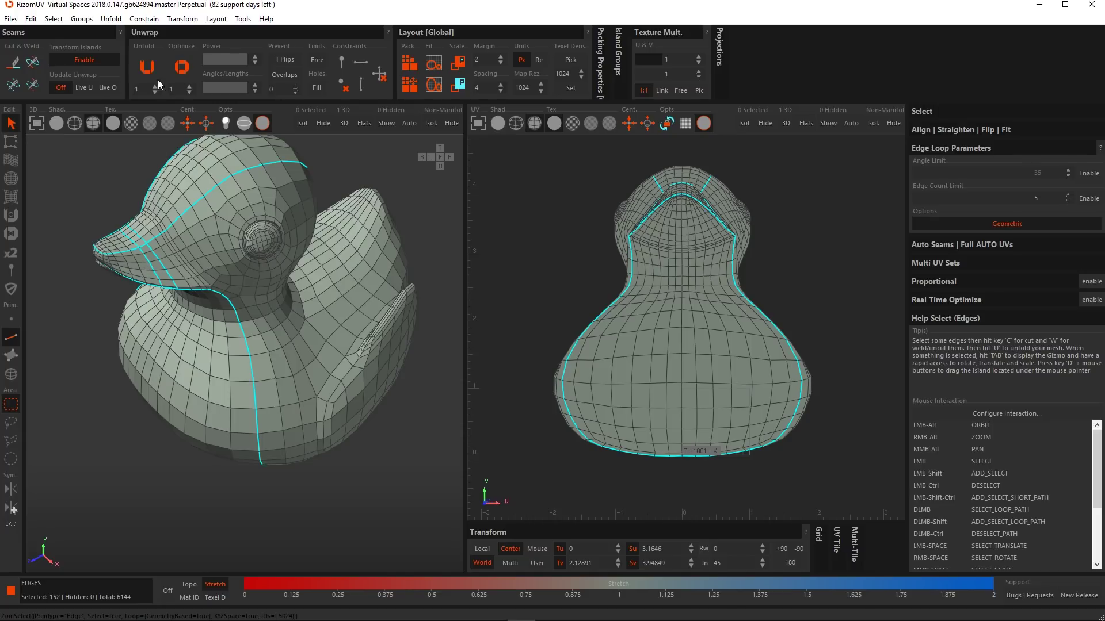
Clear the edge selection, then collapse the Edge Loop Parameters and expand the Select tools
click(46, 19)
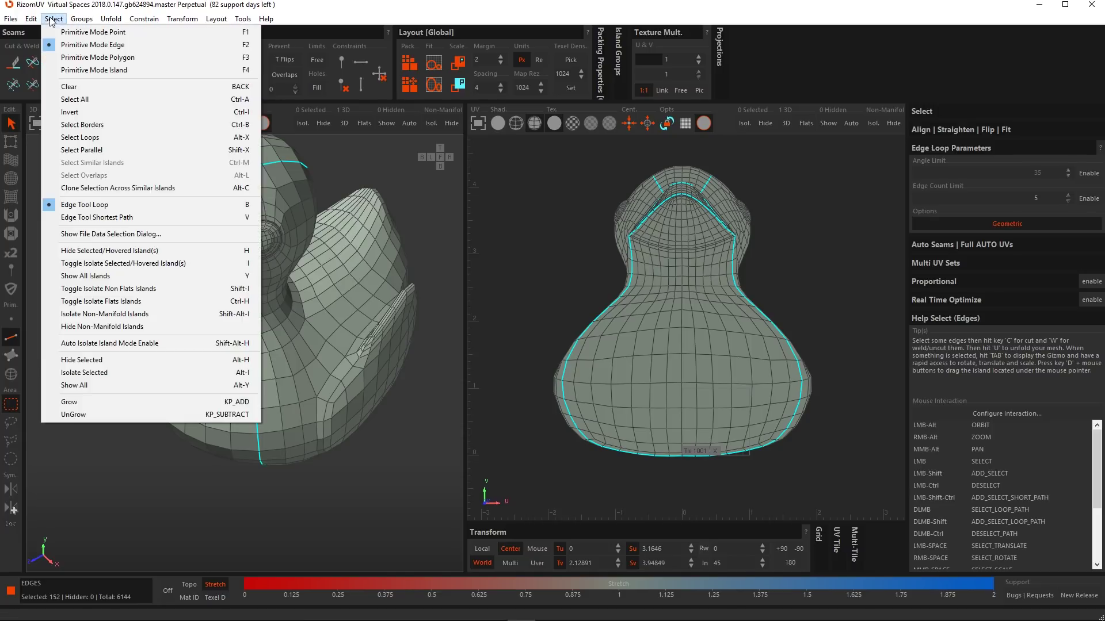
click(100, 217)
click(95, 225)
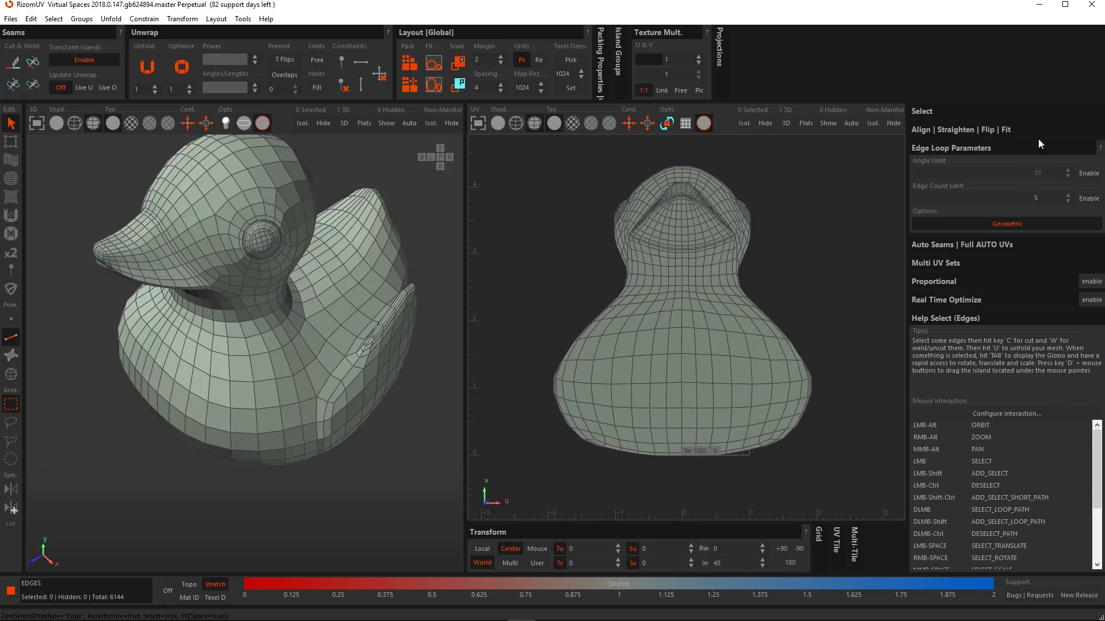
click(938, 150)
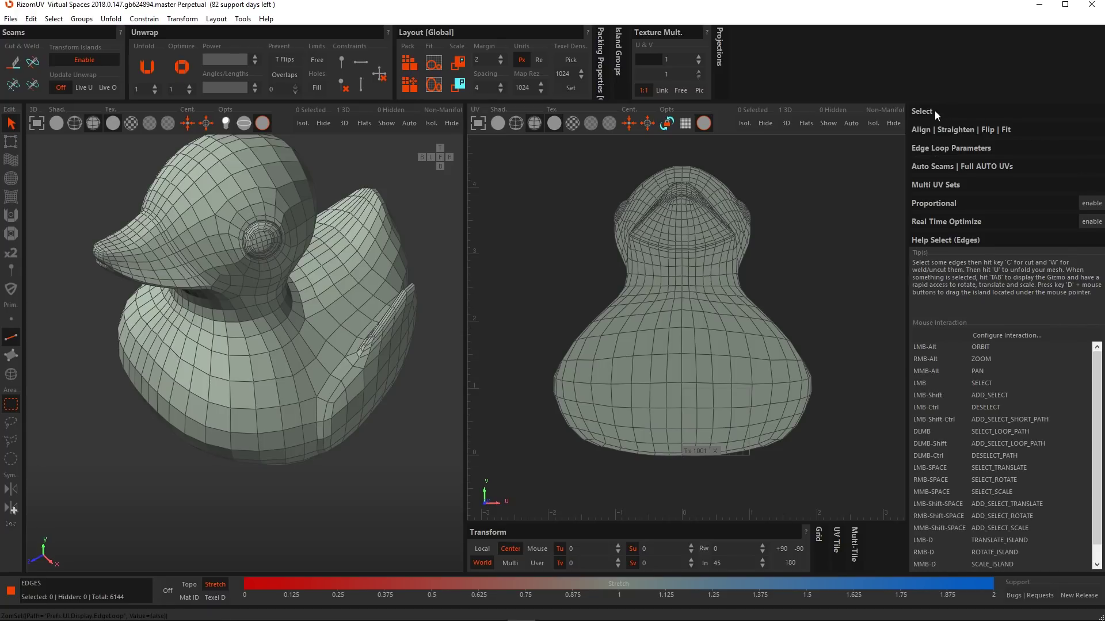
click(930, 111)
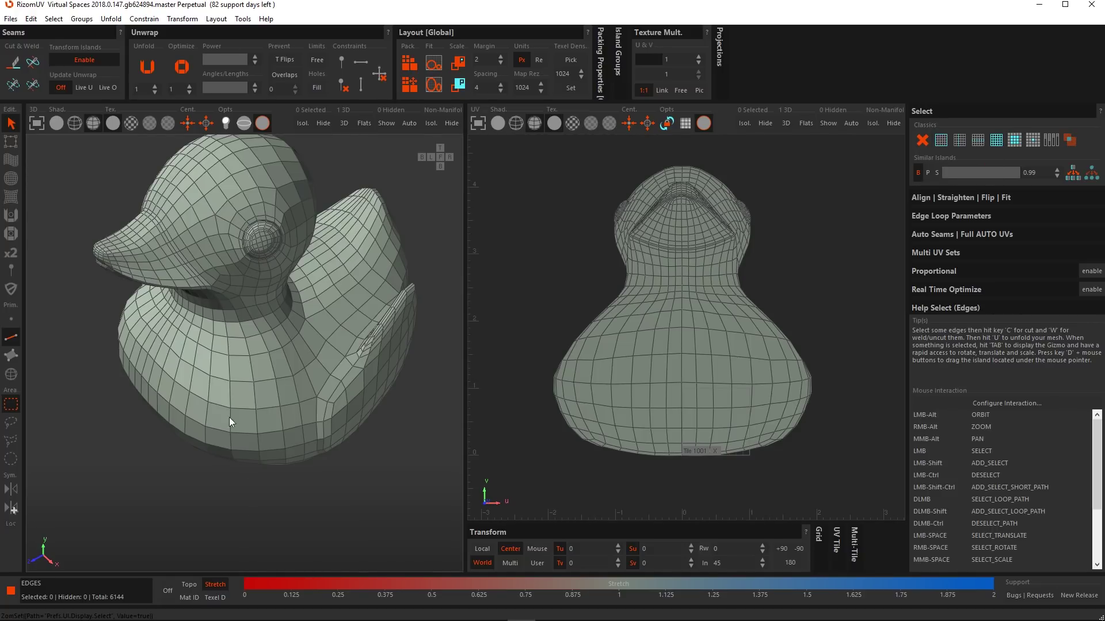
Select single edge loops at the neck base, through the eye and on the chest in turn, and clear the selection
click(274, 324)
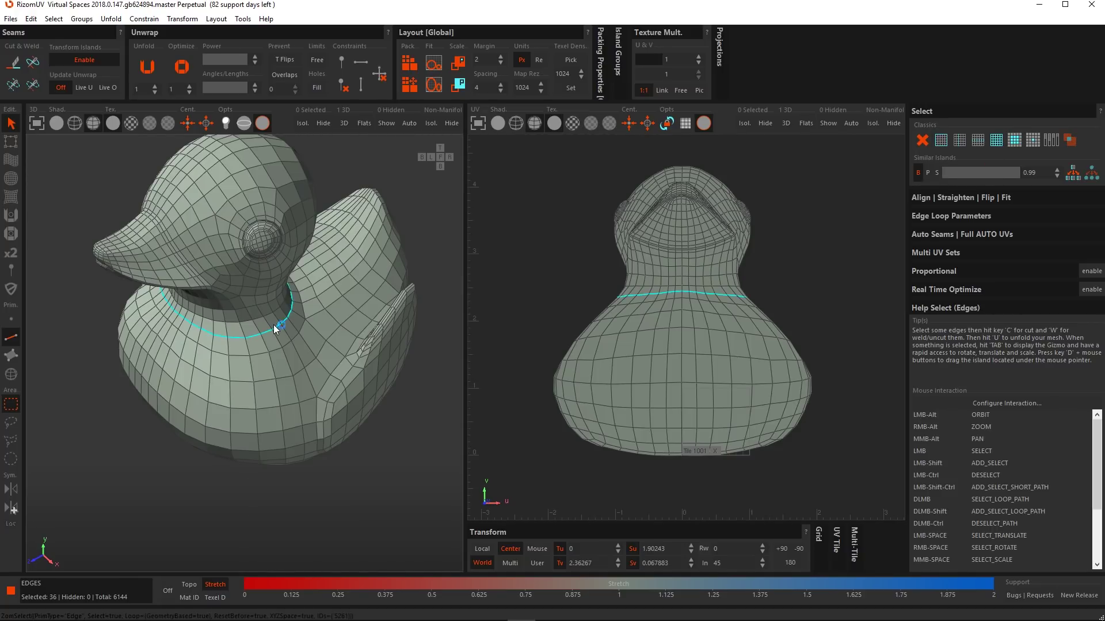
double_click(256, 191)
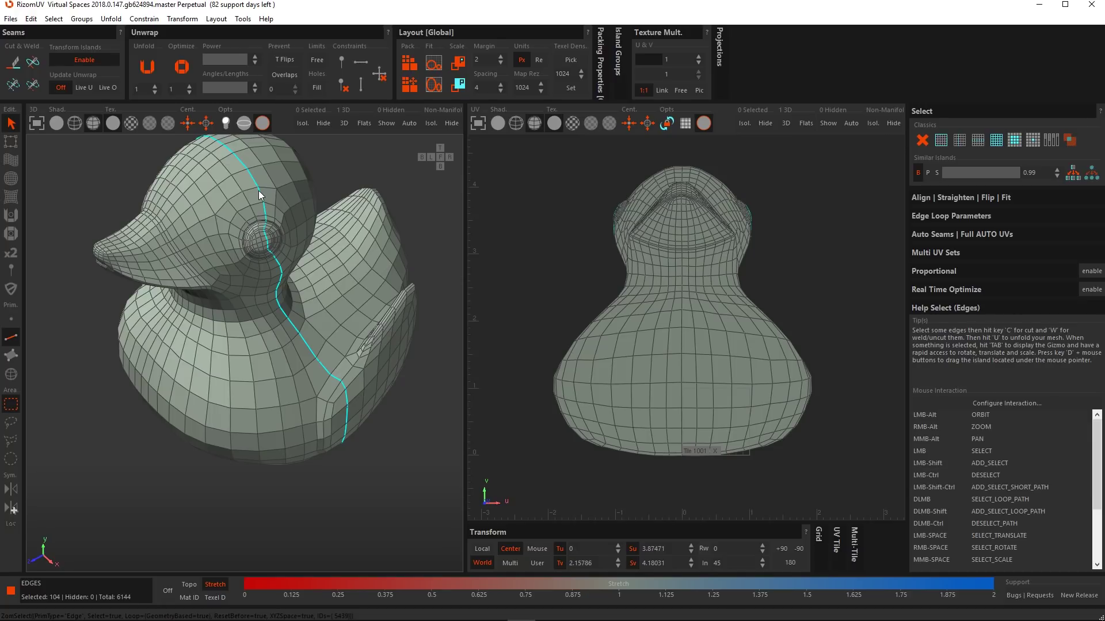
click(922, 140)
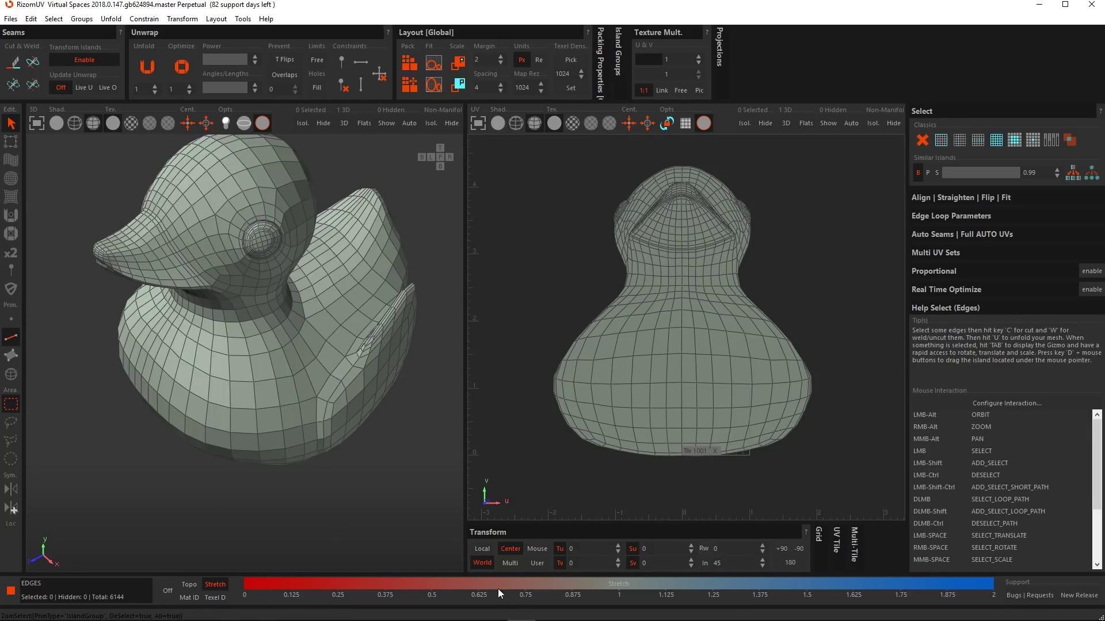
double_click(253, 375)
click(395, 482)
Select four separate vertical edges across the duck's chest and extend them into full edge loops with Select Loops
alt+drag(256, 343, 245, 410)
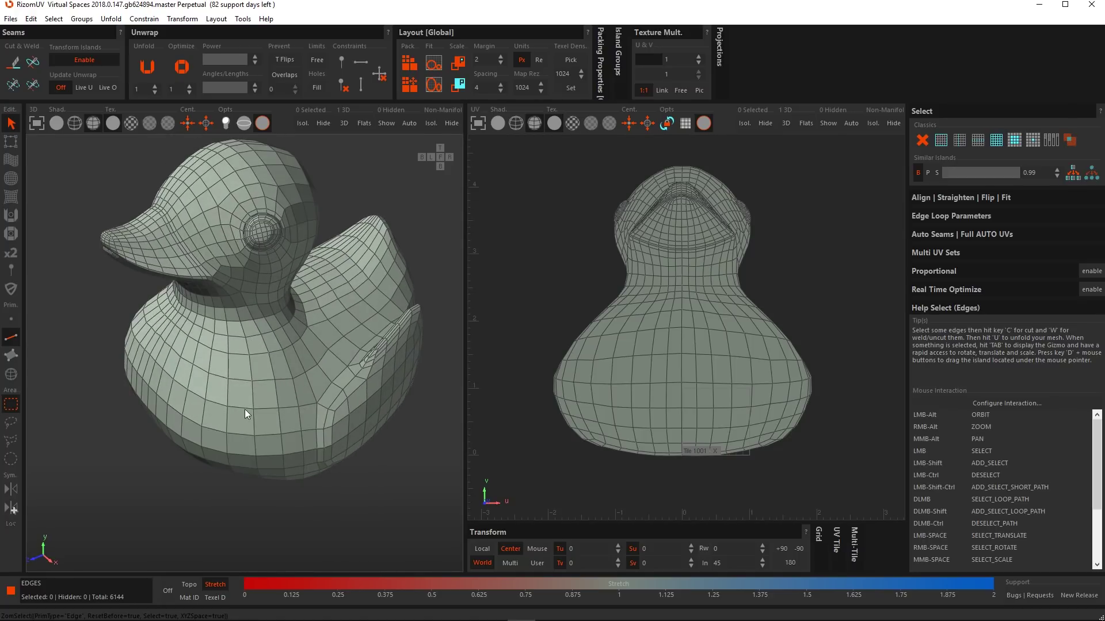
click(251, 391)
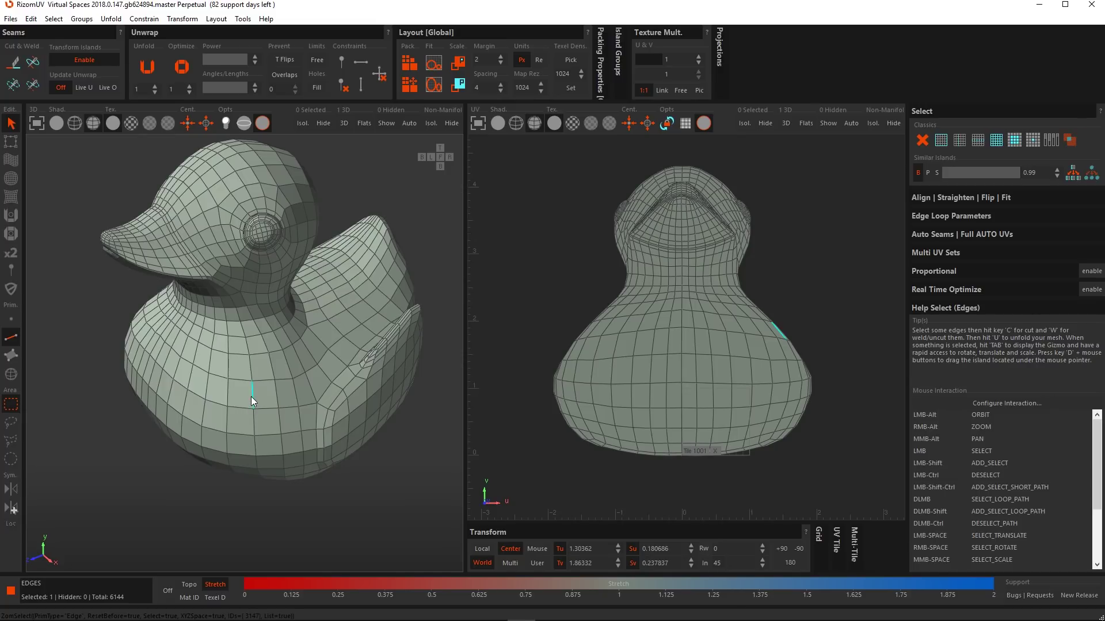
shift+click(178, 368)
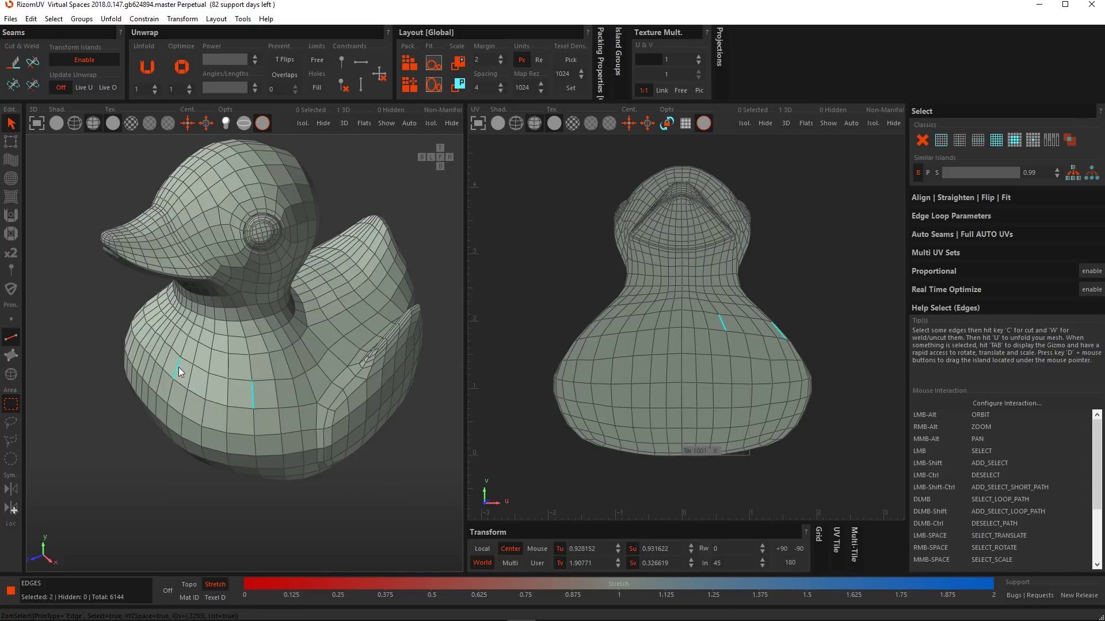
shift+click(295, 396)
shift+click(205, 391)
click(958, 142)
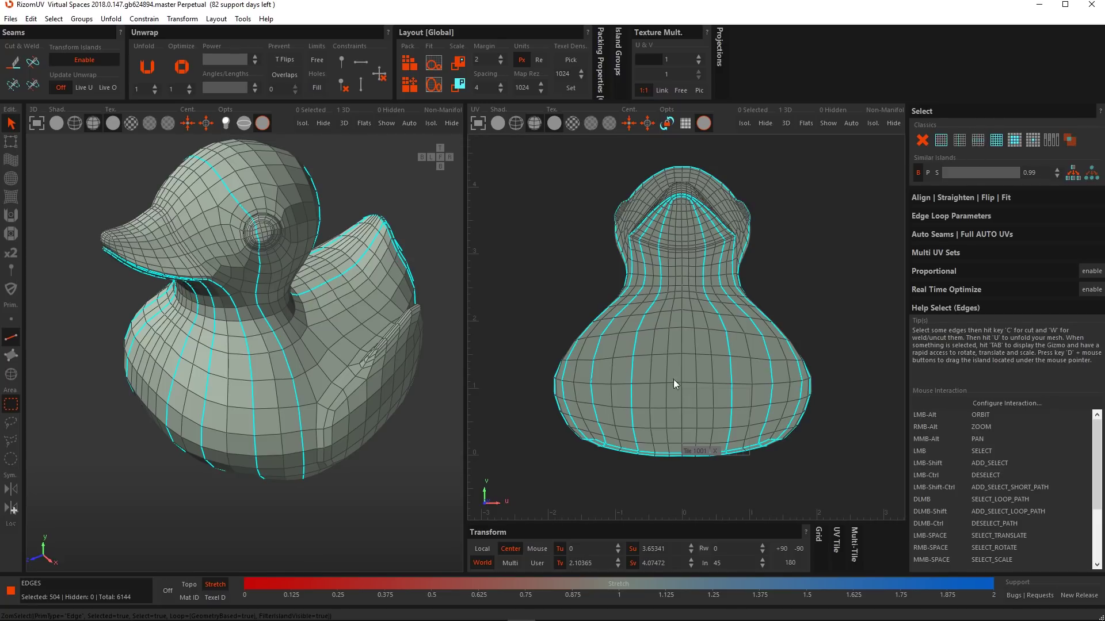
Replace the selection with one vertical edge on the upper chest and extend it around the body with Select Parallel
click(319, 370)
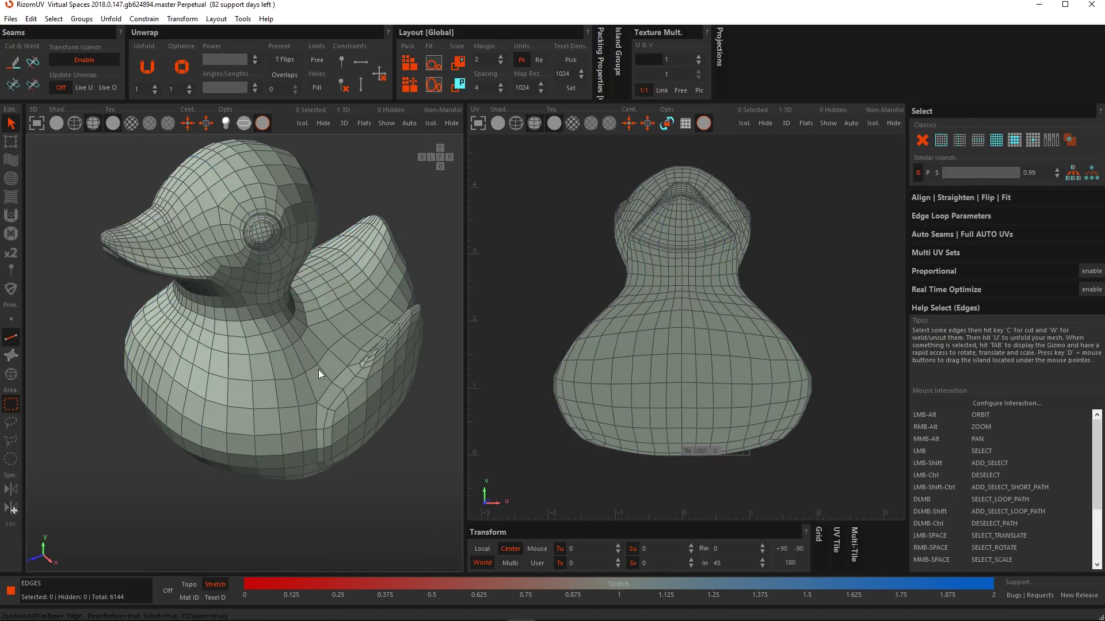
click(285, 363)
click(978, 140)
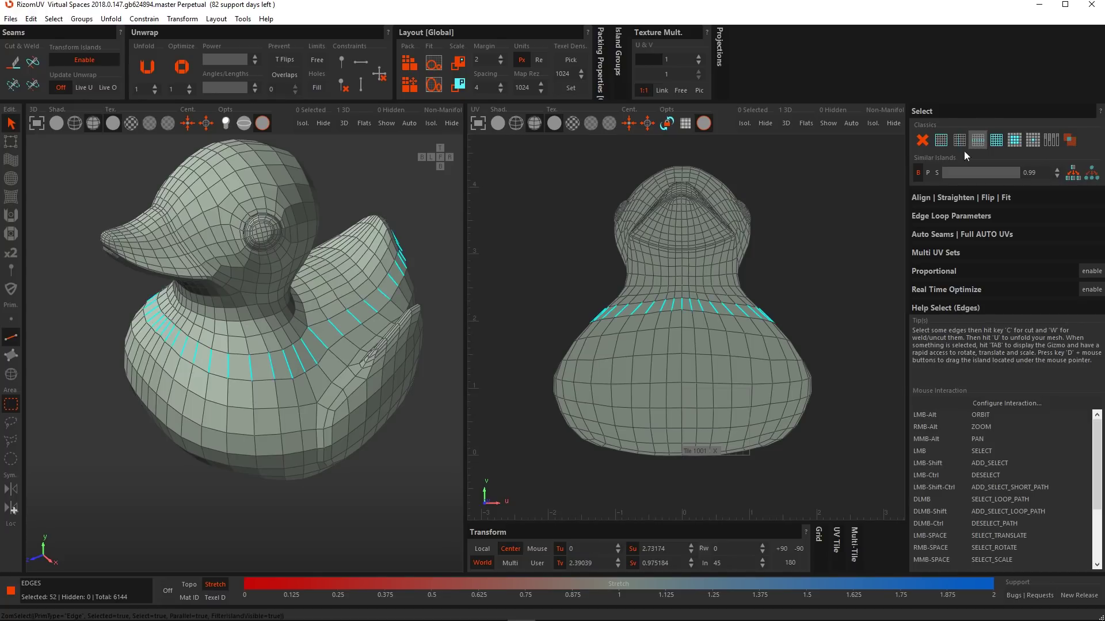
alt+drag(325, 392, 370, 385)
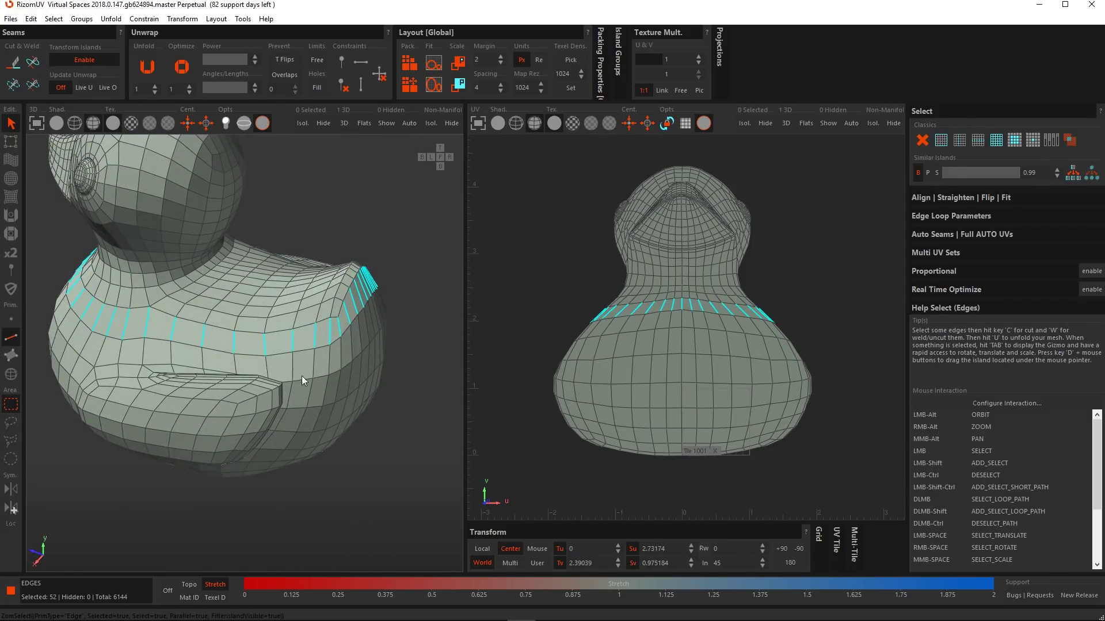
alt+drag(263, 371, 305, 395)
Select vertical edges at the neck base, upper chest and lower chest, and extend them all with Select Parallel
click(290, 344)
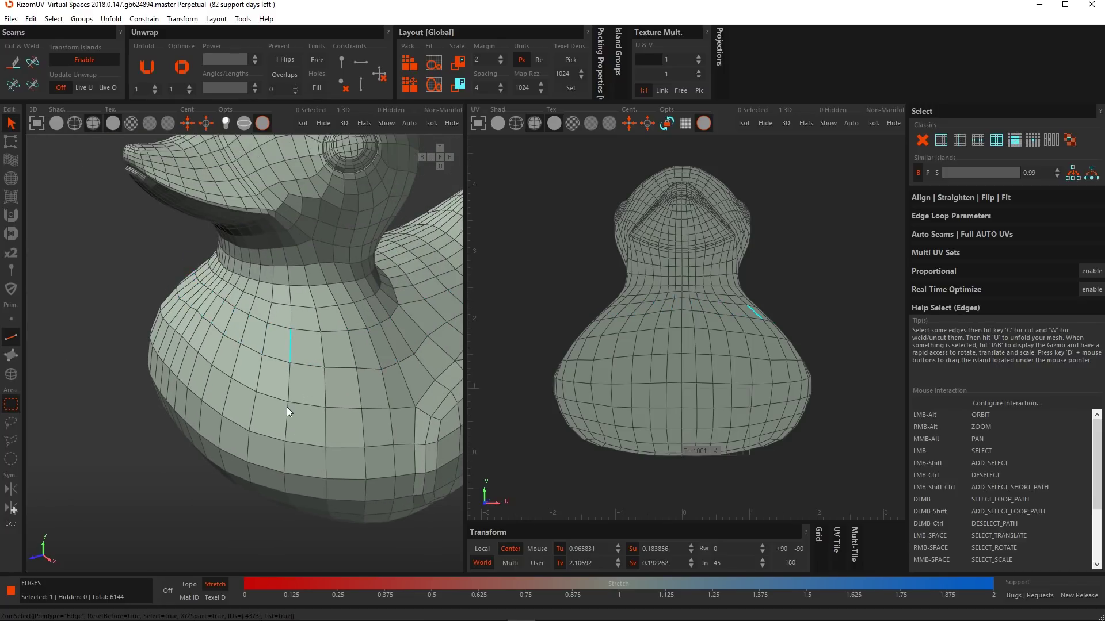
shift+click(287, 422)
click(978, 140)
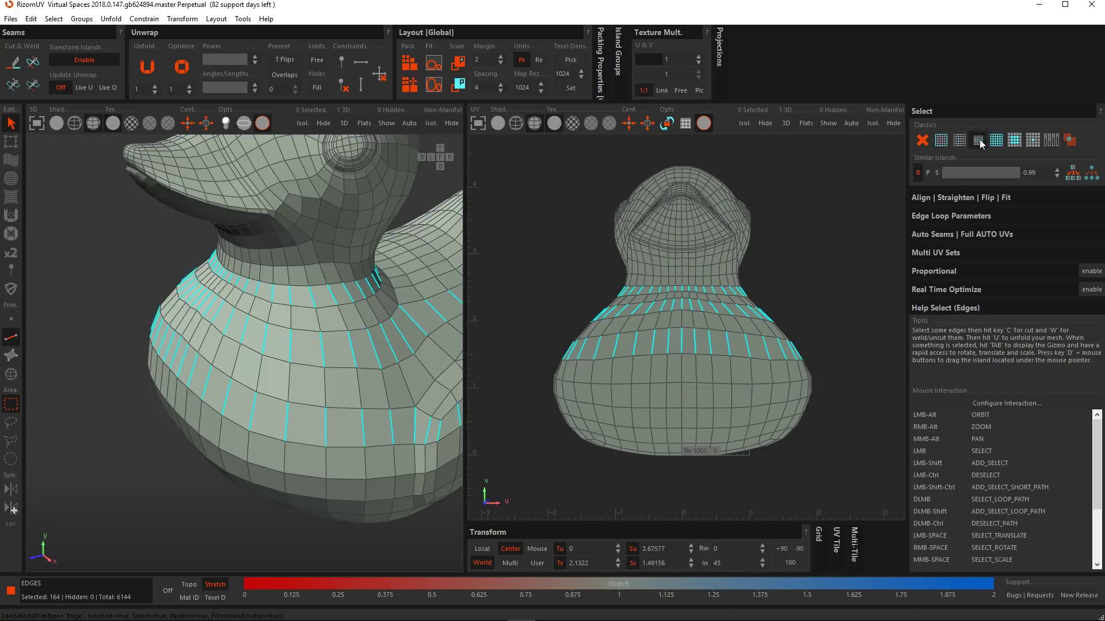
scroll(292, 433, down, 5)
alt+drag(350, 437, 333, 416)
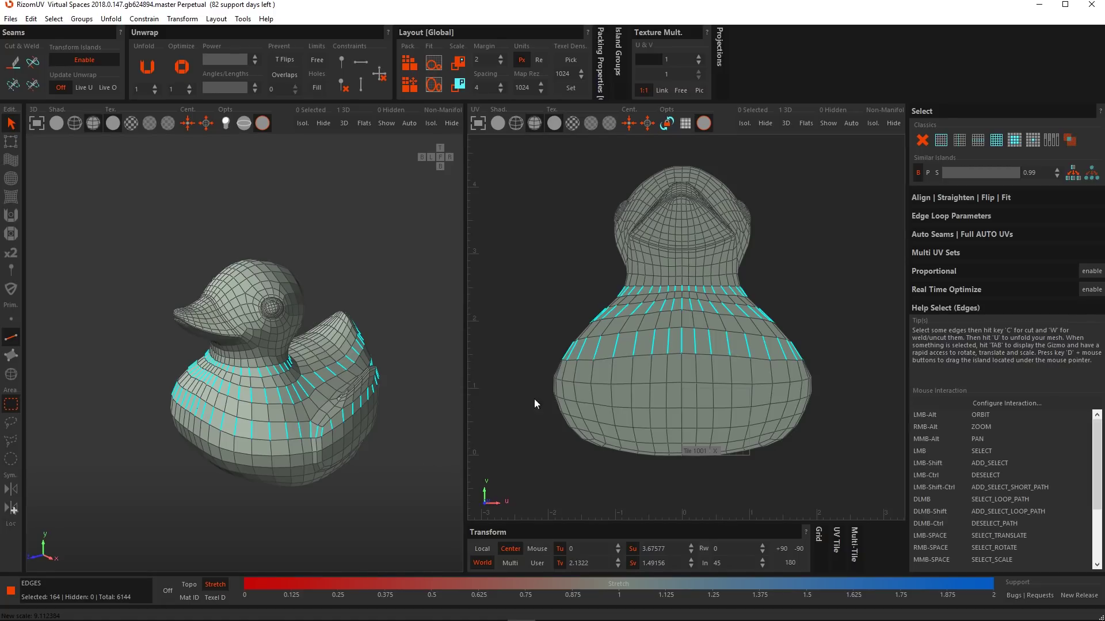
Select all edges of the duck and clear the selection, two times in a row
click(996, 143)
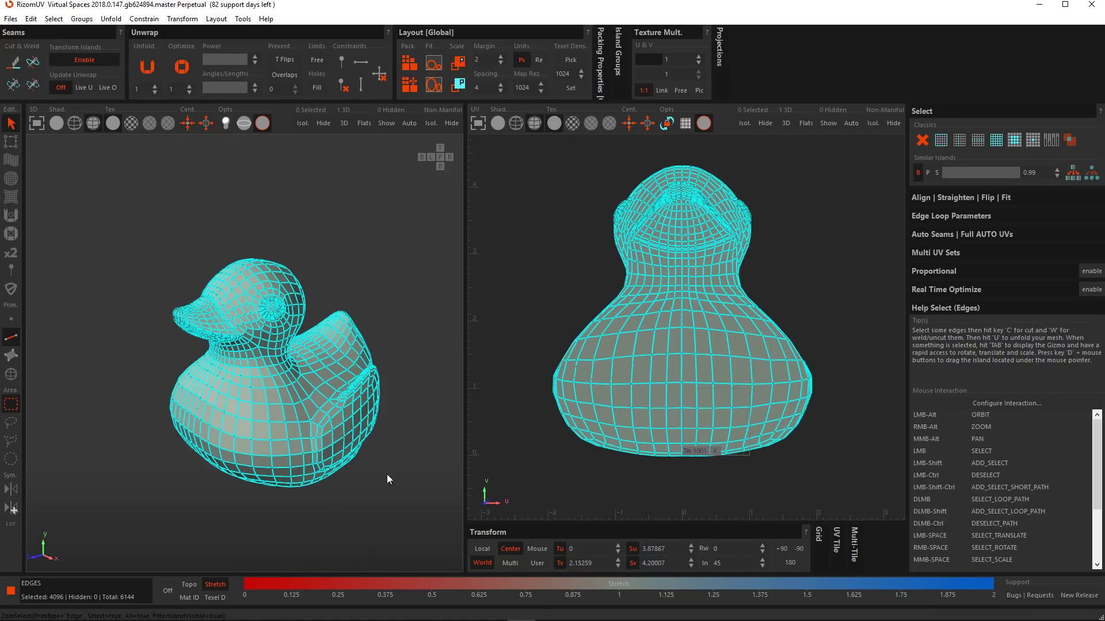
click(397, 485)
mouse_move(407, 468)
alt+mouse_down()
mouse_move(375, 457)
mouse_move(386, 460)
alt+mouse_up()
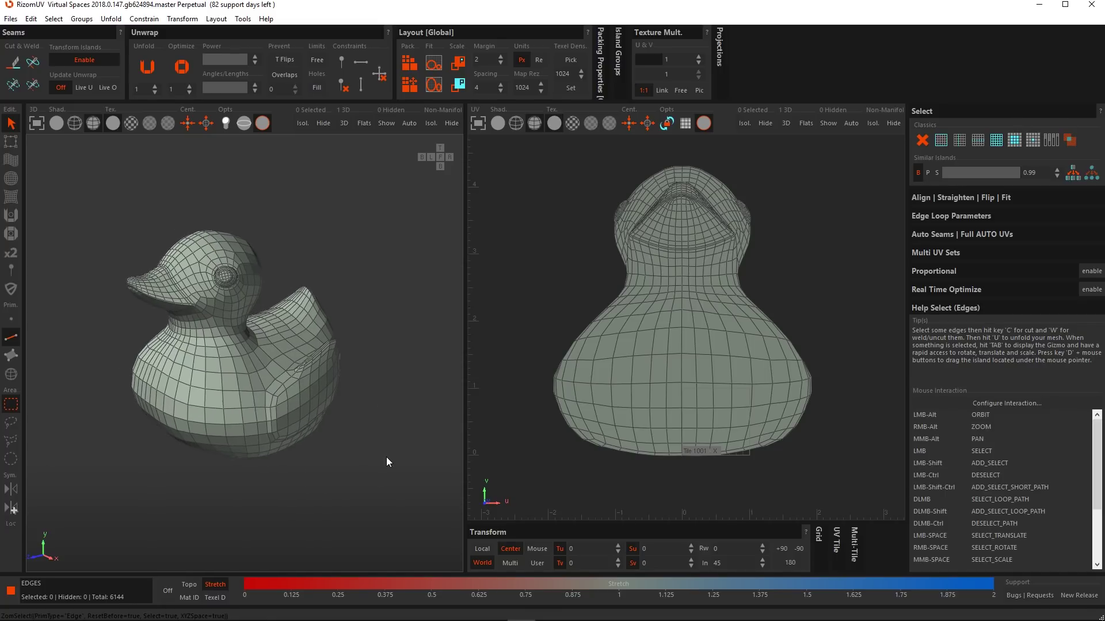
key(ctrl+a)
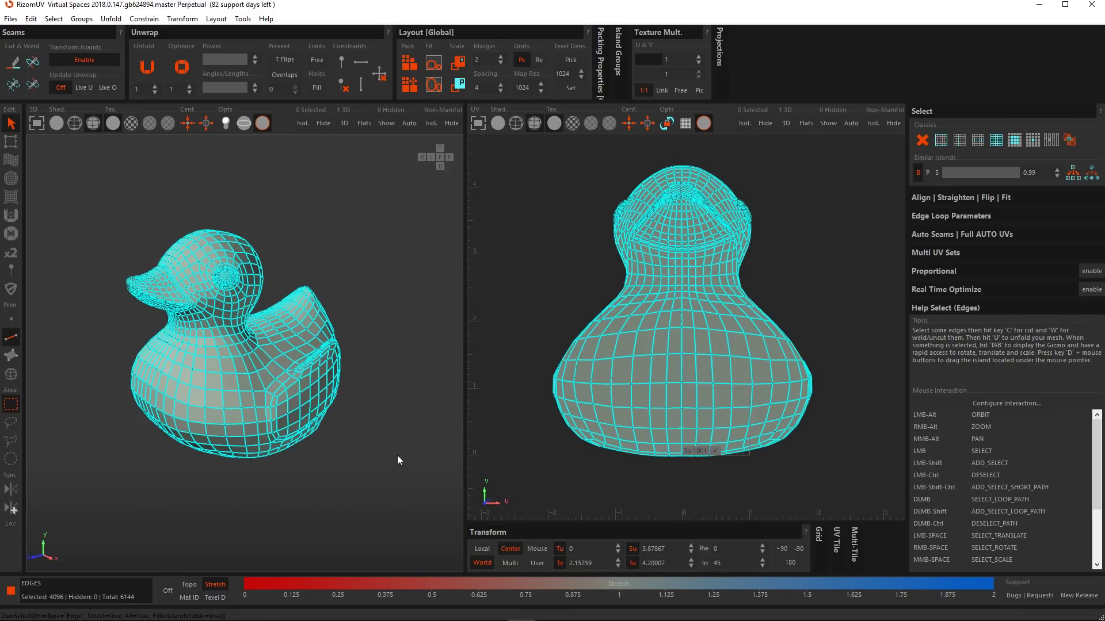
click(389, 443)
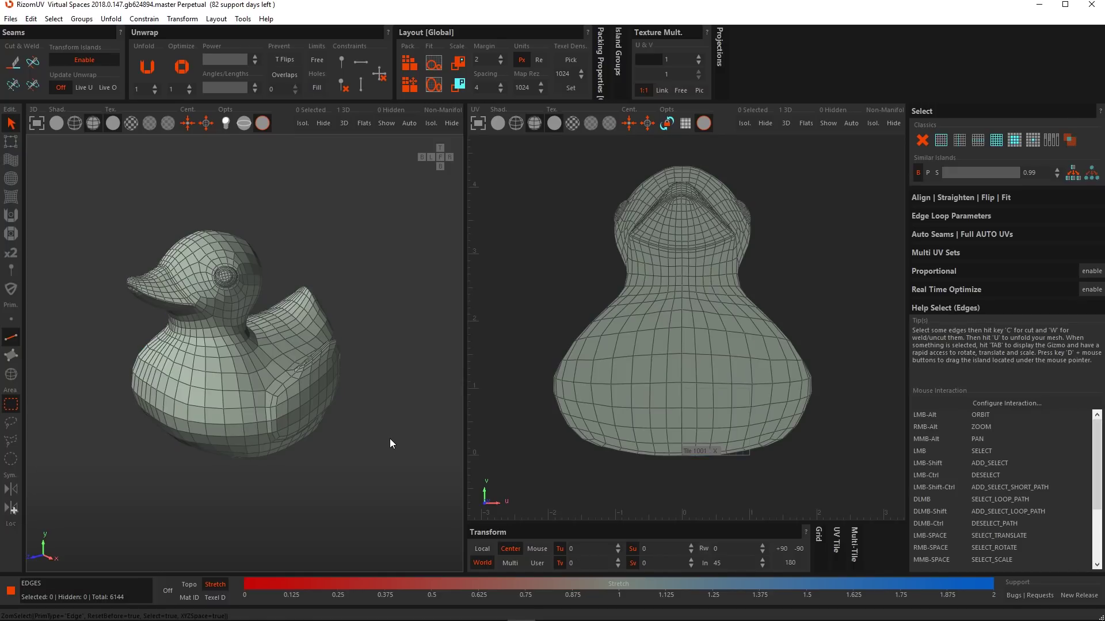
Select one edge on the duck's side above the wing, grow the selection three times and shrink it back
alt+drag(217, 414, 285, 340)
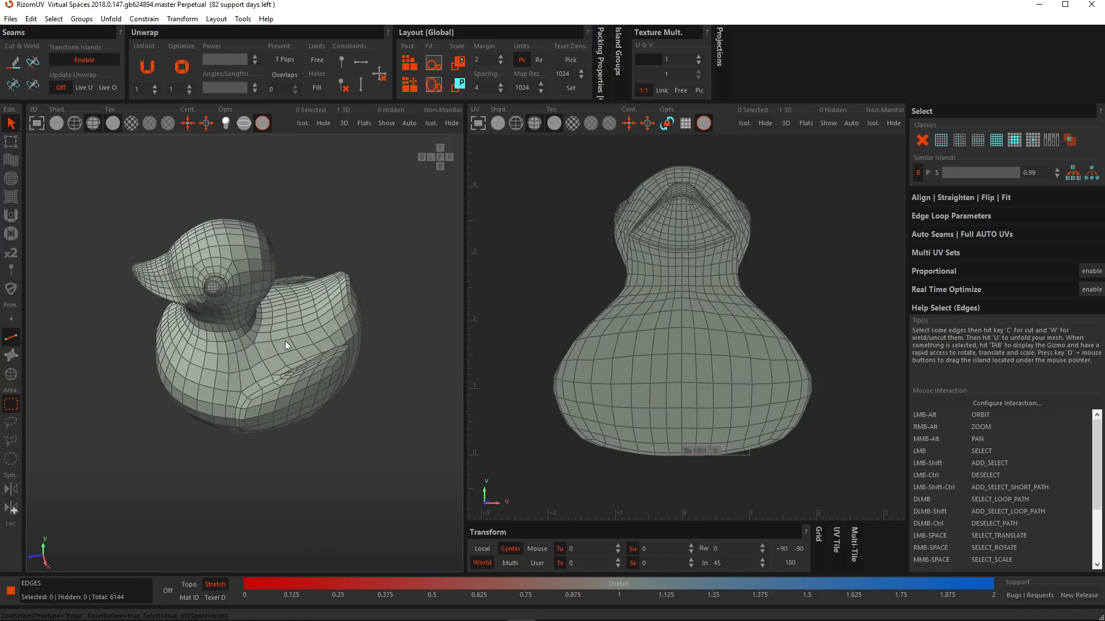
click(295, 336)
scroll(296, 326, up, 3)
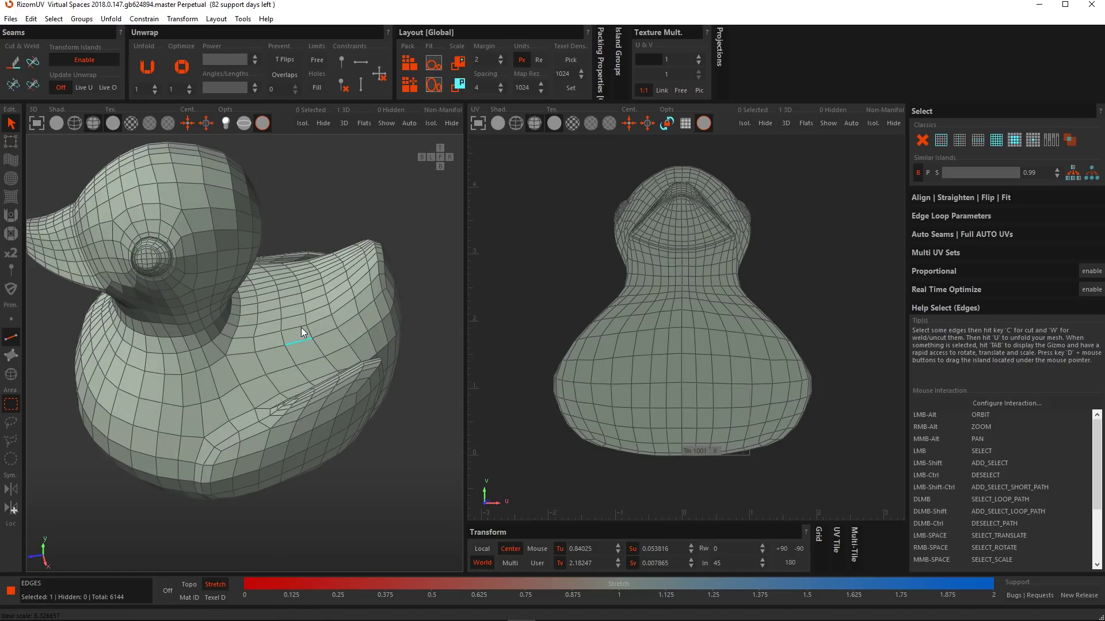
click(1014, 140)
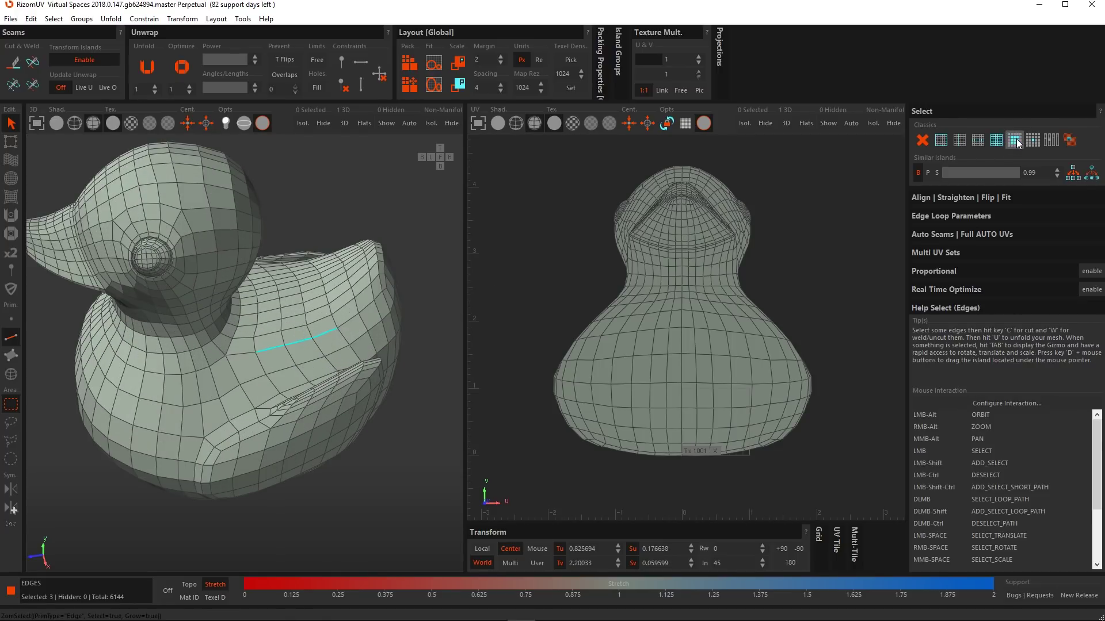
click(1016, 142)
click(1015, 142)
click(1032, 142)
click(1032, 143)
click(1032, 142)
click(1032, 143)
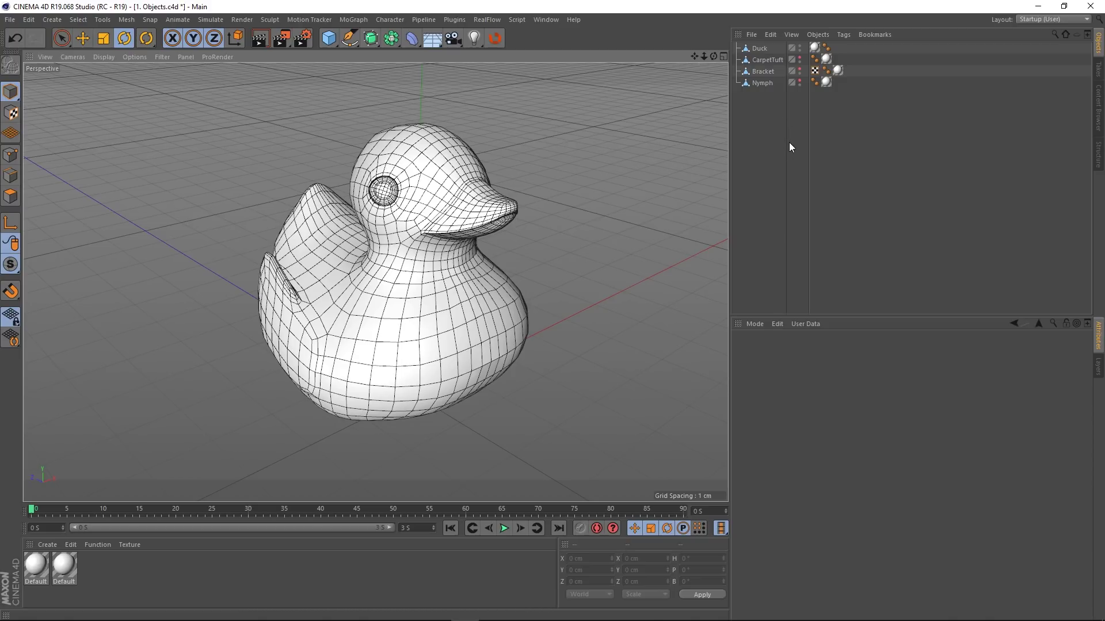
Switch to Cinema 4D, hide the Duck object and make the CarpetTuft object visible
click(799, 46)
click(799, 47)
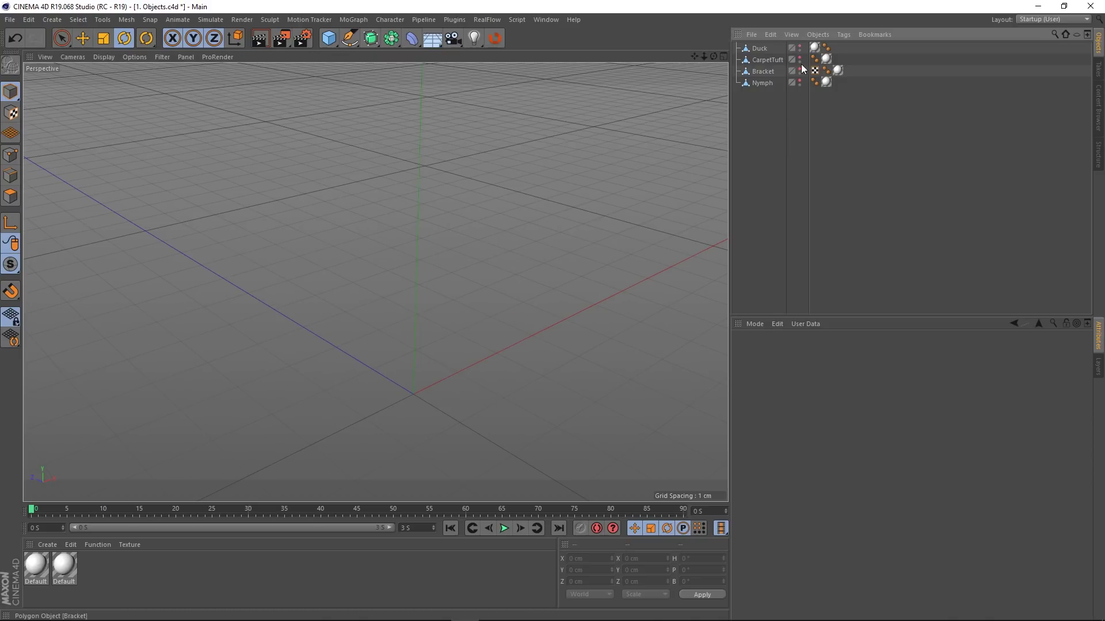
click(799, 58)
alt+drag(588, 336, 541, 320)
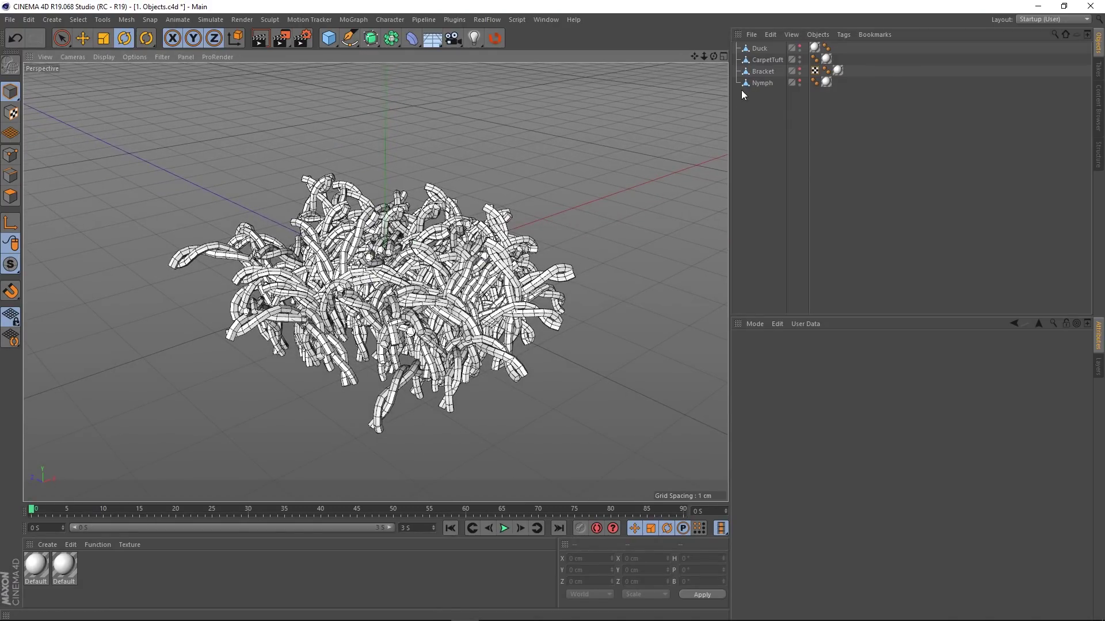
Send the CarpetTuft object to RizomUV through the bridge plugin and frame the whole tuft in the 3D view
click(767, 60)
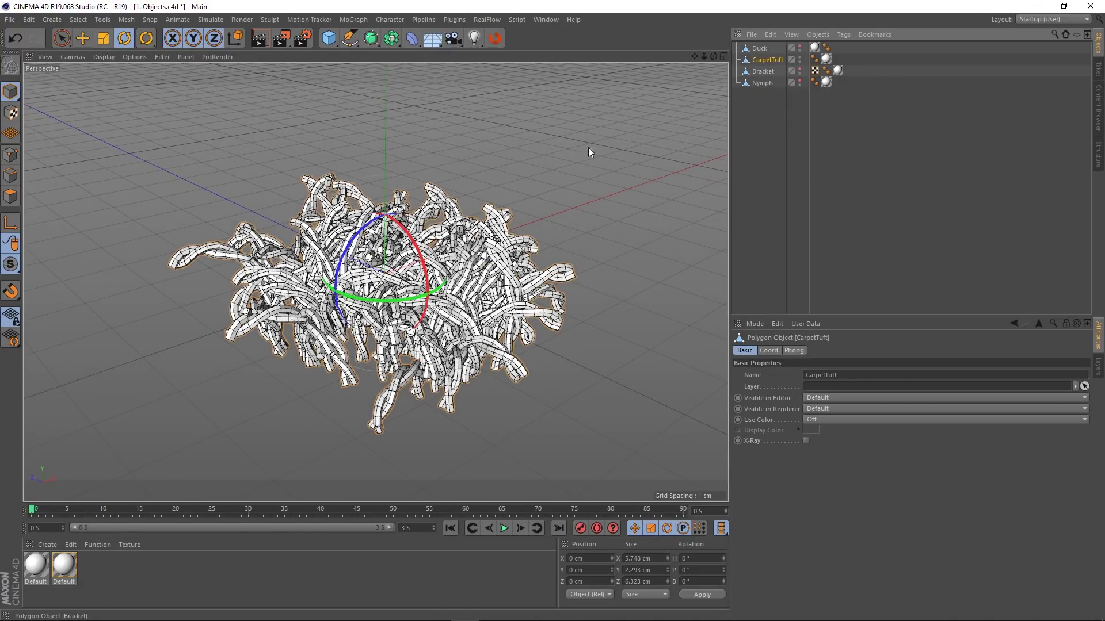
click(495, 38)
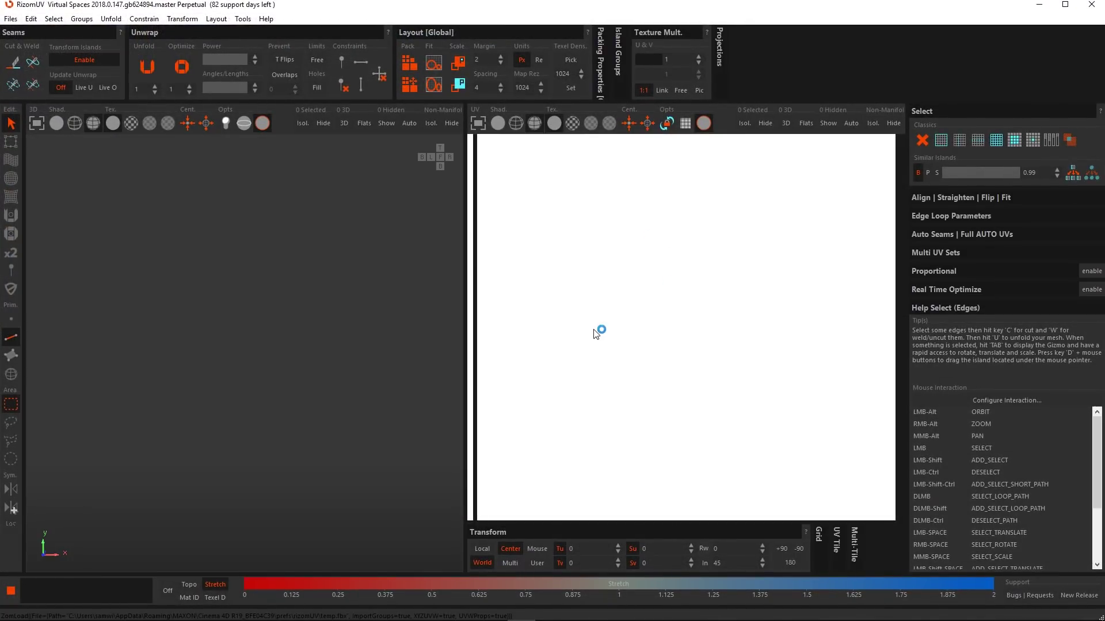
mouse_move(323, 346)
alt+mouse_down()
mouse_move(278, 391)
mouse_move(320, 343)
mouse_move(330, 347)
alt+mouse_up()
alt+right_drag(330, 347, 271, 465)
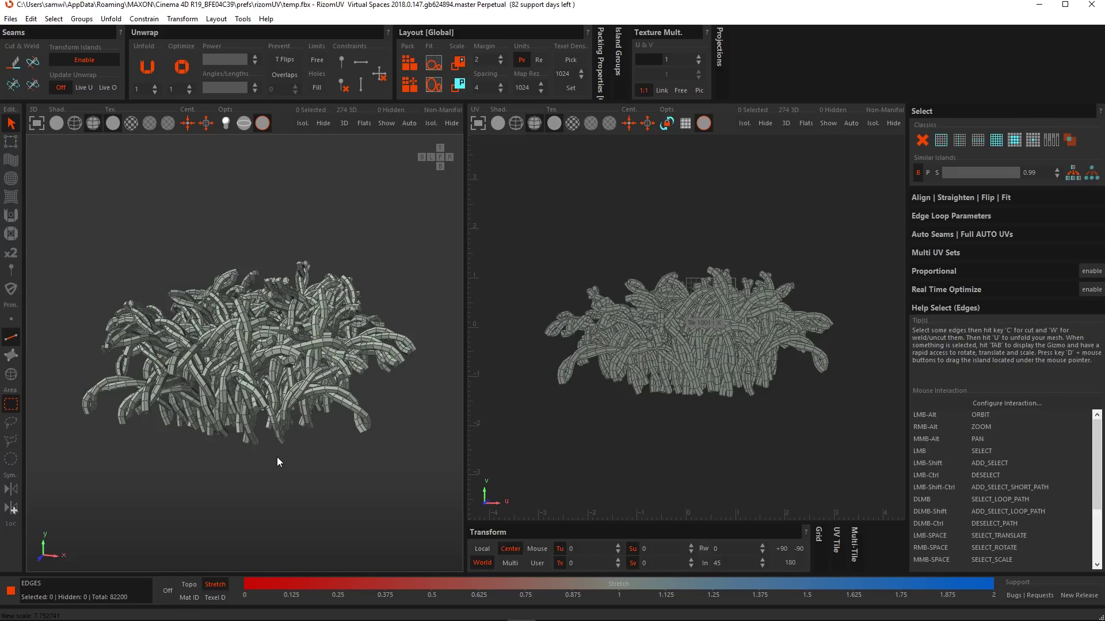
Switch to island selection, select one strand in the middle of the carpet tuft and isolate it
click(12, 378)
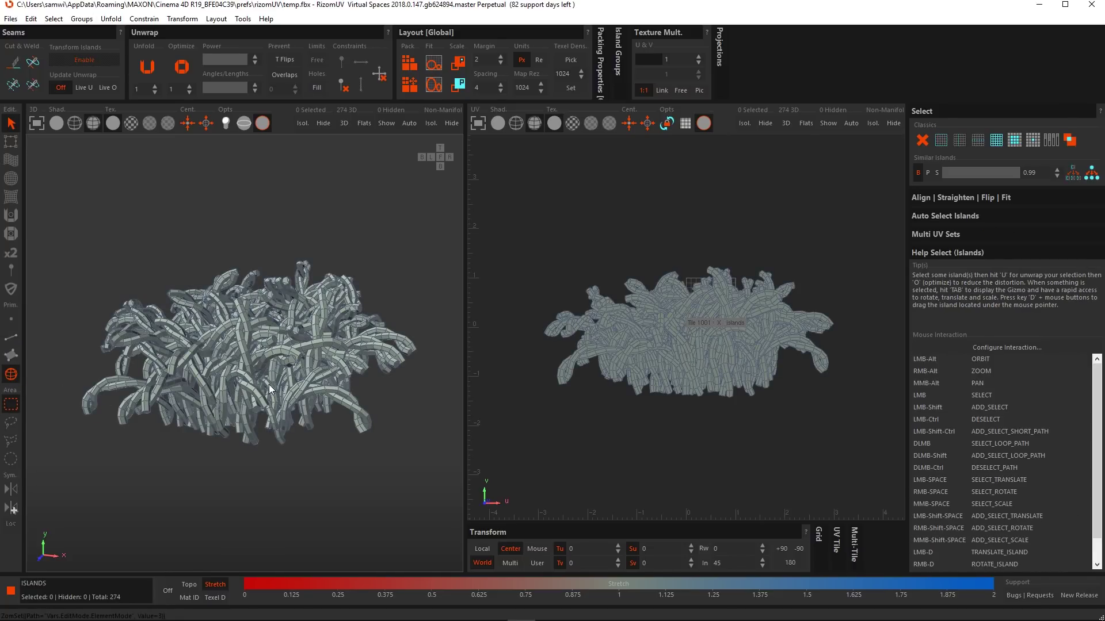
click(247, 358)
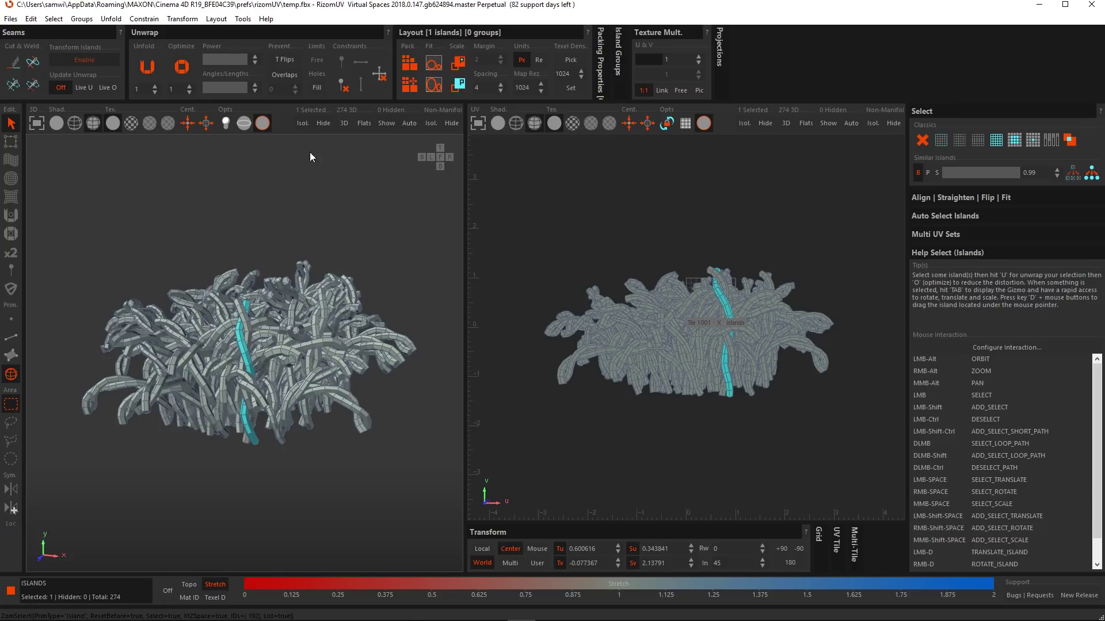
click(302, 122)
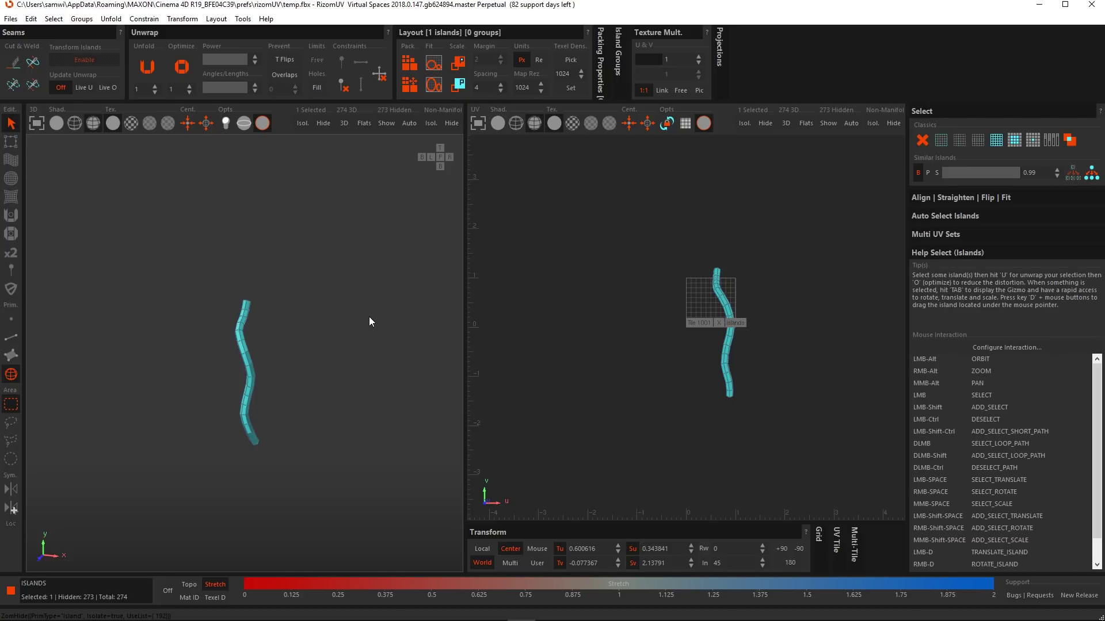
Clear the strand selection, switch to edge selection and show all the hidden strands of the tuft
click(332, 321)
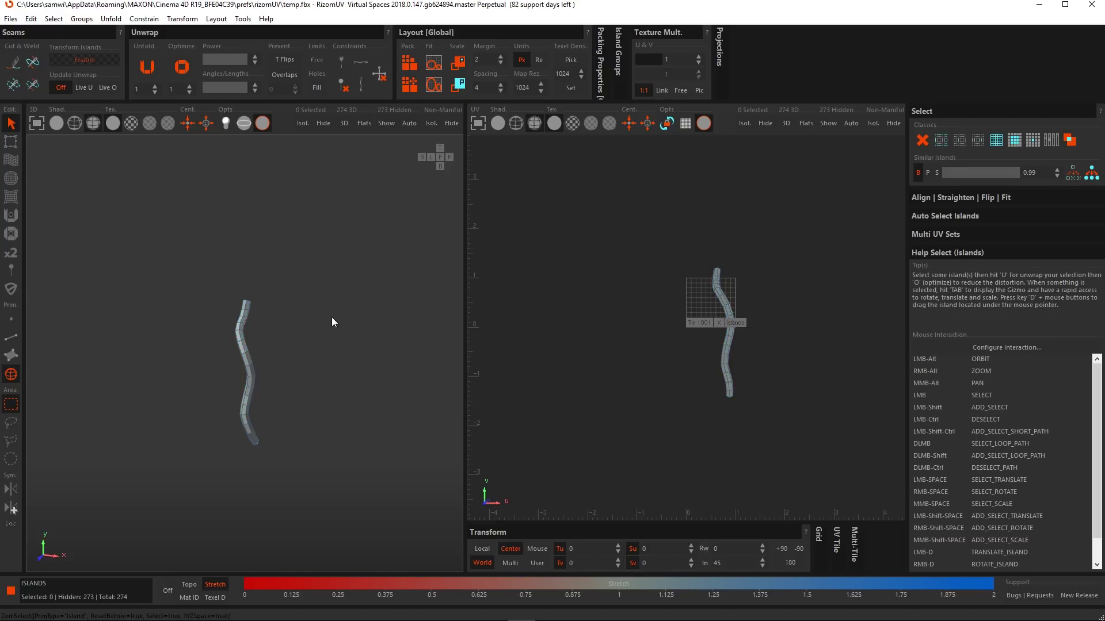
click(11, 338)
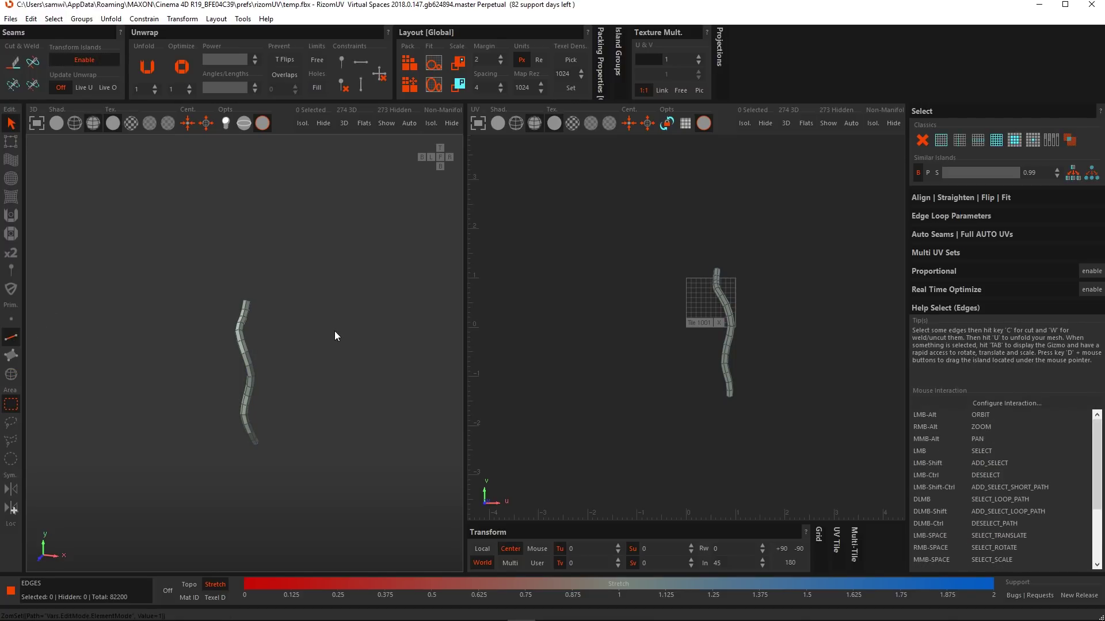
click(386, 123)
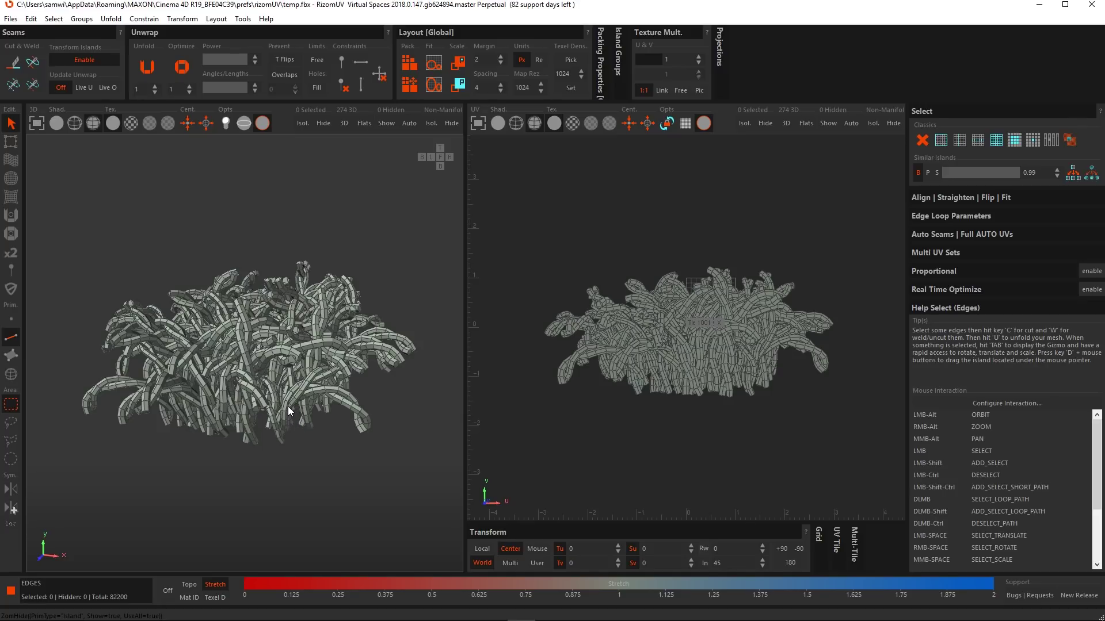
Isolate the strand in the middle of the tuft, show everything again and isolate the same strand once more
scroll(244, 339, up, 3)
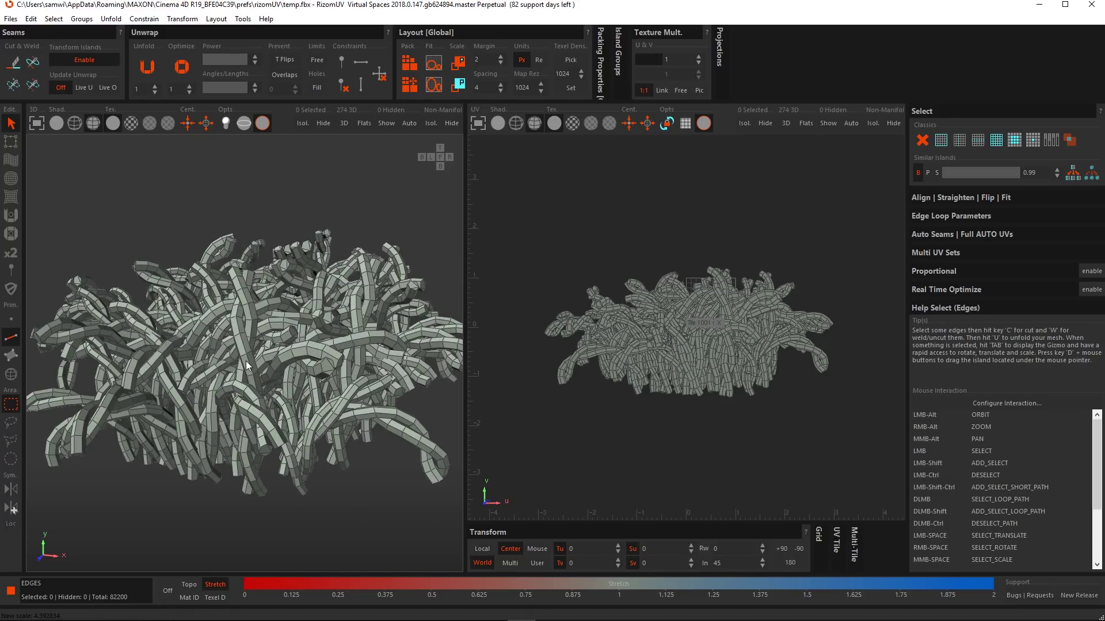
key(i)
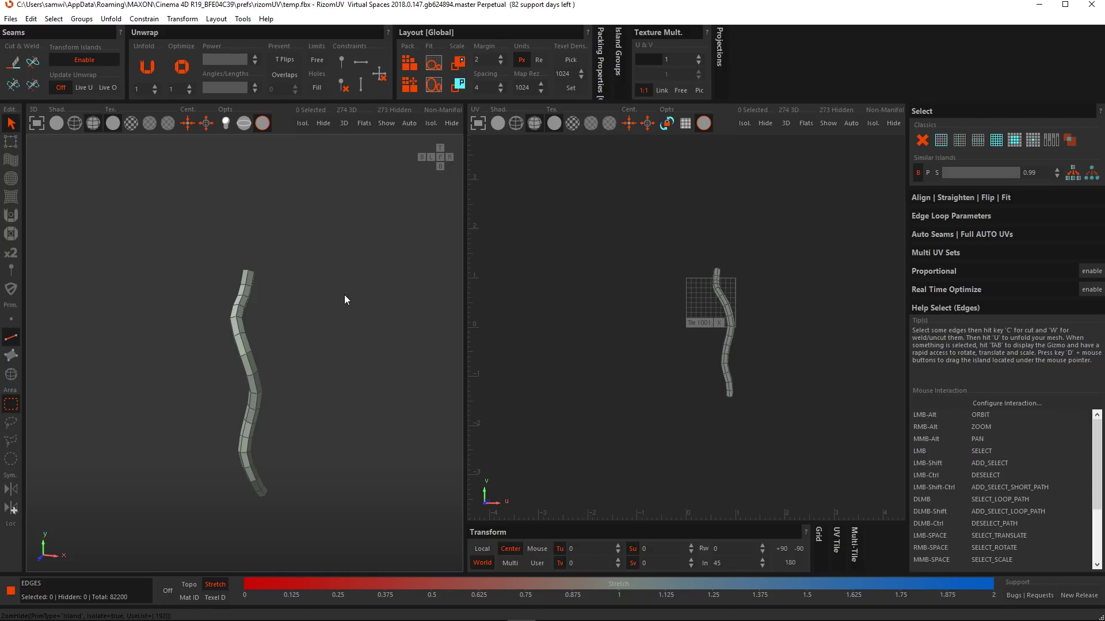
key(i)
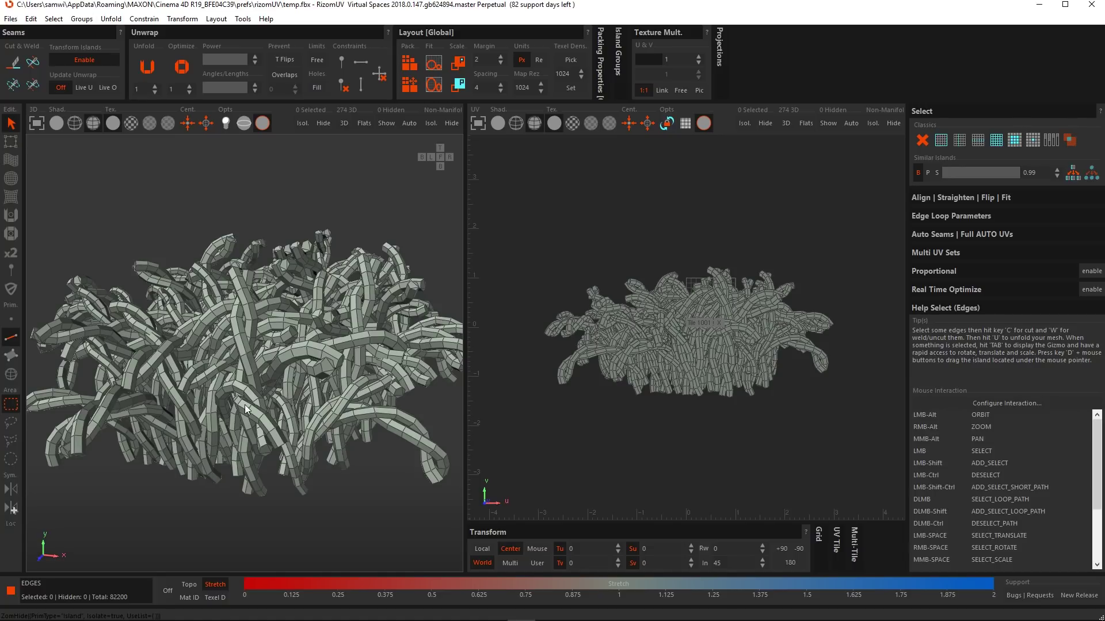
key(i)
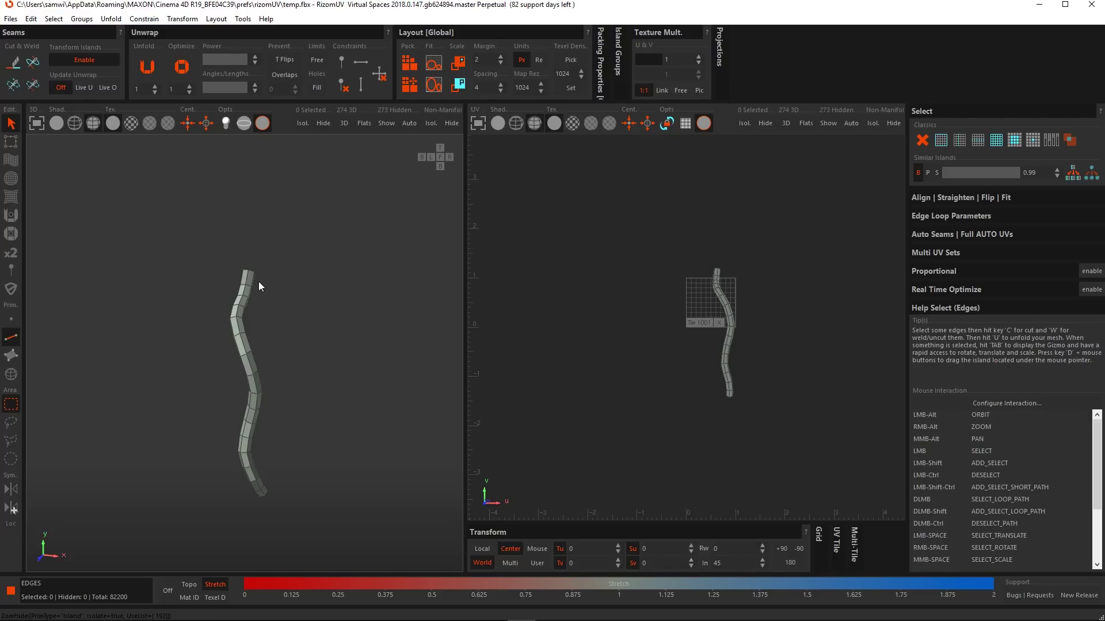
Select a lengthwise edge loop on the isolated strand and examine how it runs around the strand's ends
double_click(249, 375)
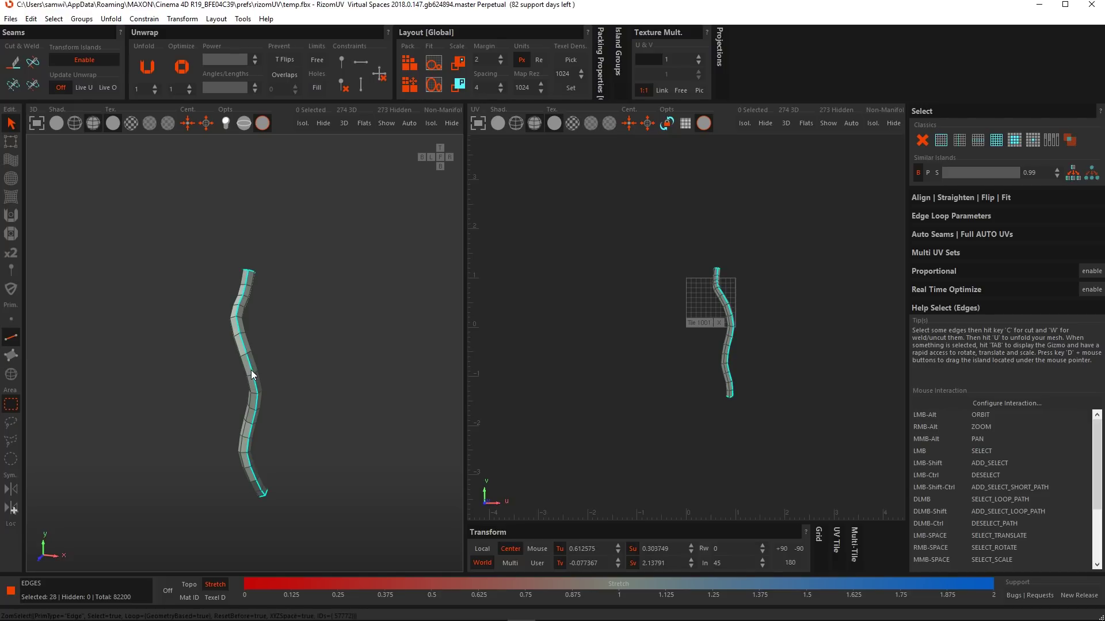
alt+drag(250, 375, 685, 233)
scroll(243, 263, up, 3)
scroll(233, 372, down, 2)
mouse_move(233, 372)
alt+mouse_down()
mouse_move(195, 410)
mouse_move(216, 365)
alt+mouse_up()
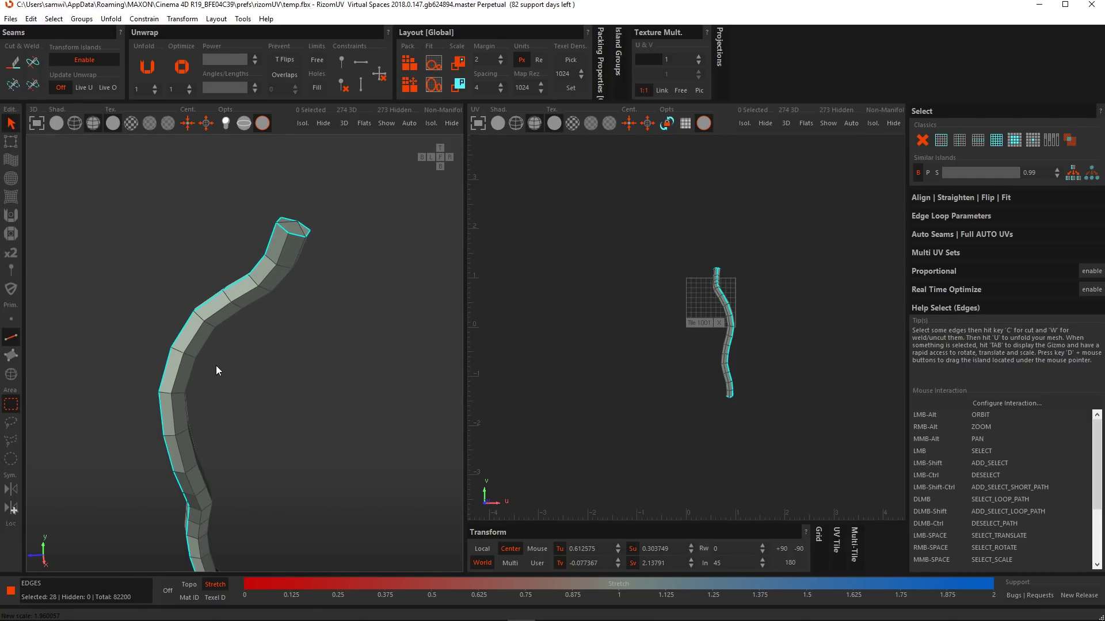
Turn off the Geometric option in the edge loop parameters and select a lengthwise edge loop on the strand again
click(926, 111)
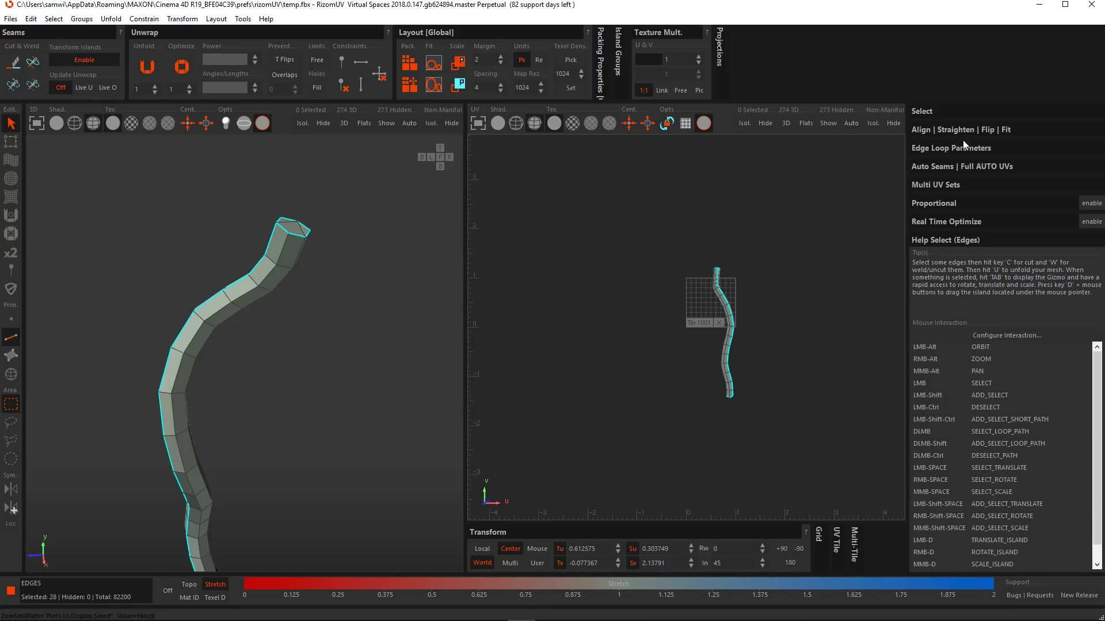
click(951, 148)
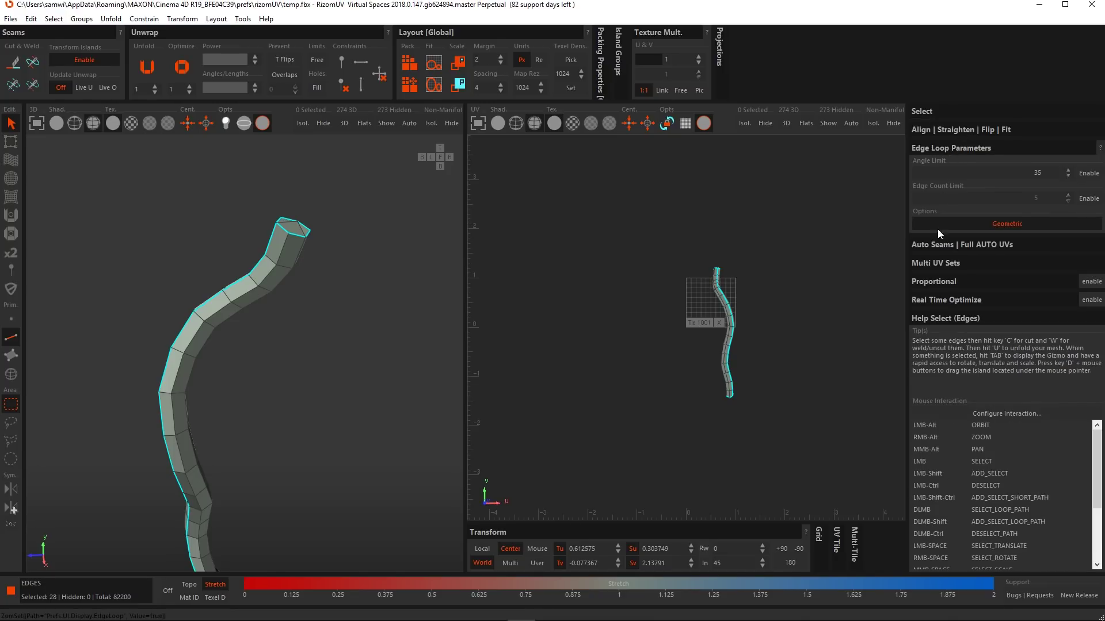
click(1003, 227)
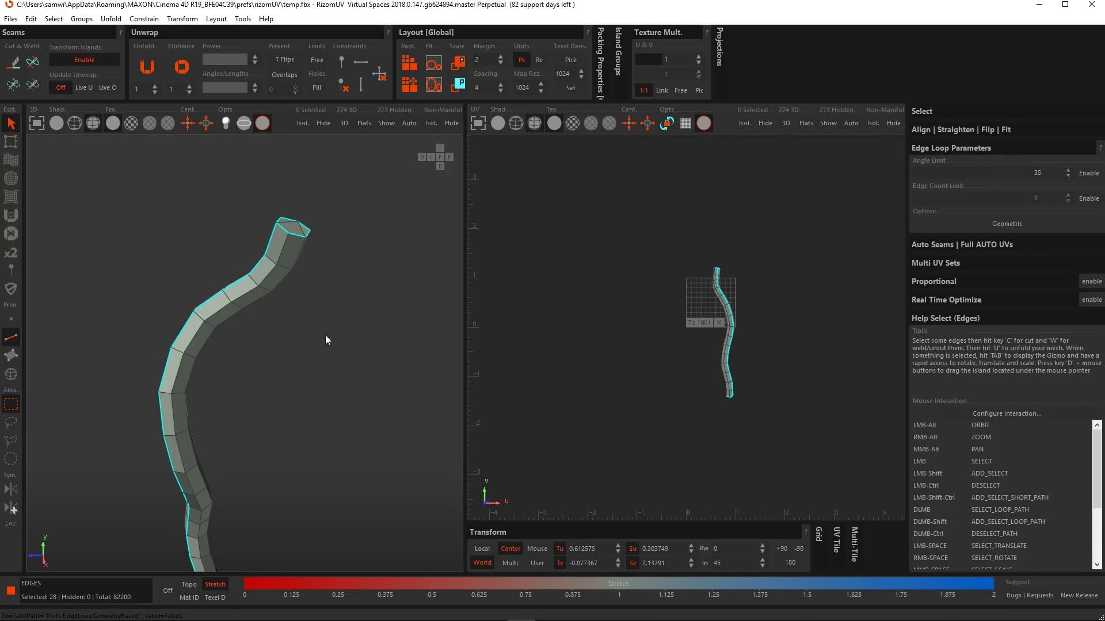
alt+drag(325, 335, 305, 266)
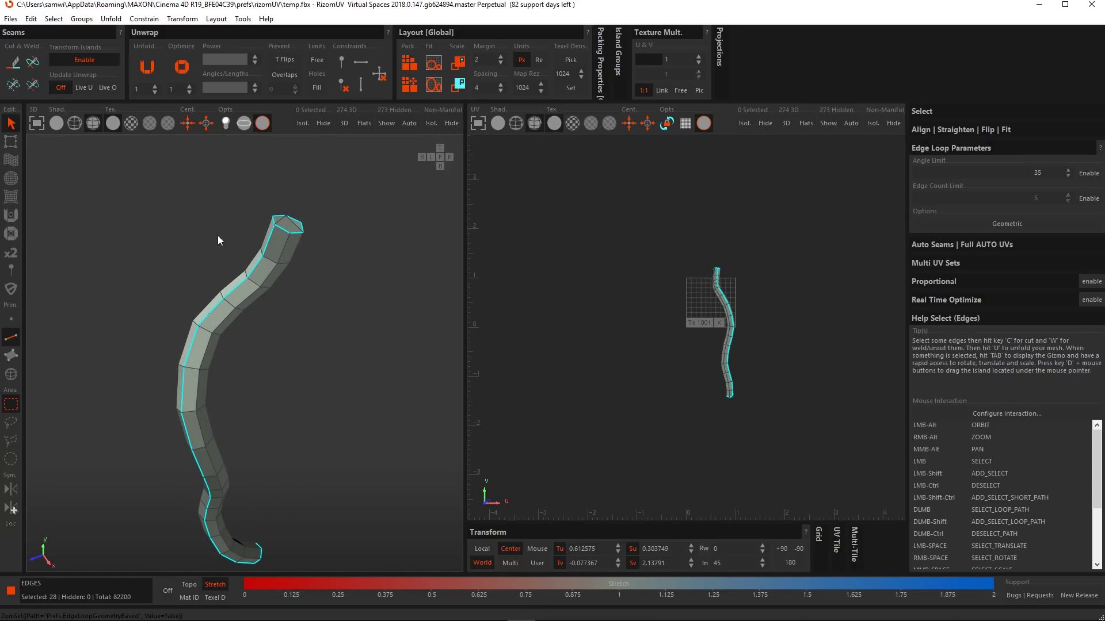
double_click(281, 250)
alt+drag(257, 254, 235, 284)
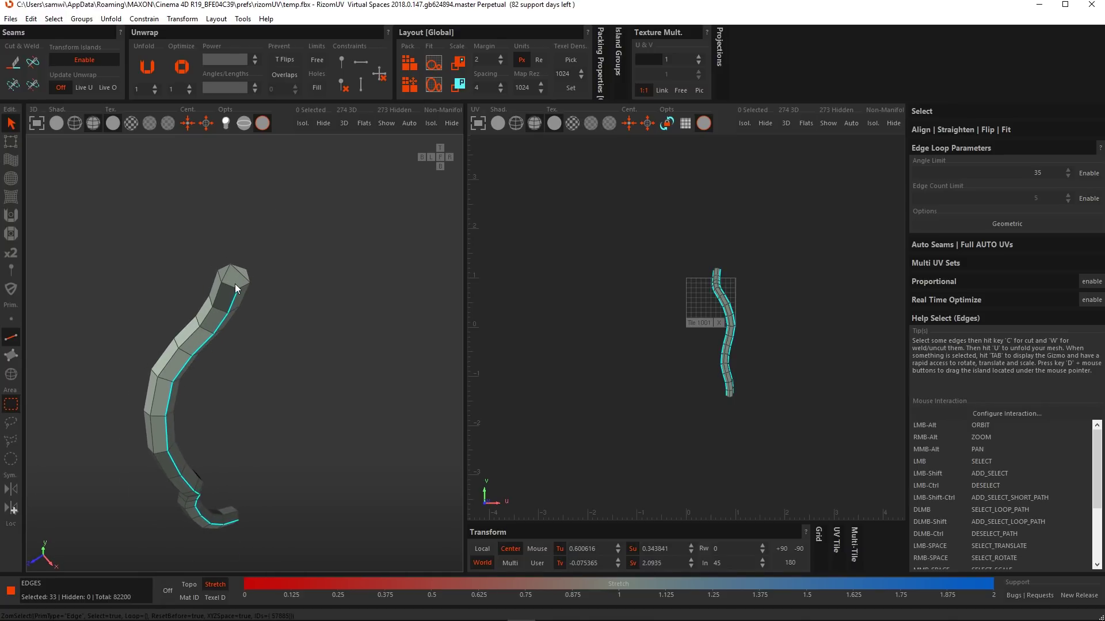
Add the outline edges of the strand's top cap to the loop selection, undoing the click that replaced the loop
scroll(234, 284, up, 3)
click(254, 291)
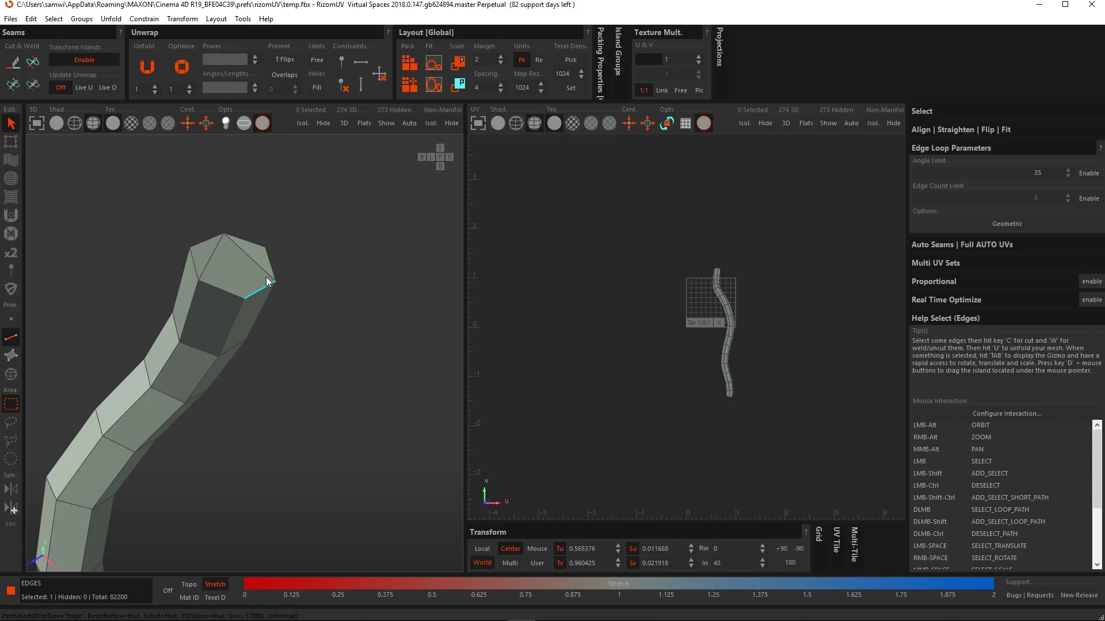
key(ctrl+z)
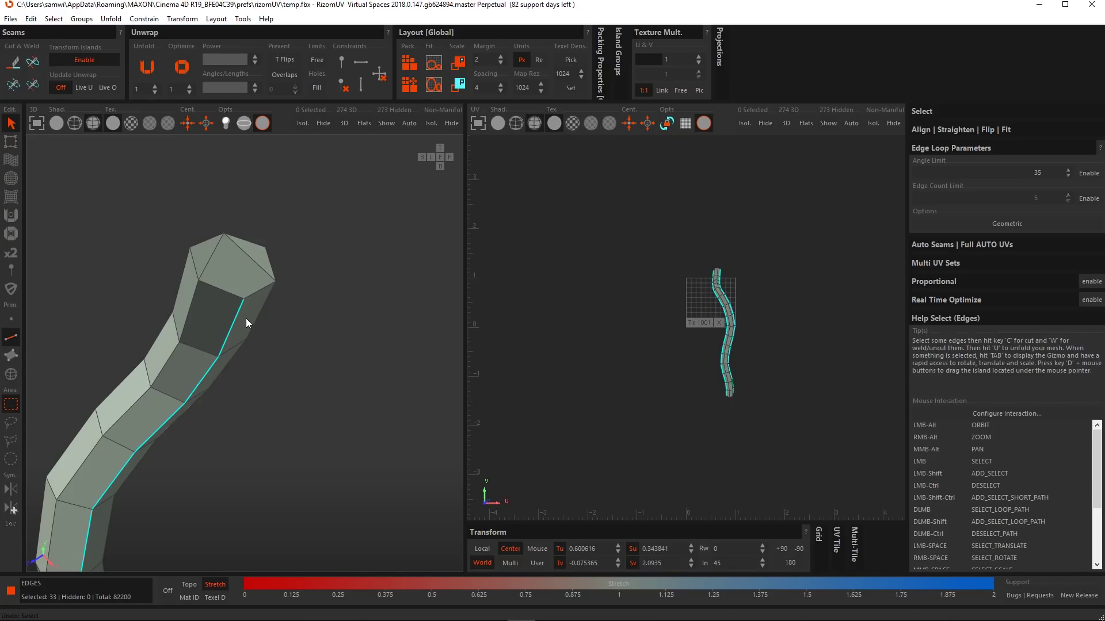
shift+click(260, 293)
shift+click(209, 238)
shift+click(197, 270)
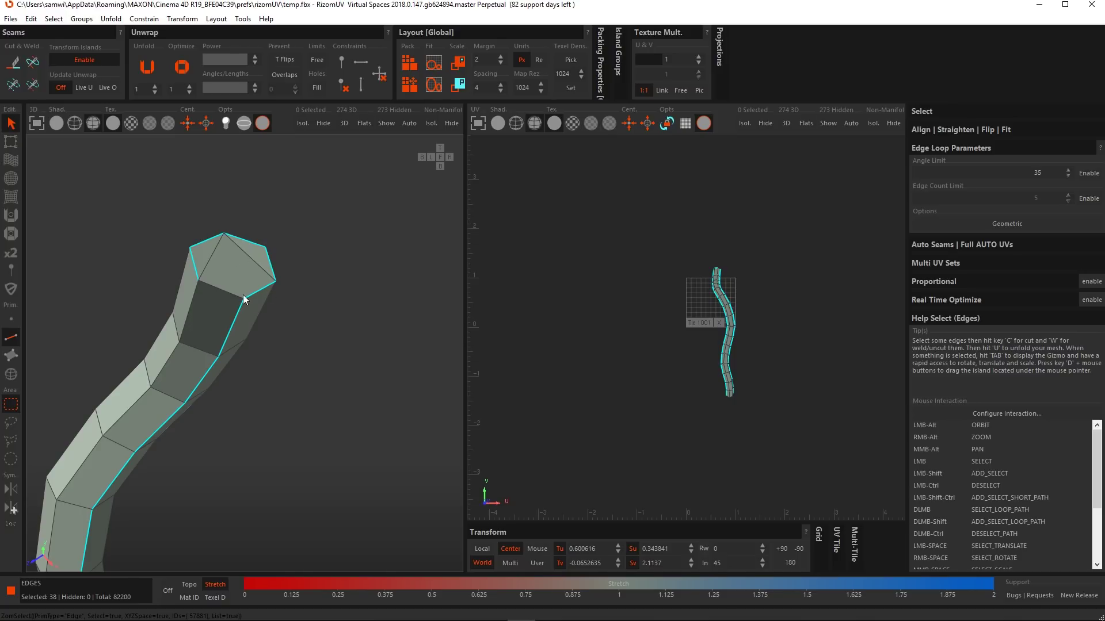
Deselect the edge that crosses the strand's bottom cap
scroll(235, 300, down, 2)
alt+drag(236, 300, 245, 381)
scroll(236, 371, up, 3)
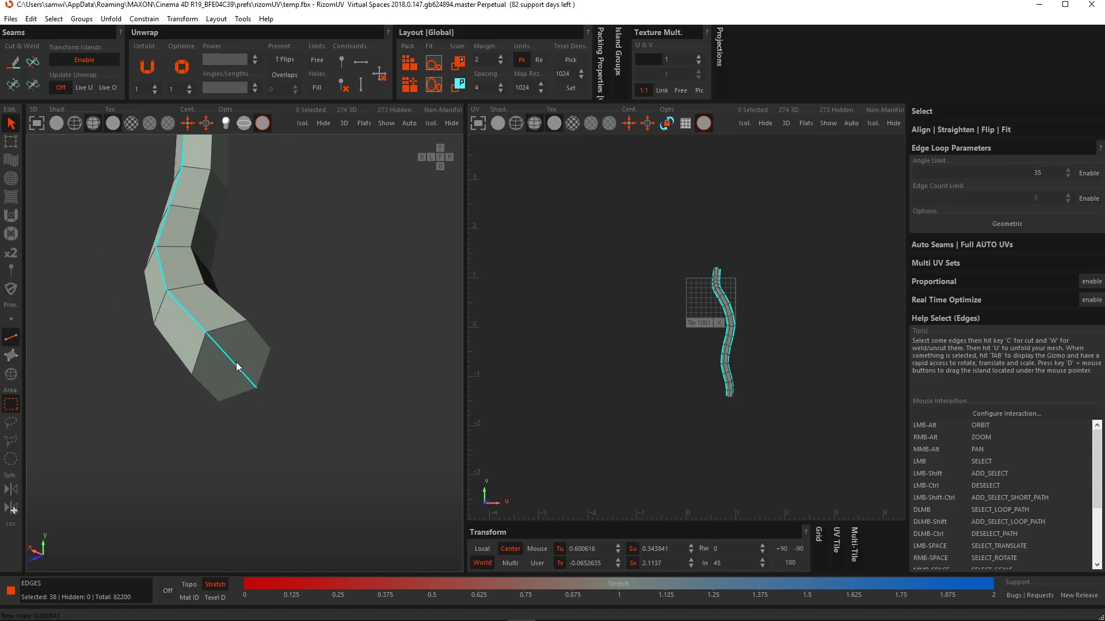
shift+click(238, 366)
ctrl+click(237, 365)
Select a different lengthwise edge loop on the strand and deselect the stray edge on its top cap
alt+drag(242, 354, 223, 296)
double_click(226, 297)
alt+right_drag(218, 231, 236, 313)
alt+drag(202, 138, 200, 244)
alt+right_drag(197, 244, 258, 264)
alt+drag(258, 264, 181, 199)
ctrl+click(191, 175)
alt+right_drag(177, 190, 202, 263)
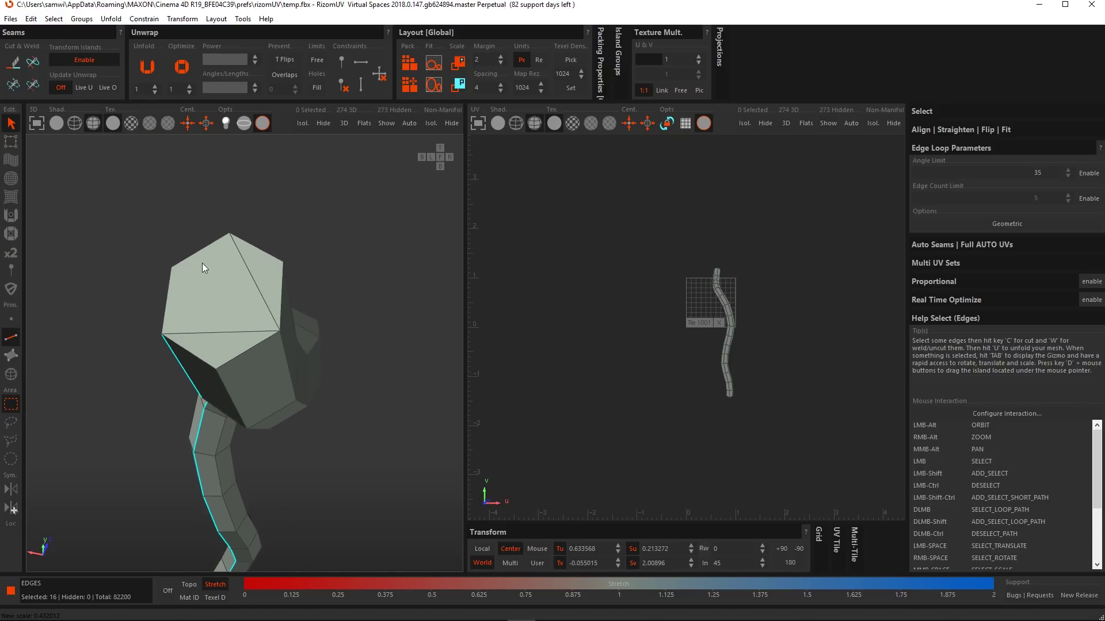
Add five outline edges of the strand's top cap to the selection, leaving one side as a hinge
alt+drag(202, 263, 215, 363)
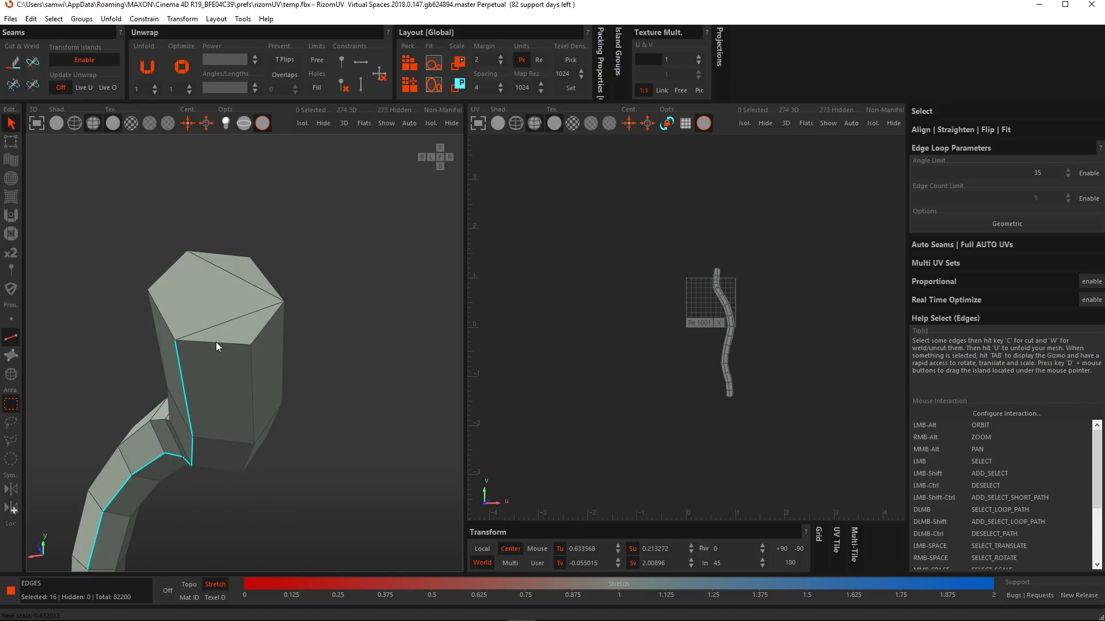
shift+click(230, 344)
shift+click(268, 321)
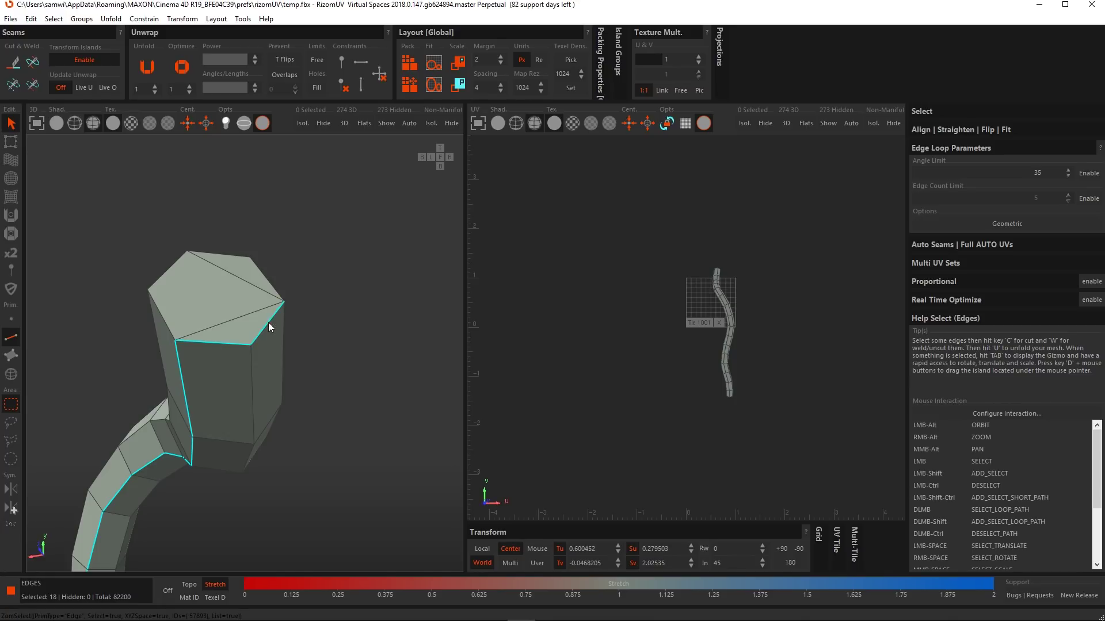
shift+click(266, 275)
shift+click(218, 255)
shift+click(163, 278)
Add the outline edges of the strand's bottom cap to the selection, leaving one side as a hinge
scroll(166, 356, down, 6)
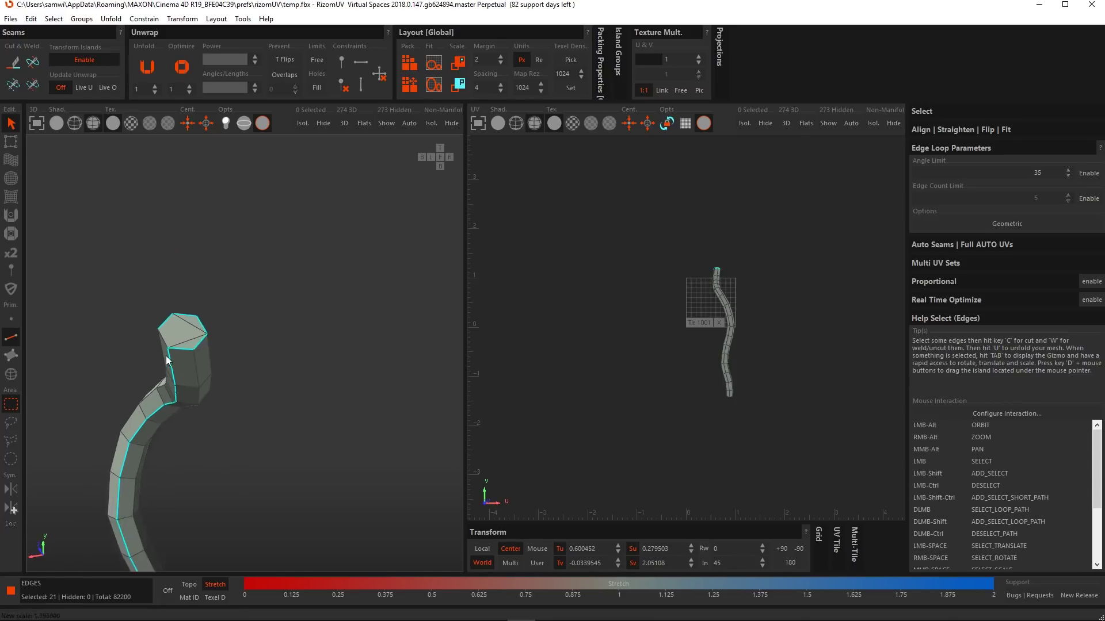
scroll(213, 255, up, 3)
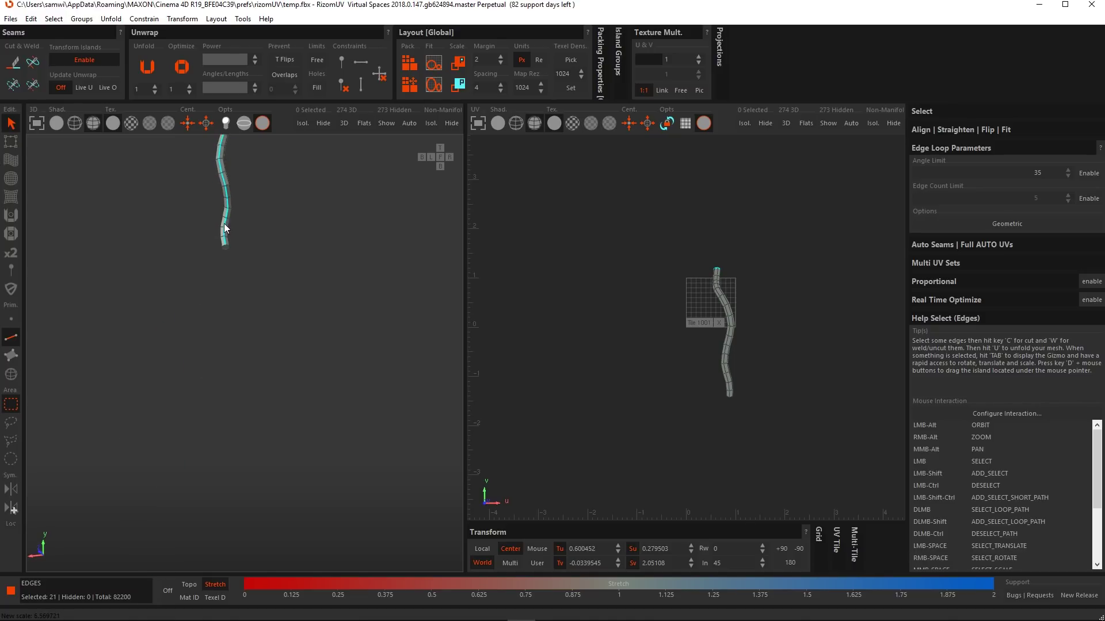
scroll(217, 249, up, 3)
scroll(219, 254, up, 5)
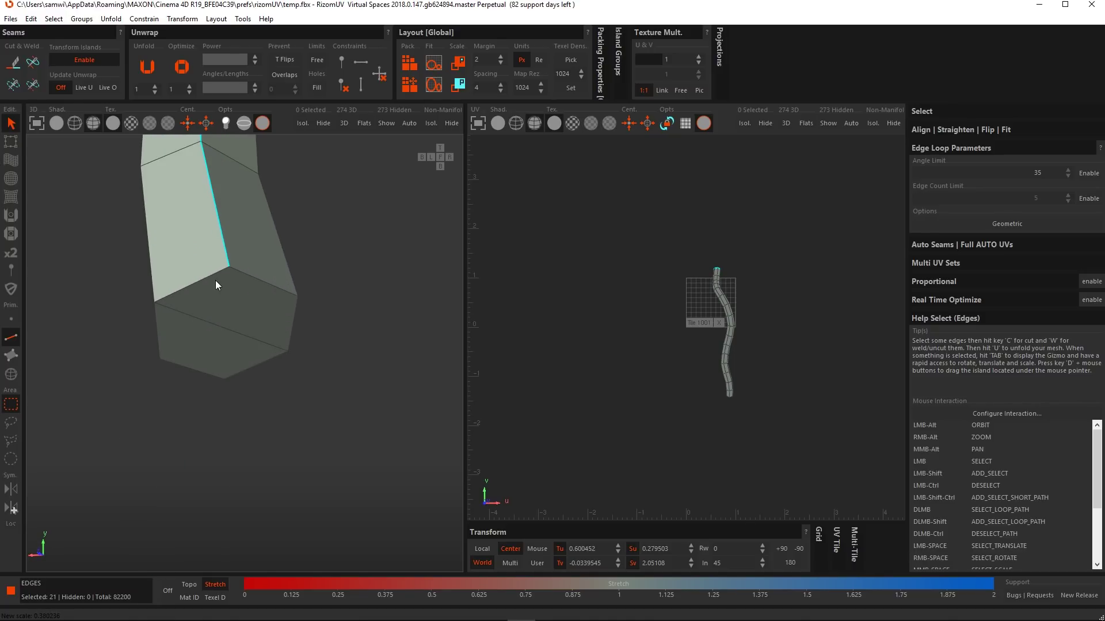
shift+click(208, 276)
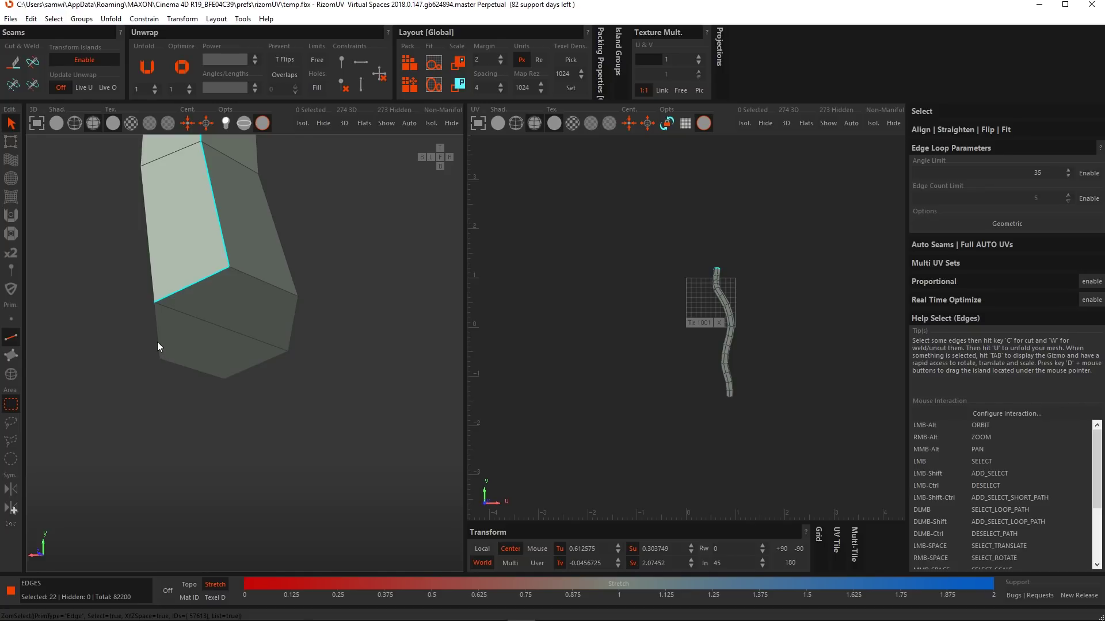
shift+click(157, 343)
shift+click(202, 376)
shift+click(292, 323)
Show all the strands again, frame the whole tuft and examine the selected edges among the other strands
key(f)
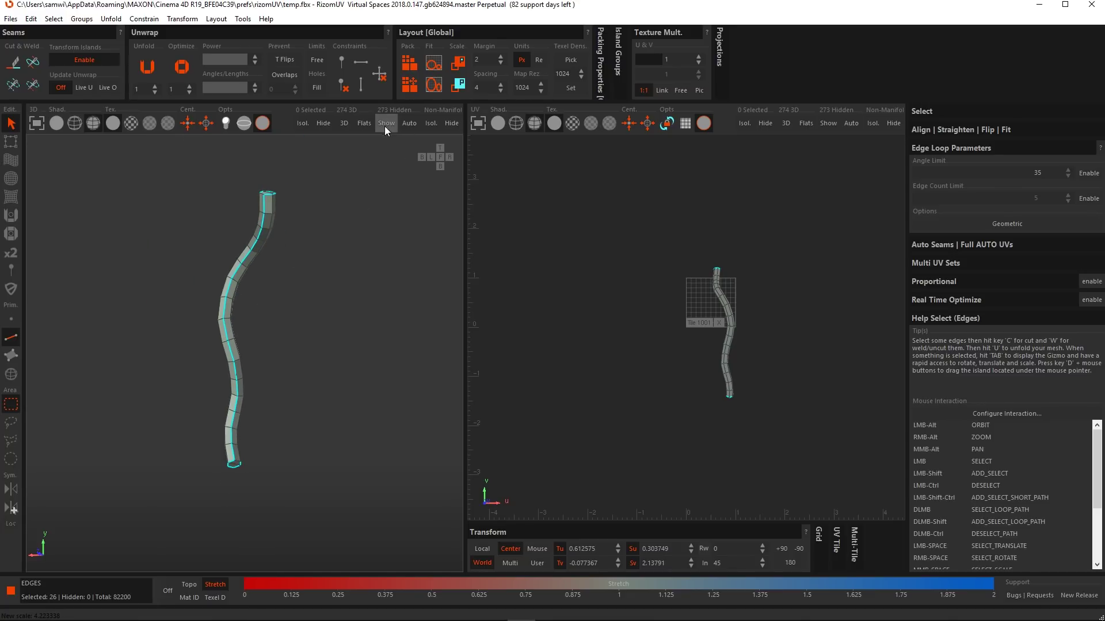
key(shift+h)
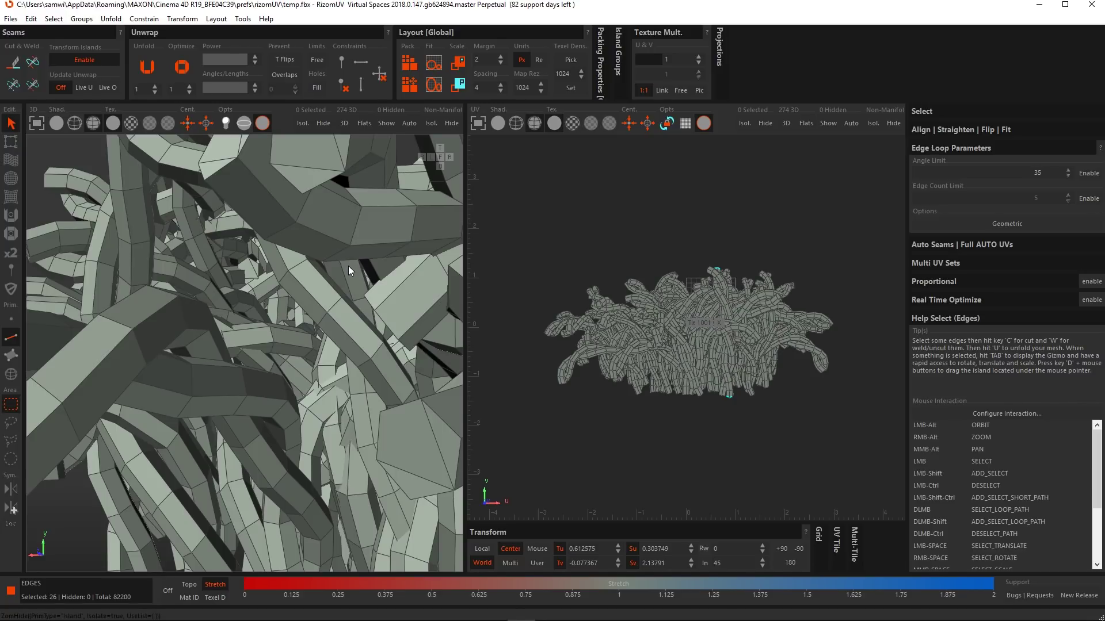
key(f)
alt+drag(330, 280, 417, 234)
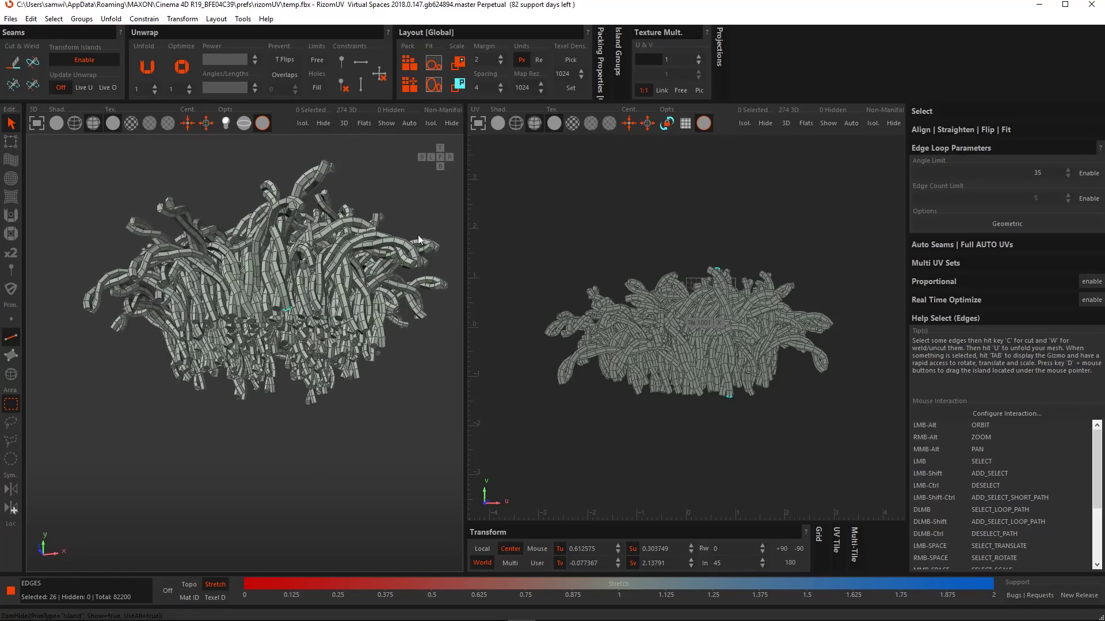
scroll(247, 279, up, 5)
alt+drag(323, 316, 755, 389)
scroll(231, 255, down, 3)
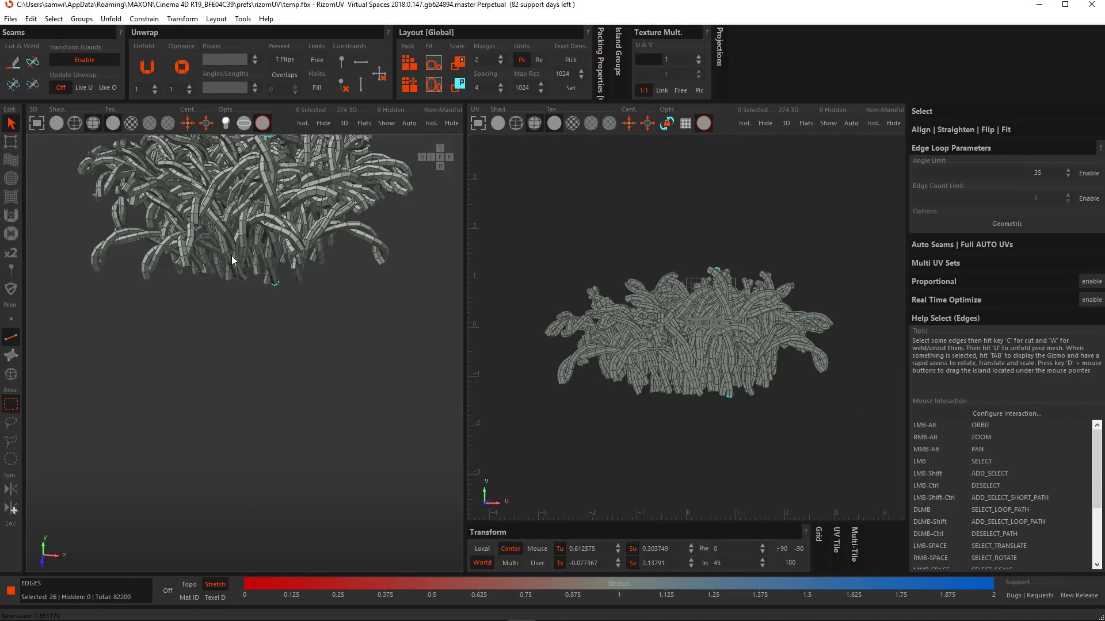
alt+drag(240, 222, 232, 262)
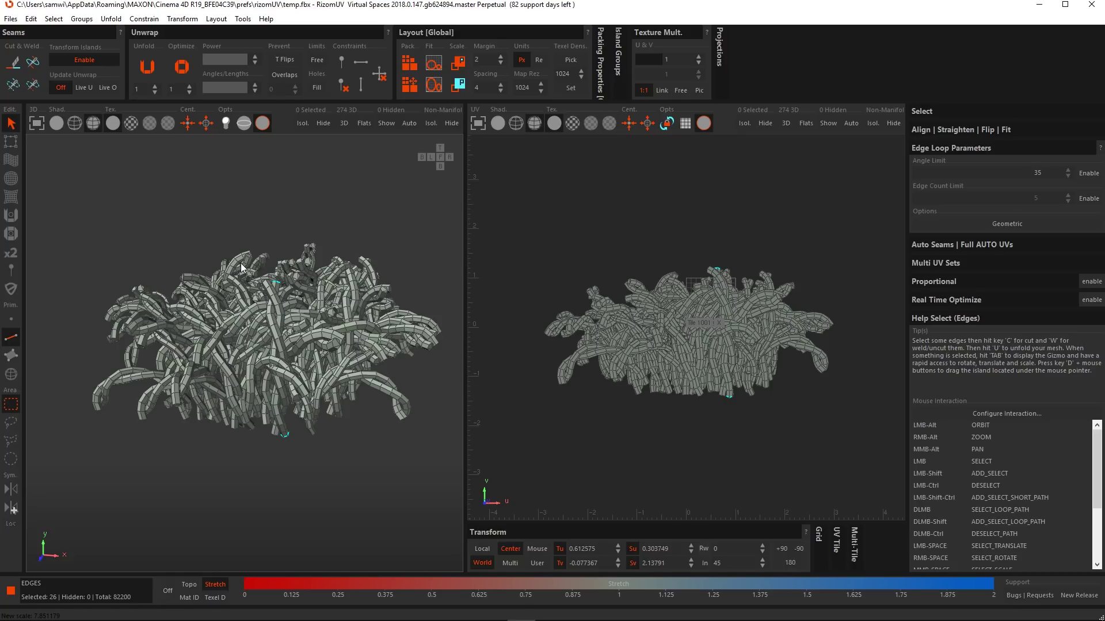
Collapse the edge loop parameters and clone the edge selection across similar islands, inspecting the strands that received it
click(920, 111)
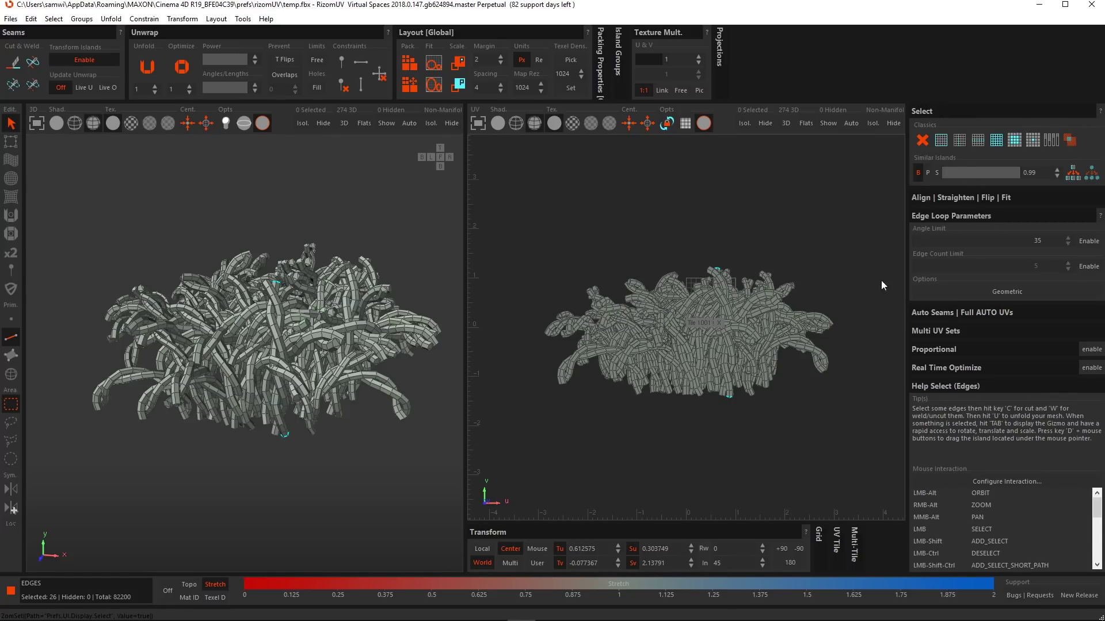
click(927, 212)
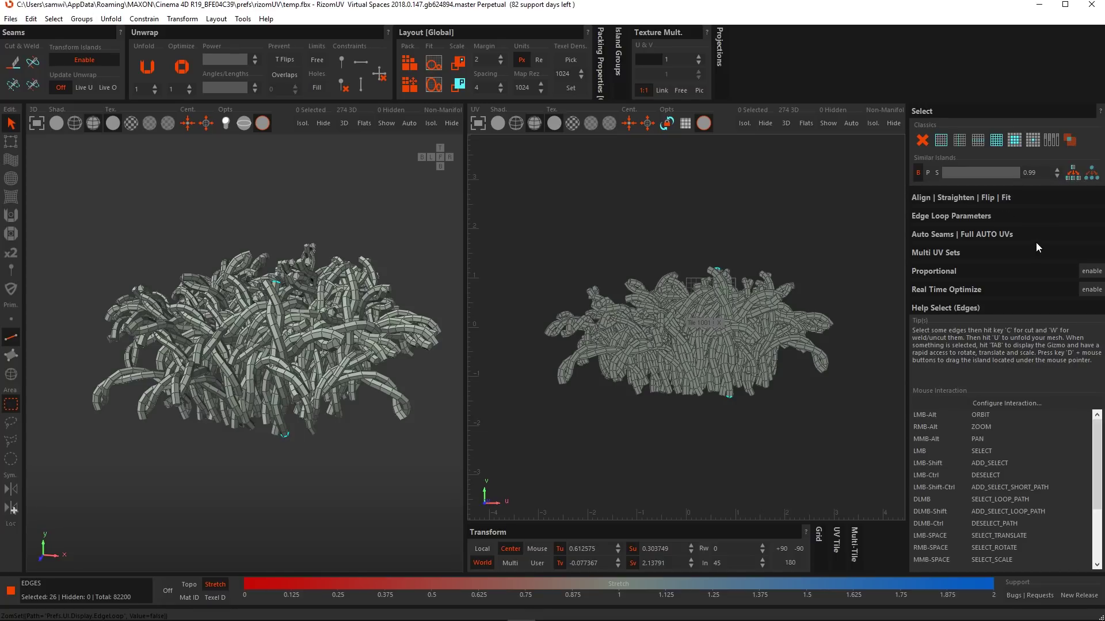
click(1072, 173)
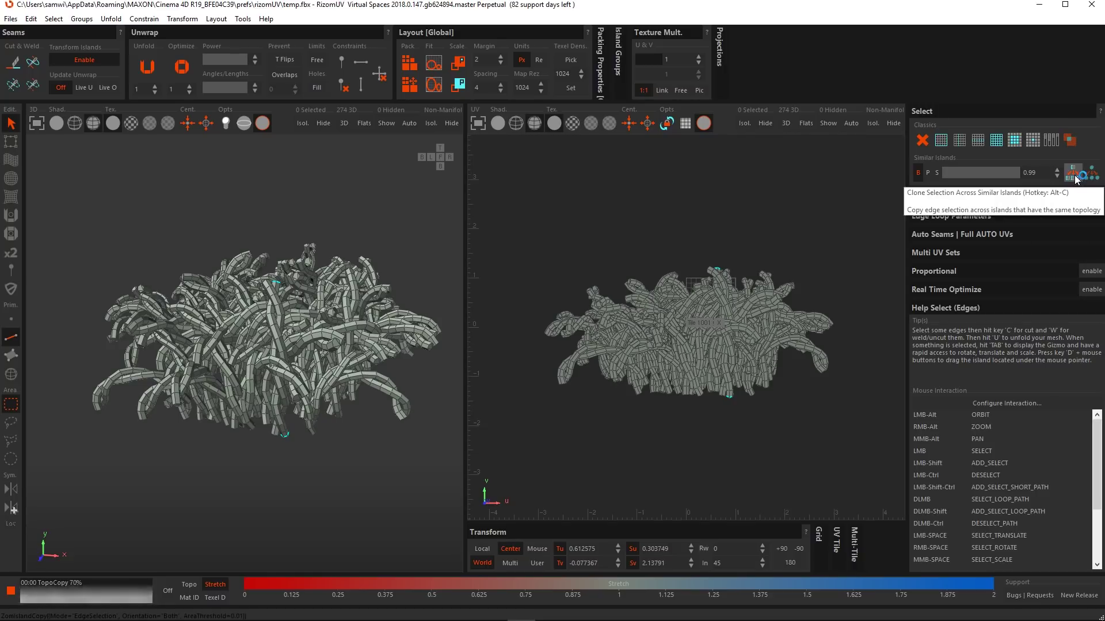
alt+drag(295, 333, 151, 291)
scroll(240, 343, up, 3)
alt+drag(240, 343, 302, 362)
scroll(233, 339, down, 3)
scroll(290, 360, up, 2)
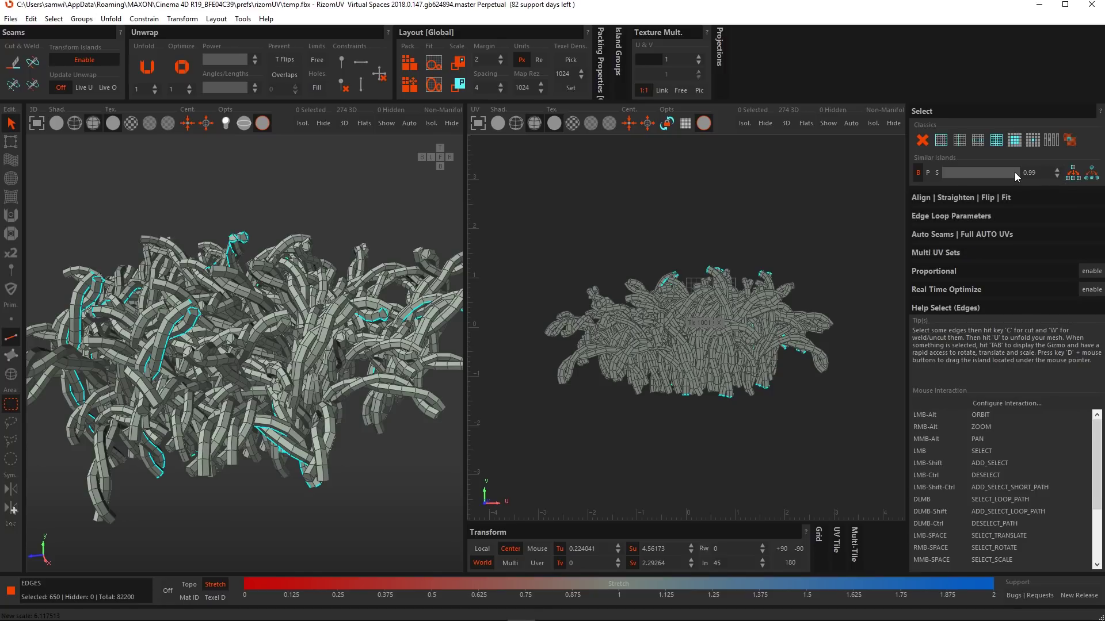
Lower the similar islands threshold to 0.019998 and clone the edge selection across the strands
drag(961, 179, 913, 182)
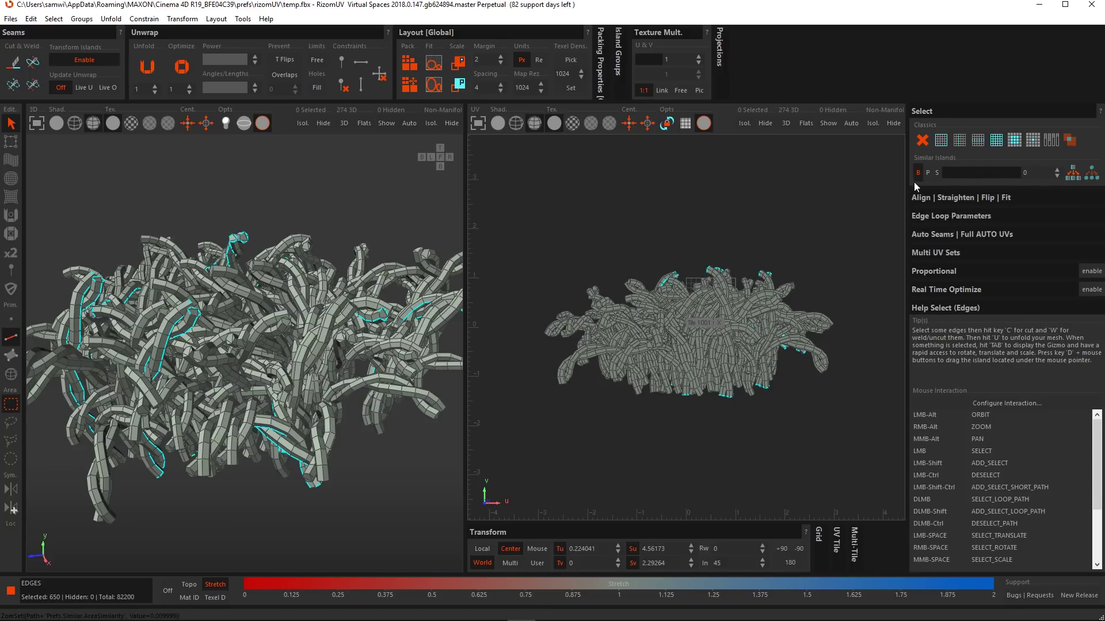
click(1071, 174)
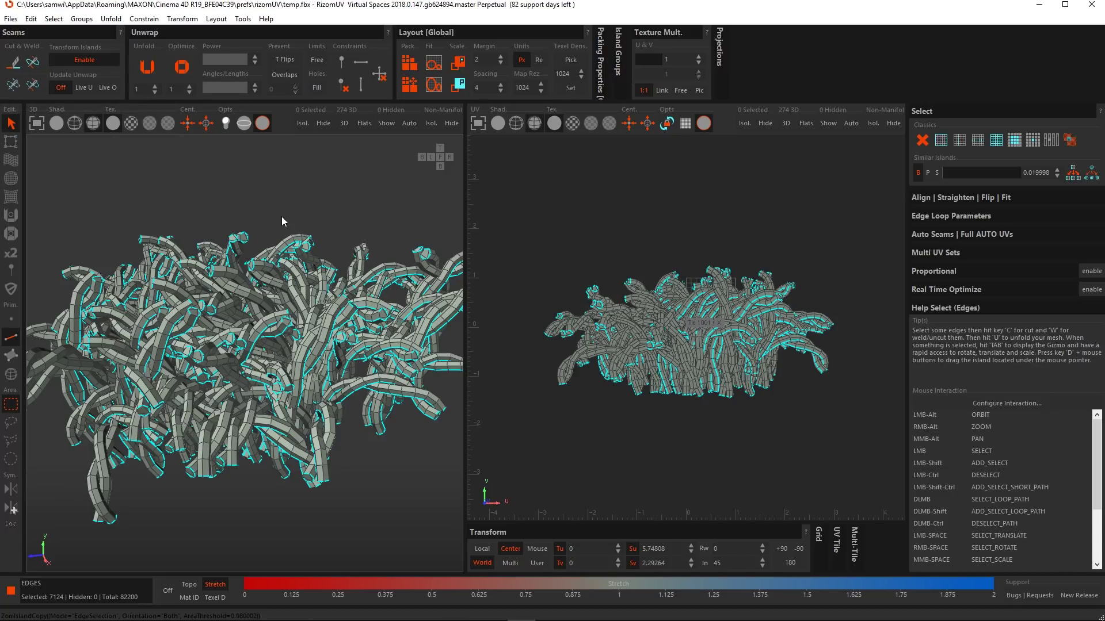
Cut the strands along the selected edges, then unfold and pack them in the UV tile
key(c)
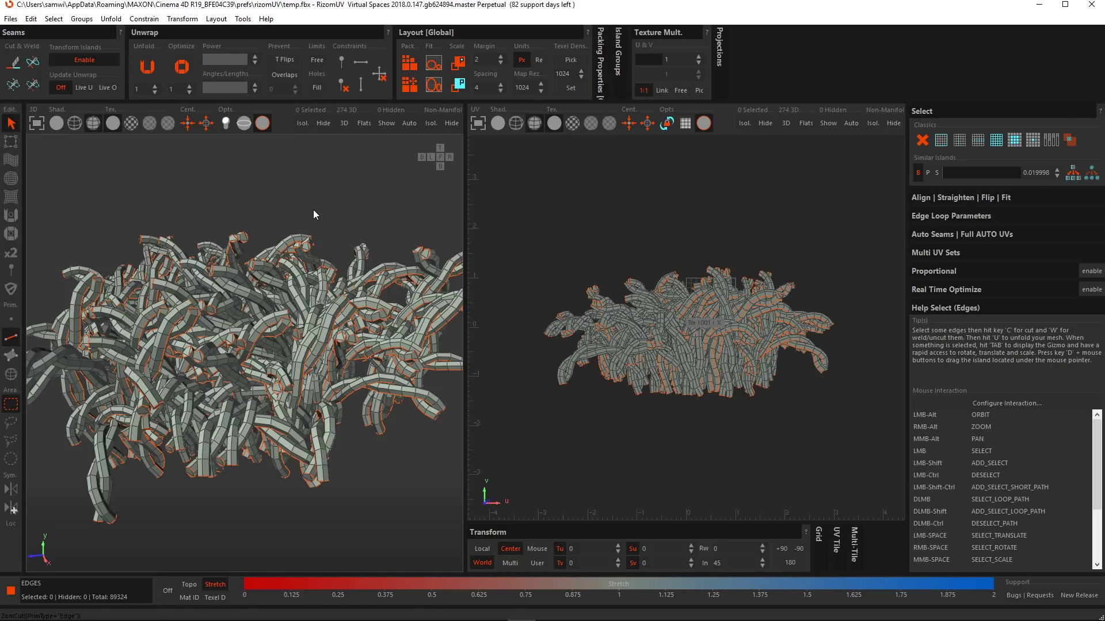
key(u)
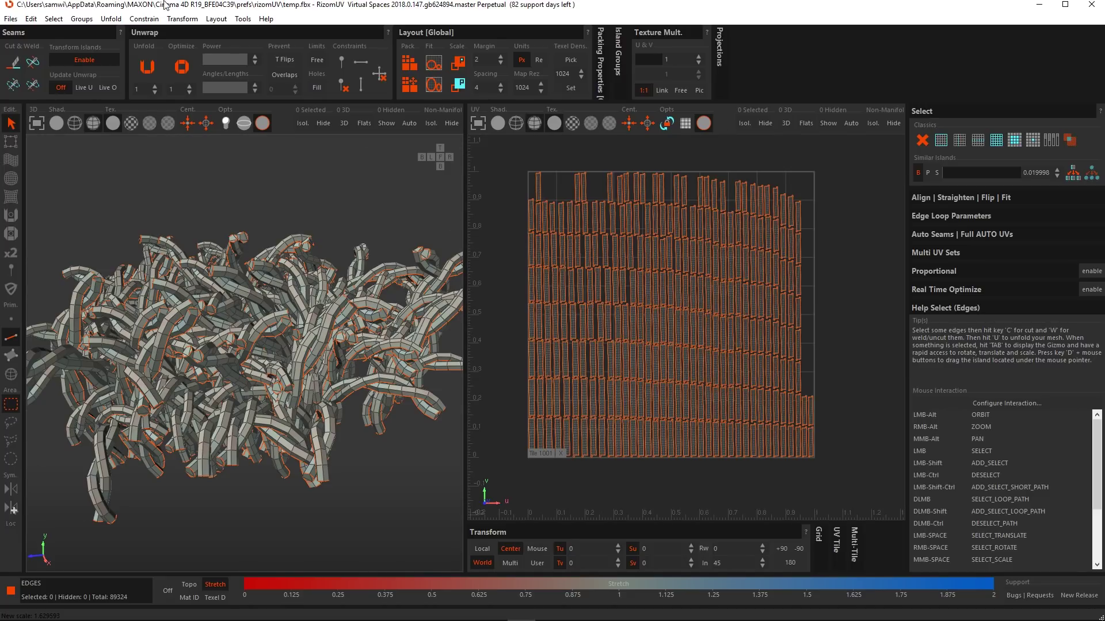
Unflatten the strand islands, pack them in the UV tile and inspect their shapes up close
click(118, 22)
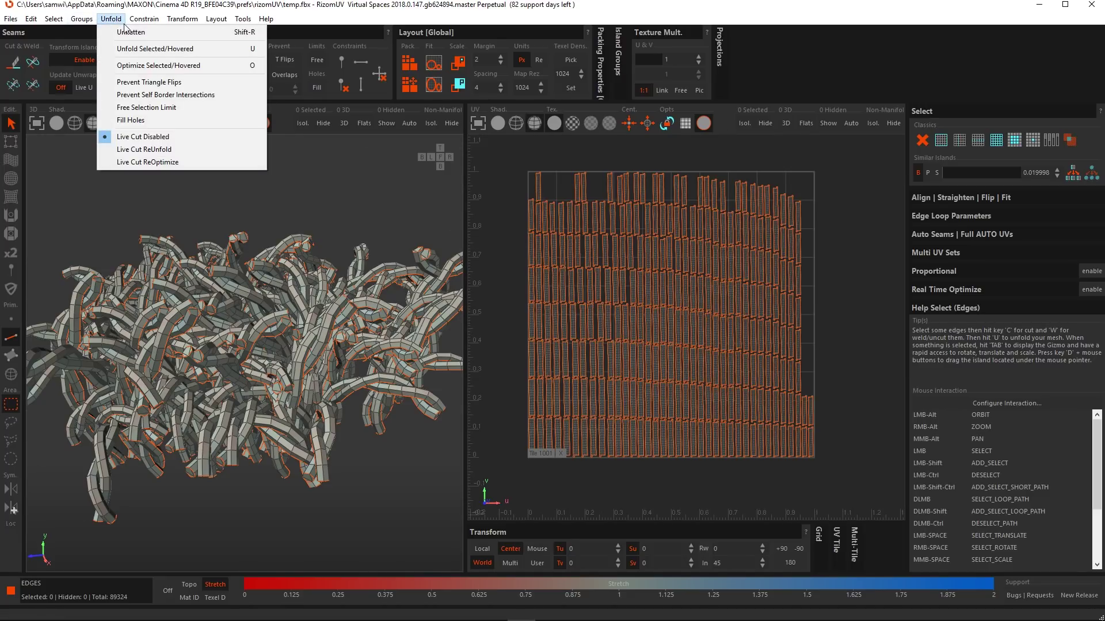
click(126, 32)
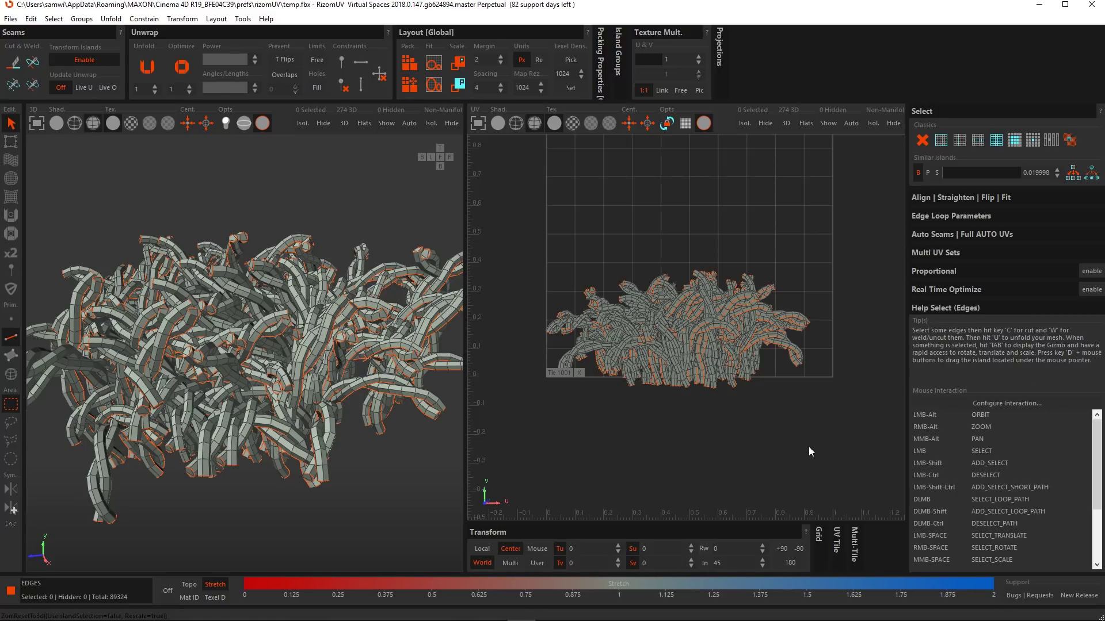
key(p)
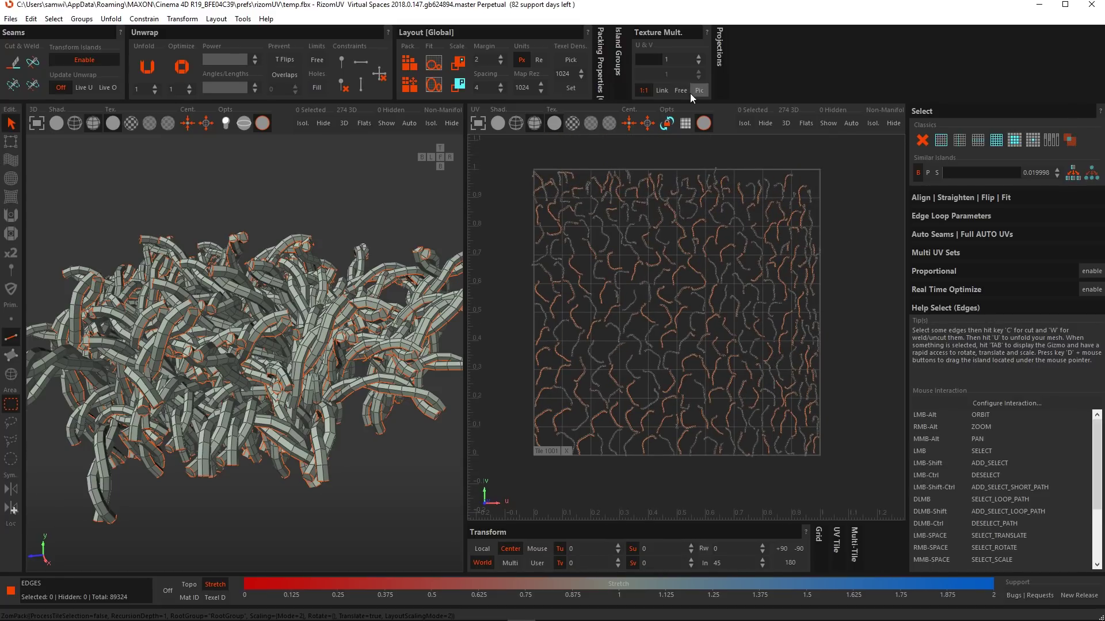
scroll(721, 254, up, 5)
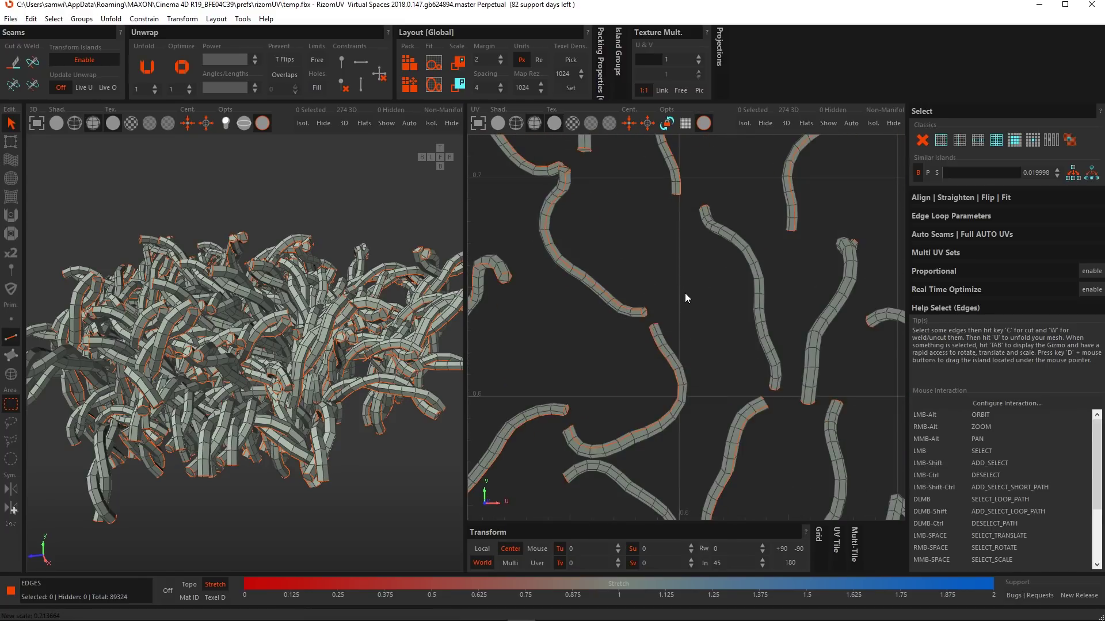
scroll(688, 297, down, 5)
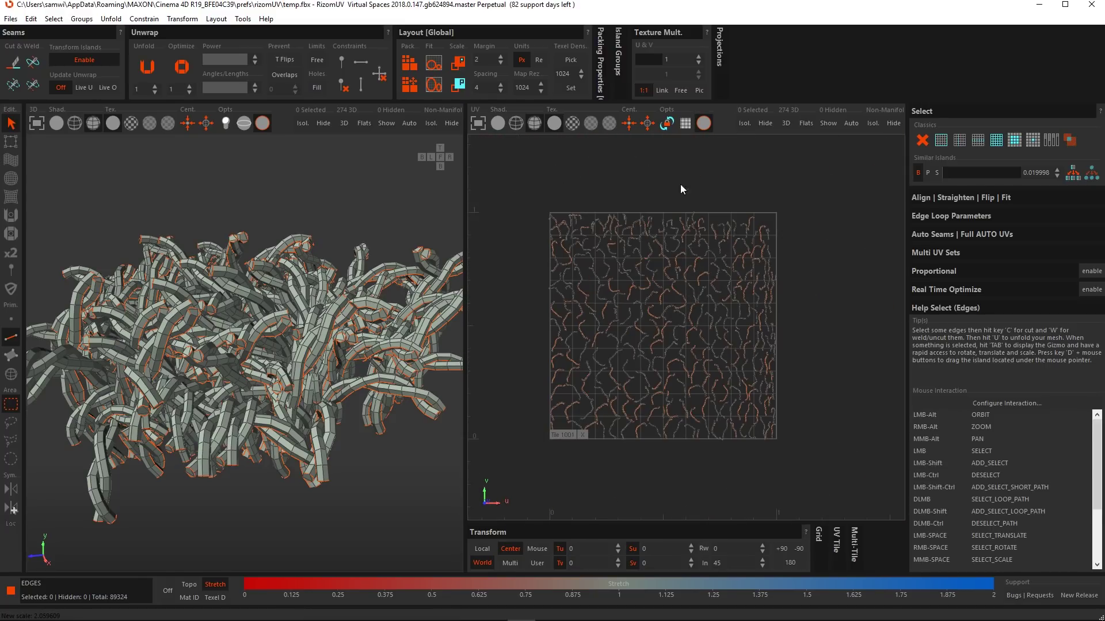
Unblock the UV viewport's orbit, tilt the view of the packed strands, and block the orbit again
click(669, 124)
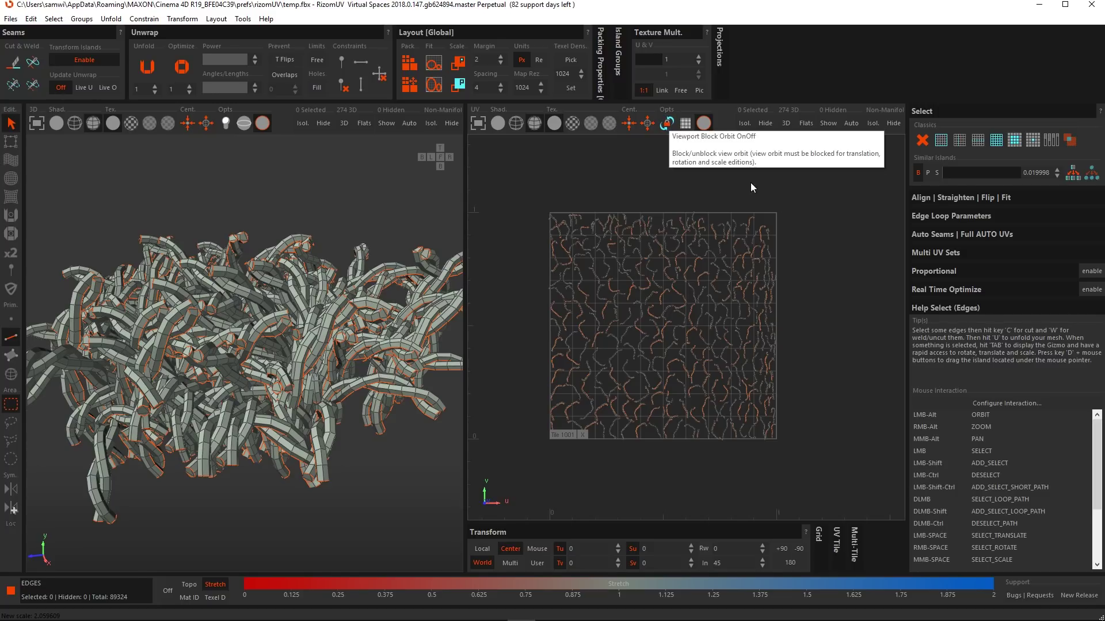
click(667, 123)
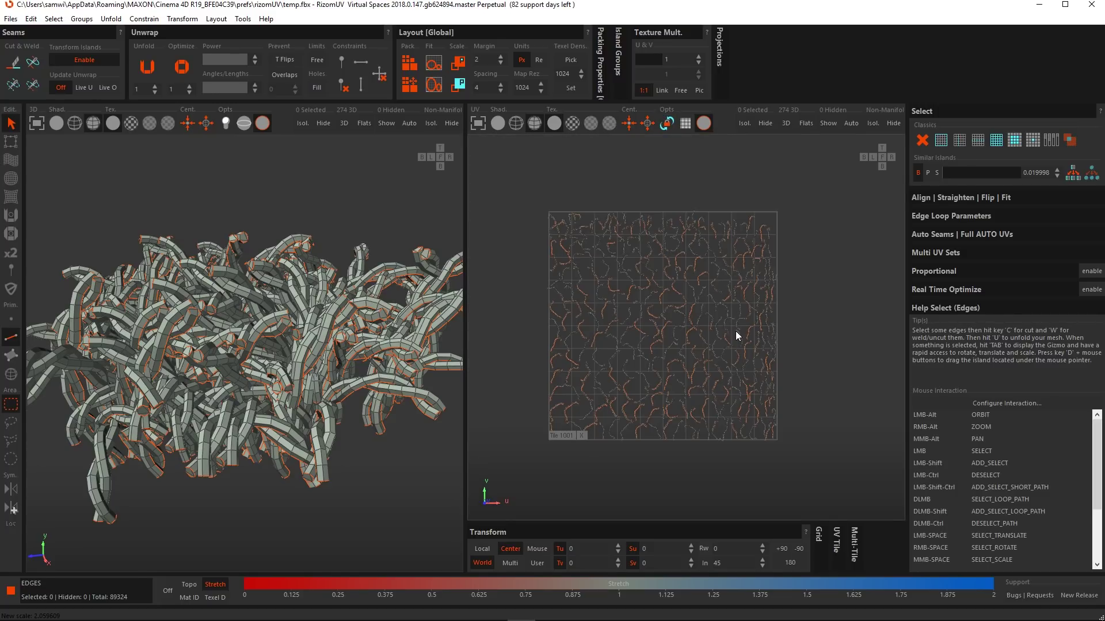
alt+drag(730, 324, 727, 279)
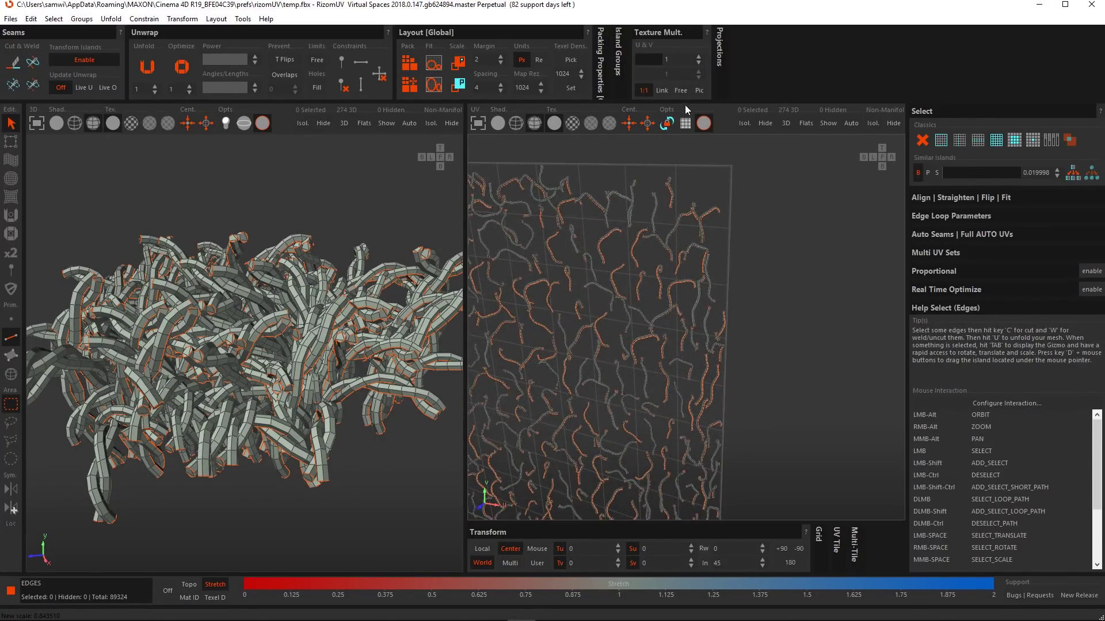
click(668, 123)
Unfold the strand islands again and pack them in the UV tile
scroll(647, 299, down, 3)
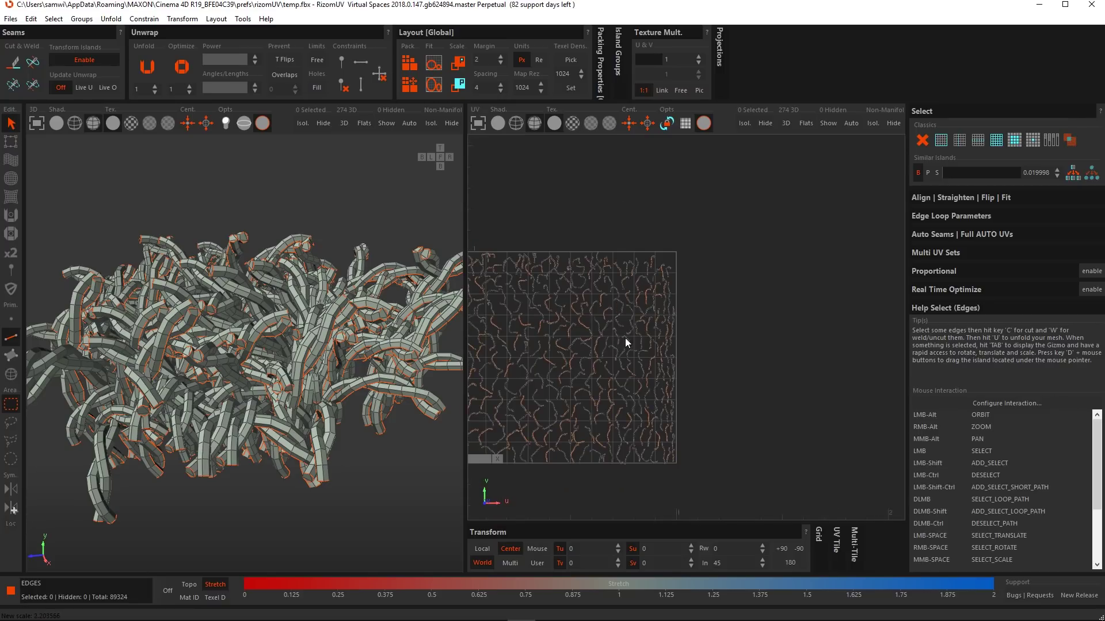
scroll(668, 310, up, 4)
scroll(673, 314, down, 2)
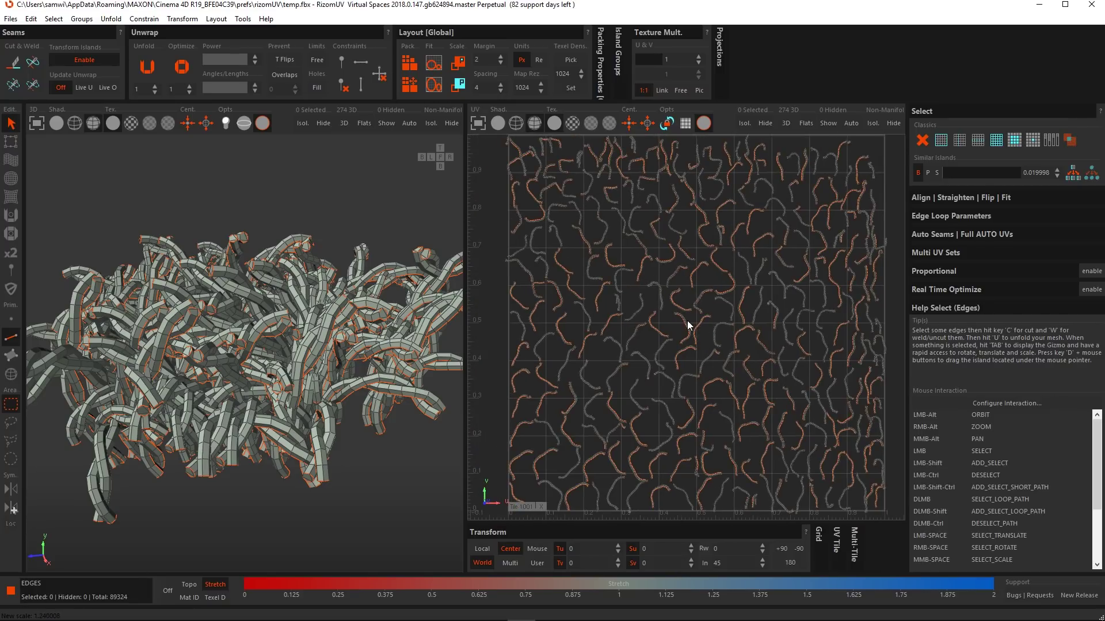
alt+middle_drag(686, 324, 680, 321)
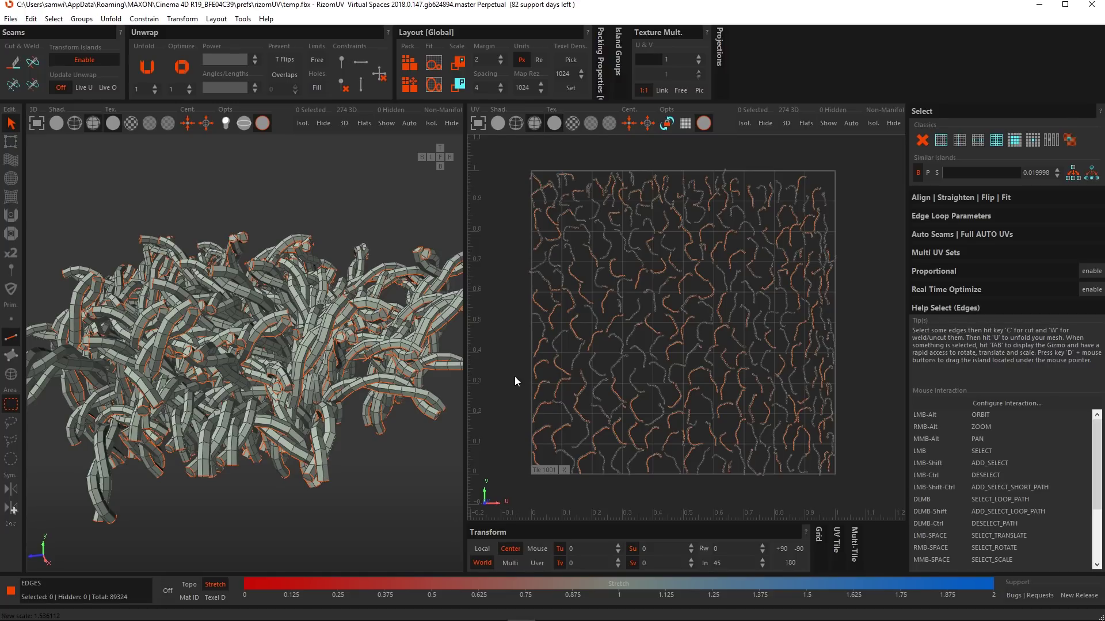
key(p)
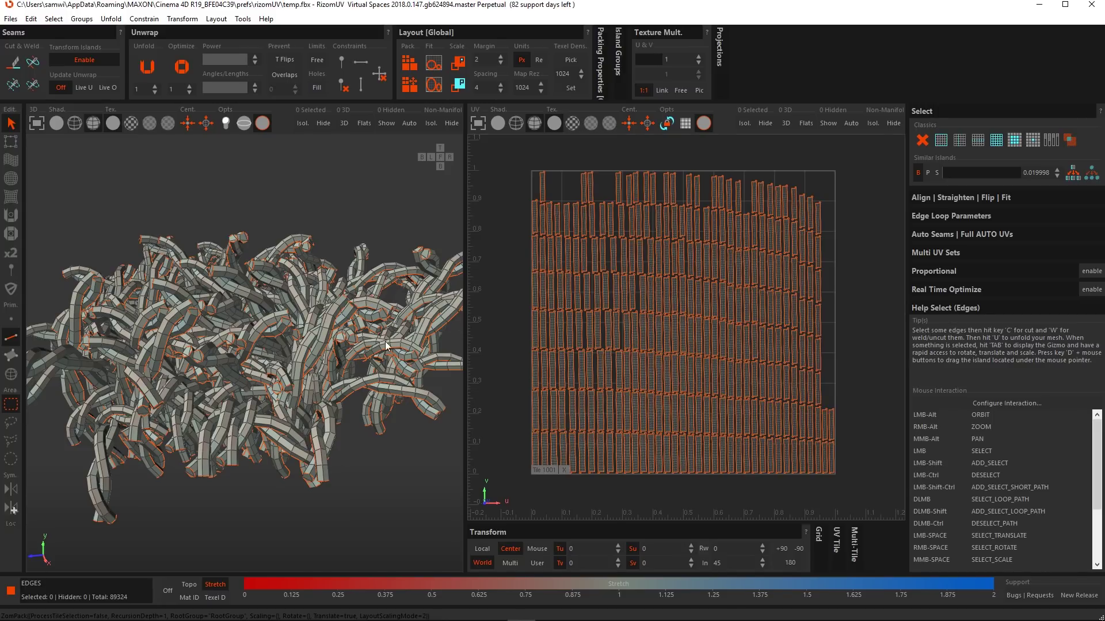
Switch to island selection and select one strand island in the upper part of the UV tile
click(18, 377)
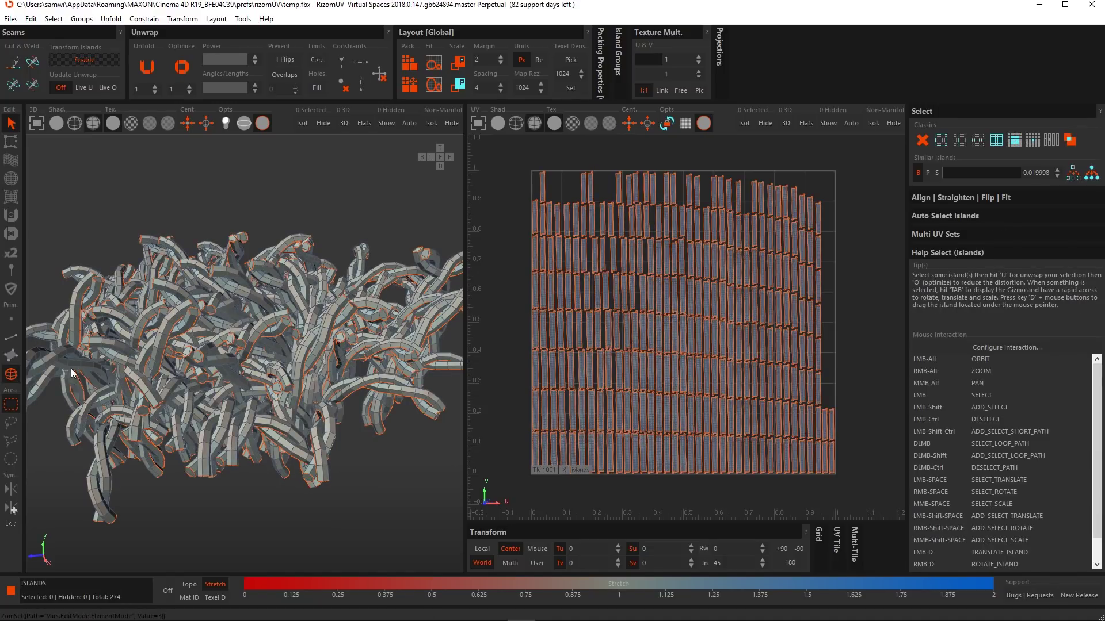
click(625, 264)
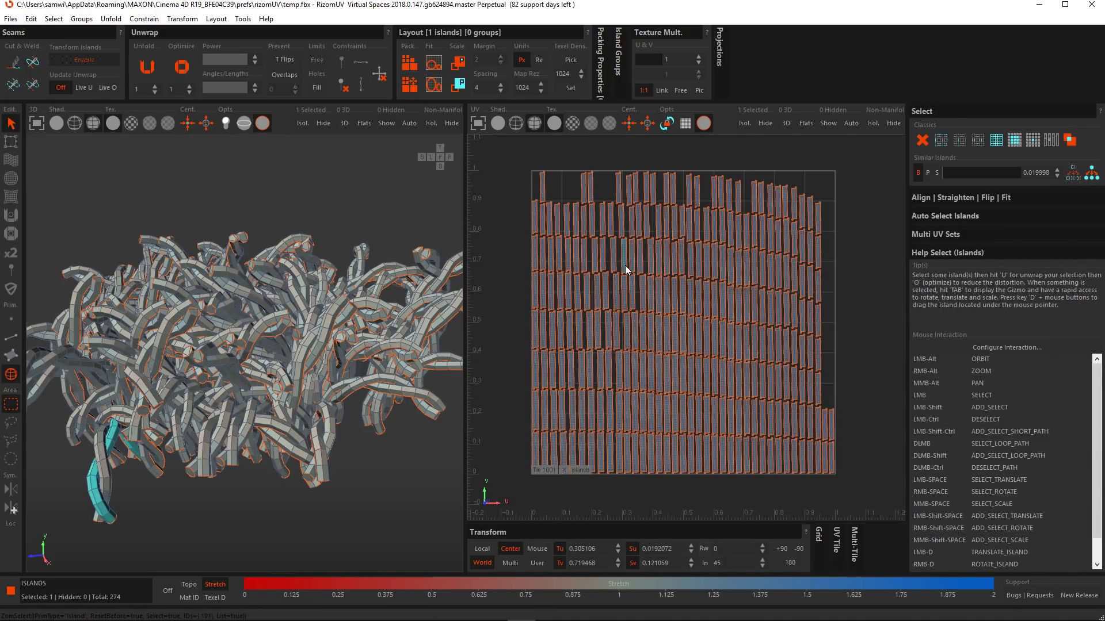
scroll(623, 263, up, 5)
scroll(621, 262, down, 5)
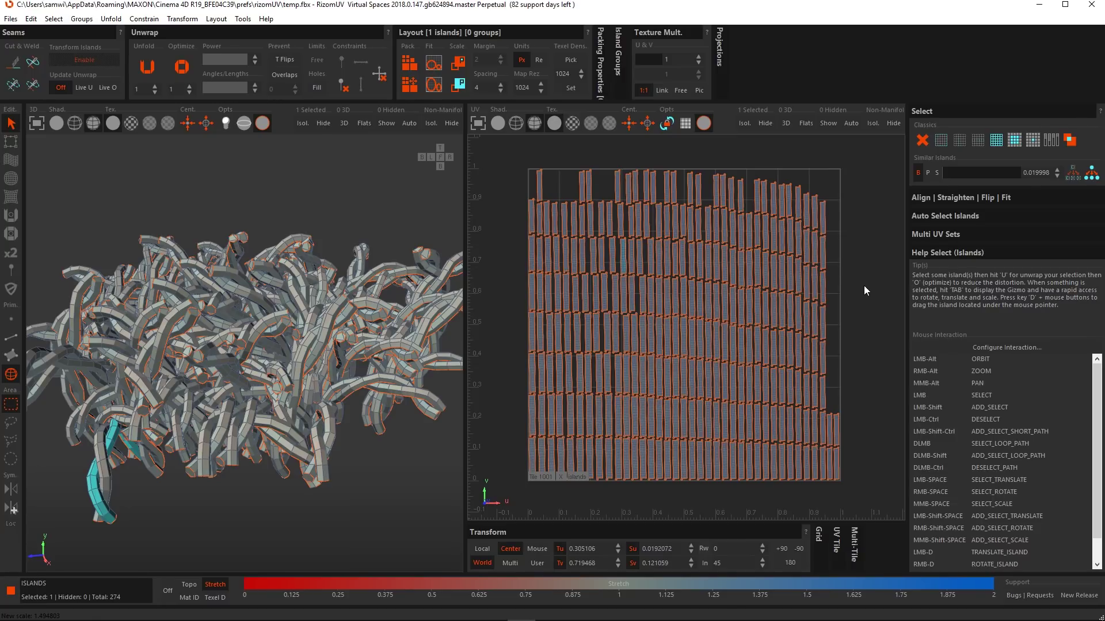
Expand the align and straighten tools and stack all similar islands onto the selected strand island
click(958, 106)
click(958, 129)
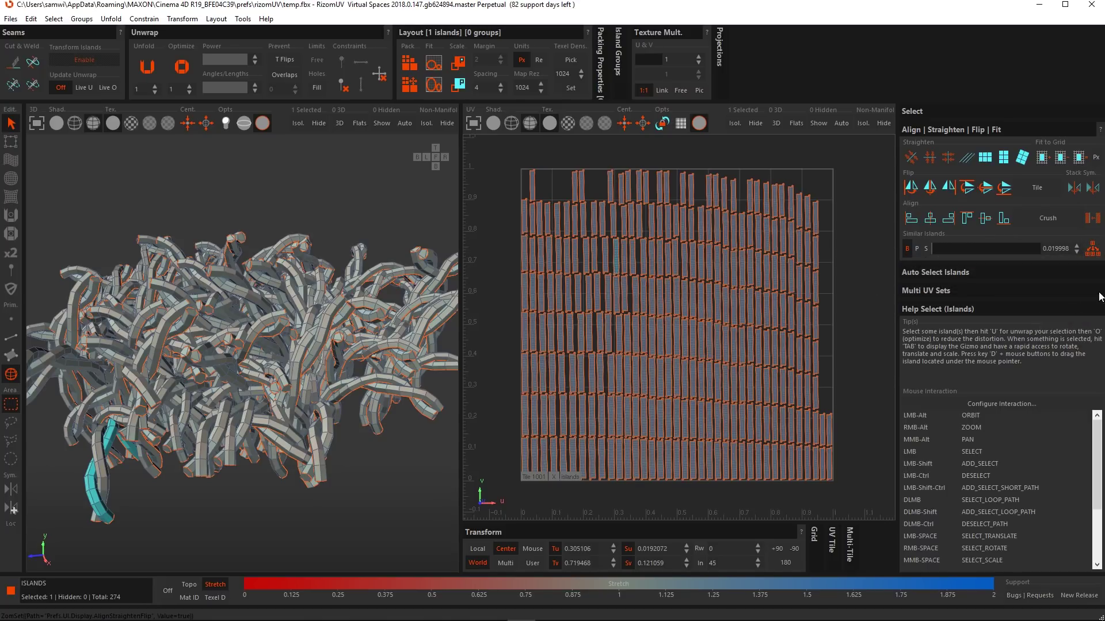
click(1092, 248)
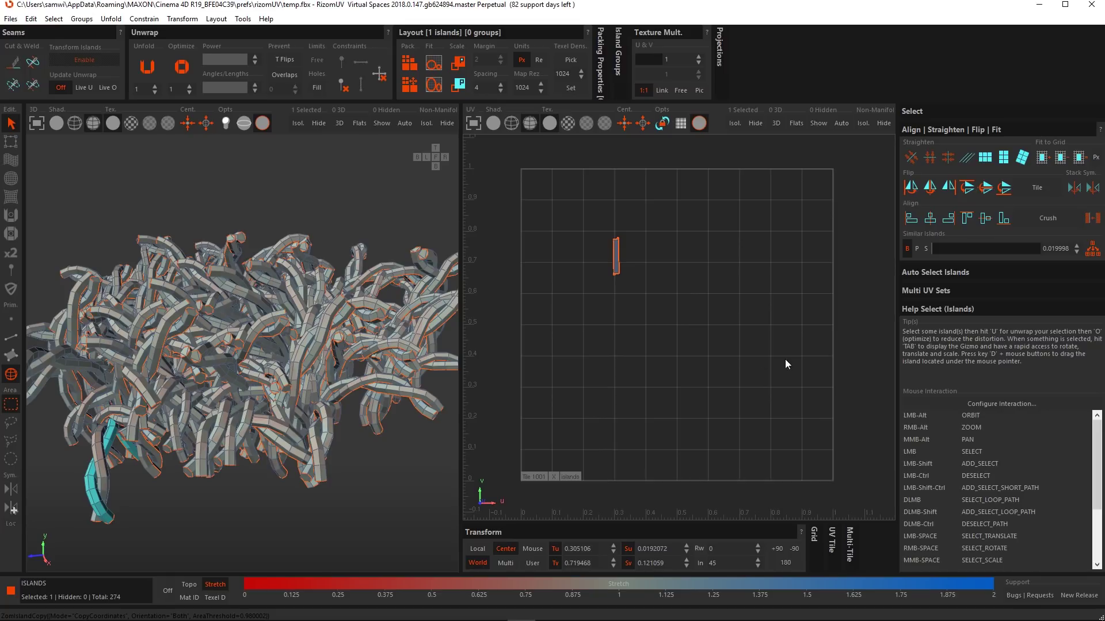
Move two of the stacked UV islands out of the stack, one to each side
scroll(627, 250, up, 5)
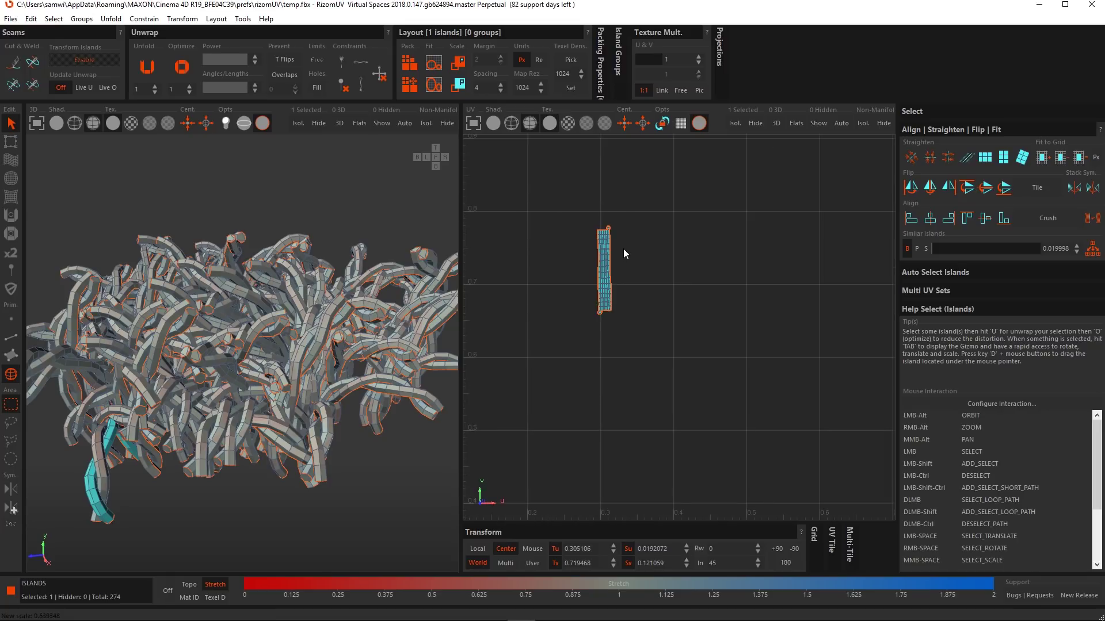
click(692, 295)
click(630, 284)
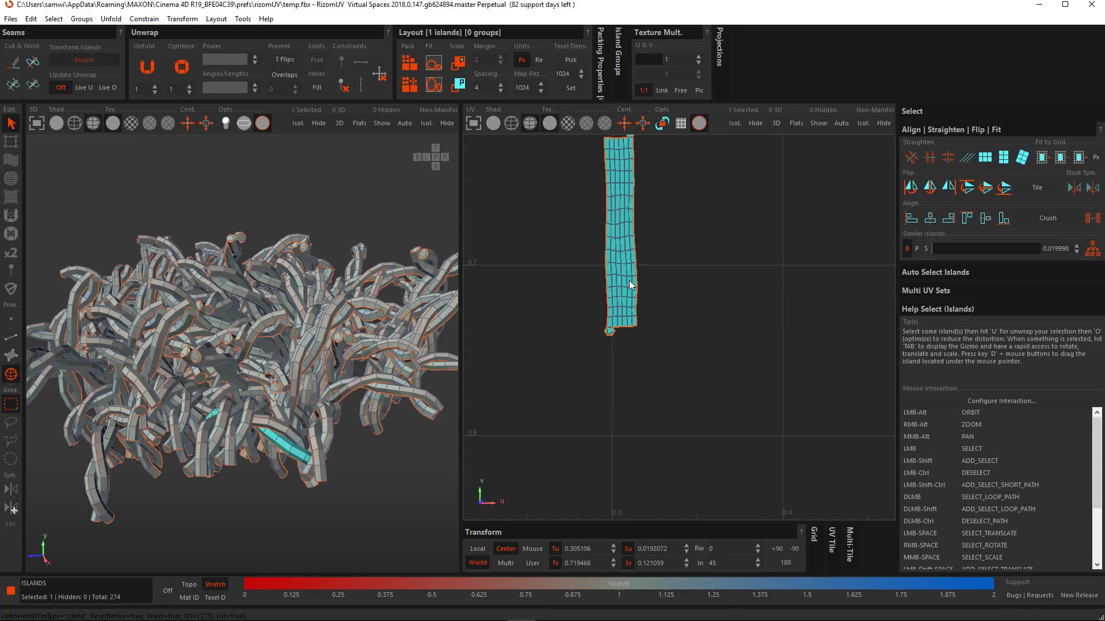
drag(624, 254, 770, 295)
click(619, 271)
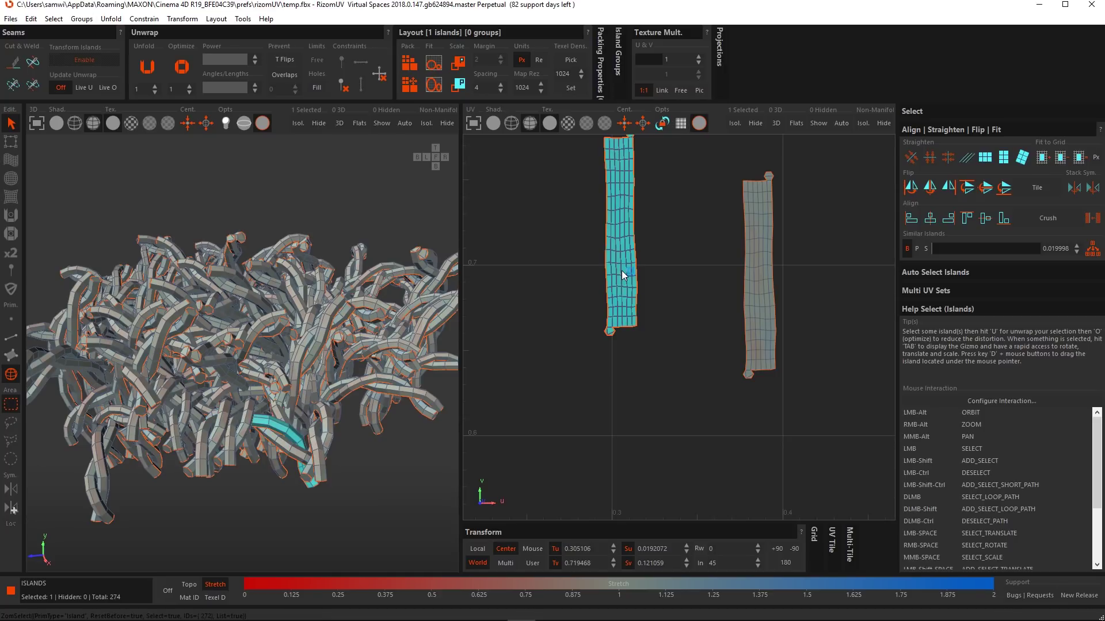
drag(621, 270, 493, 332)
scroll(616, 376, down, 5)
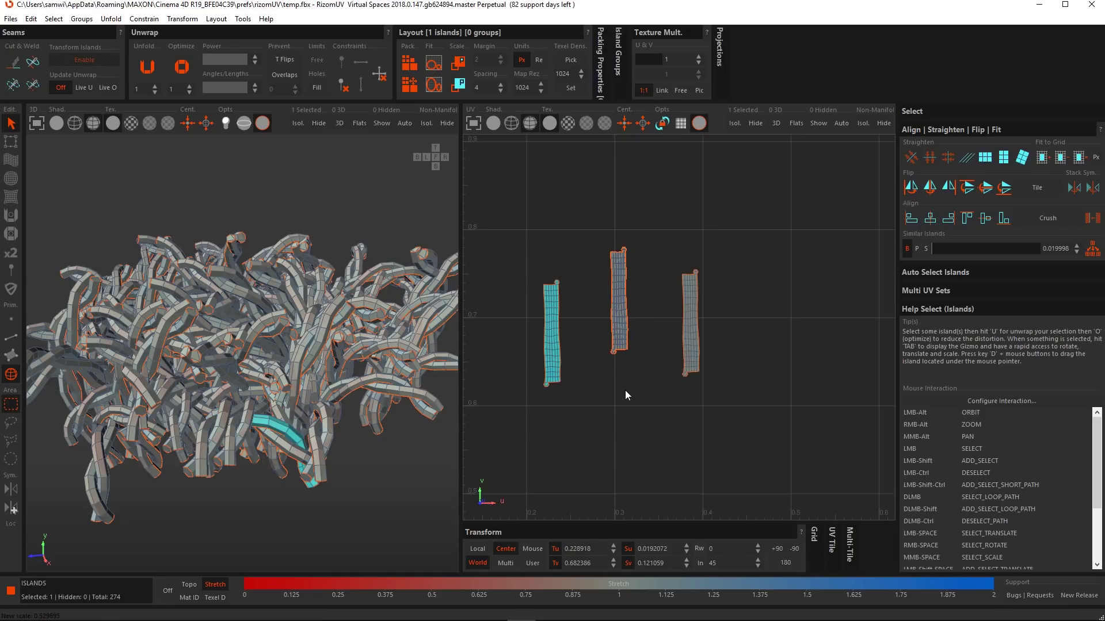
Undo both island moves and clear the selection
key(ctrl+z)
key(ctrl+z)
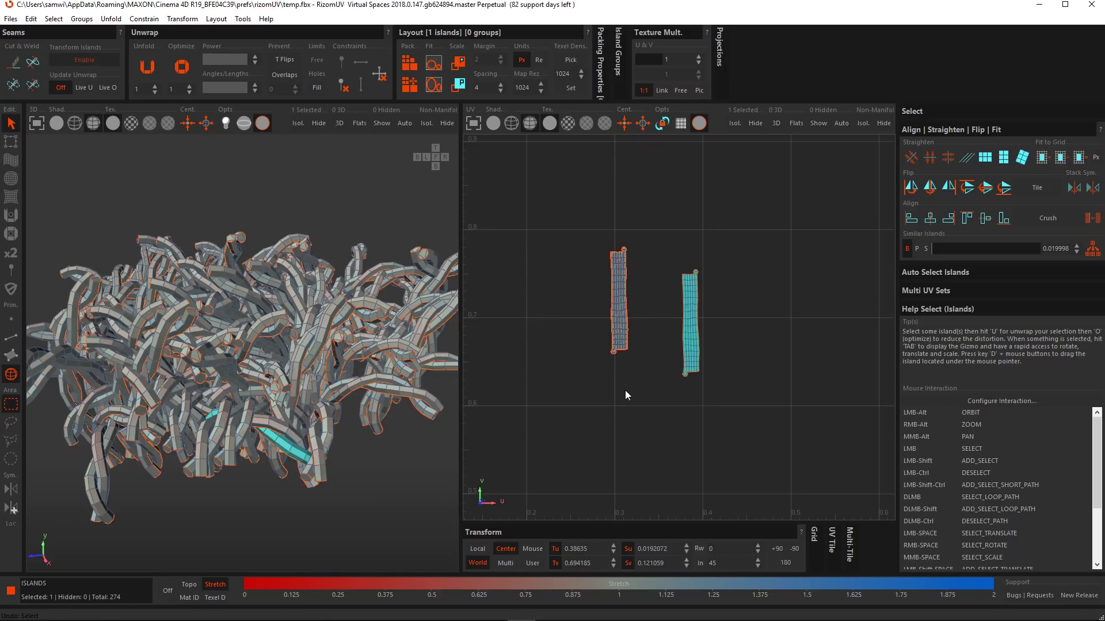
key(ctrl+z)
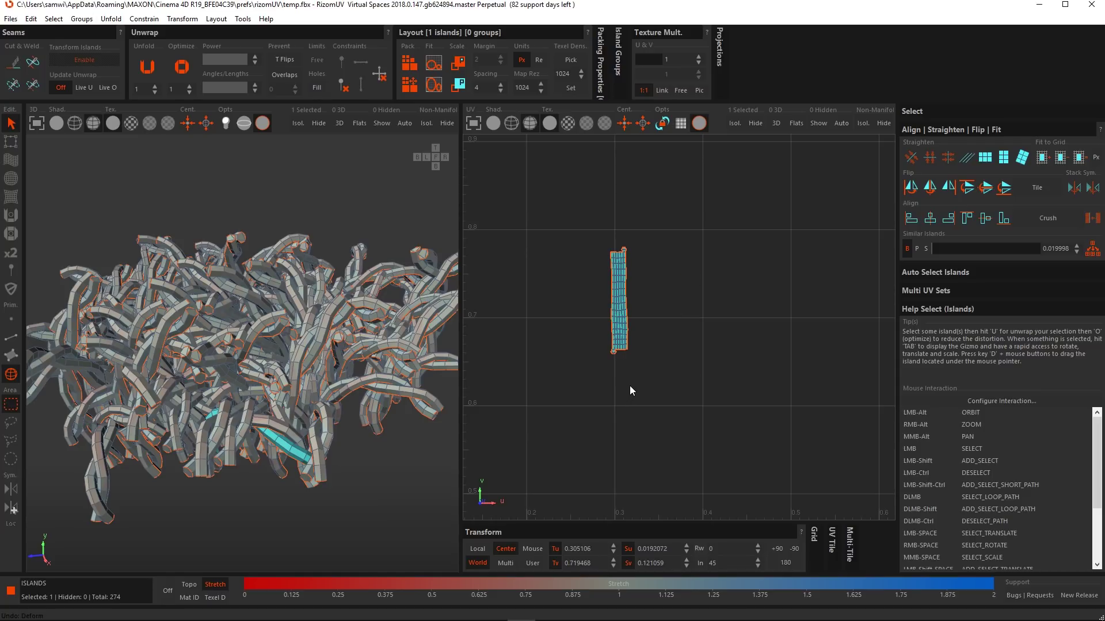
click(676, 328)
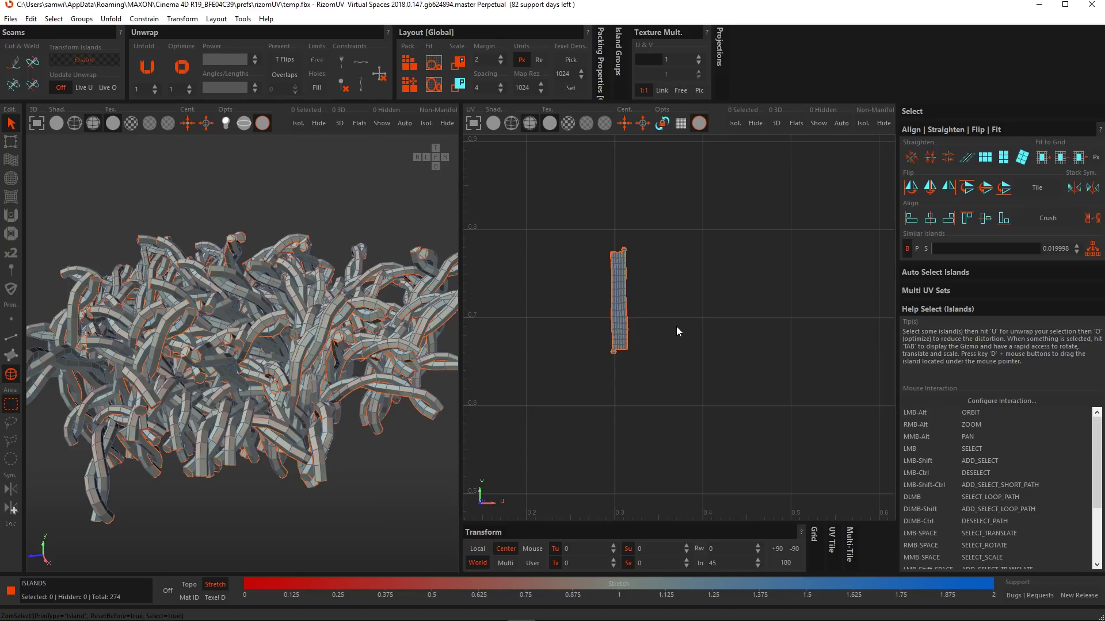
Pack all the stacked UV islands across the UV tile
scroll(676, 326, down, 5)
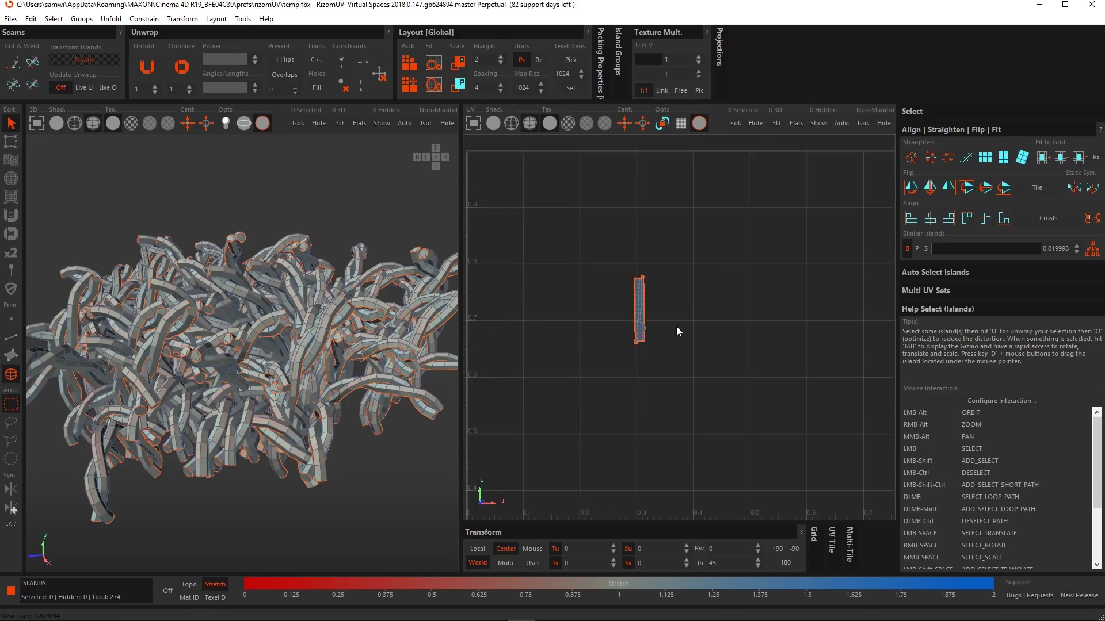
scroll(687, 332, down, 4)
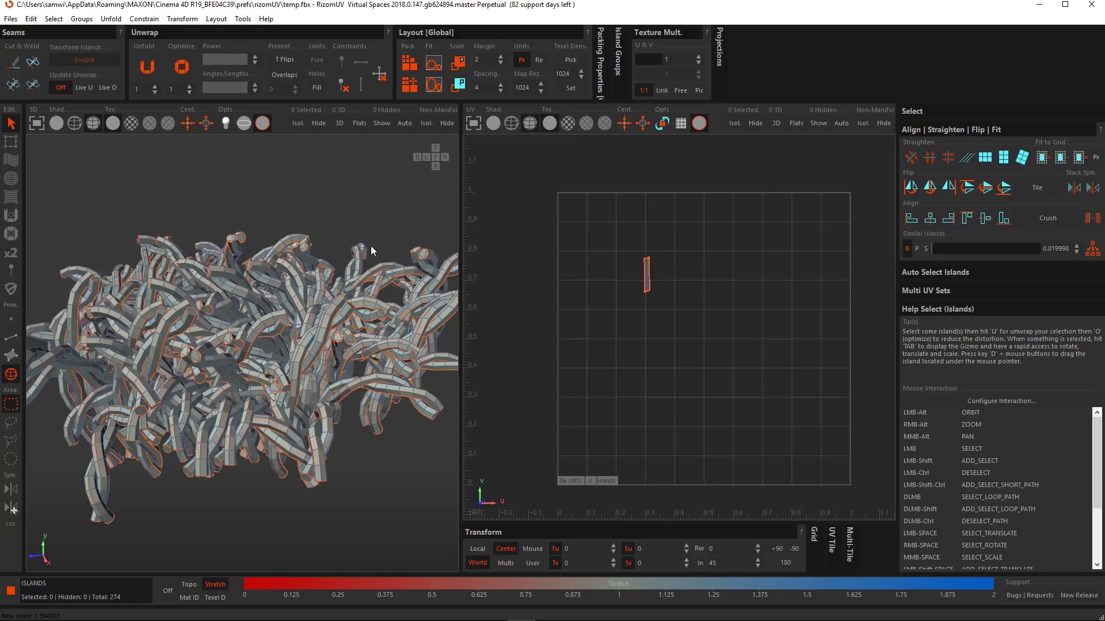
scroll(281, 331, down, 2)
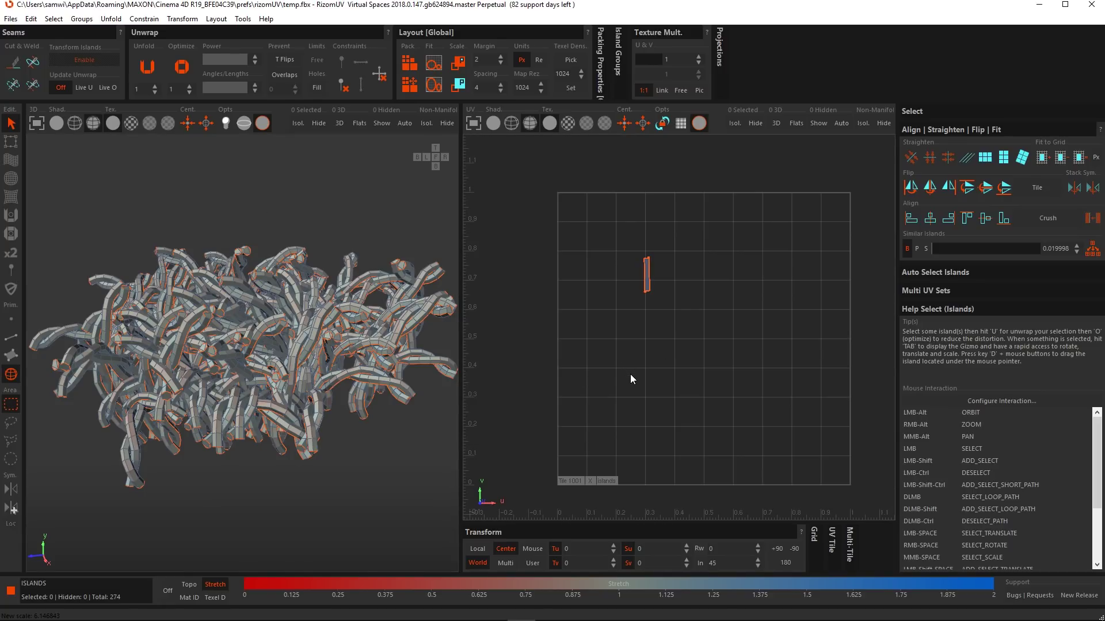
key(p)
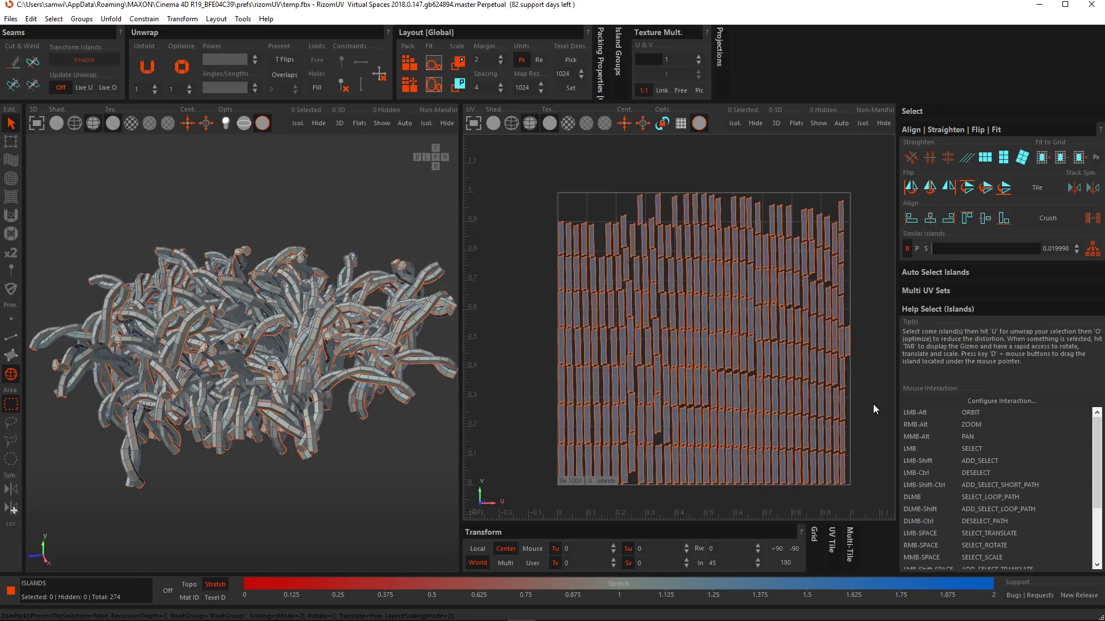
Show the island group options and group all islands similar to one selected strip into a stack
click(617, 55)
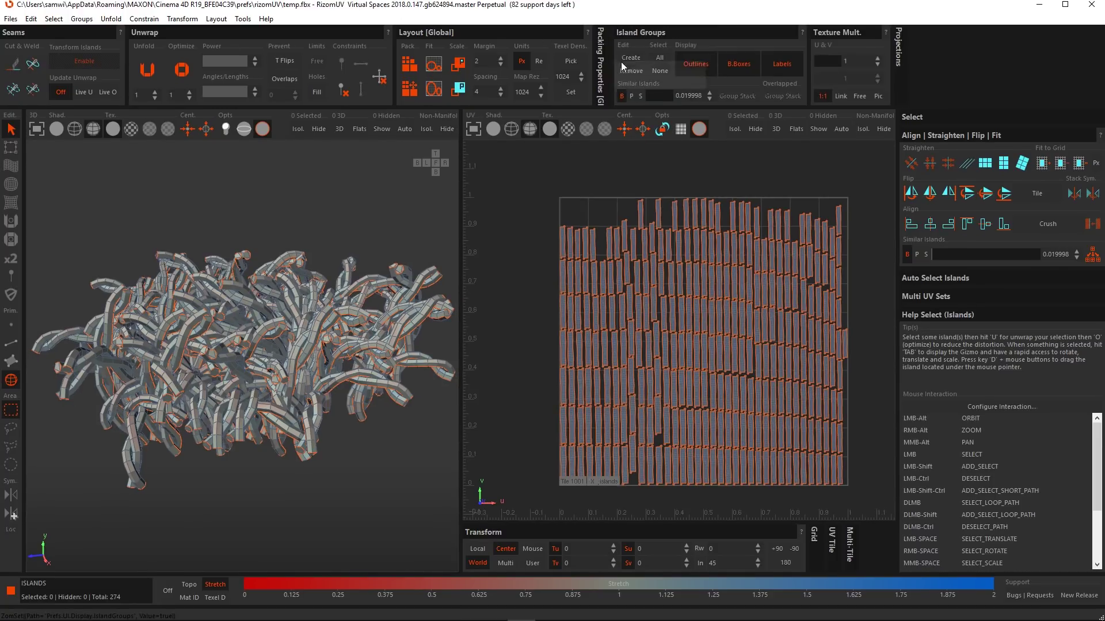
click(659, 275)
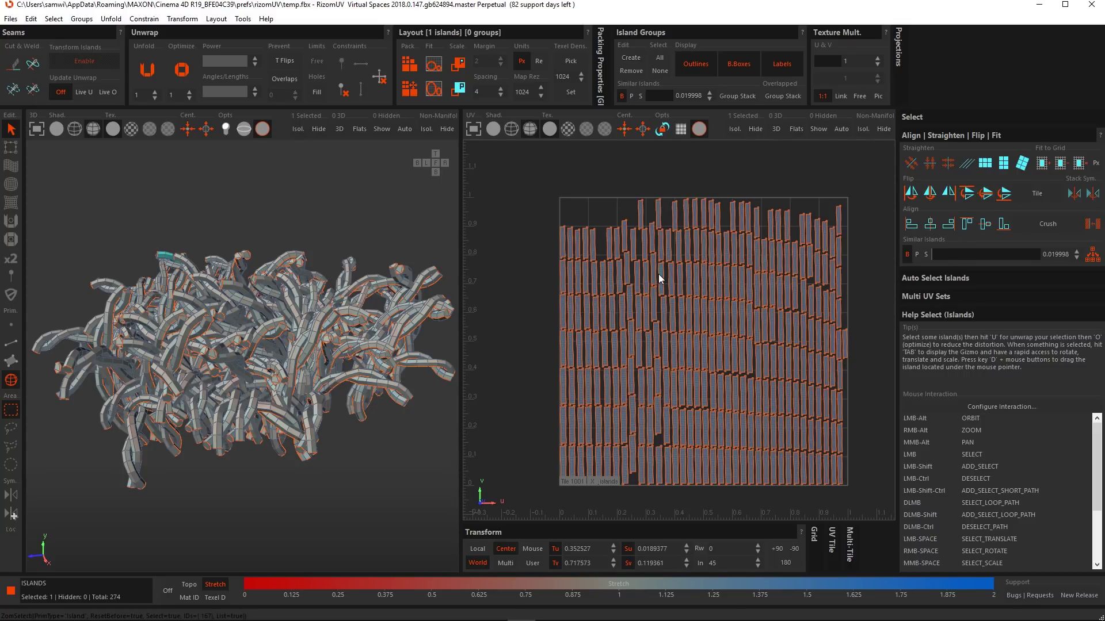
click(737, 96)
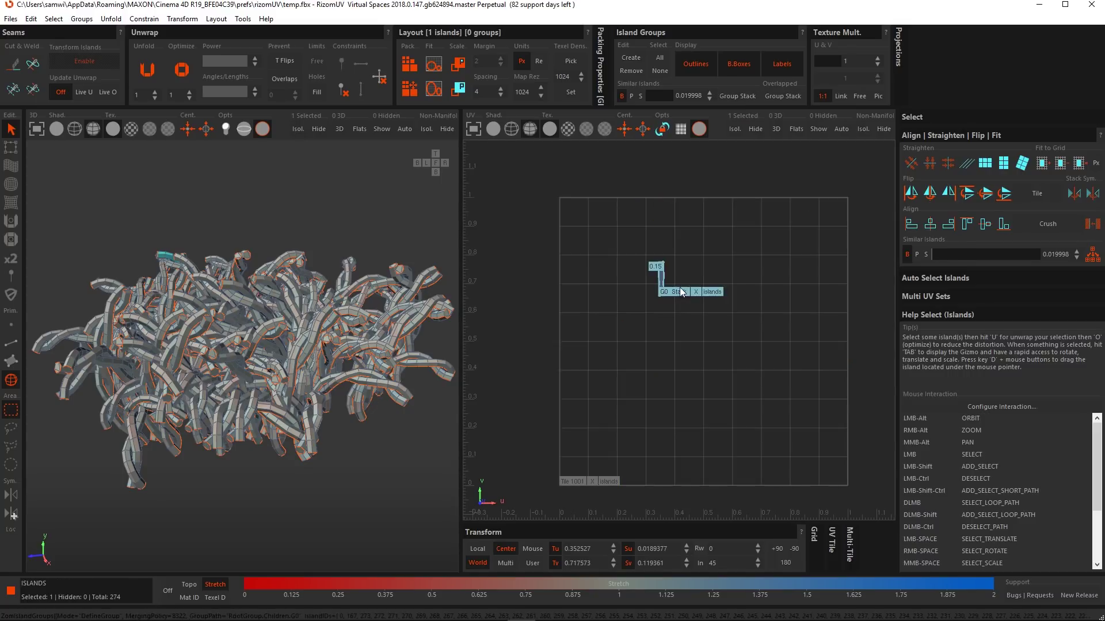
scroll(671, 299, up, 4)
scroll(668, 293, up, 2)
alt+middle_drag(666, 294, 734, 311)
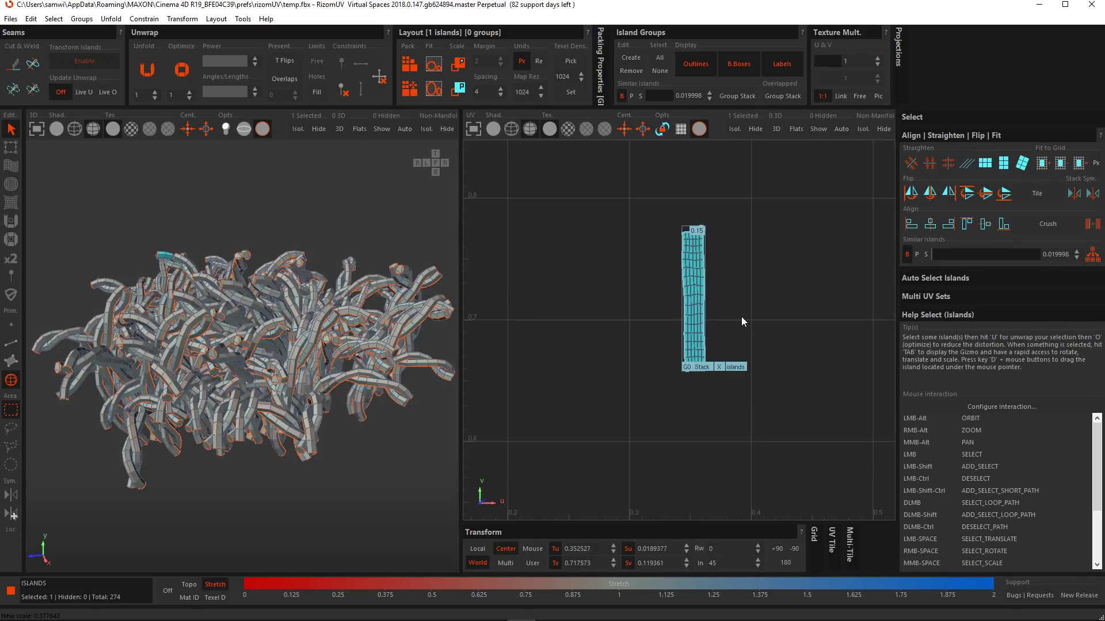
Pack the stacked island group so it fills the height of the UV tile
scroll(695, 370, up, 5)
scroll(767, 398, down, 10)
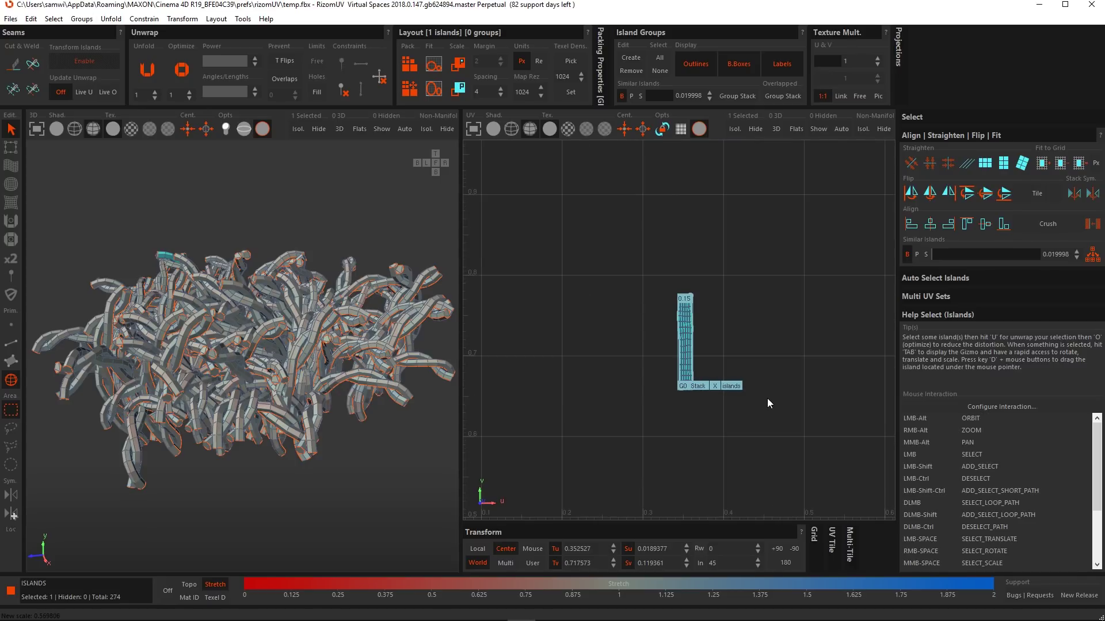
key(p)
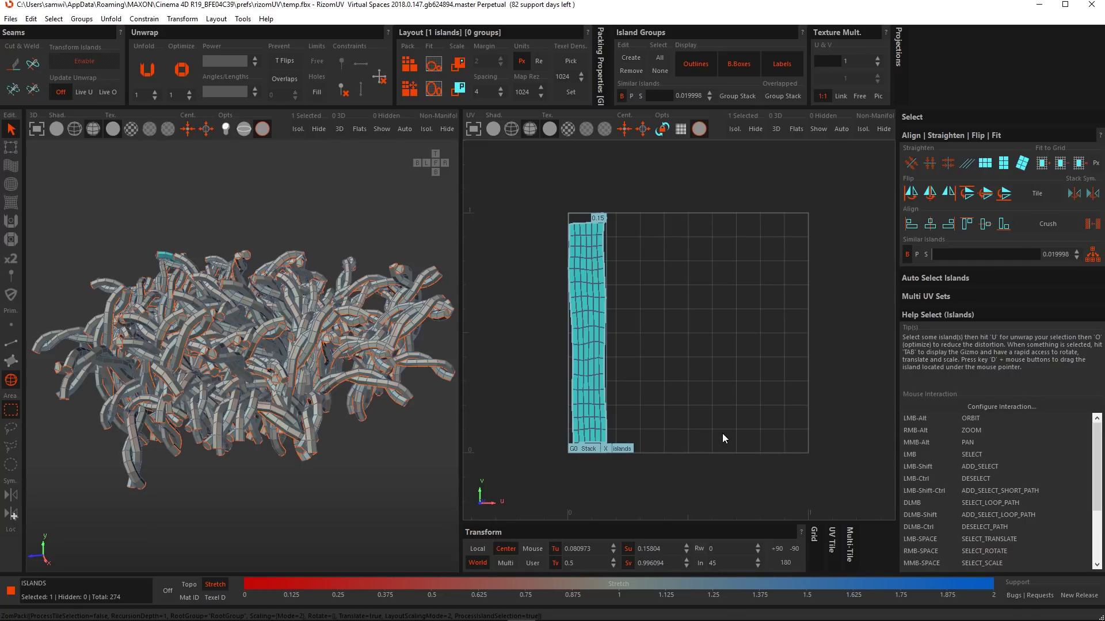
Delete the stack group and pack the separate islands across the UV tile again
click(579, 472)
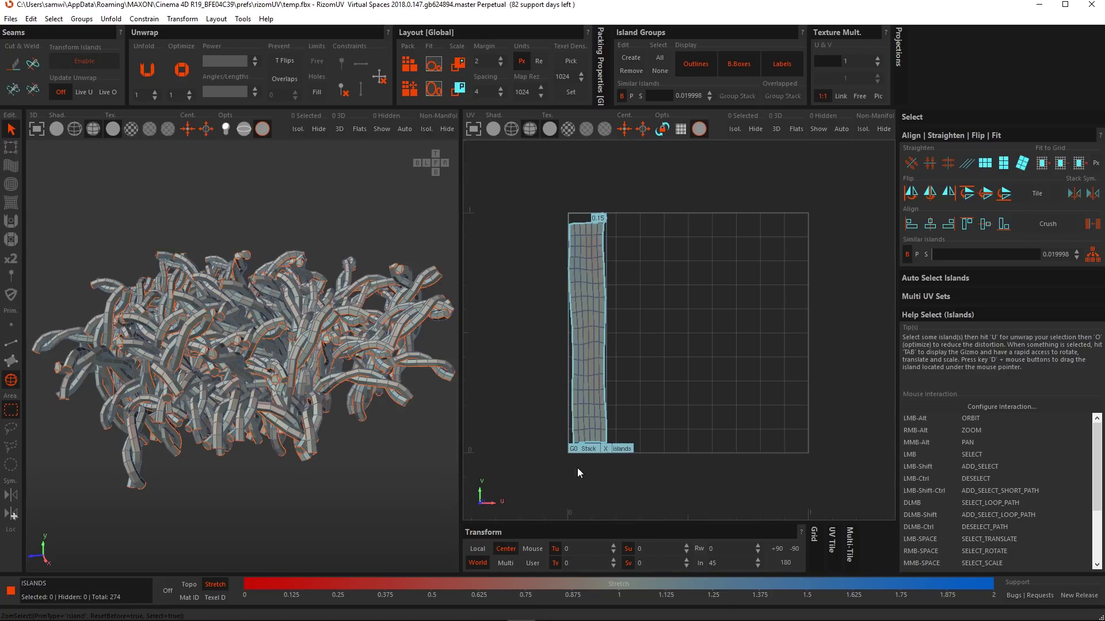
click(583, 450)
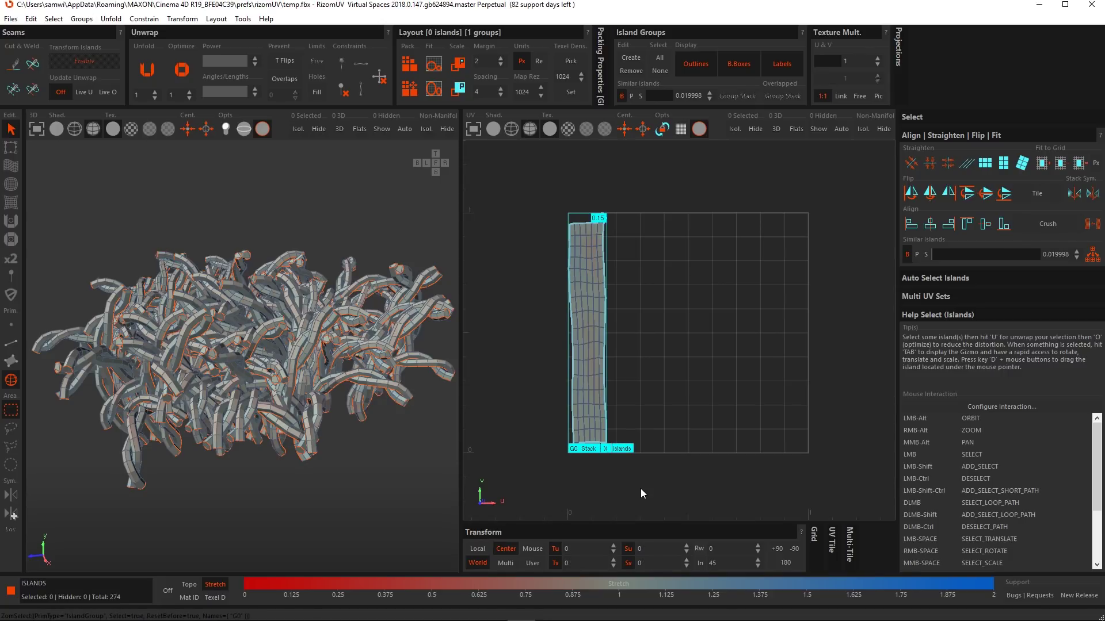
key(Delete)
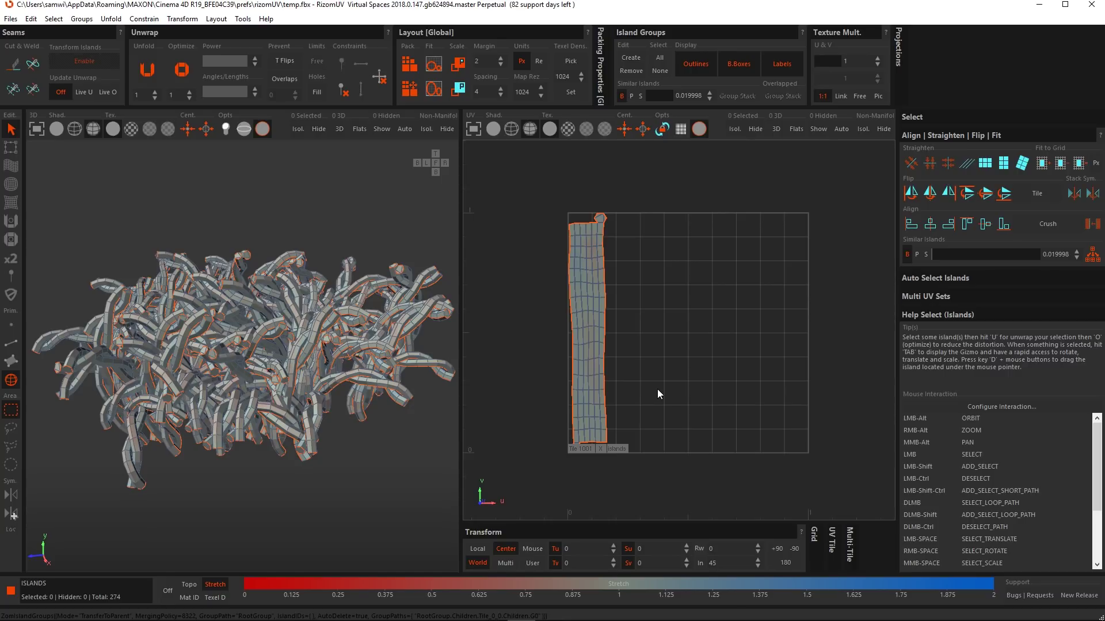
key(p)
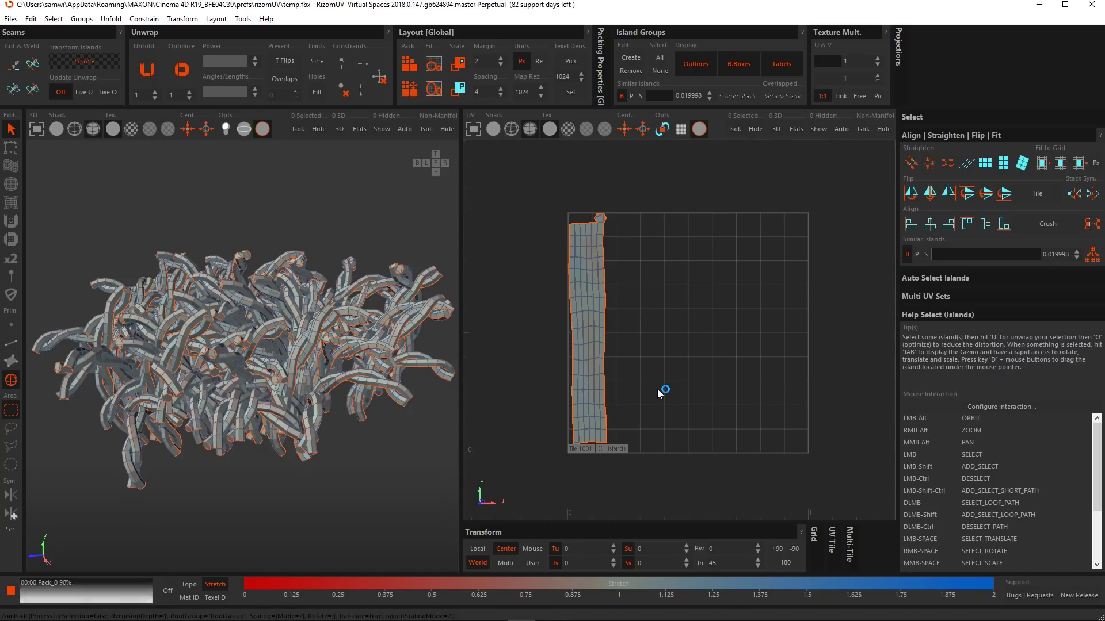
Switch to edge selection mode for working on the tall islands in the uppermost row
scroll(653, 292, up, 8)
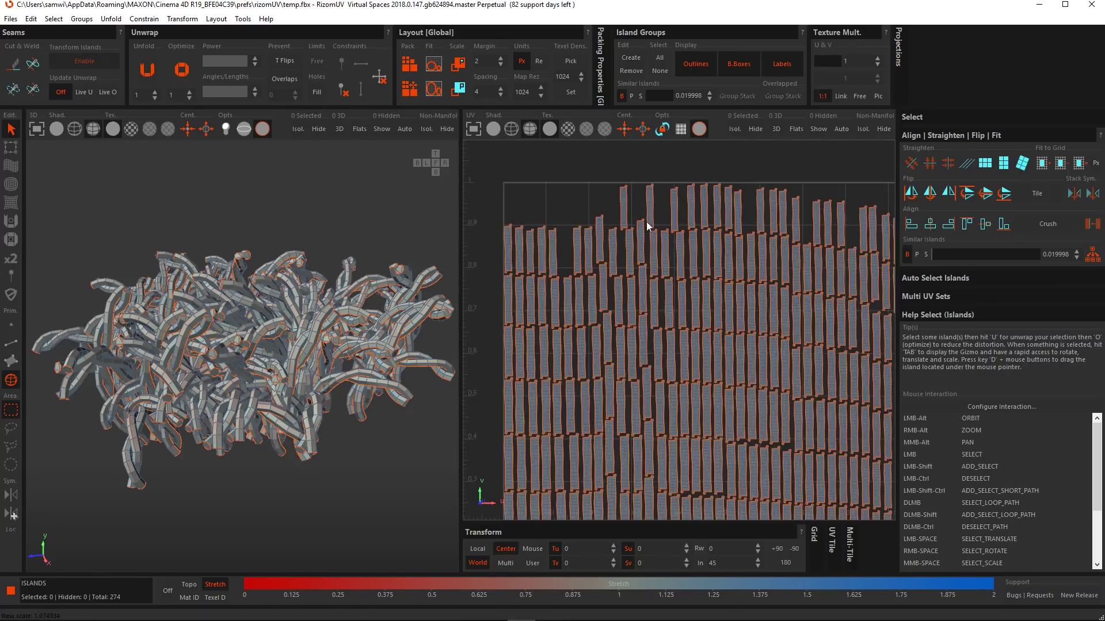
alt+middle_drag(653, 220, 661, 264)
scroll(662, 339, up, 2)
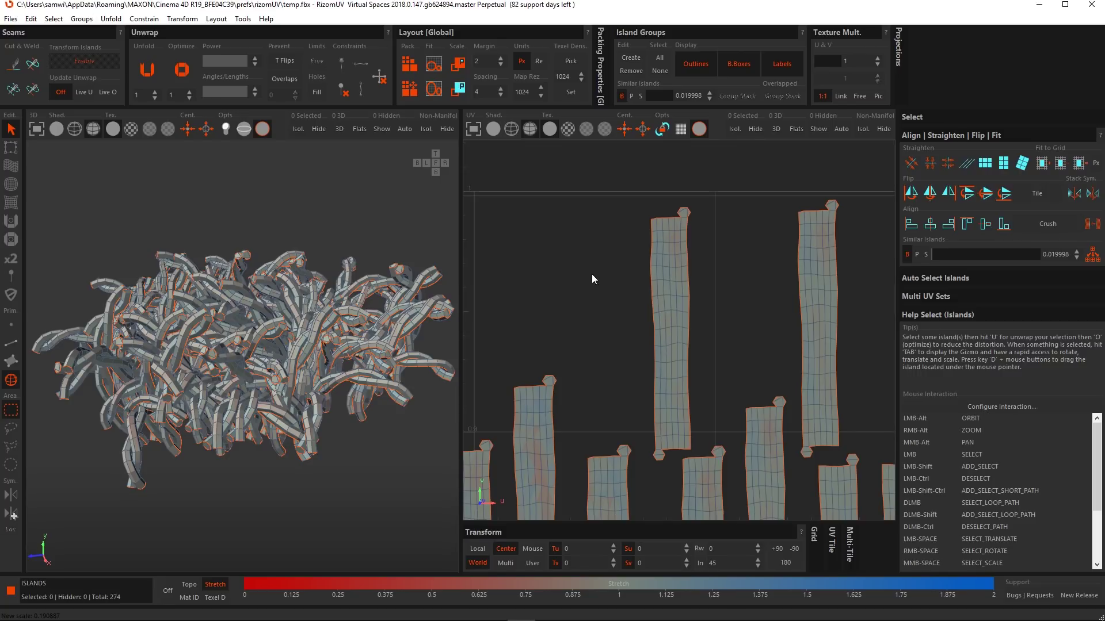
key(F2)
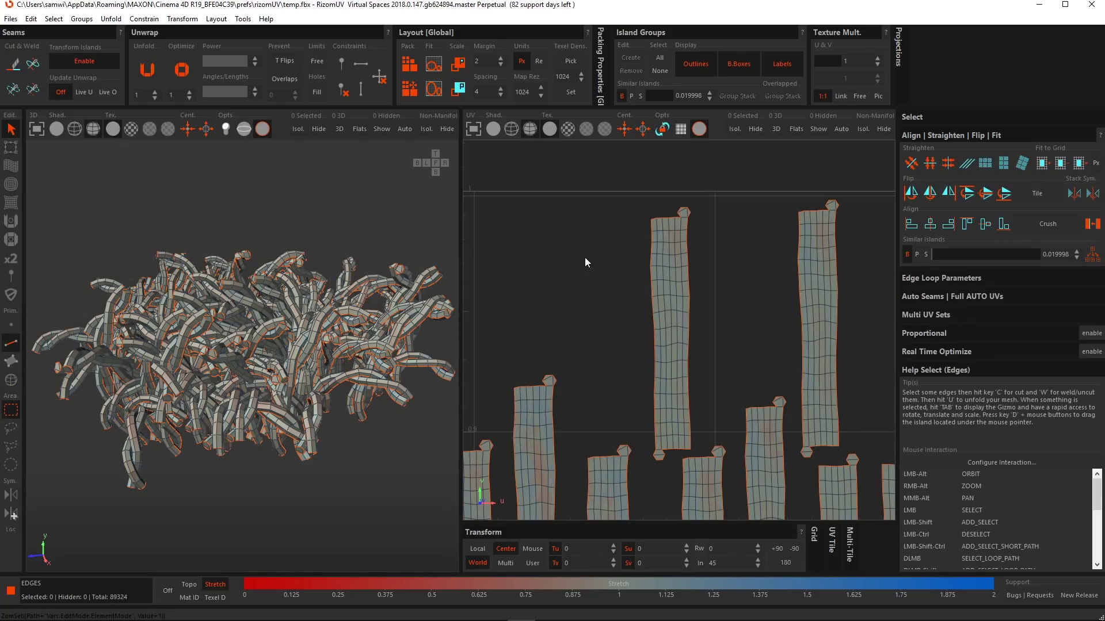
Try cutting the tall island along a vertical edge loop, undo it and clear the selection
double_click(661, 255)
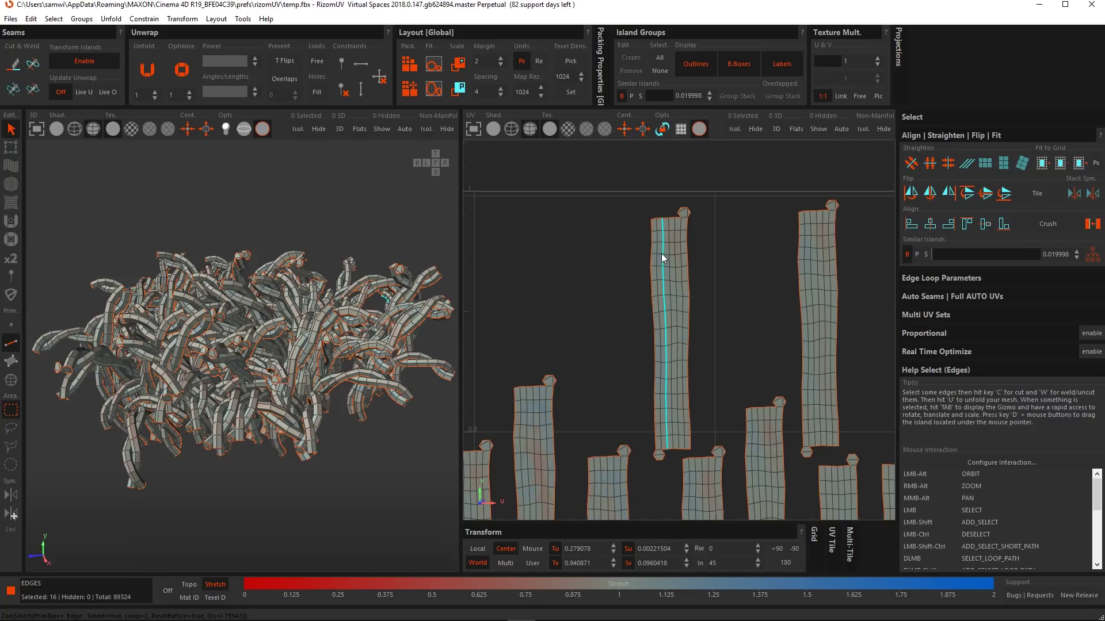
key(c)
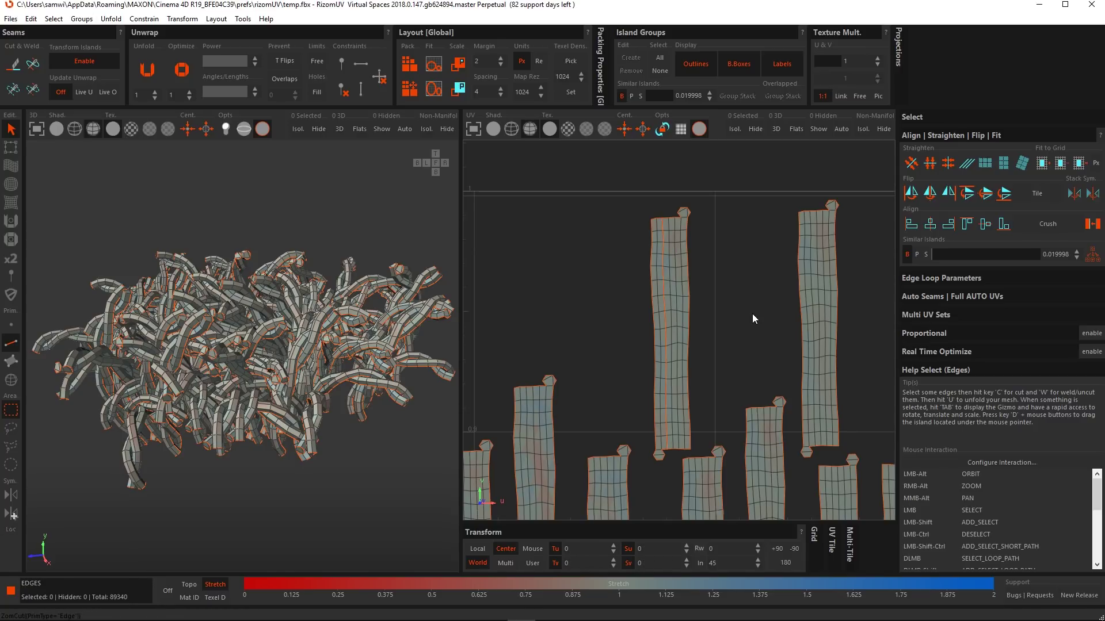
key(ctrl+z)
key(ctrl+z)
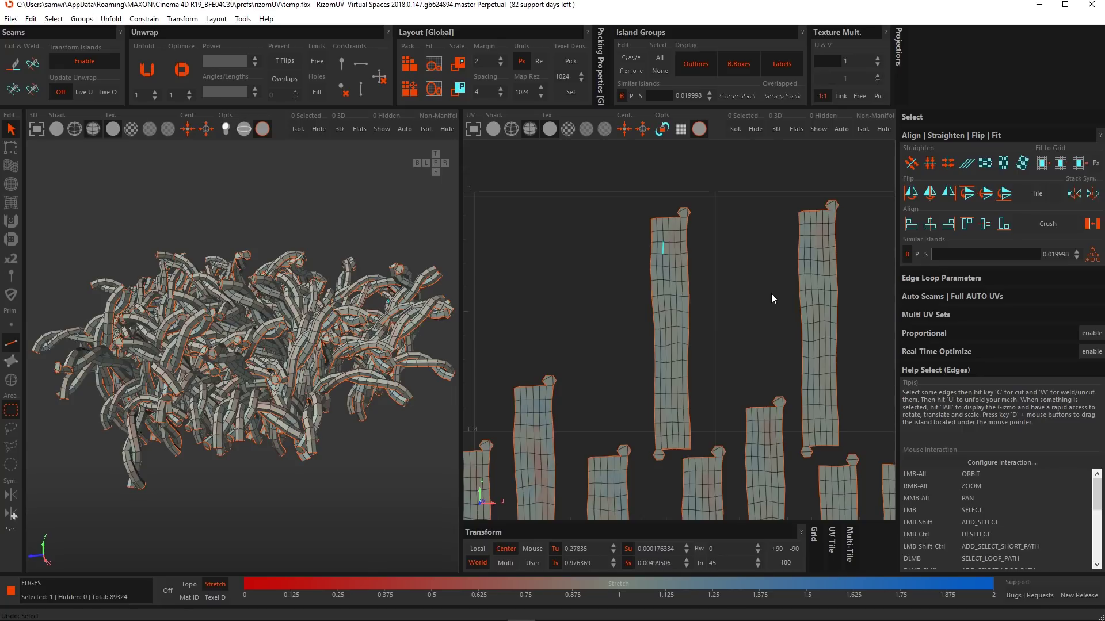
click(772, 294)
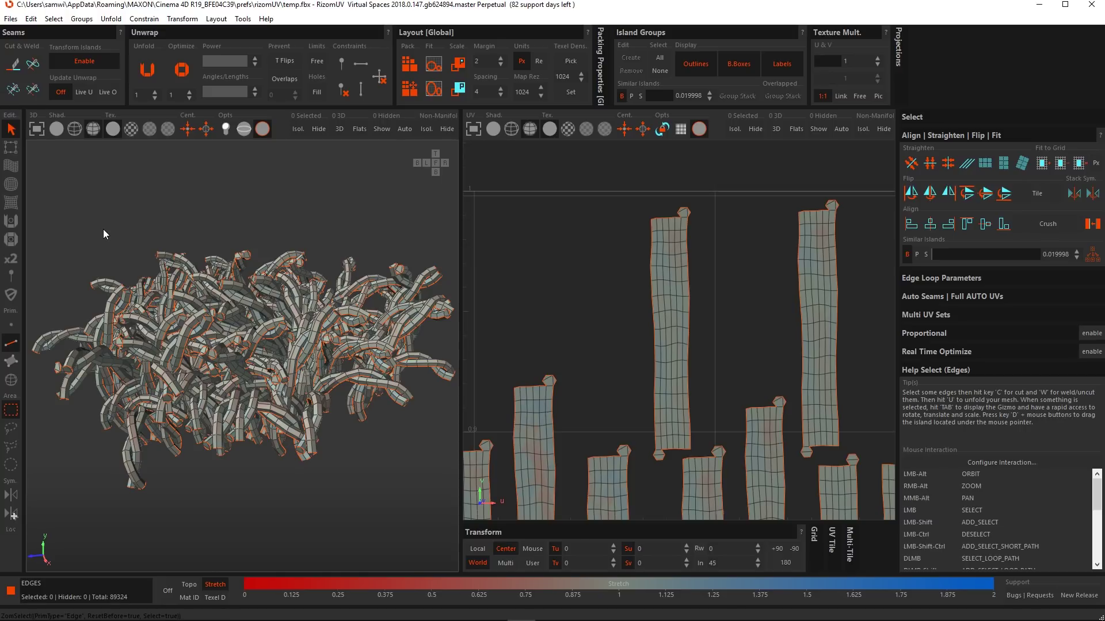
Turn on Live U updating and try cutting the tall island across a horizontal edge loop near its upper end
click(82, 94)
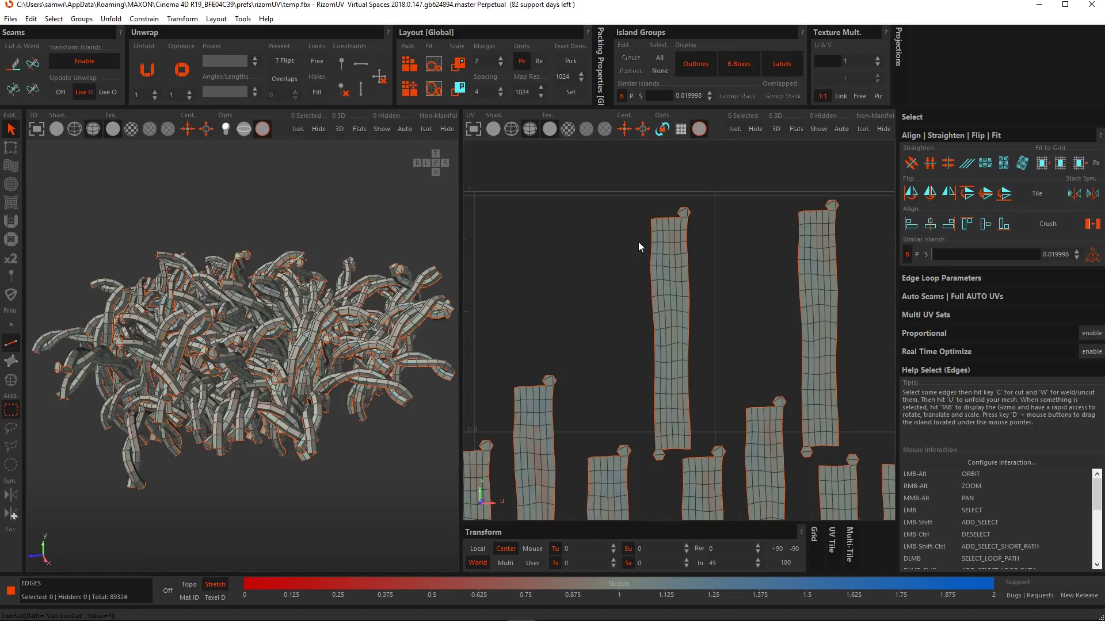
scroll(644, 247, up, 5)
double_click(682, 237)
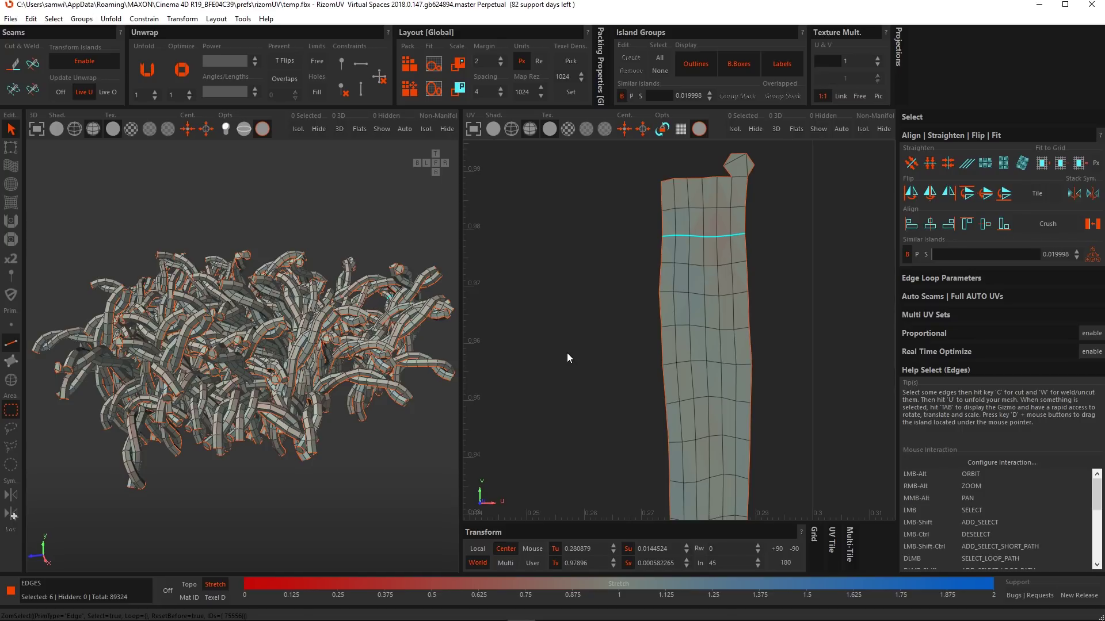
key(c)
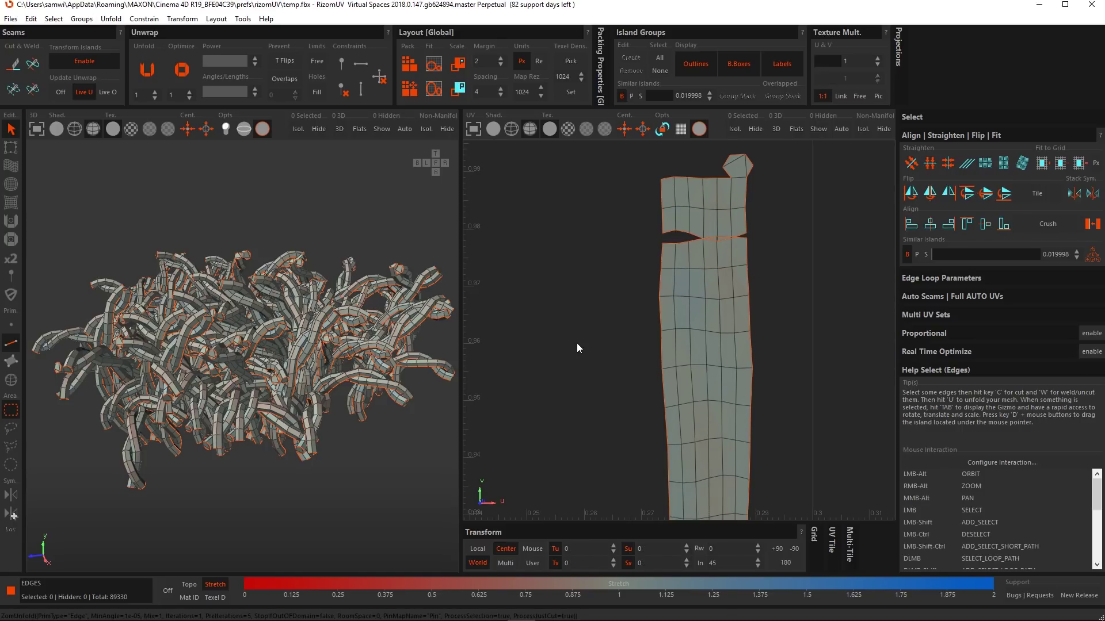
key(ctrl+z)
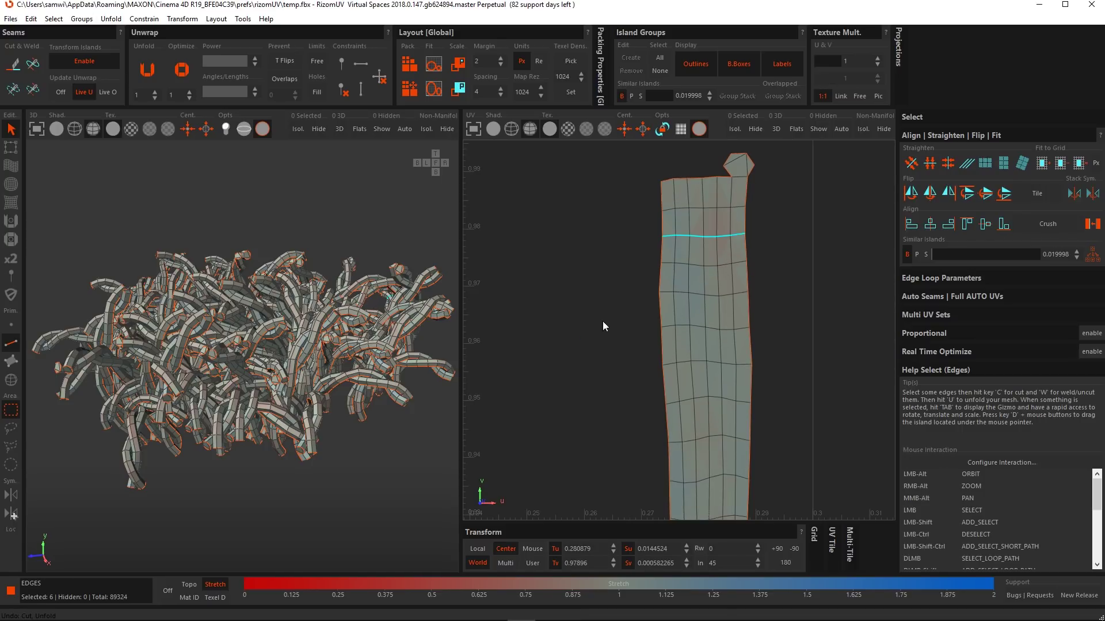
Try a partial cut of three edges inward from the island's outer border along the same horizontal loop, and undo it
click(667, 236)
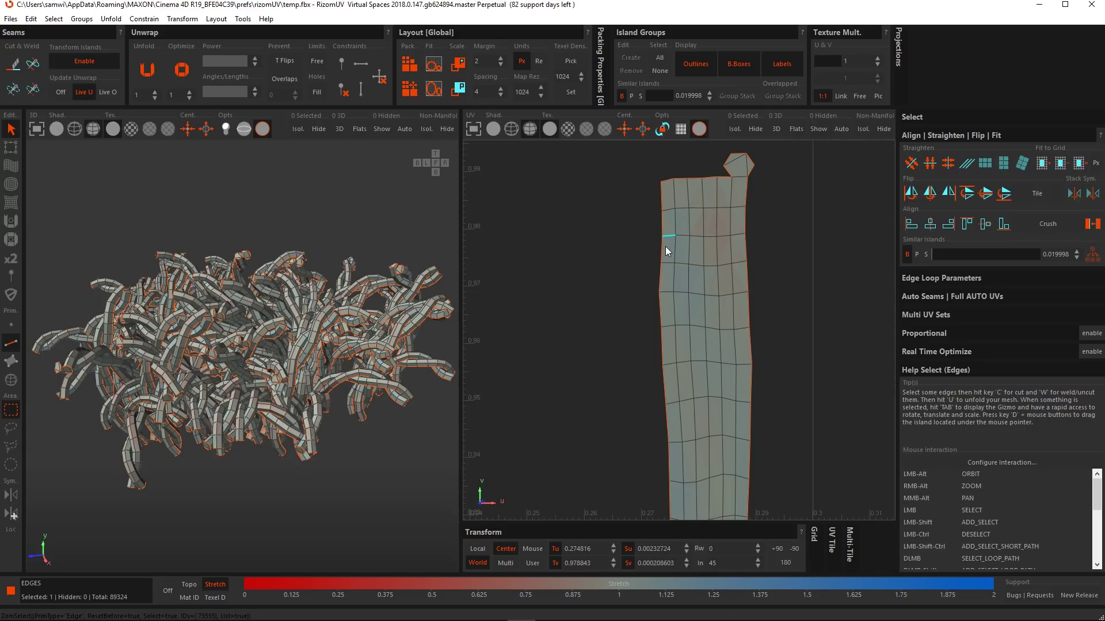
ctrl+shift+click(696, 236)
key(c)
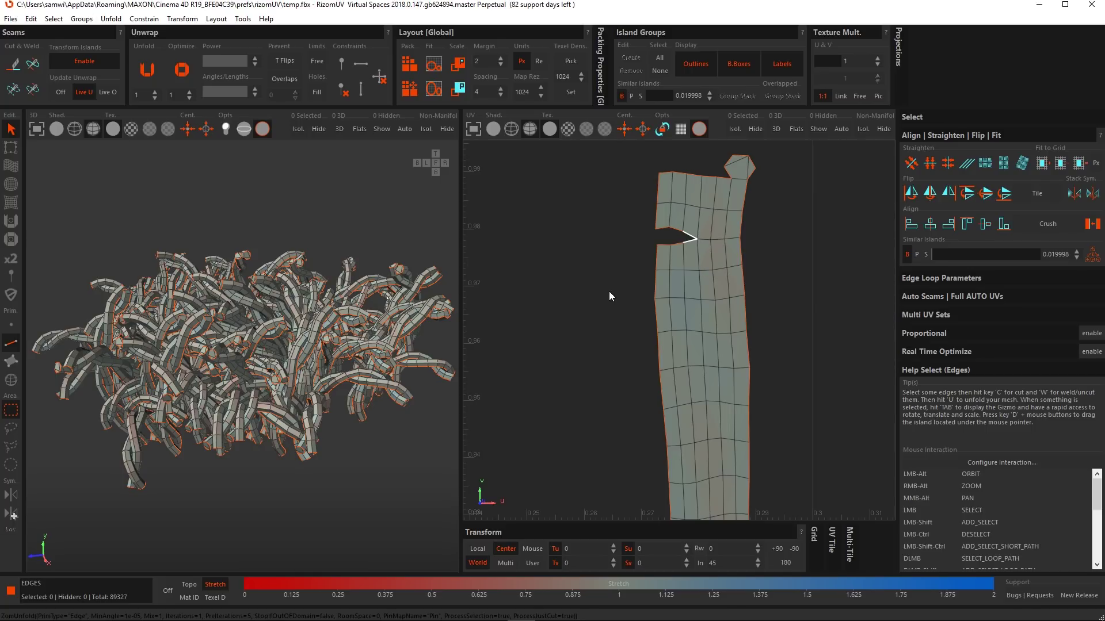
key(ctrl+z)
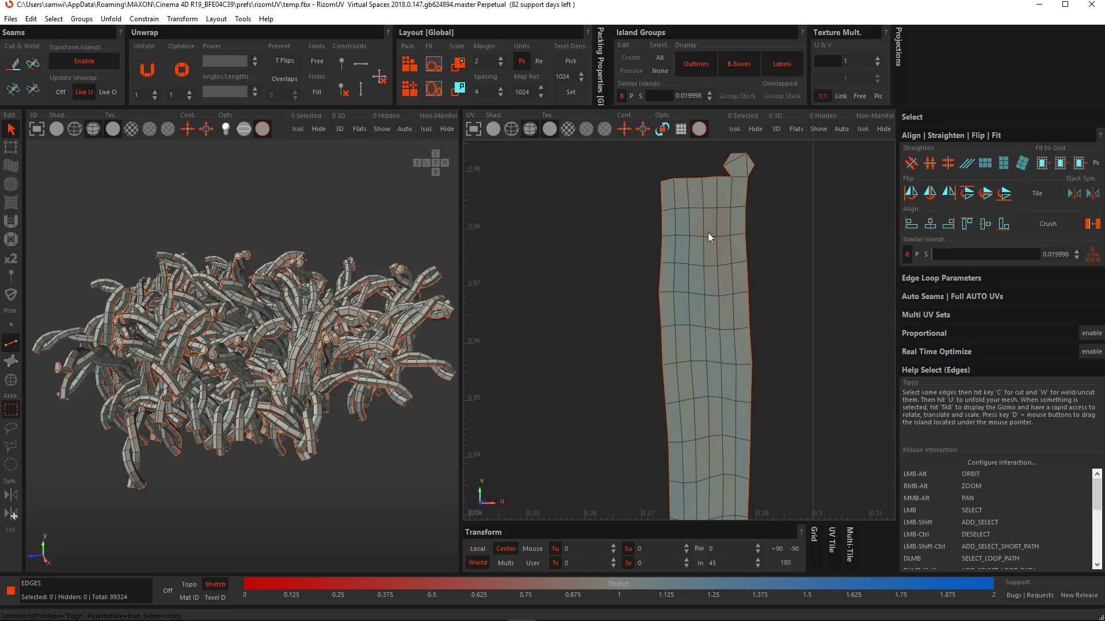
Cut five adjacent edges one at a time inward from the tall island's left border along its upper horizontal loop
click(669, 236)
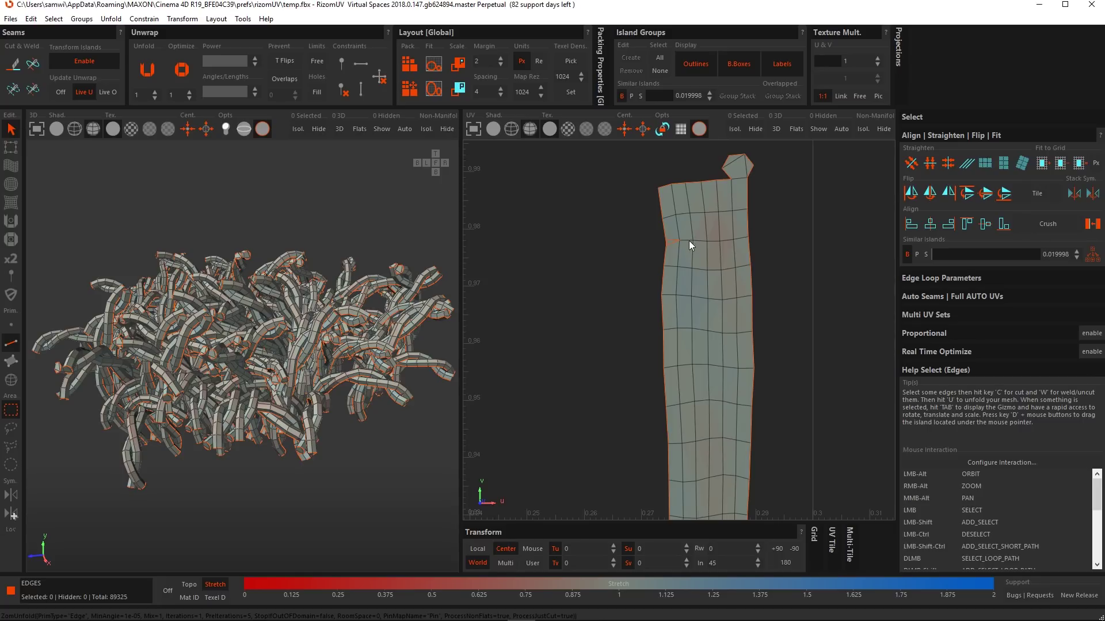
click(685, 239)
click(695, 239)
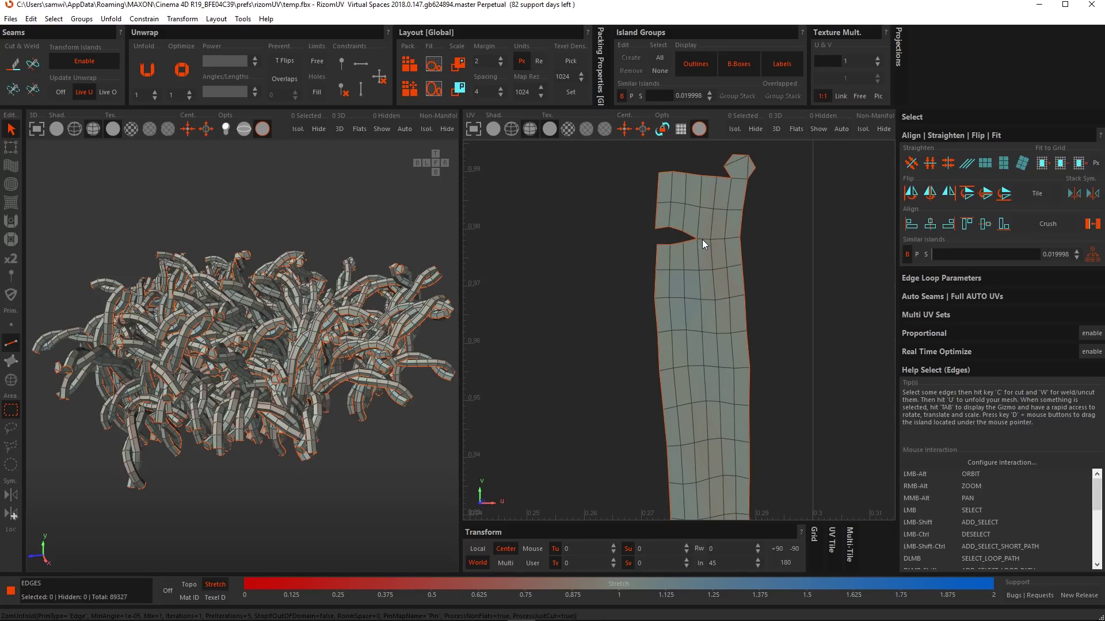
click(702, 239)
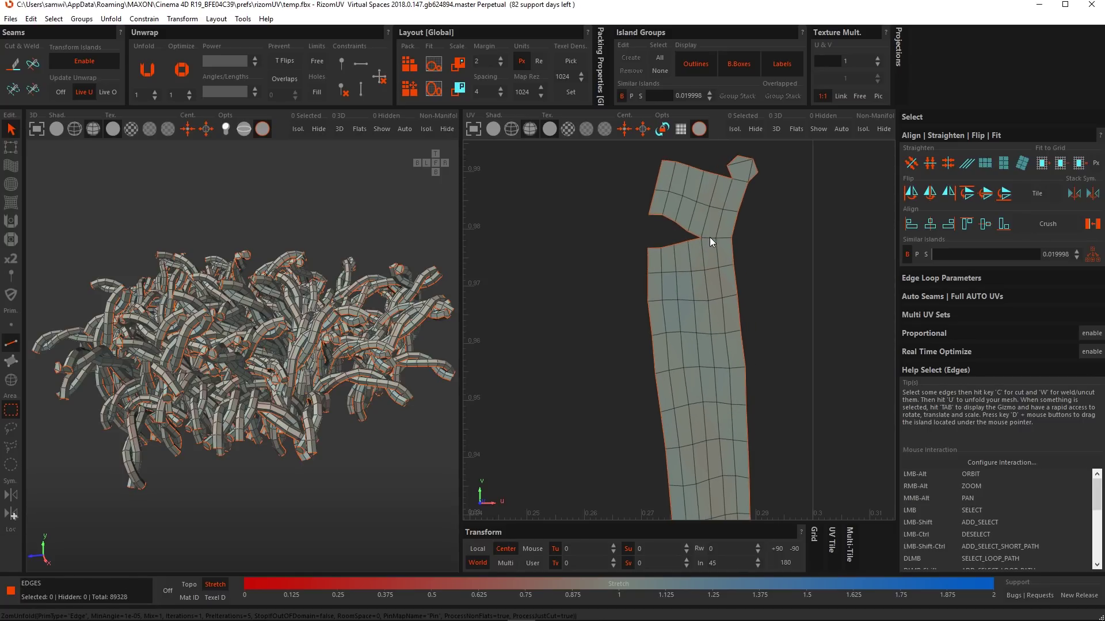
click(711, 238)
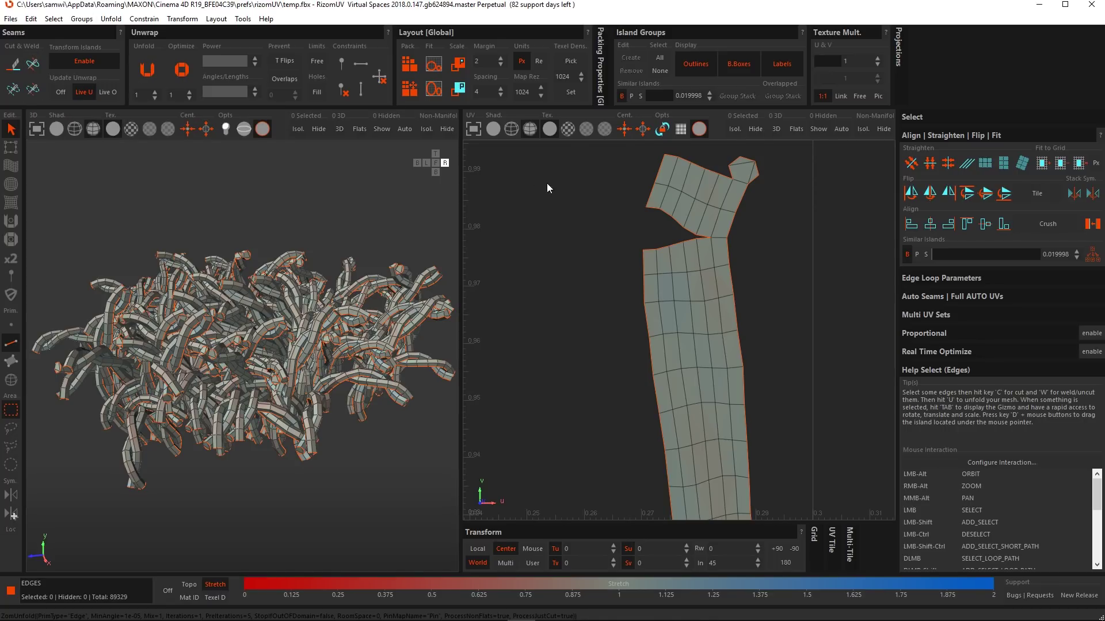
Weld the five cut edges back one at a time, from the innermost edge out to the island's border
click(702, 236)
key(w)
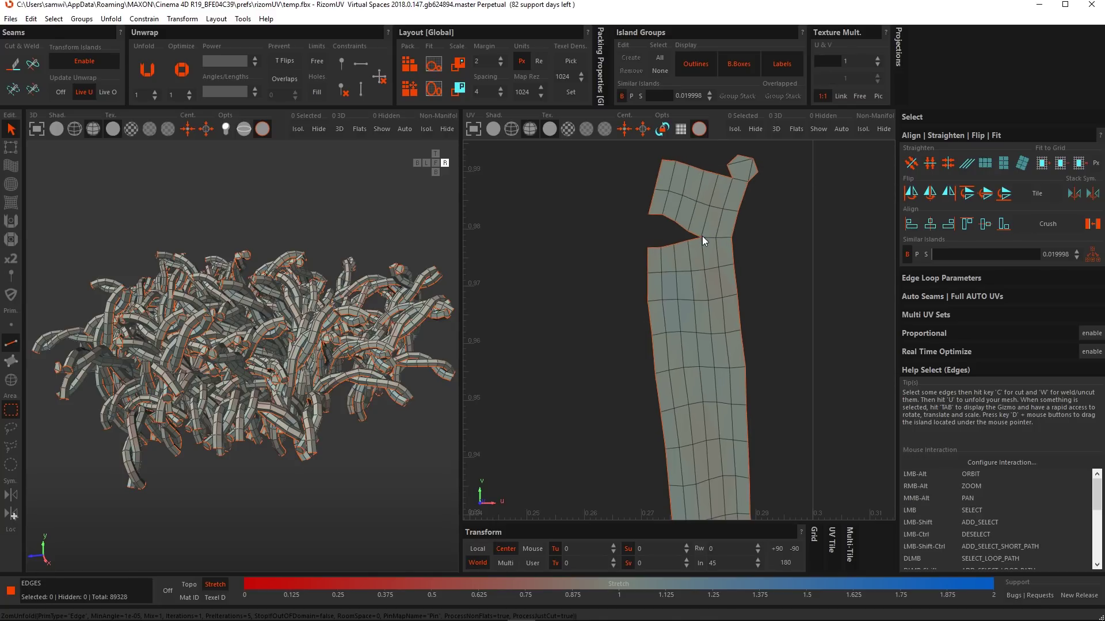
click(692, 234)
key(w)
click(688, 234)
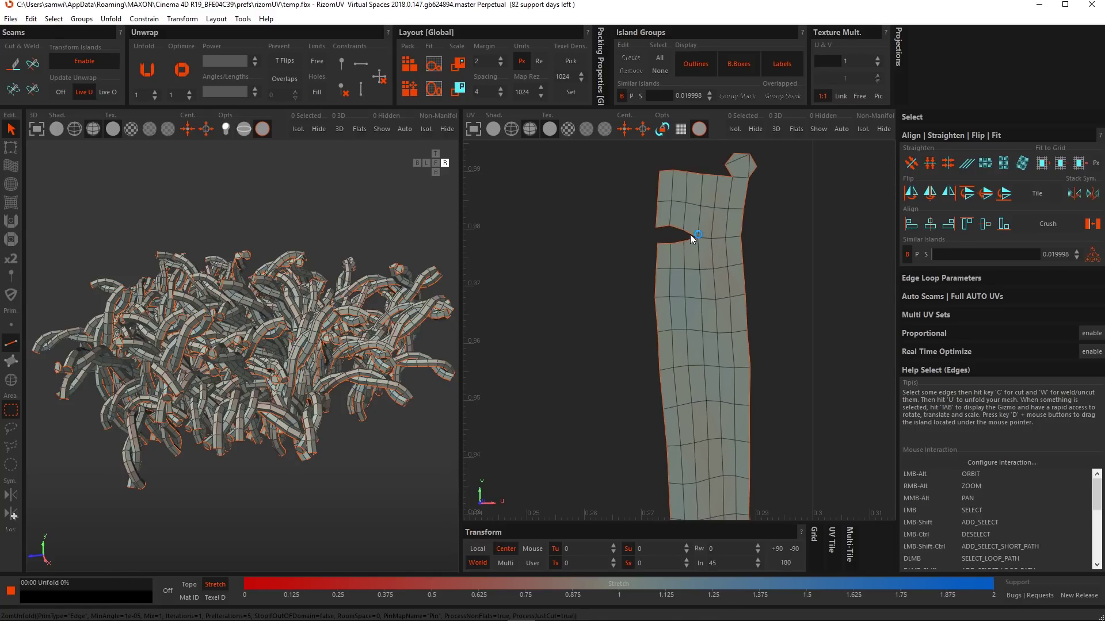
key(w)
click(686, 235)
key(w)
click(672, 237)
key(w)
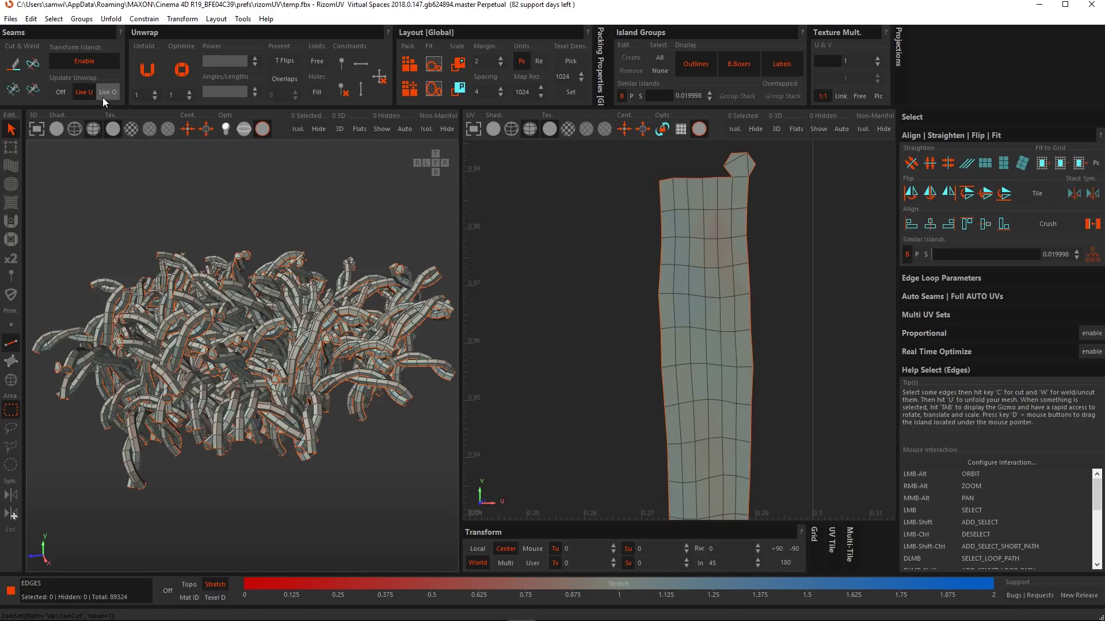
Cut four adjacent edges in a single stroke inward from the tall island's left border along the same upper horizontal loop
click(61, 91)
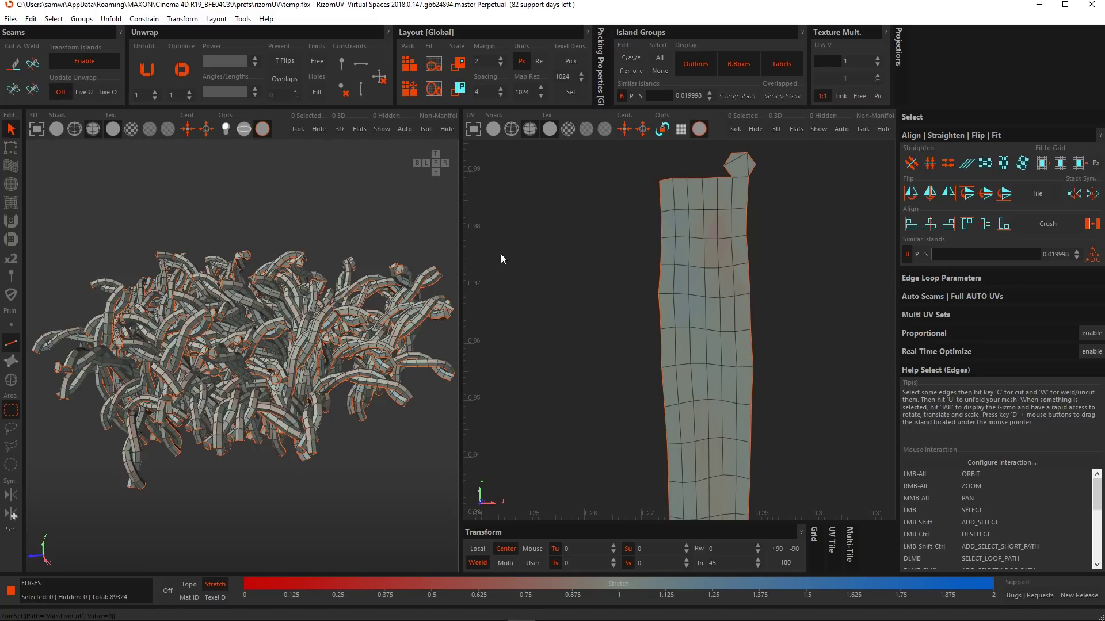
click(577, 333)
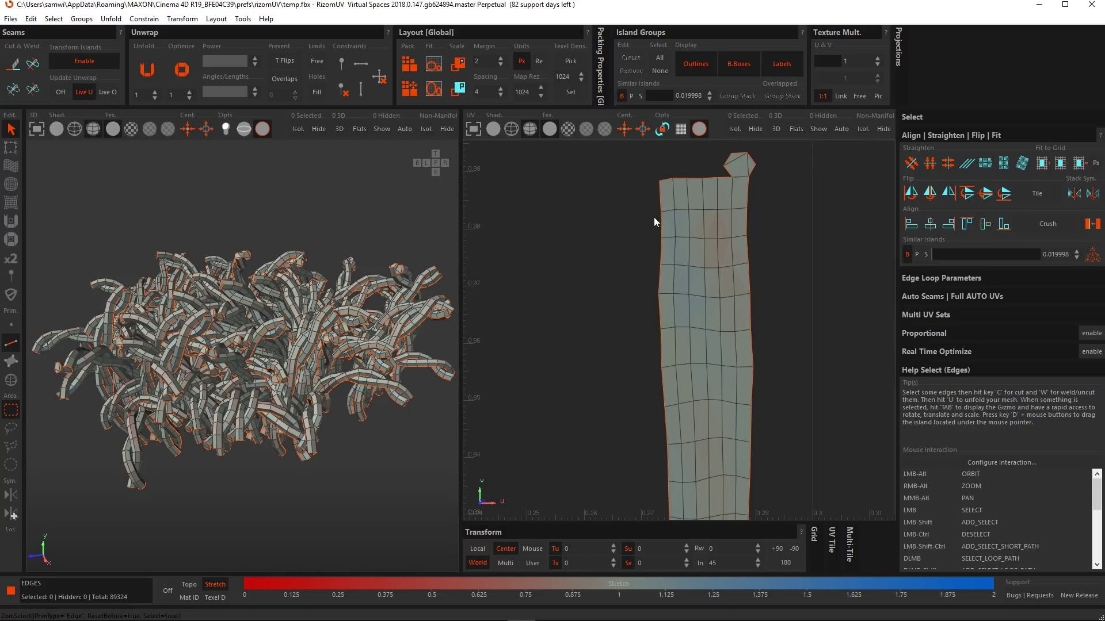
drag(669, 237, 704, 236)
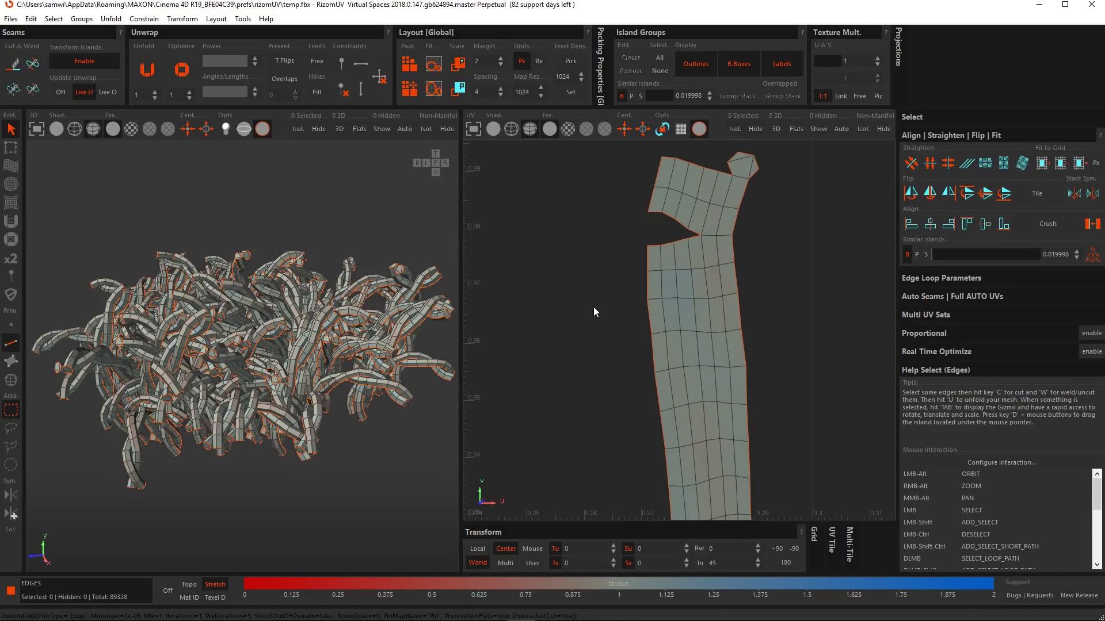
Turn off unwrap updating and select one edge on the upper side of the opened cut
click(63, 91)
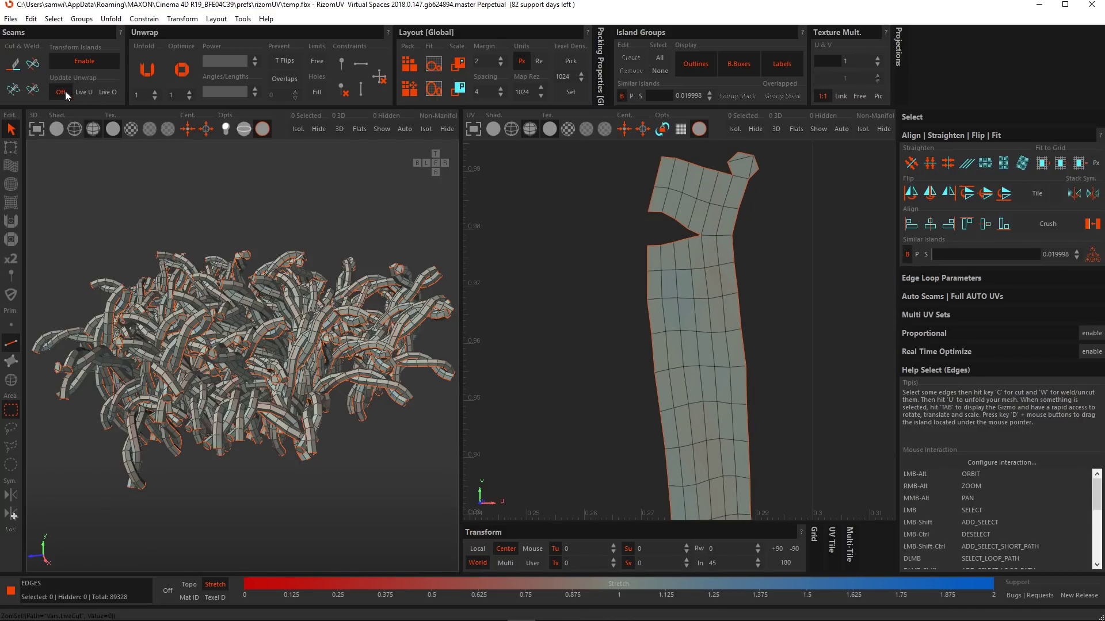
scroll(650, 257, up, 3)
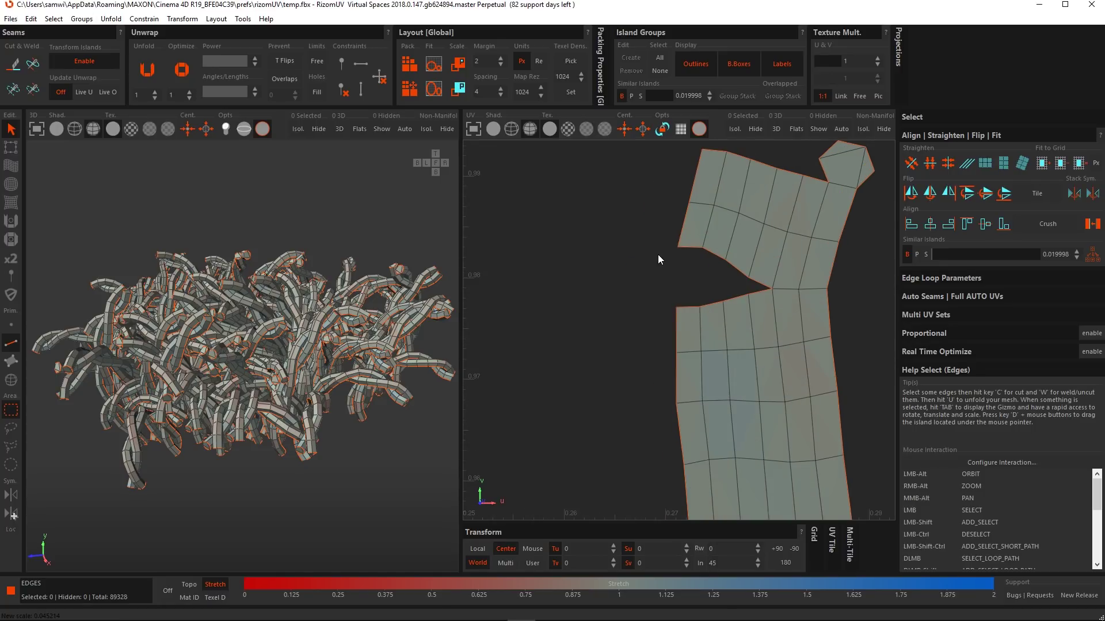
click(713, 254)
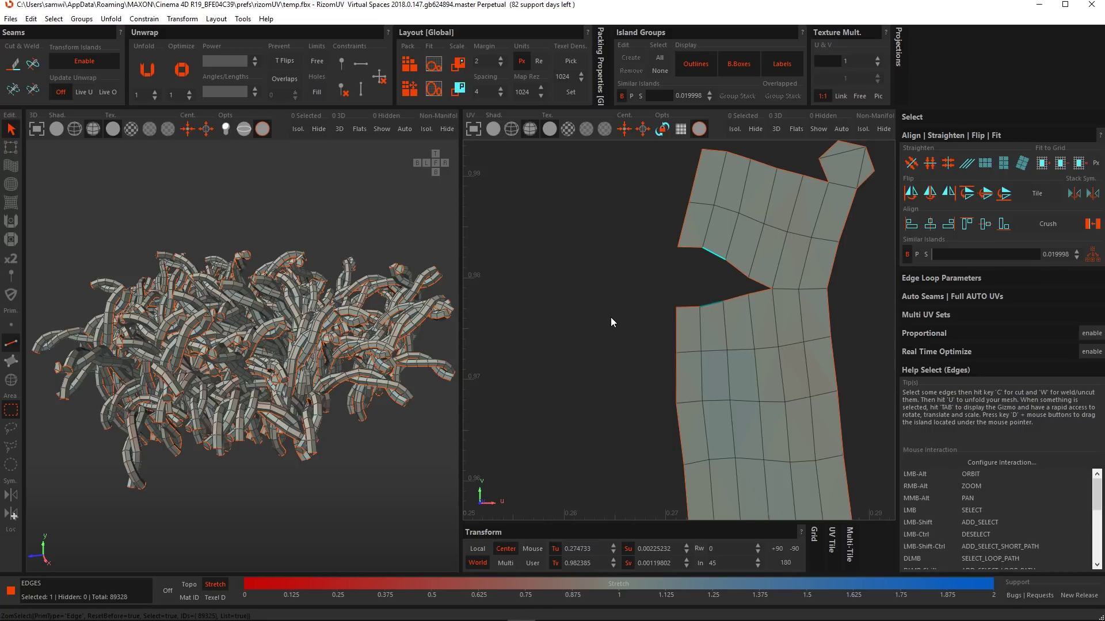
Close the strand model's UV session, switch to Cinema 4D, and show and select Bracket in place of CarpetTuft
click(1092, 5)
click(578, 310)
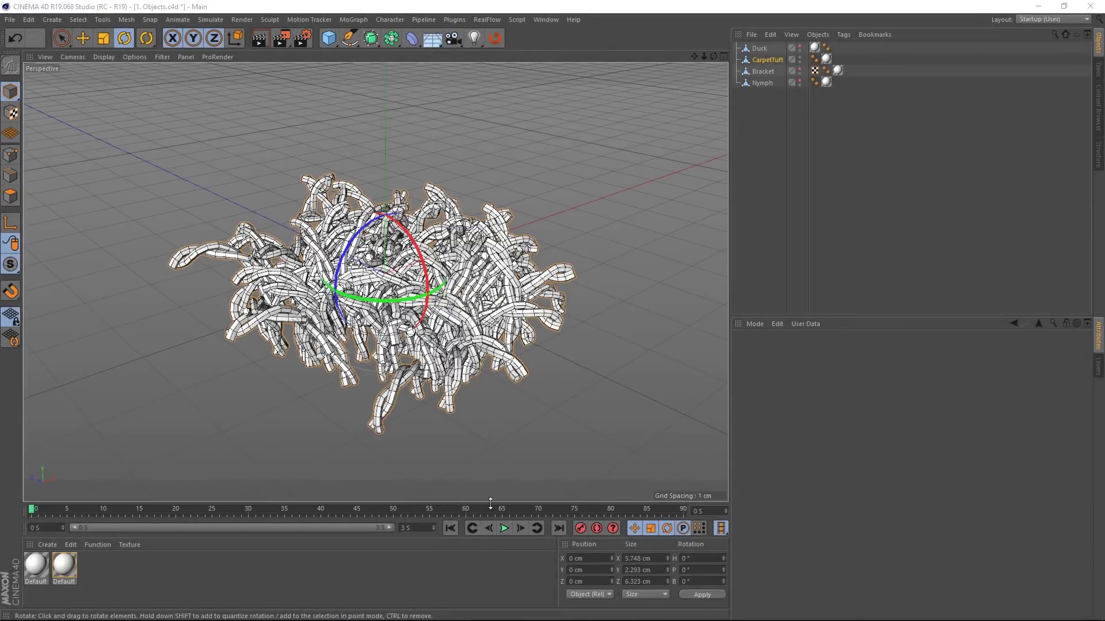
click(800, 57)
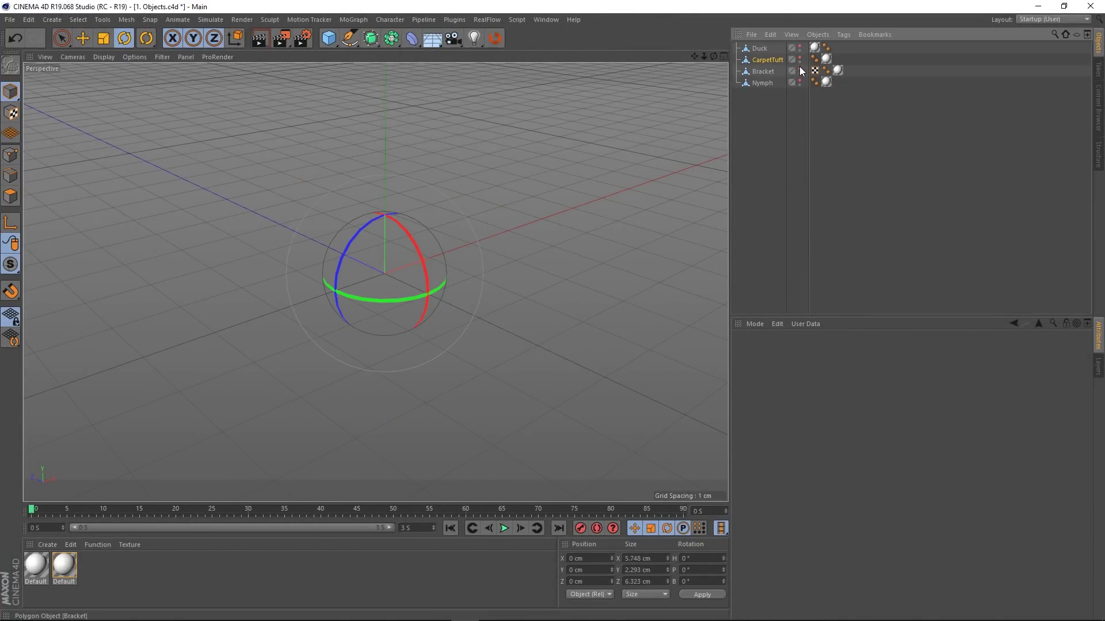
click(800, 68)
click(768, 71)
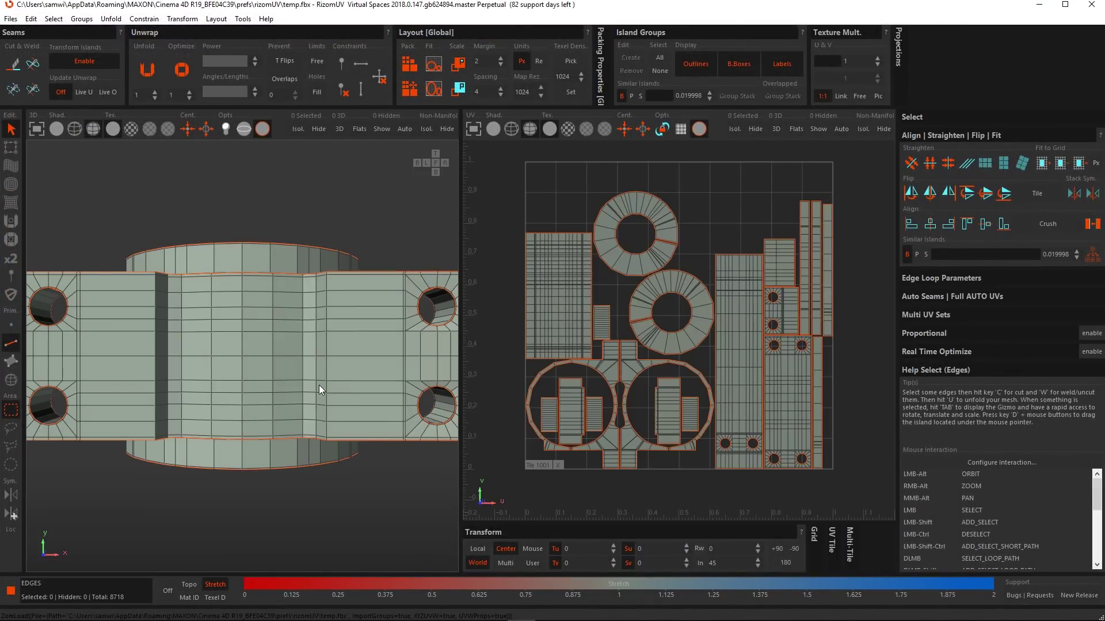
Select the entire left border edge loop of the narrow upright strip island inside the bracket's left ring-shaped UV island
scroll(312, 364, down, 3)
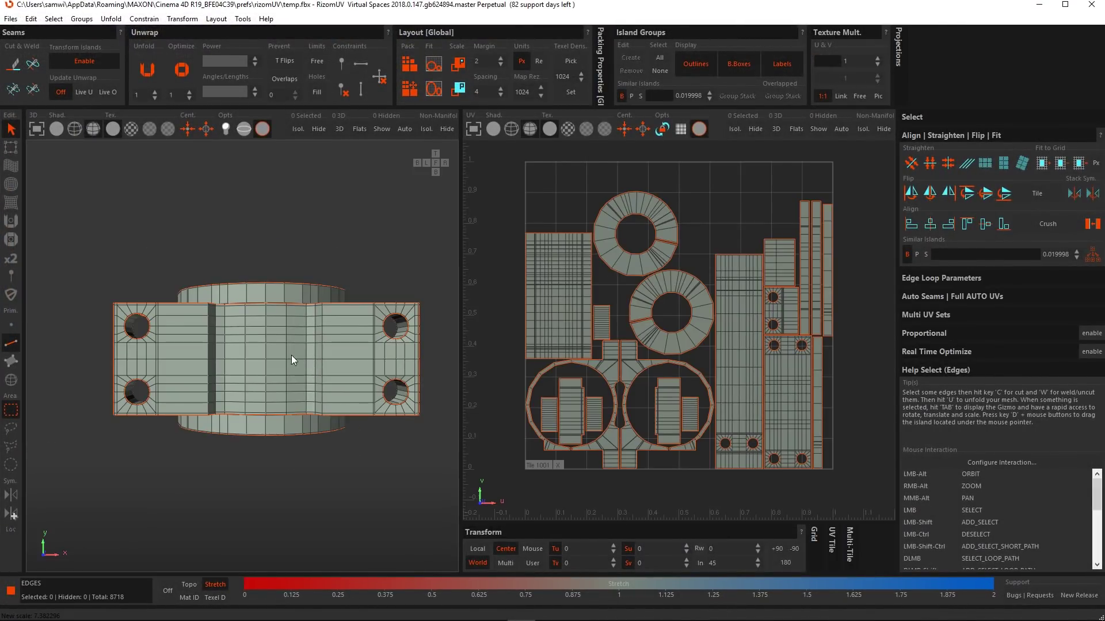
mouse_move(291, 360)
alt+mouse_down()
mouse_move(344, 403)
mouse_move(292, 347)
mouse_move(305, 356)
alt+mouse_up()
scroll(545, 397, down, 2)
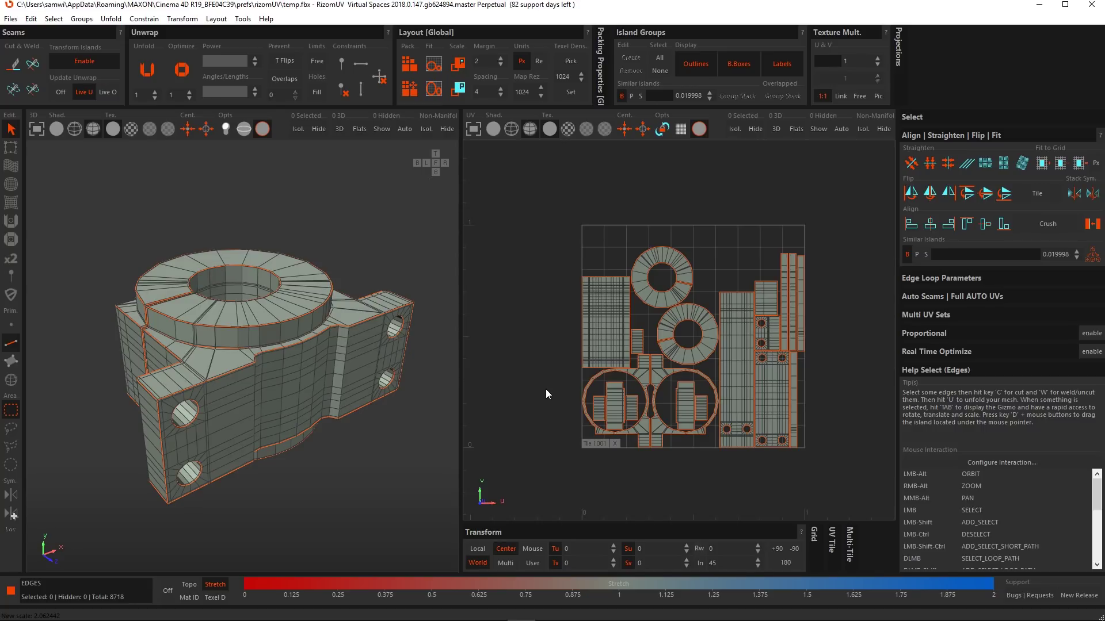
scroll(606, 440, up, 10)
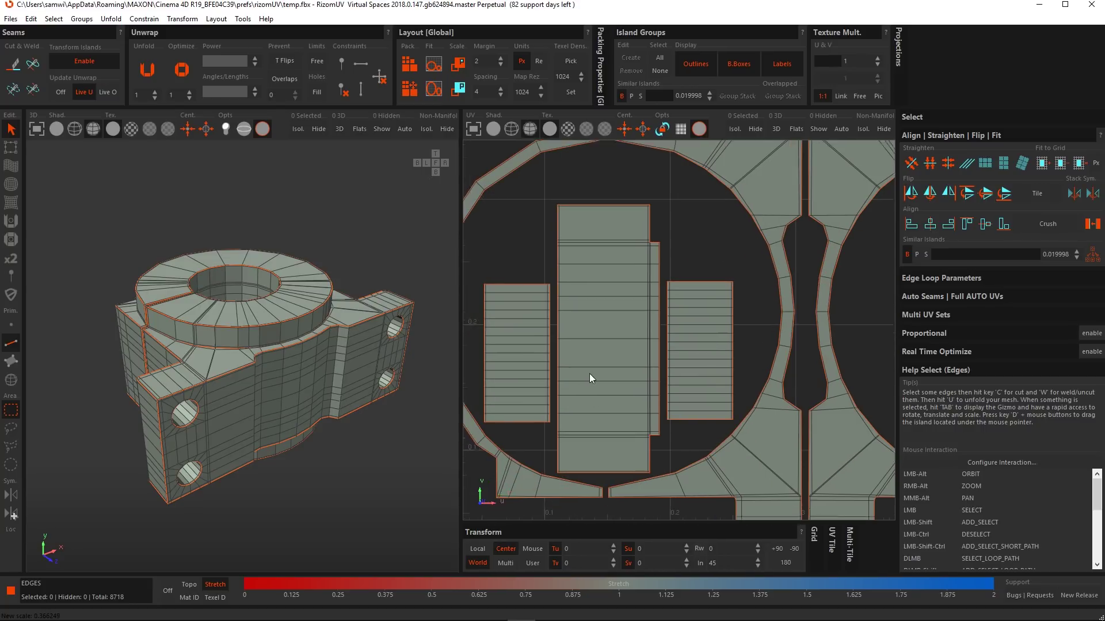
scroll(627, 380, up, 5)
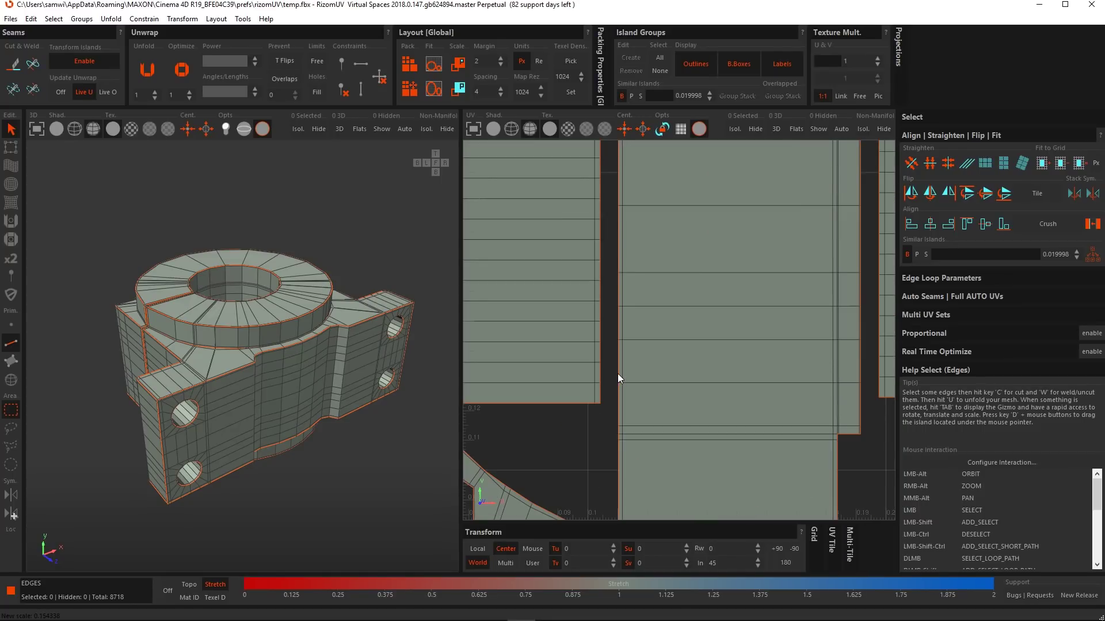
double_click(618, 375)
scroll(617, 374, down, 8)
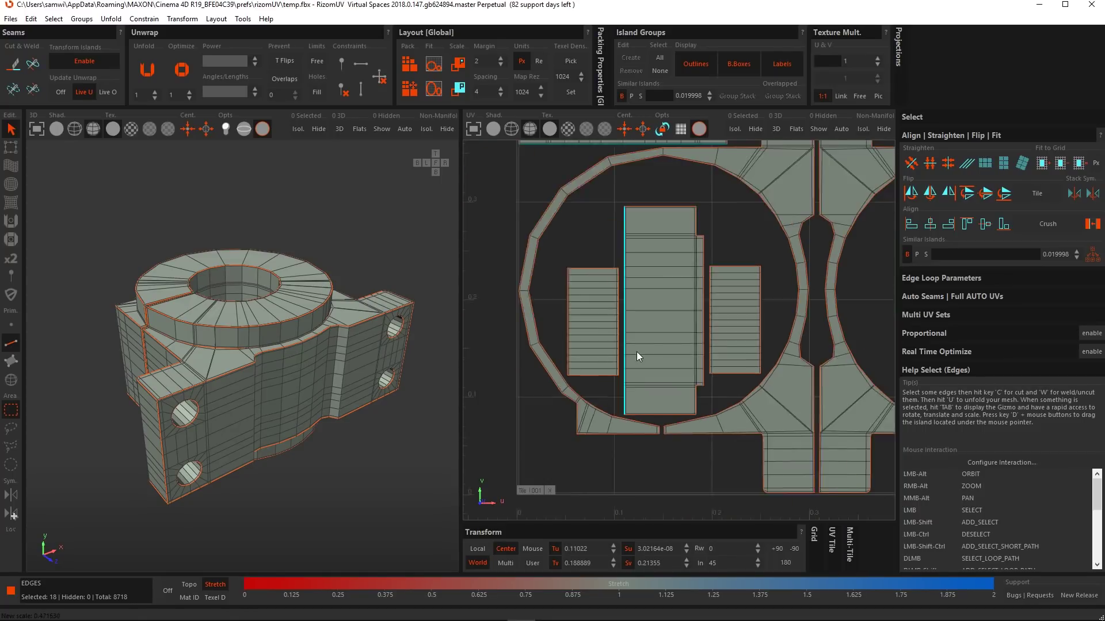
alt+middle_drag(649, 366, 651, 376)
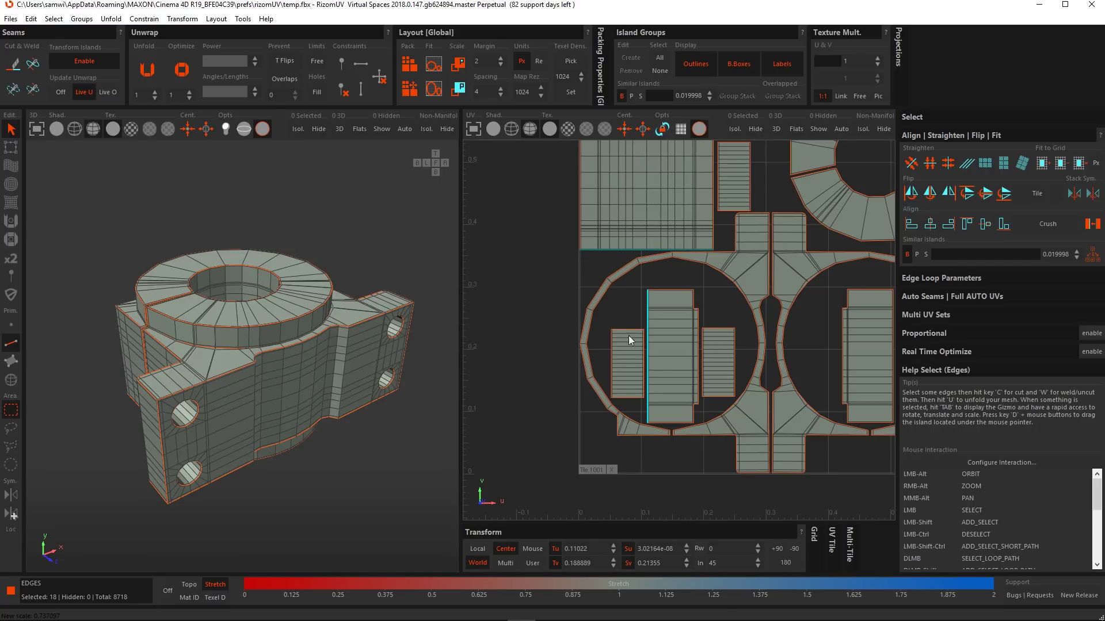
scroll(640, 336, down, 2)
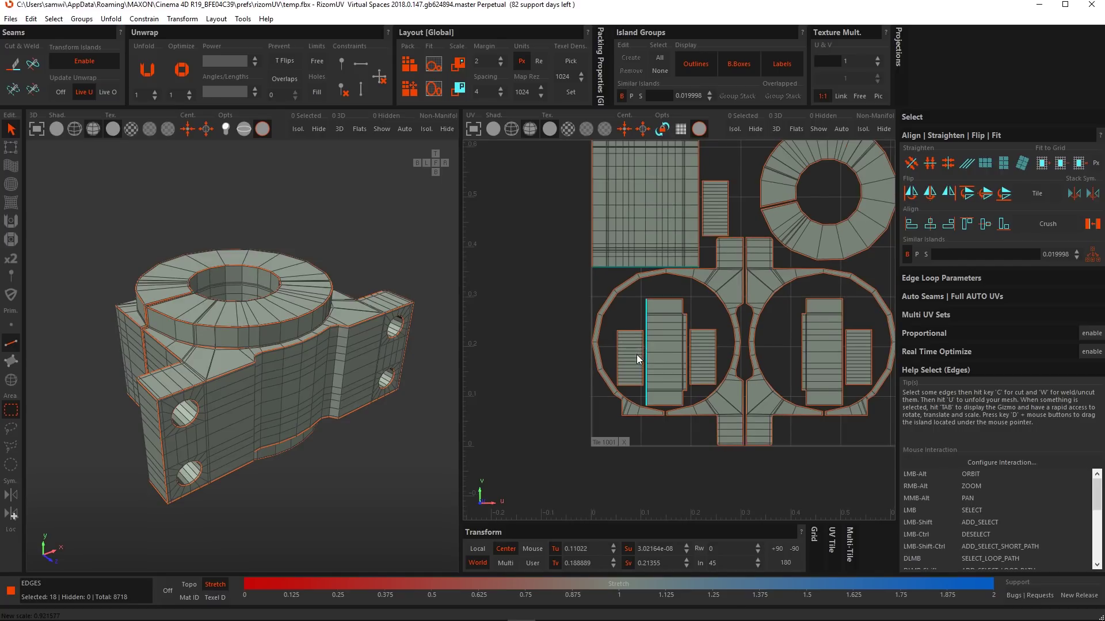
In island selection mode, select the narrow strip and the large rectangular island above it, and move both above the UV tile
key(F4)
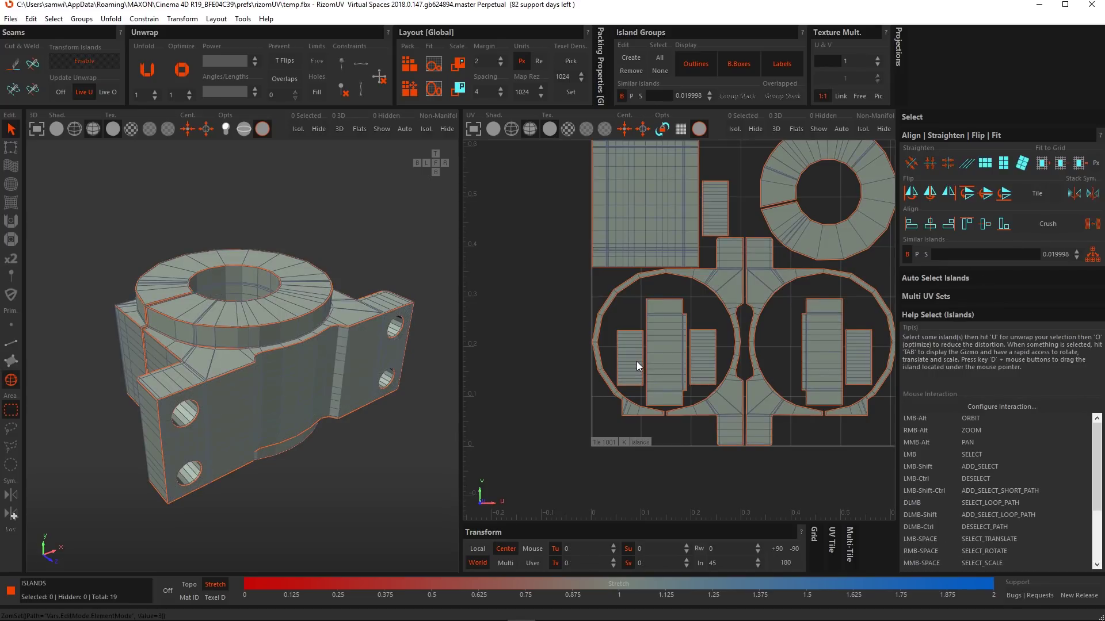
click(668, 351)
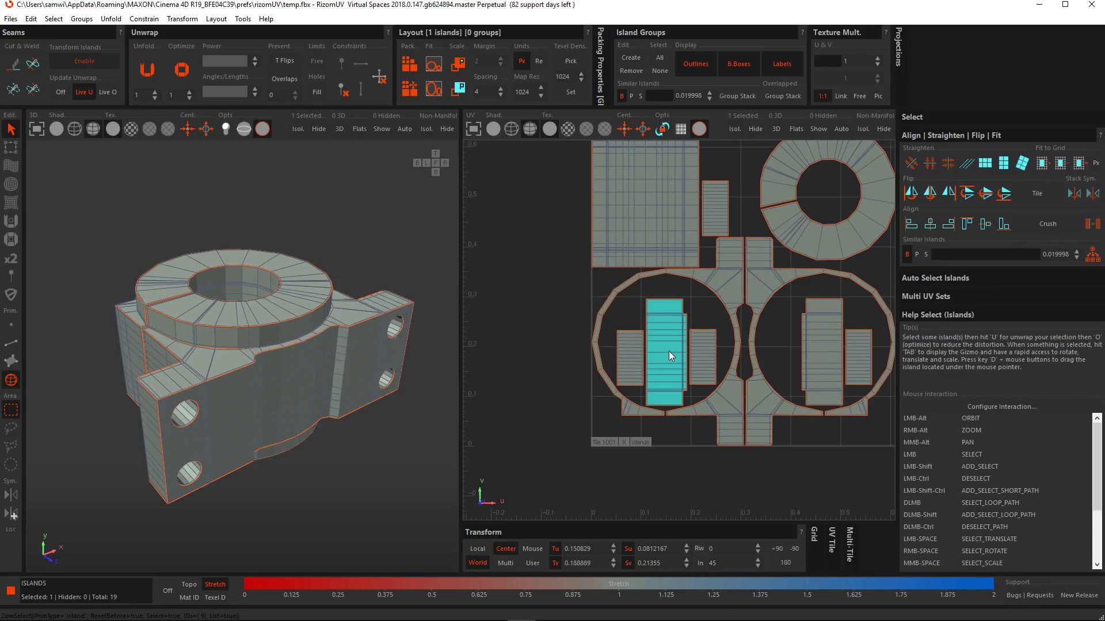
shift+click(653, 223)
scroll(665, 286, down, 3)
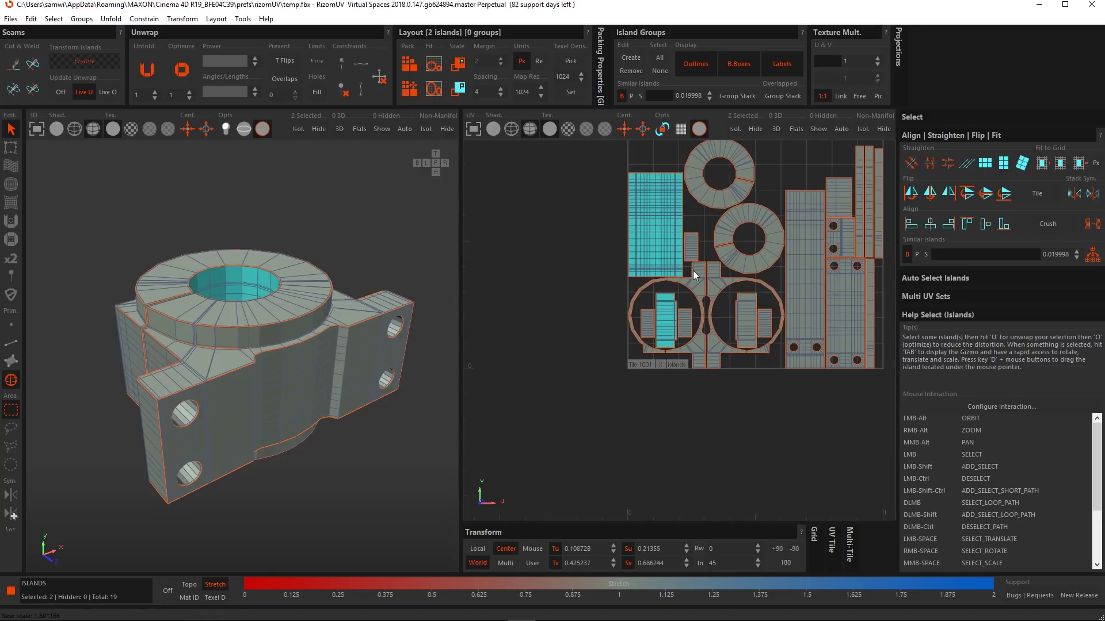
alt+middle_drag(693, 270, 696, 311)
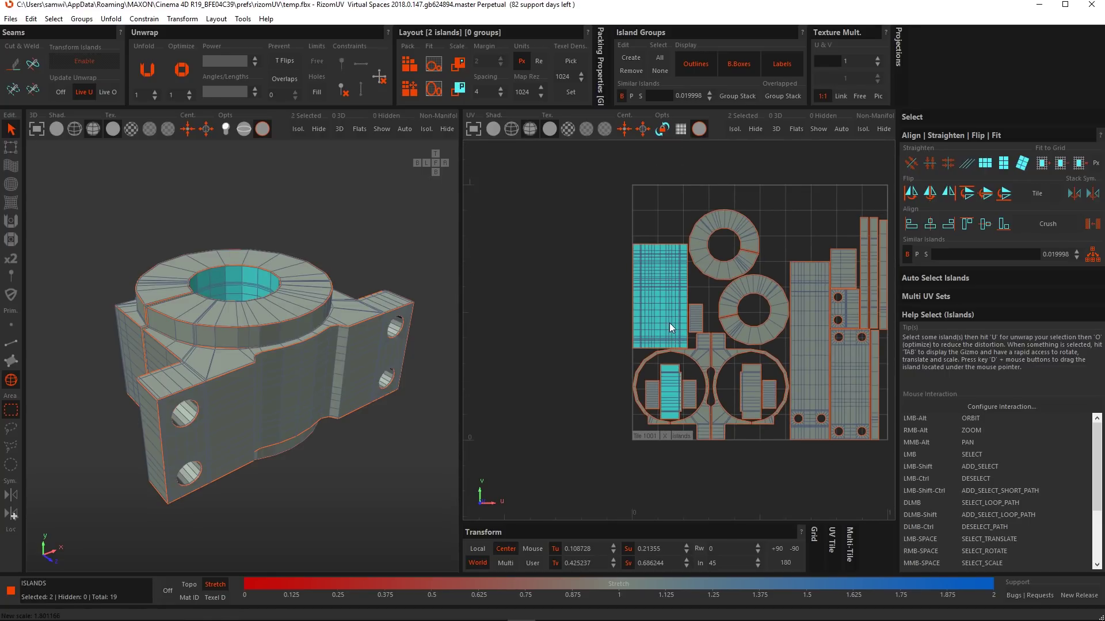
drag(669, 323, 734, 118)
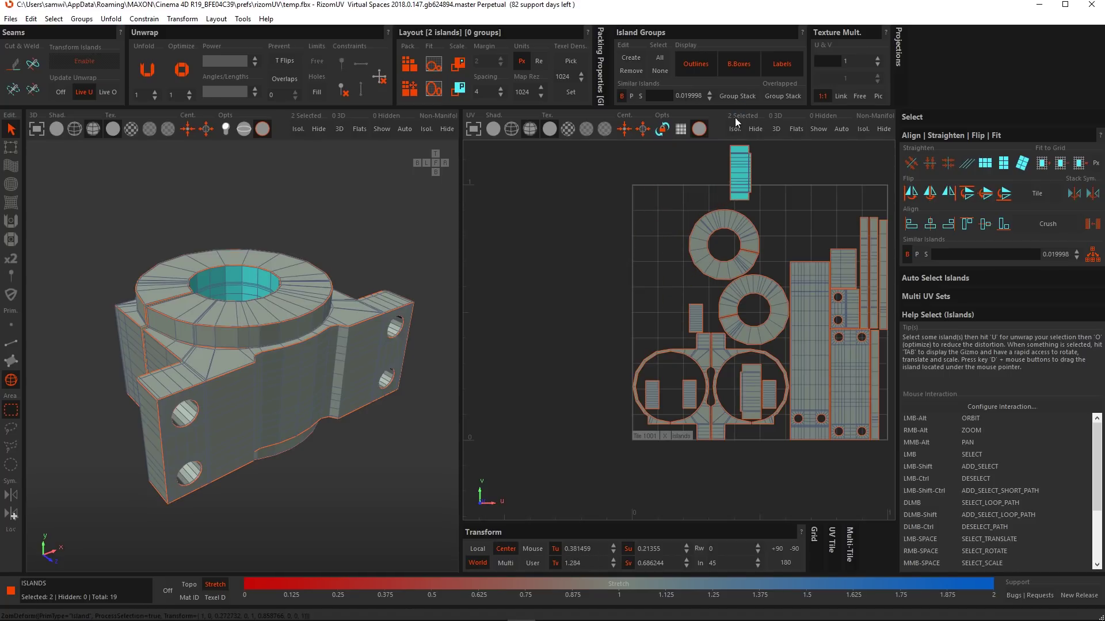
Restore the selection of both islands, shift them slightly to the right above the tile, and clear the selection
scroll(706, 201, down, 4)
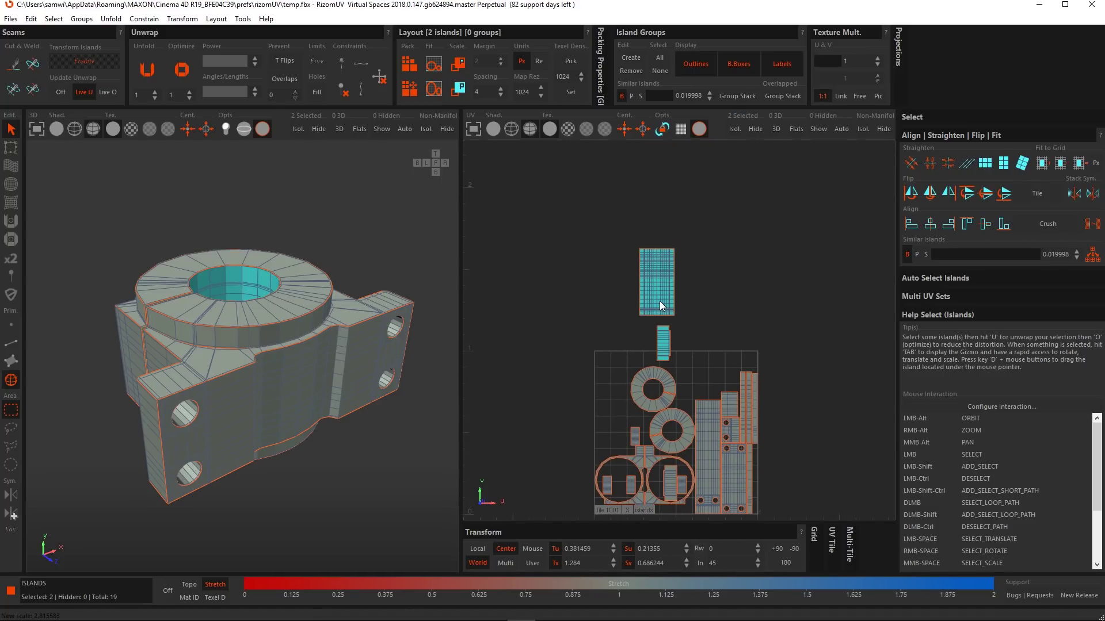
click(668, 279)
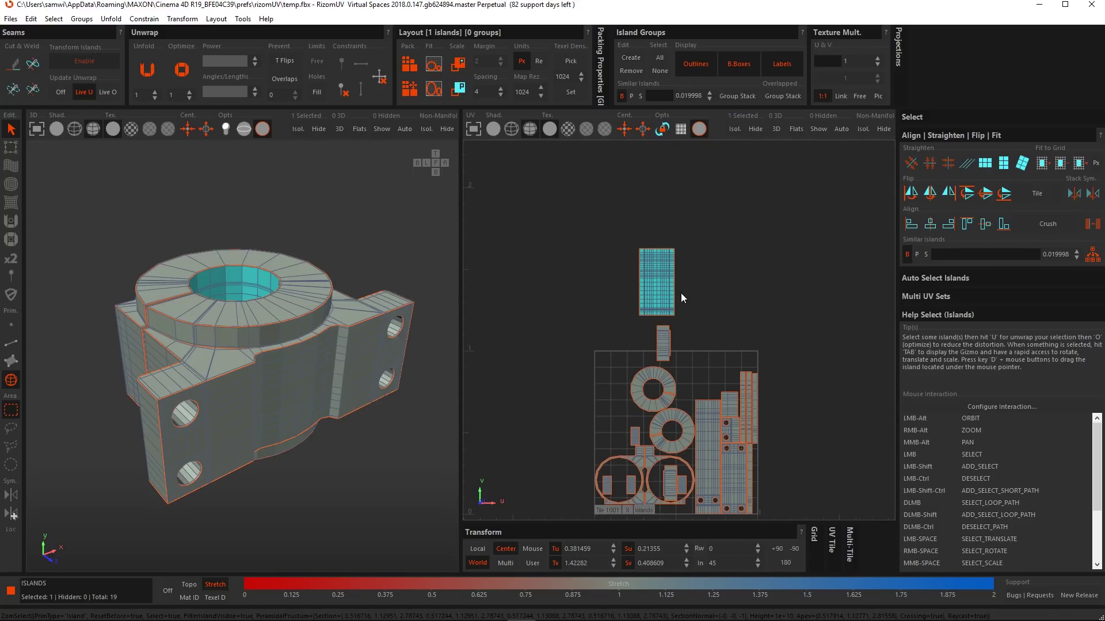
key(ctrl+z)
drag(655, 303, 673, 286)
scroll(678, 323, up, 4)
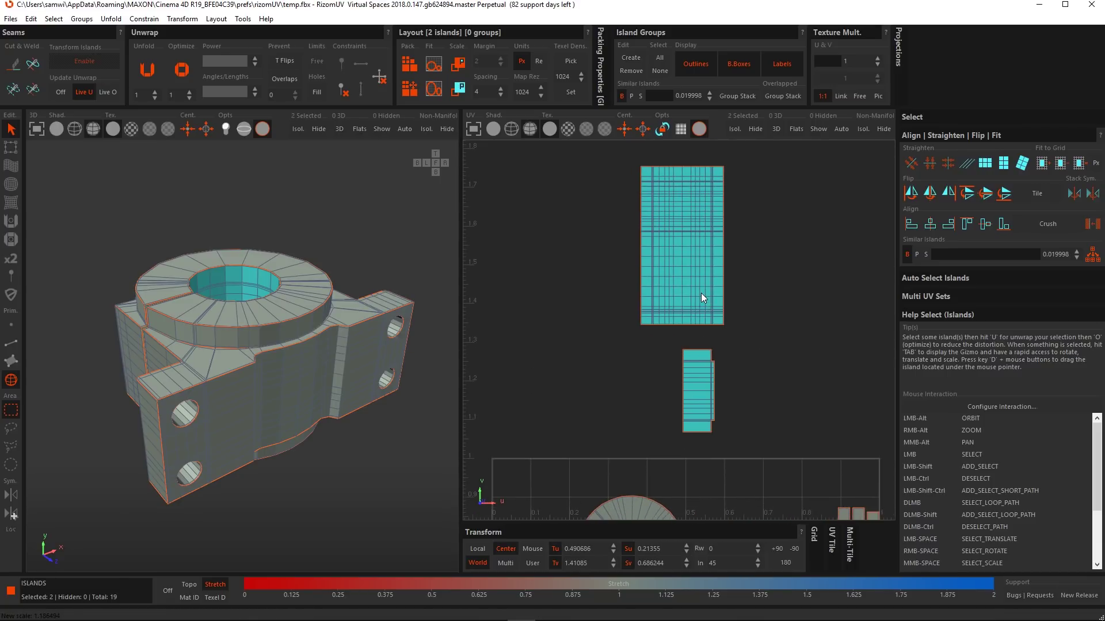
click(761, 410)
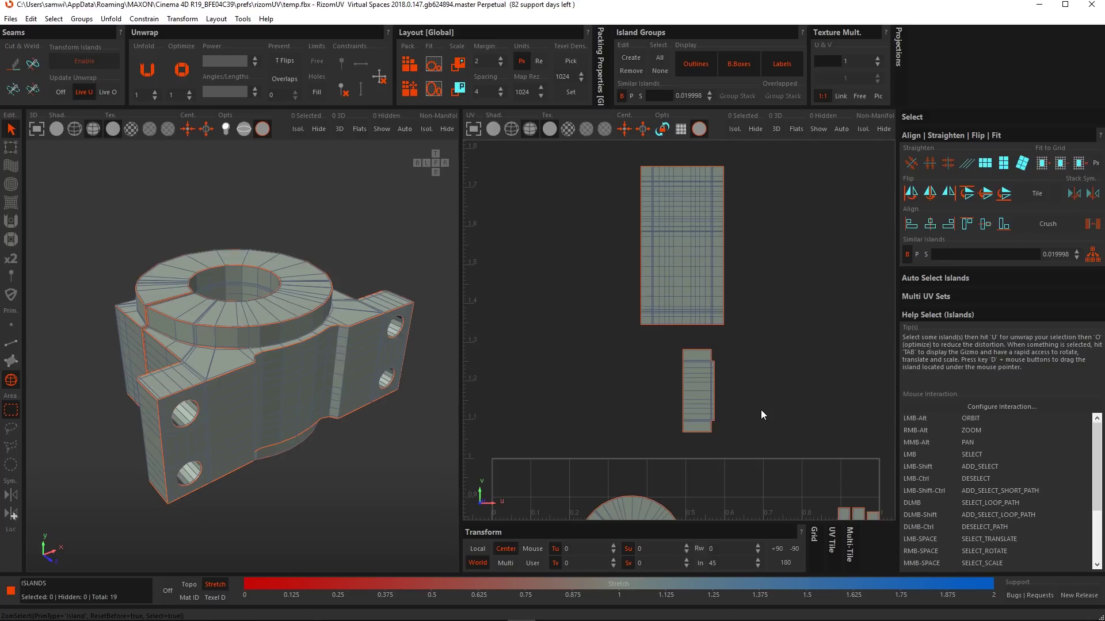
Return to edge selection mode, try welding the strip to the large rectangle along the selected border edges, and undo it
click(11, 343)
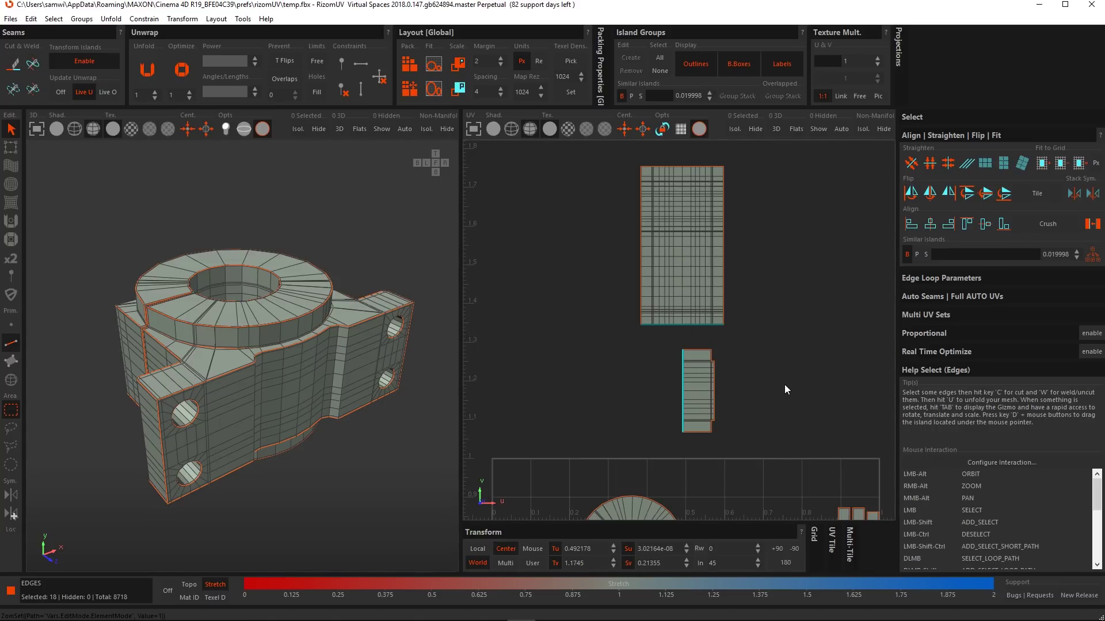
key(u)
alt+middle_drag(784, 384, 797, 355)
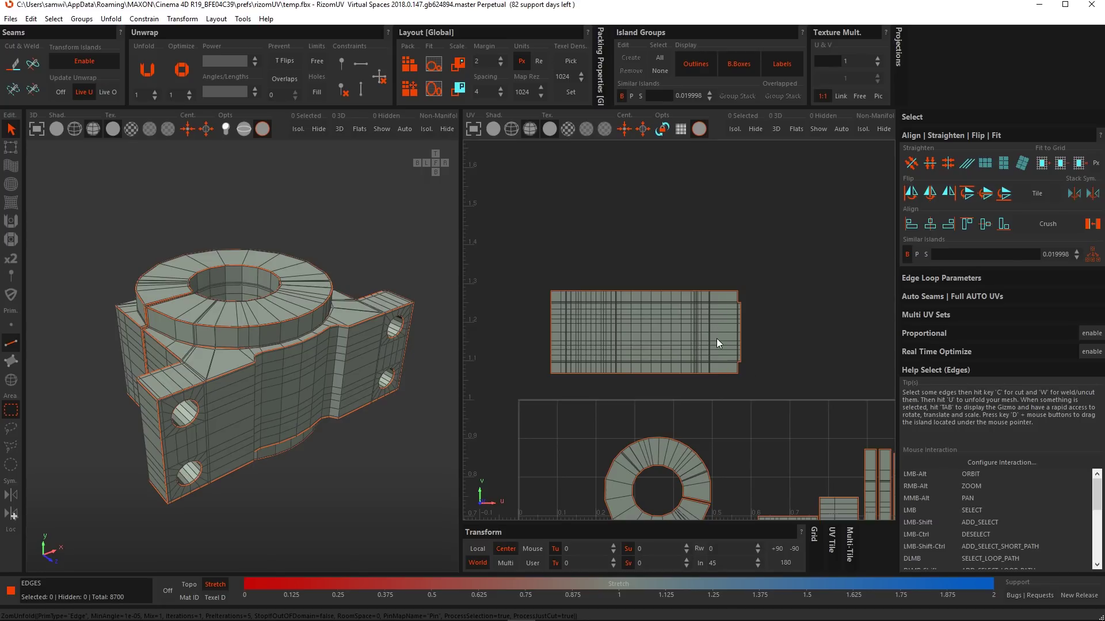
key(ctrl+z)
scroll(716, 339, up, 5)
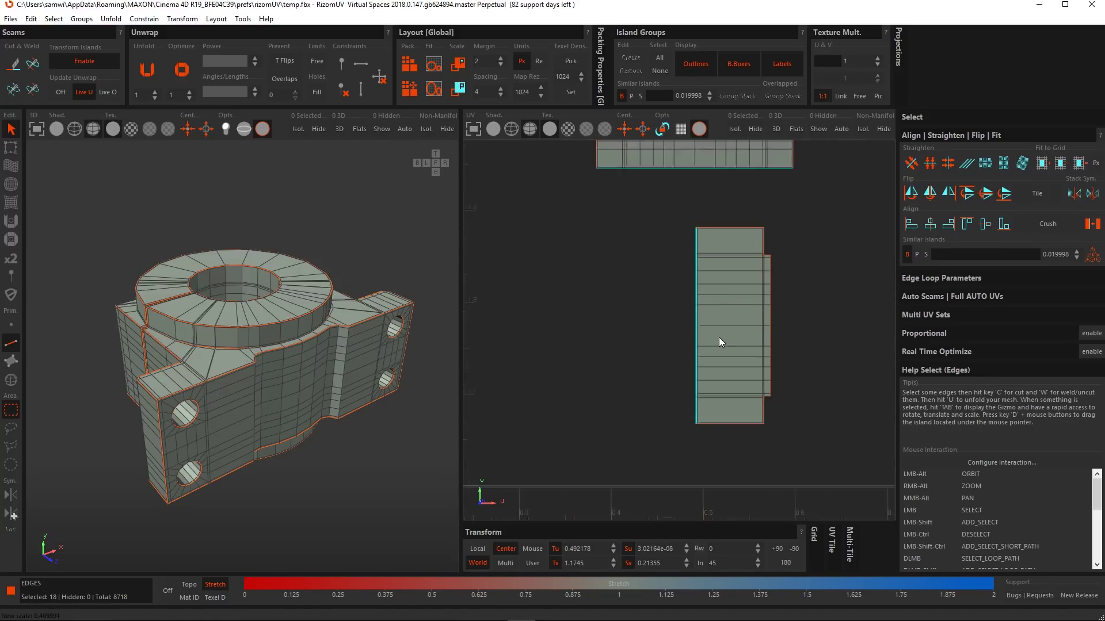
Select the strip's entire left border loop, weld it to the large rectangle with live unfold on, and undo the weld
click(694, 347)
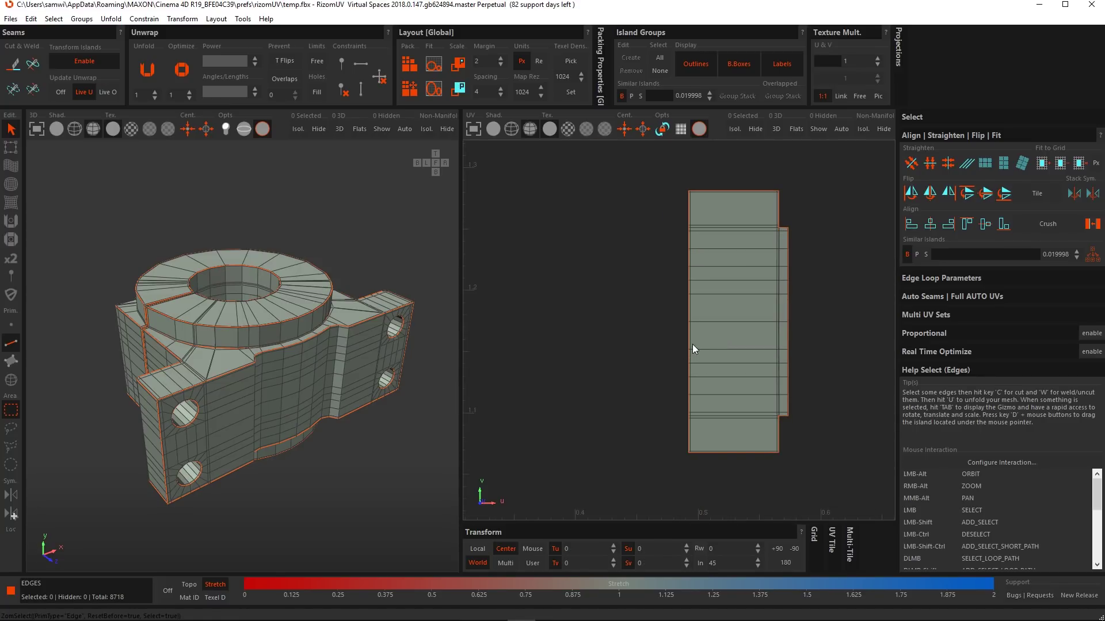
double_click(688, 344)
scroll(653, 344, down, 5)
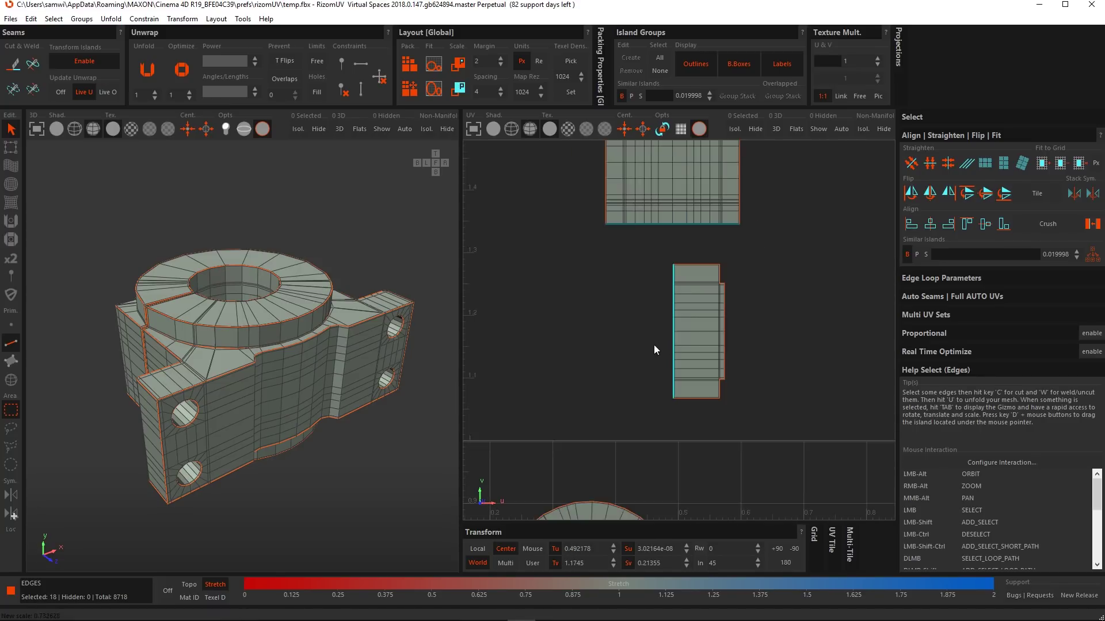
scroll(653, 354, up, 2)
key(c)
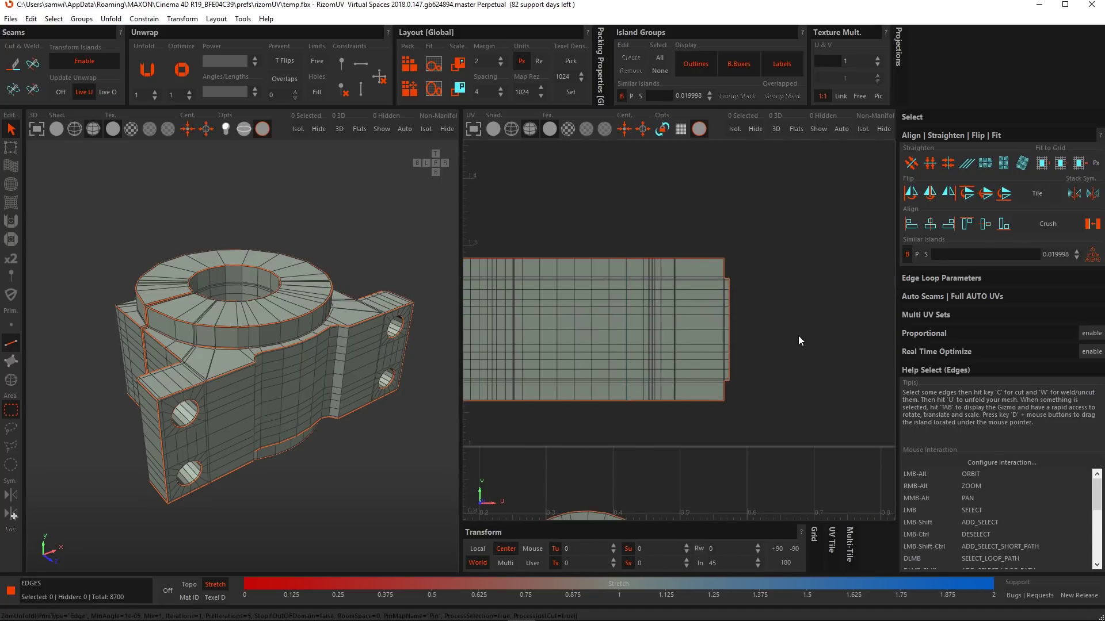
alt+middle_drag(583, 362, 685, 337)
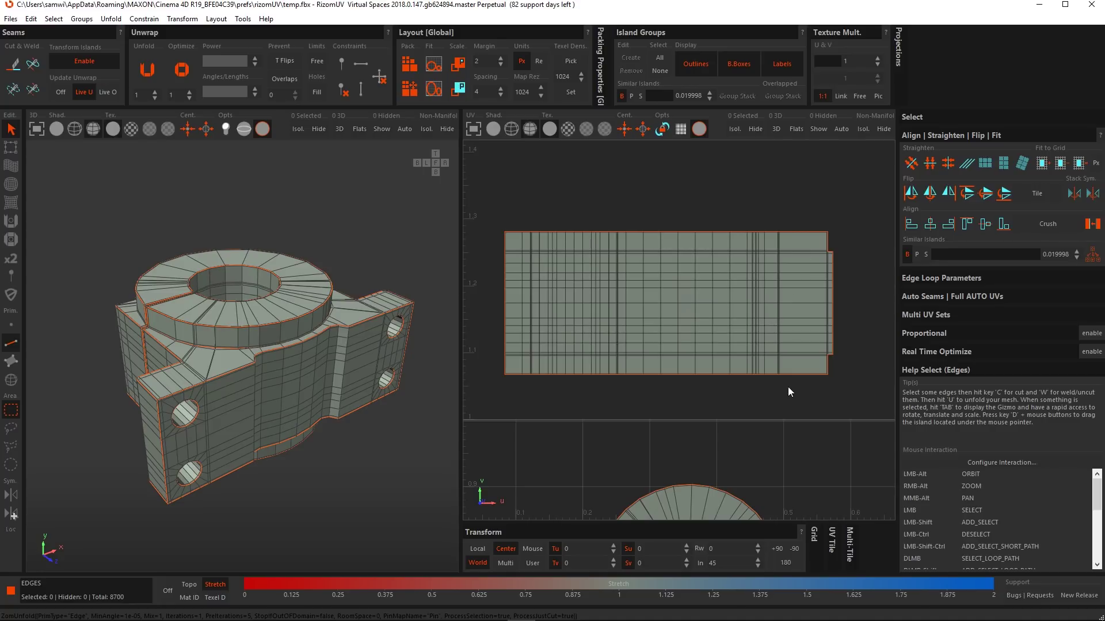
mouse_move(772, 281)
alt+middle_down()
mouse_move(757, 308)
mouse_move(771, 294)
alt+middle_up()
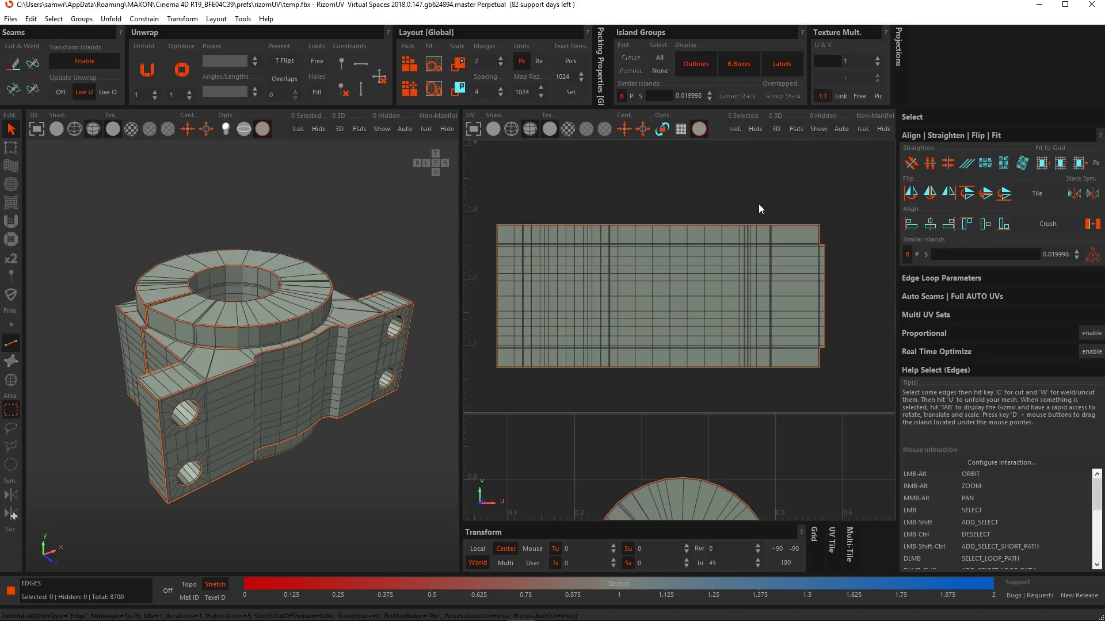
key(ctrl+z)
alt+middle_drag(760, 207, 762, 319)
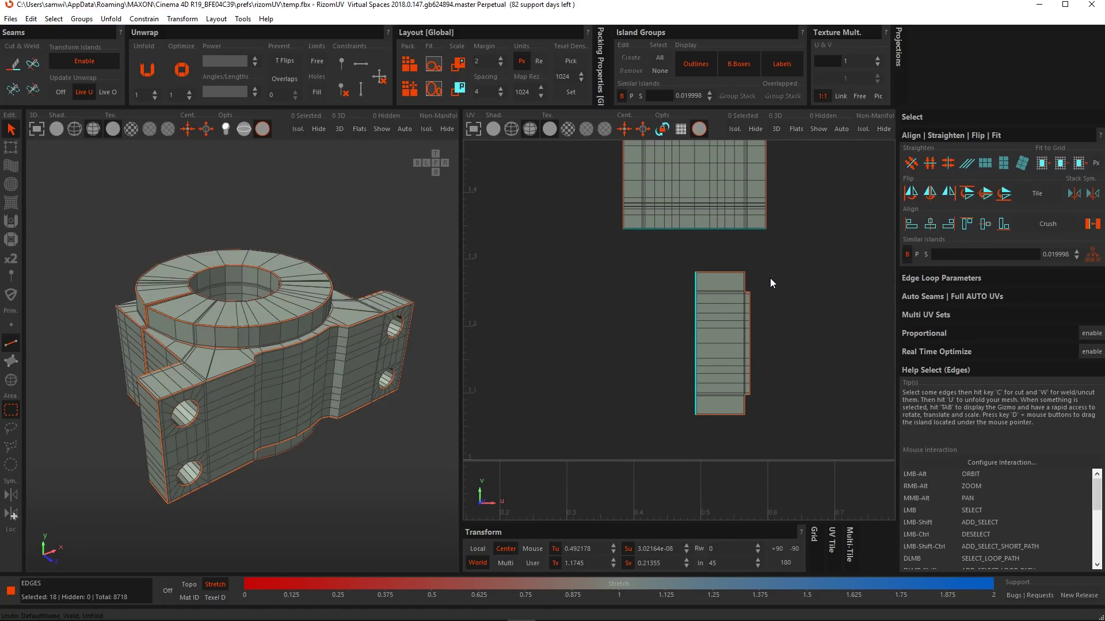
Select the large rectangle's lower border loop, weld the strip onto it, and undo the weld
scroll(723, 229, up, 5)
click(721, 229)
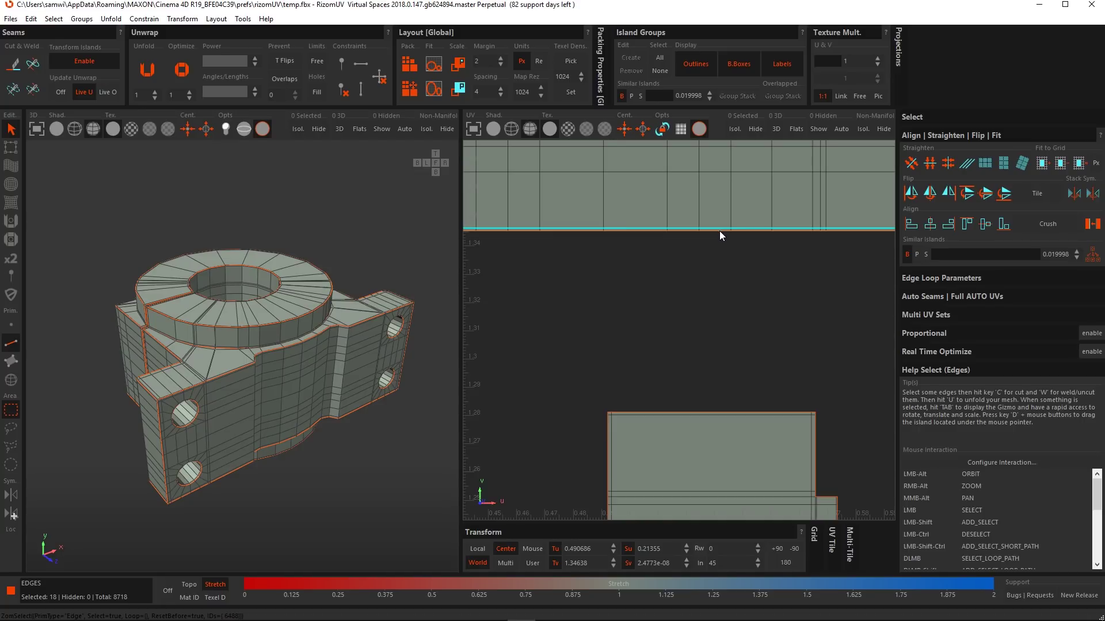
scroll(706, 288, down, 5)
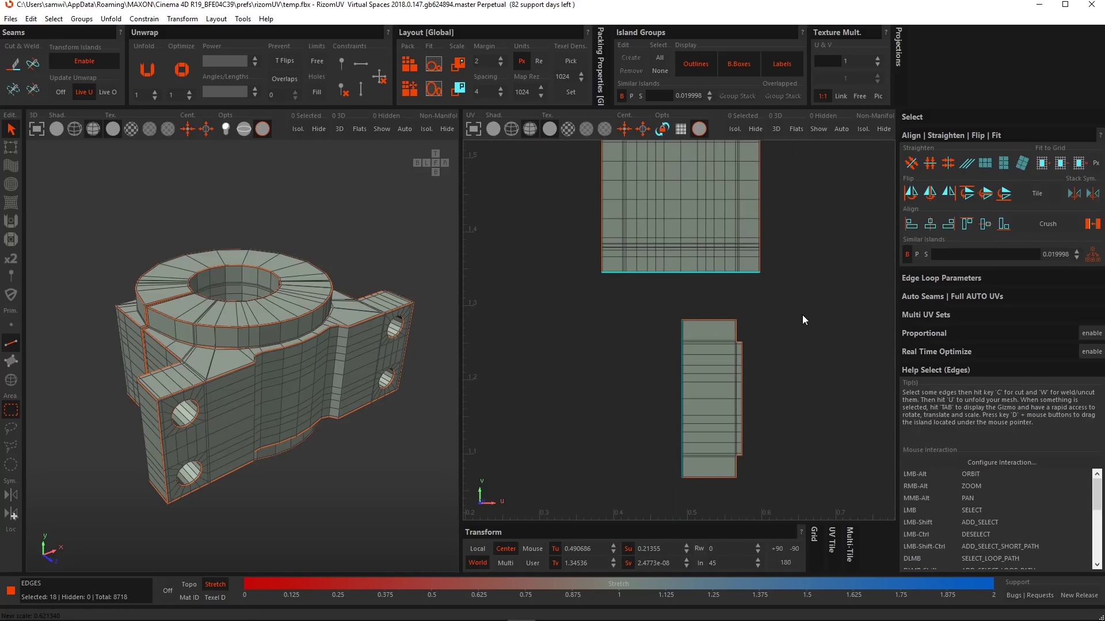
key(w)
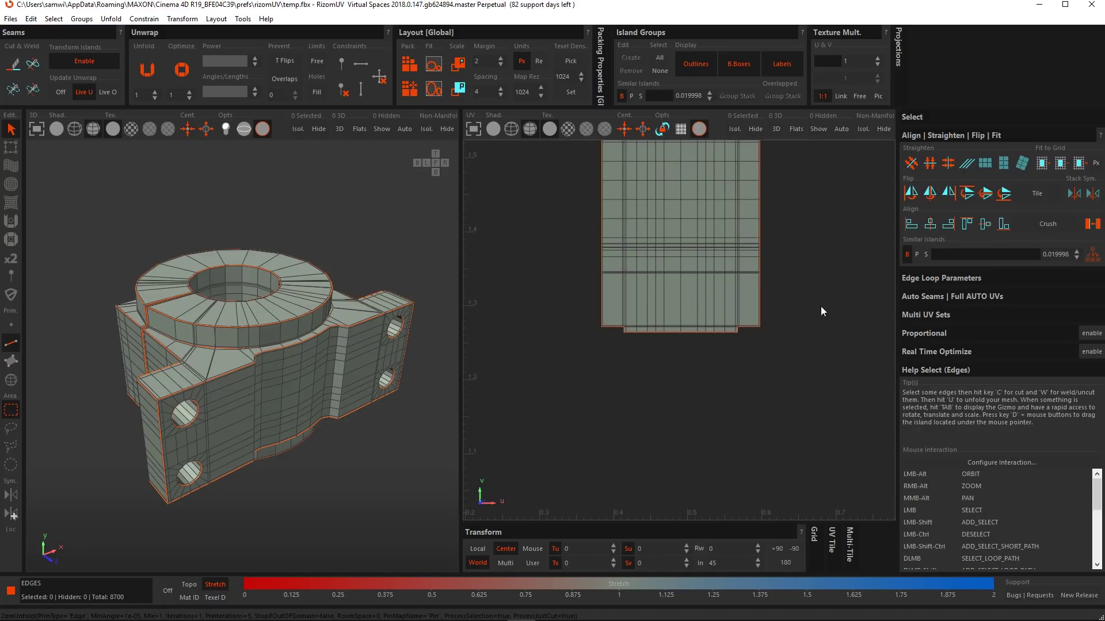
key(ctrl+z)
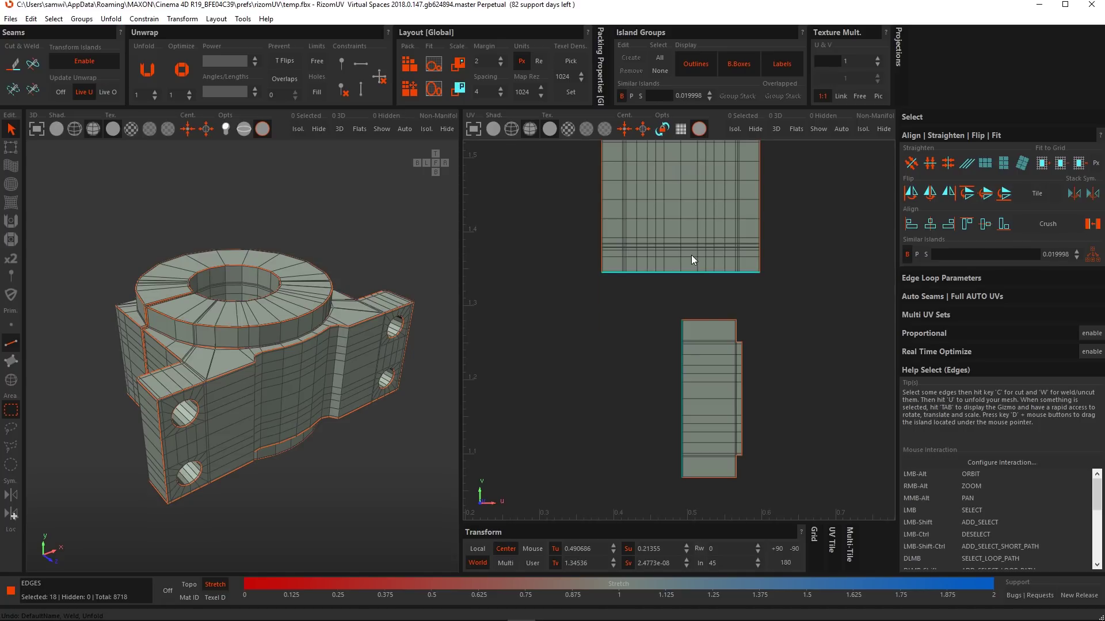
Select a vertical edge path from the large rectangle's lower border up into its interior and cut it with live unfold on
scroll(649, 379, up, 1)
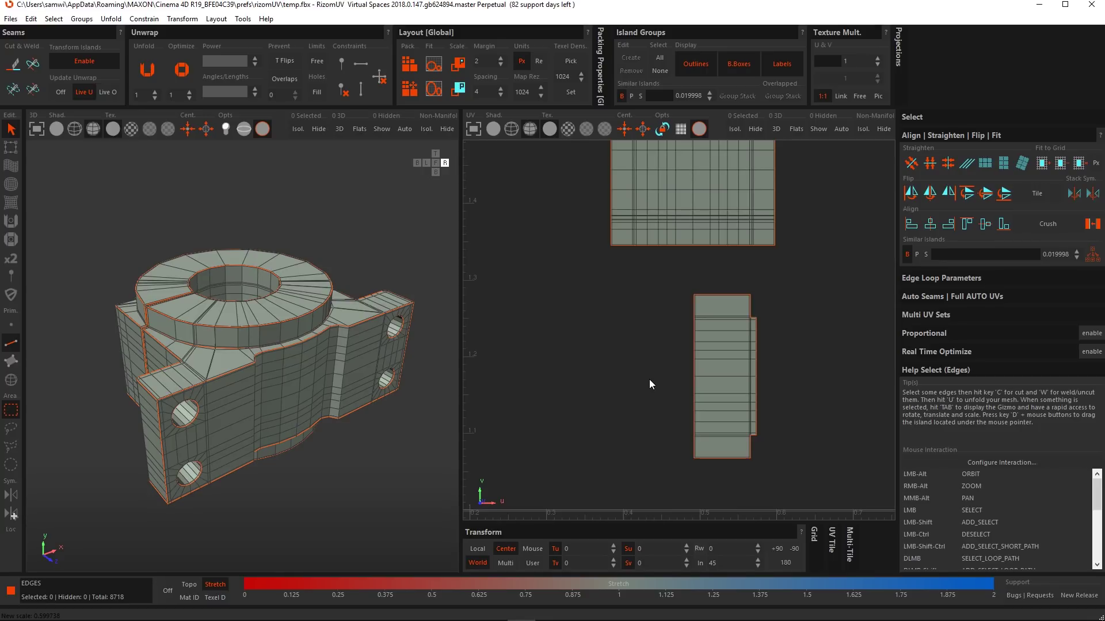
alt+middle_drag(687, 309, 672, 330)
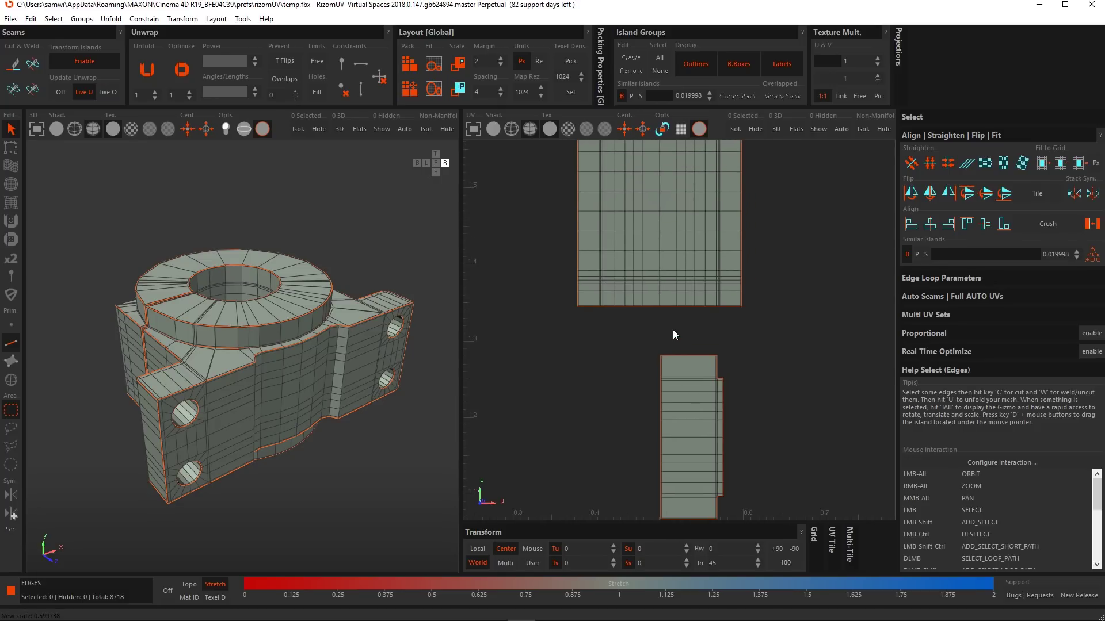
click(659, 302)
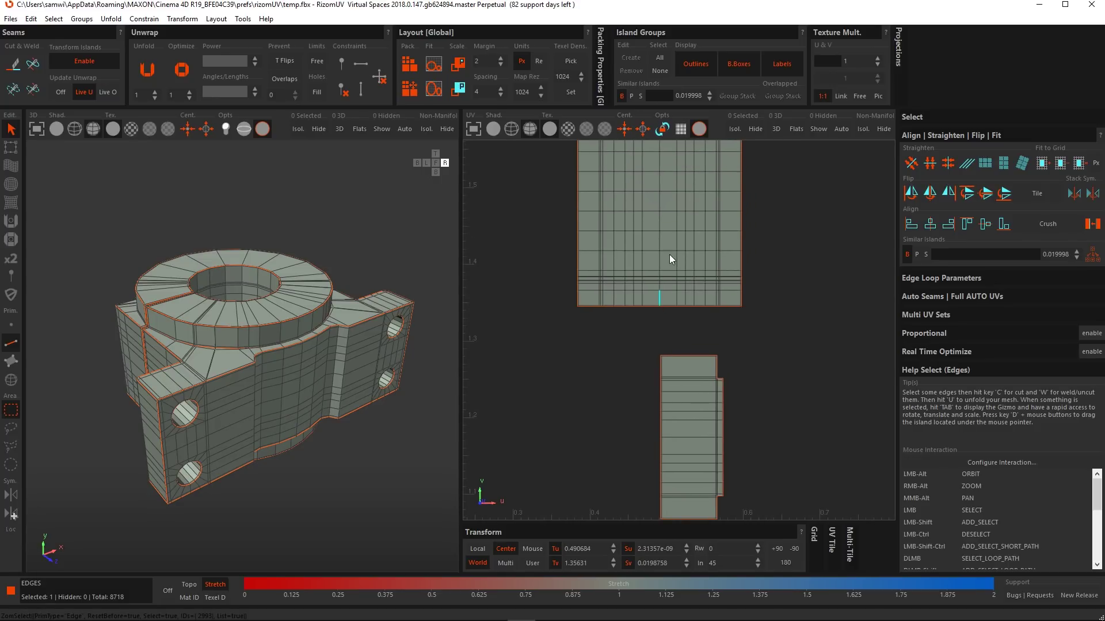
alt+middle_drag(668, 254, 673, 286)
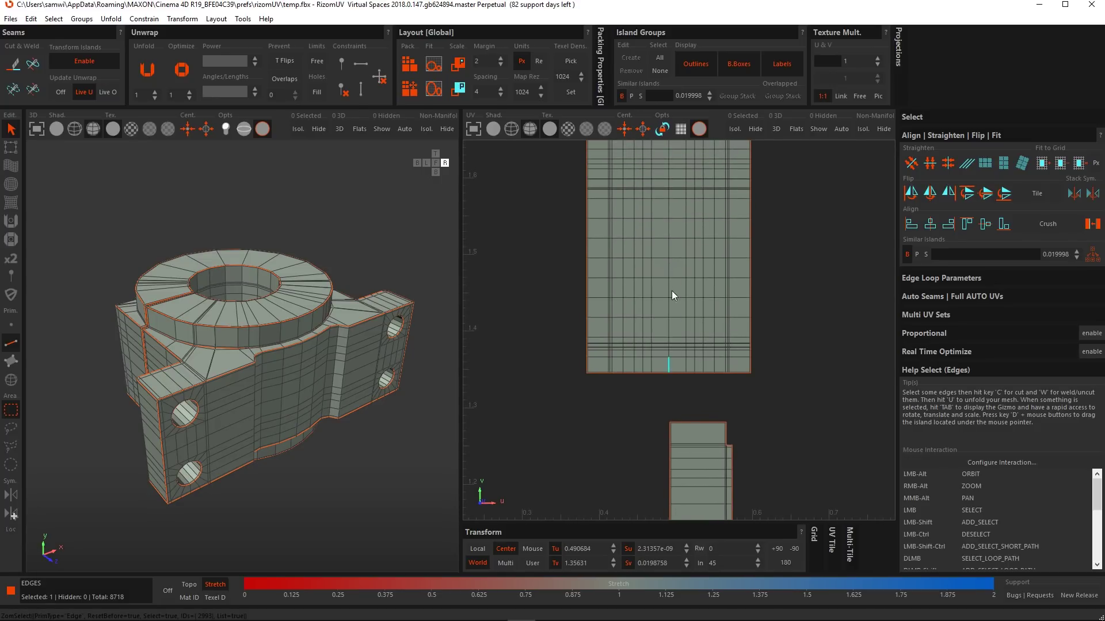
ctrl+shift+click(667, 265)
key(c)
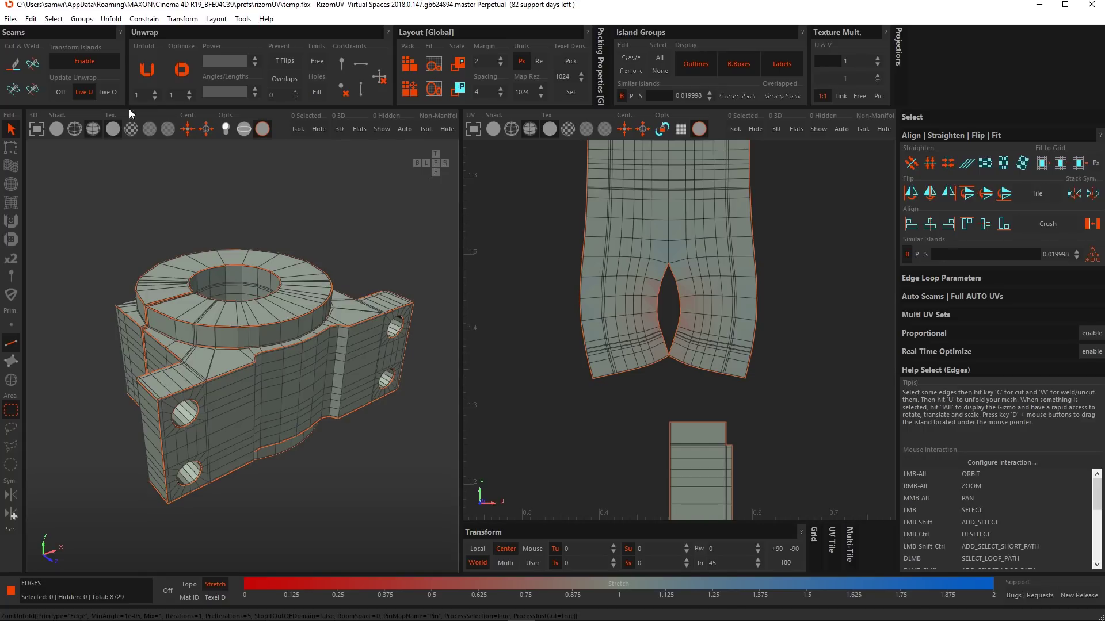
double_click(699, 364)
key(c)
Turn off live unfold updates and cut the selected vertical edge path in the large rectangle
click(61, 92)
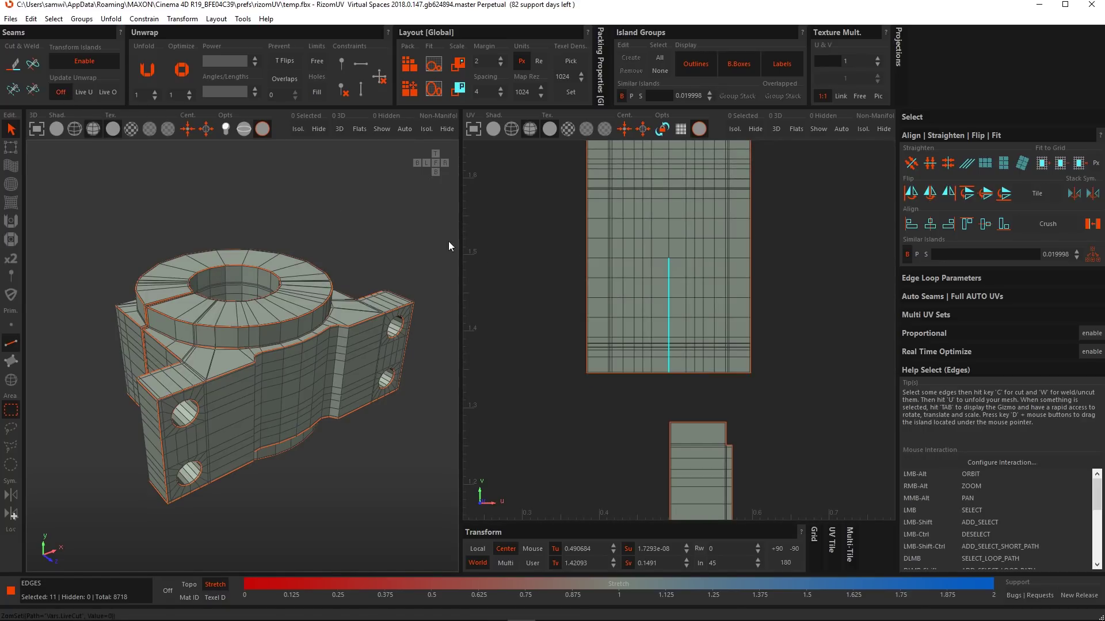
key(c)
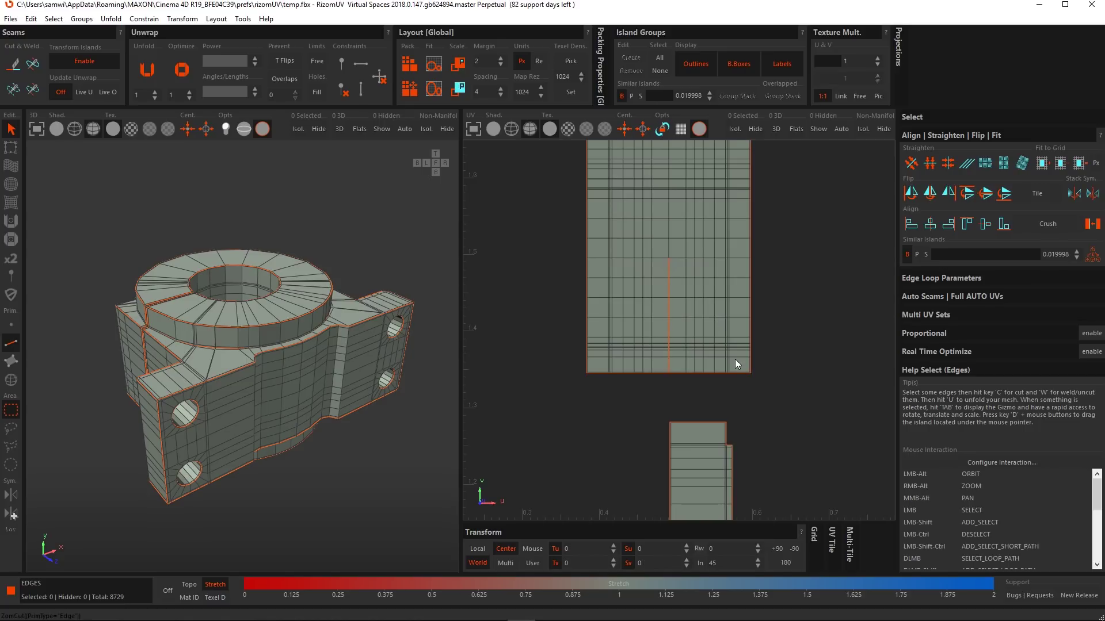
Box-select all edges in the lower part of the large rectangle, weld and unfold them, and undo both operations
scroll(640, 243, down, 2)
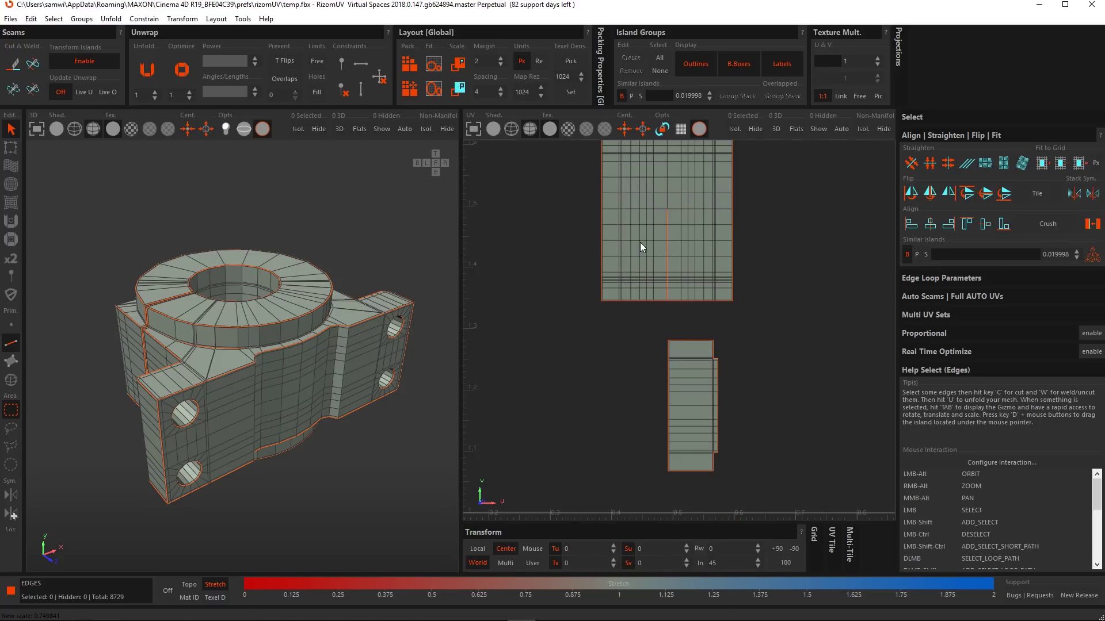
drag(580, 194, 760, 313)
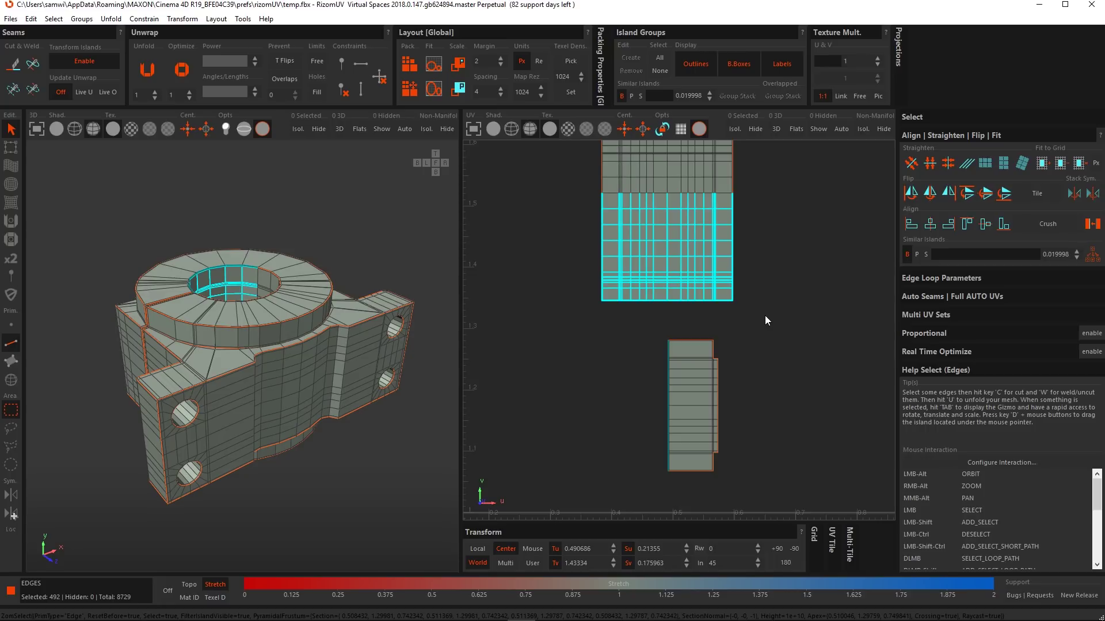
key(w)
key(u)
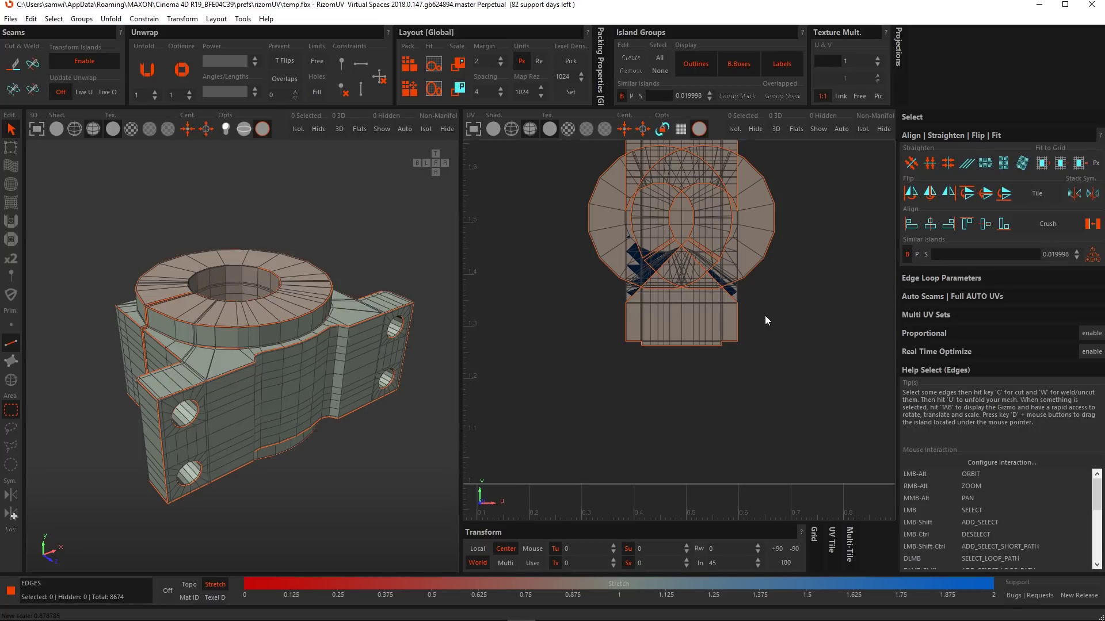
key(ctrl+z)
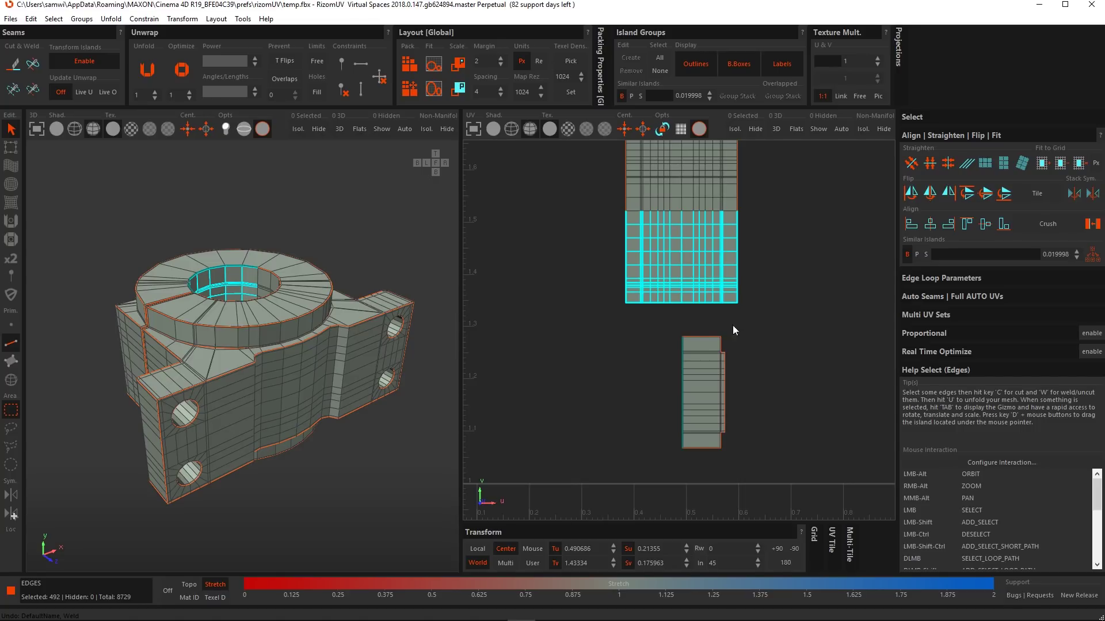
Weld only the internal cut within the selected edges, undo it, and clear the selection
click(12, 91)
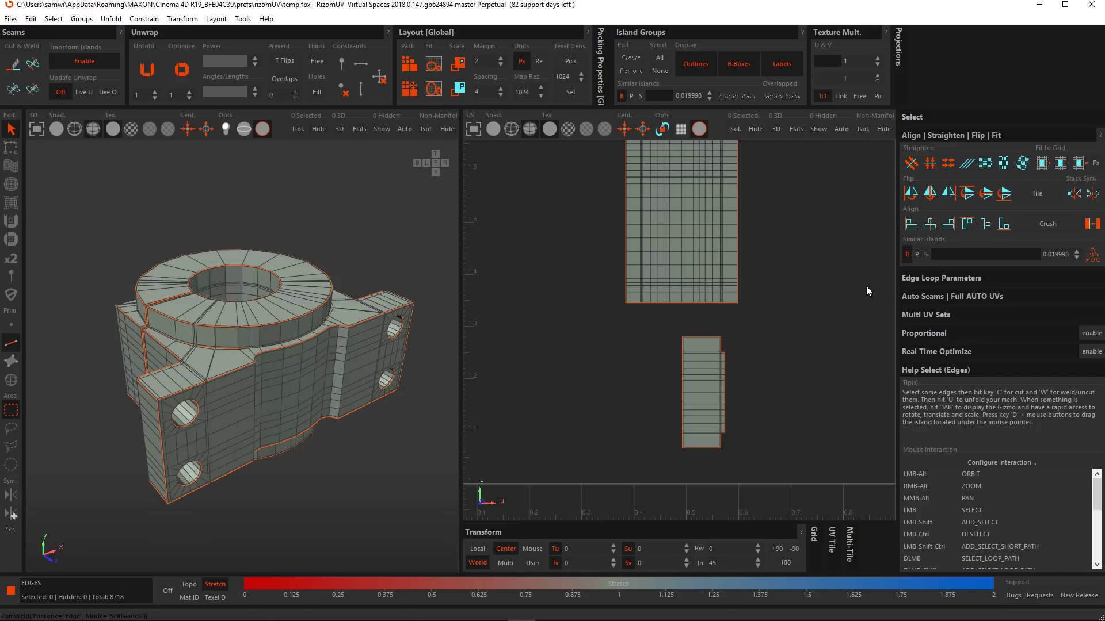
key(ctrl+z)
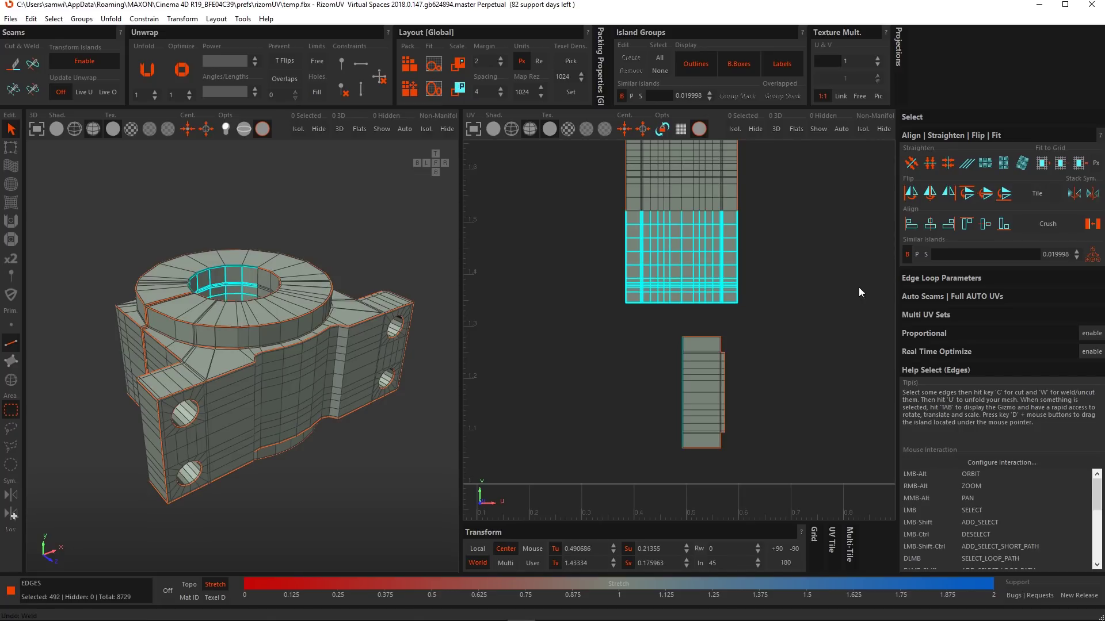
click(693, 304)
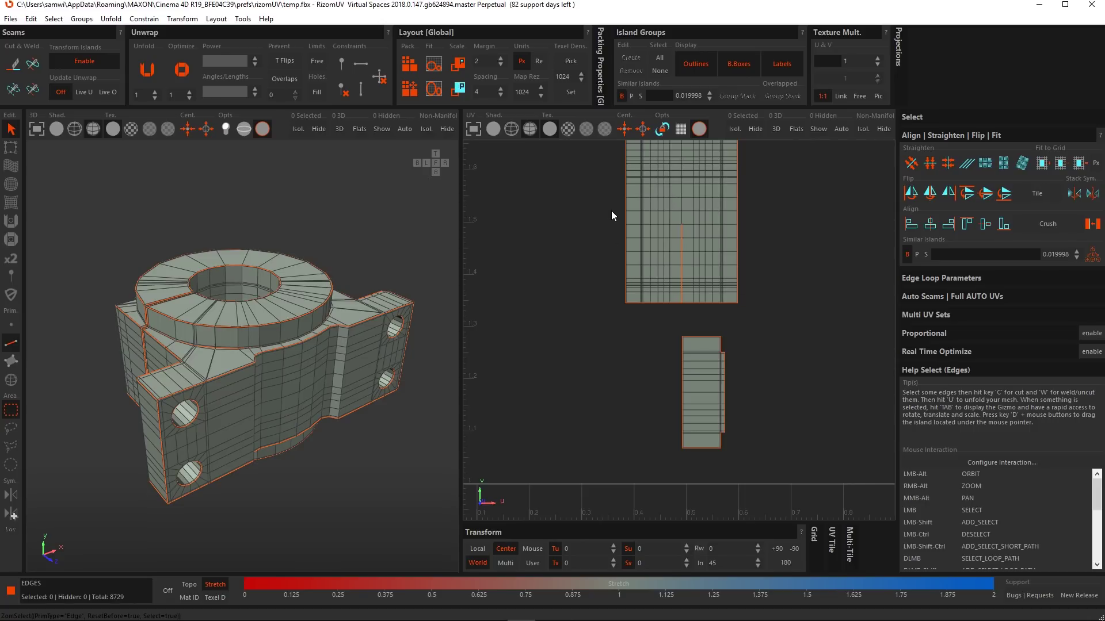
Box-select the rectangle's lower edges again, weld only those shared with other islands, inspect the resulting layout, and undo the weld
drag(611, 211, 765, 316)
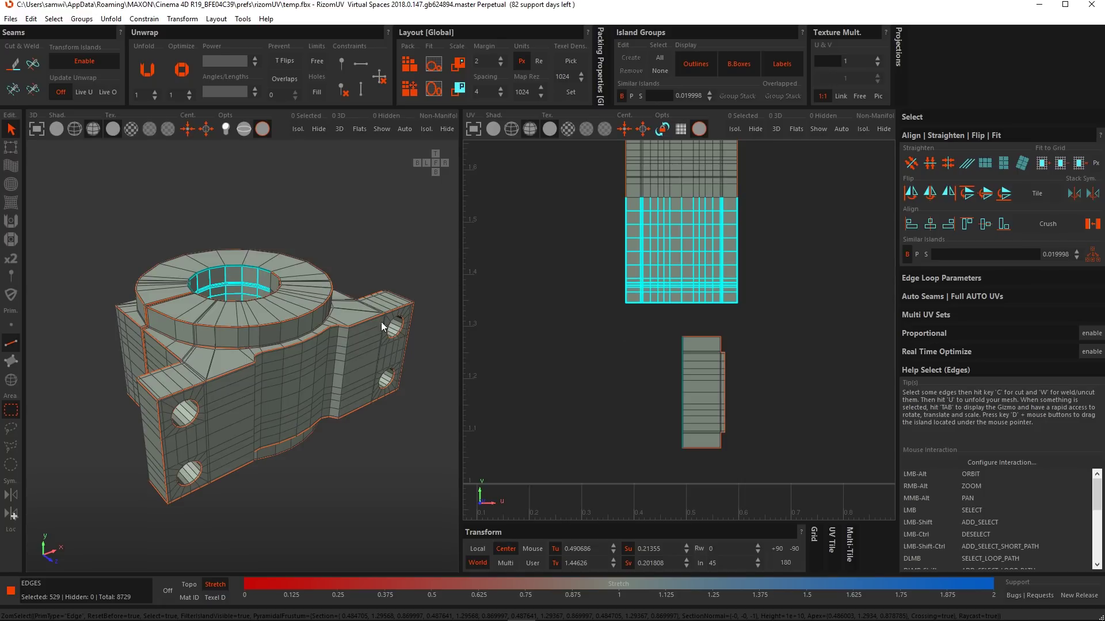
click(33, 91)
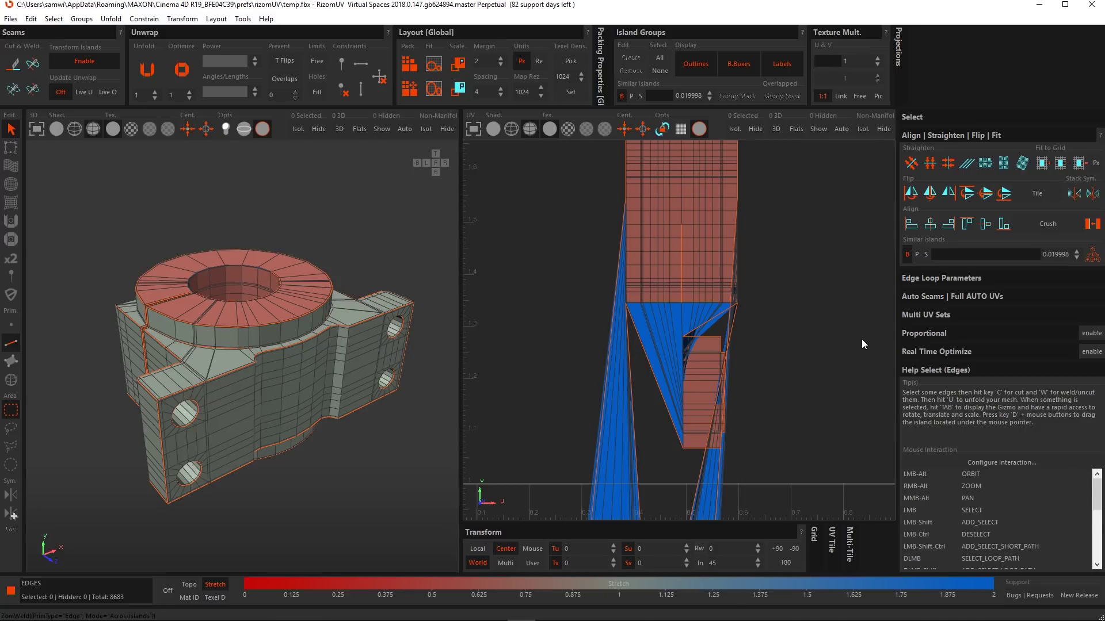
scroll(859, 344, down, 5)
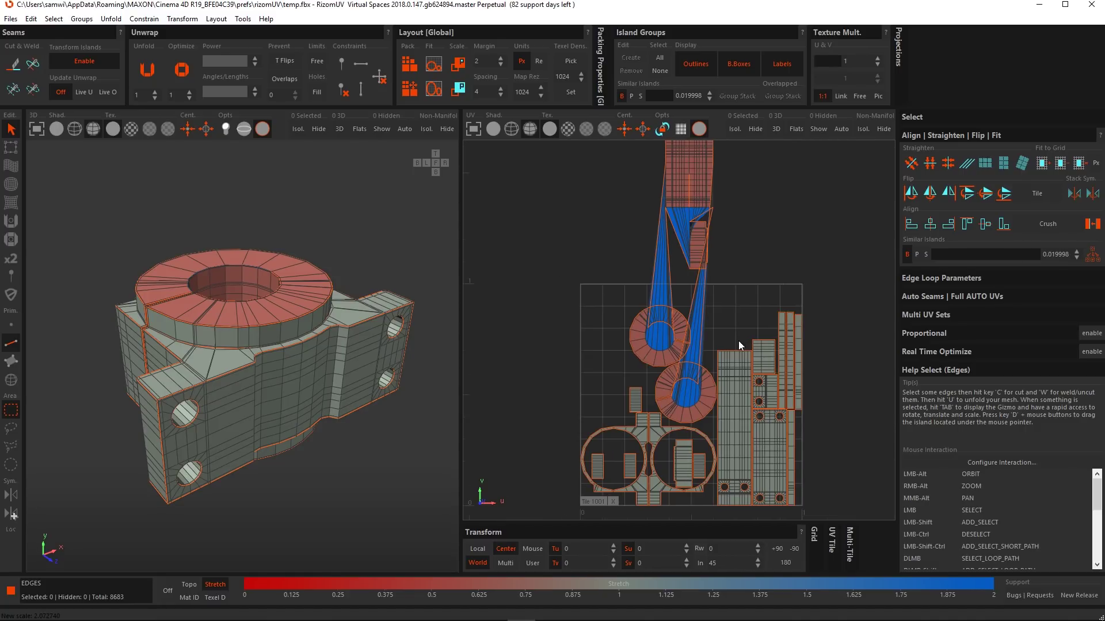
alt+middle_drag(738, 343, 731, 333)
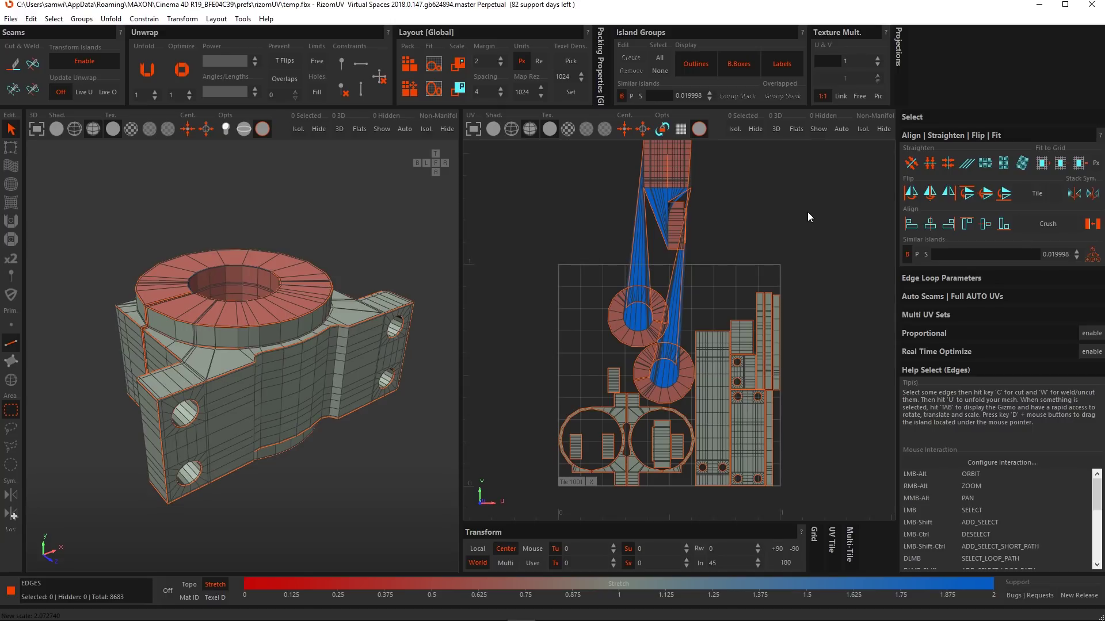
key(ctrl+z)
alt+middle_drag(703, 167, 727, 229)
scroll(716, 243, up, 3)
scroll(718, 246, up, 2)
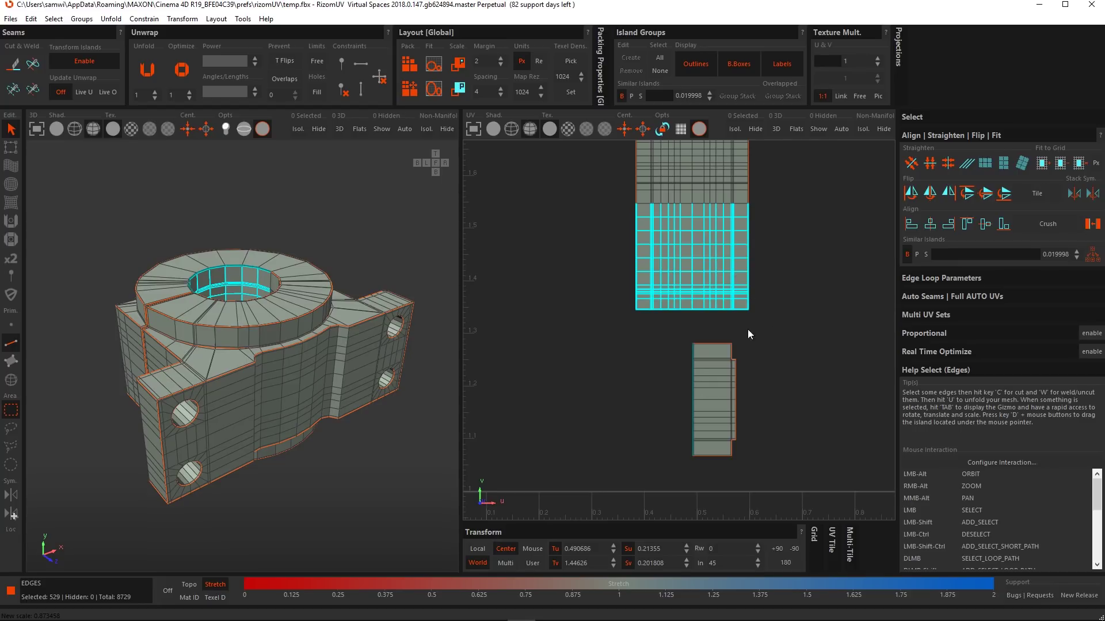
In island selection mode, select the large rectangle, weld its internal cut, and clear the selection
click(12, 381)
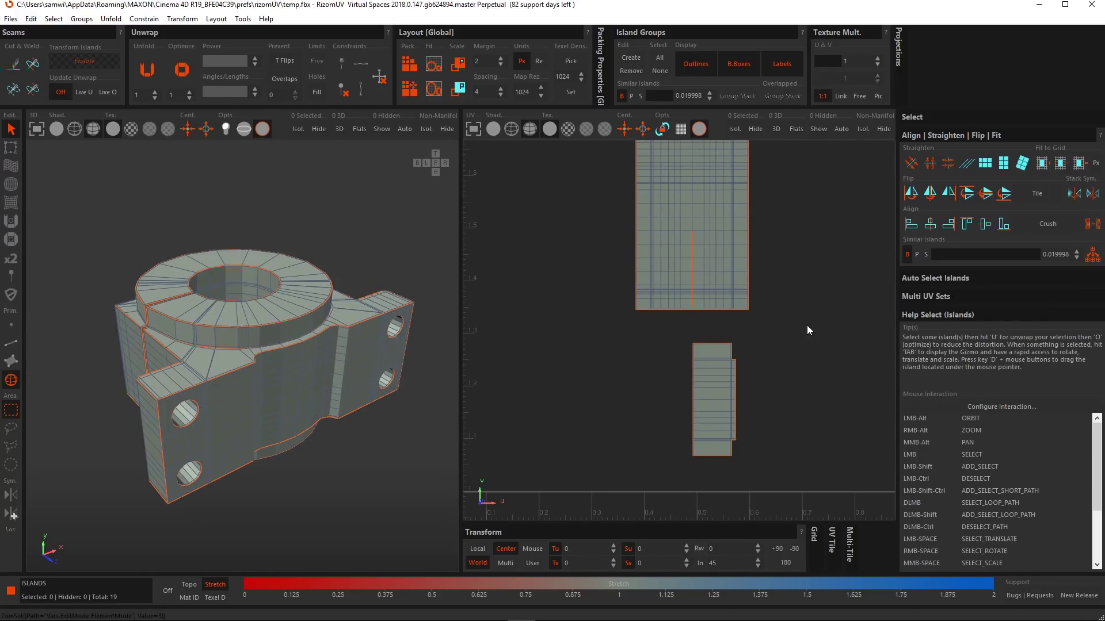
click(685, 289)
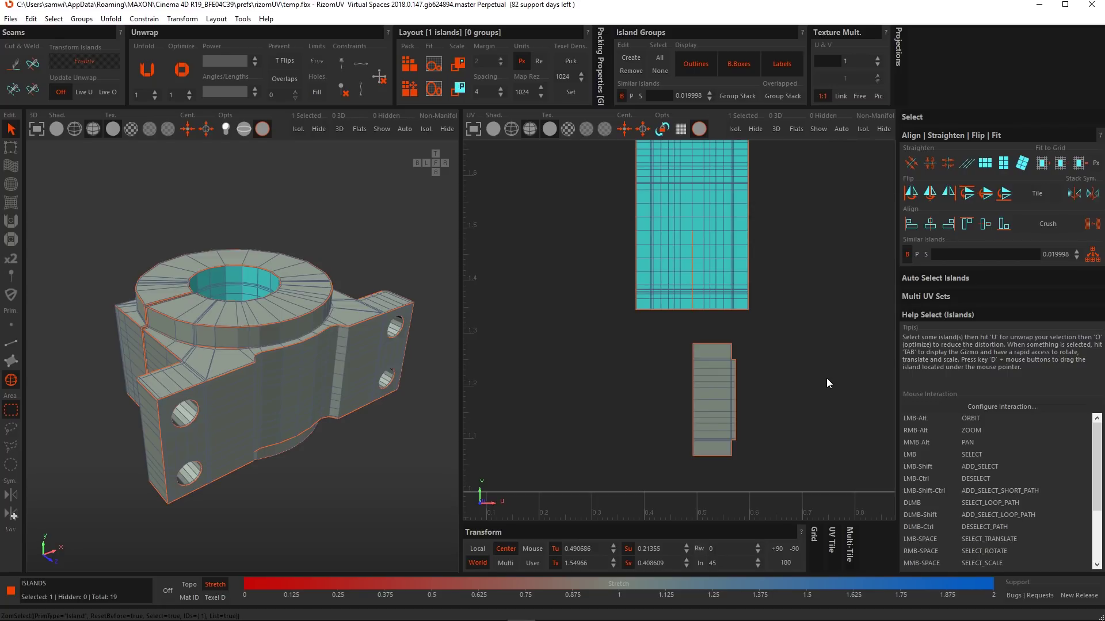
click(13, 91)
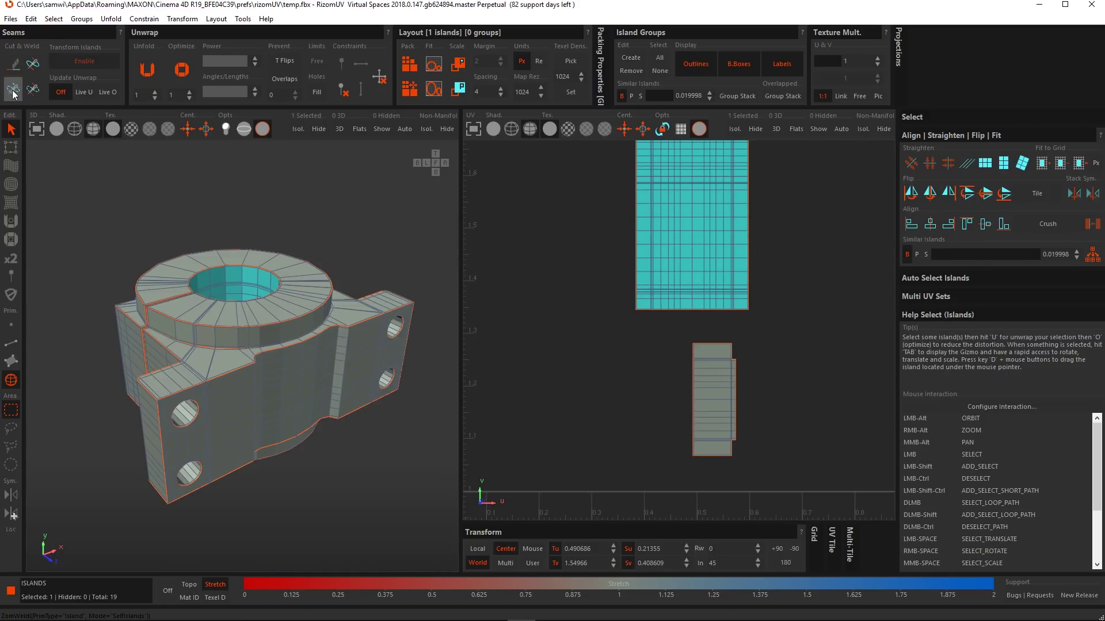
click(747, 335)
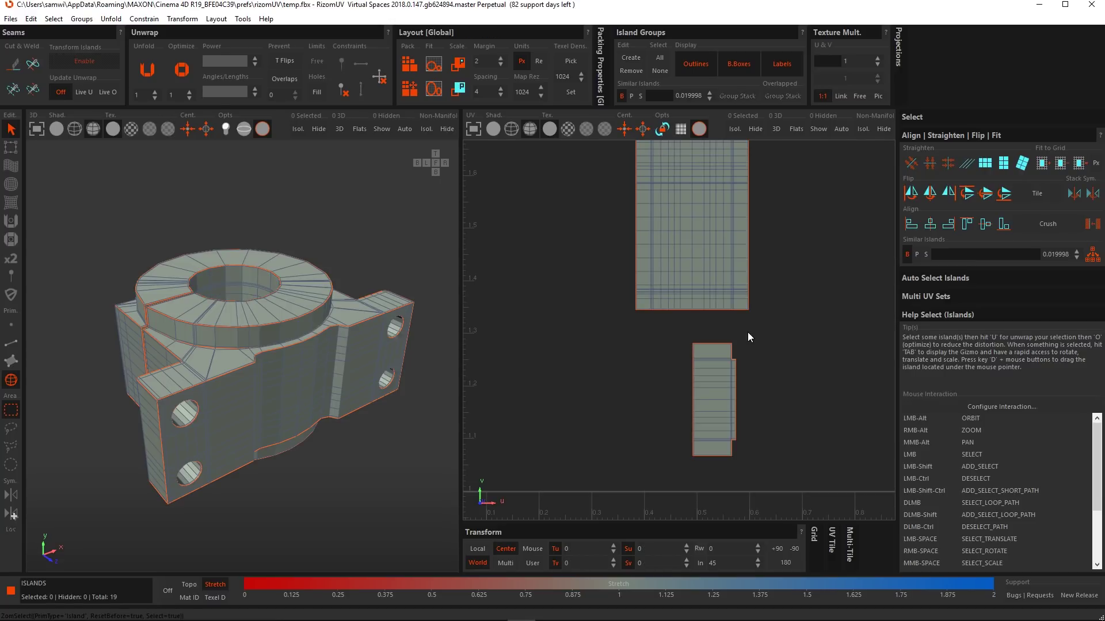
Unflatten the UV layout, select all islands, and weld all their seams
scroll(733, 341, down, 5)
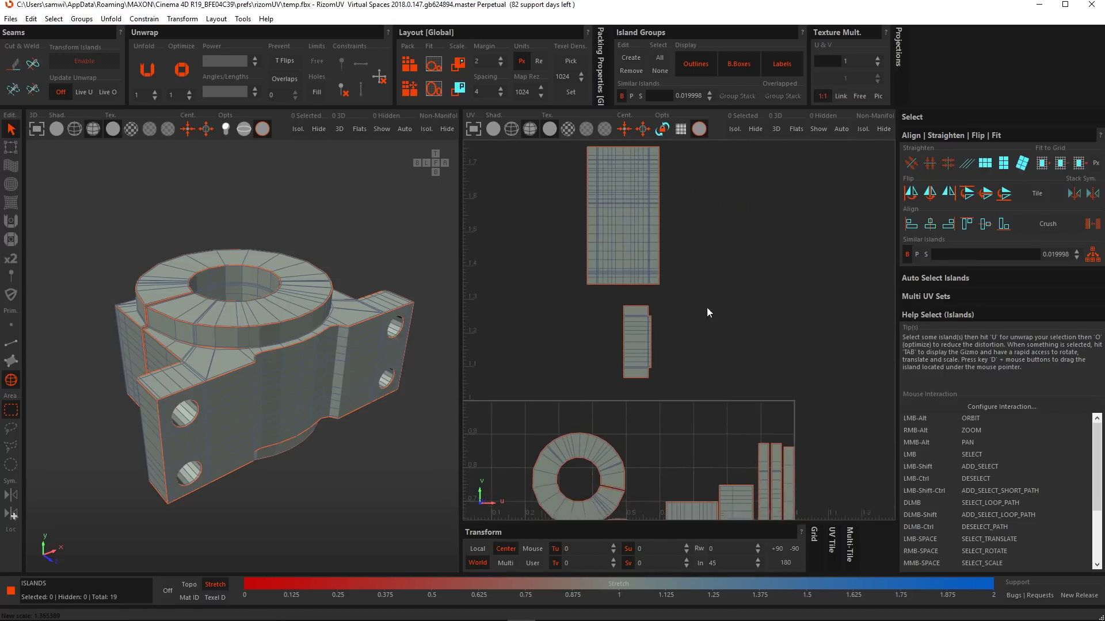
click(110, 18)
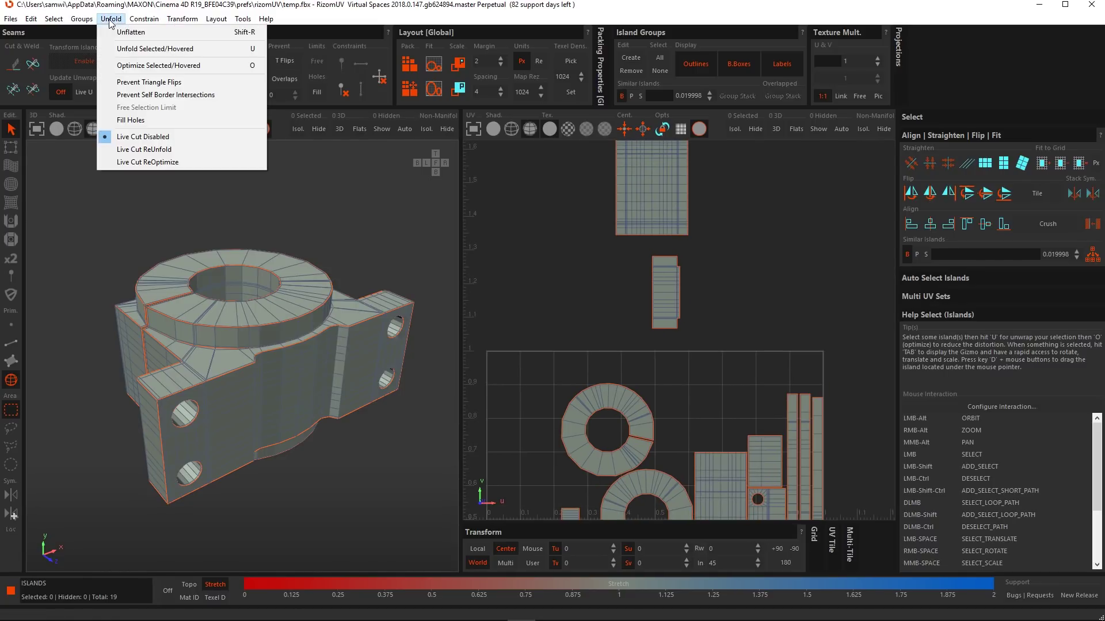
click(138, 33)
scroll(622, 357, up, 4)
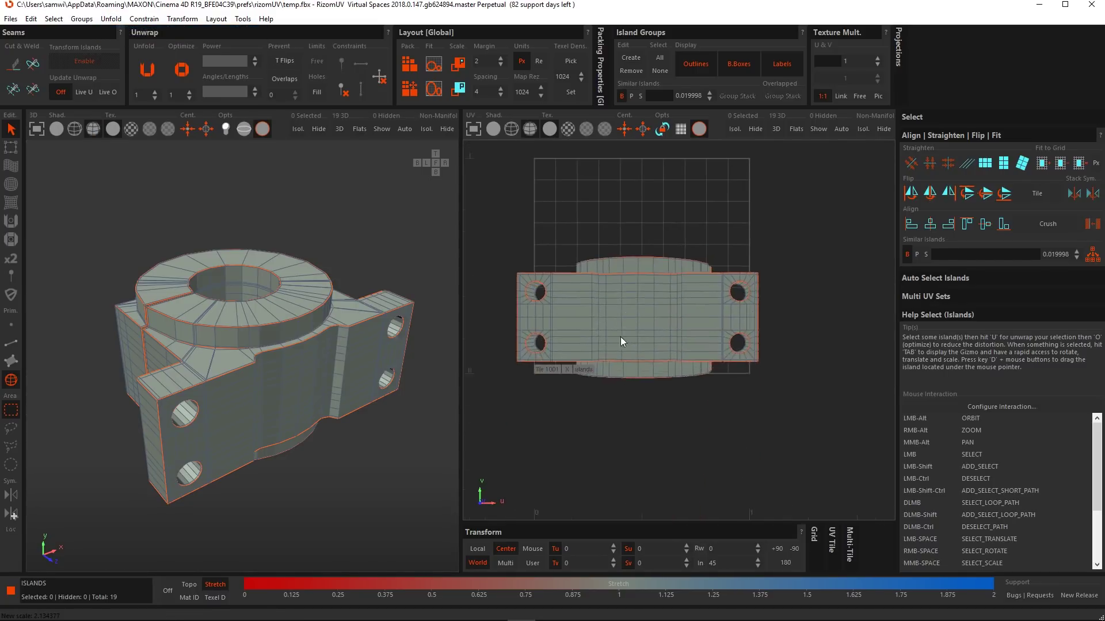
alt+drag(228, 338, 231, 347)
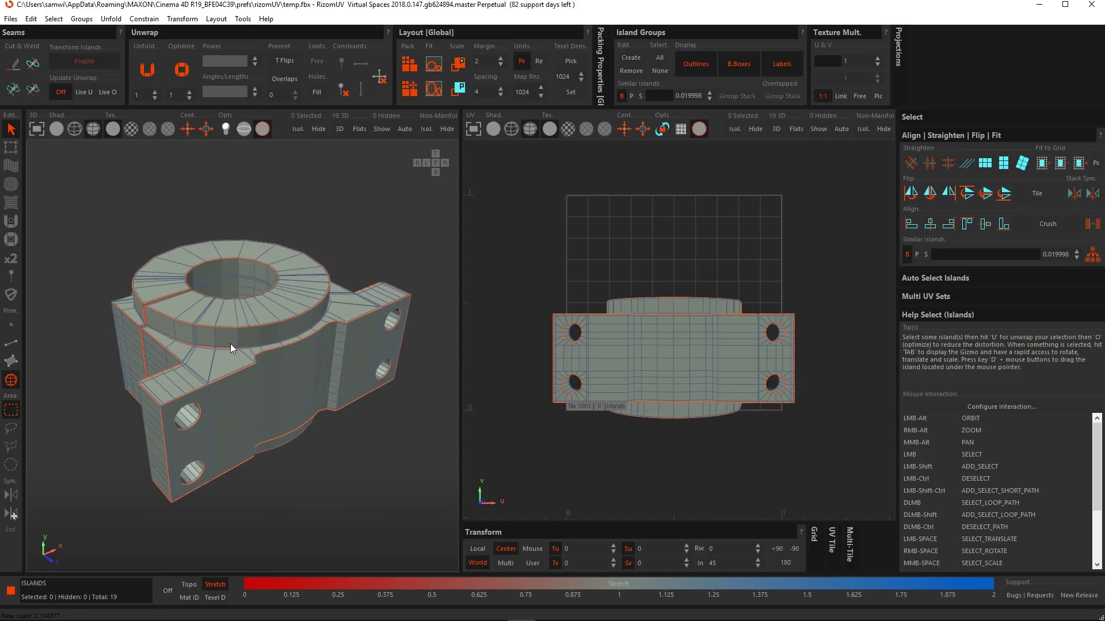
key(ctrl+a)
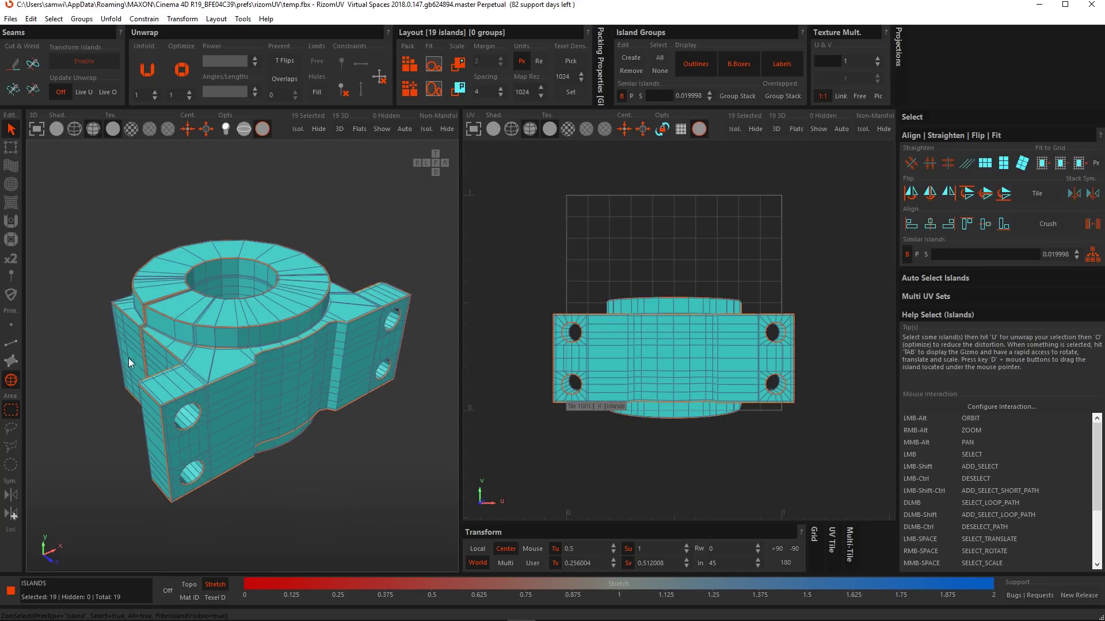
click(32, 65)
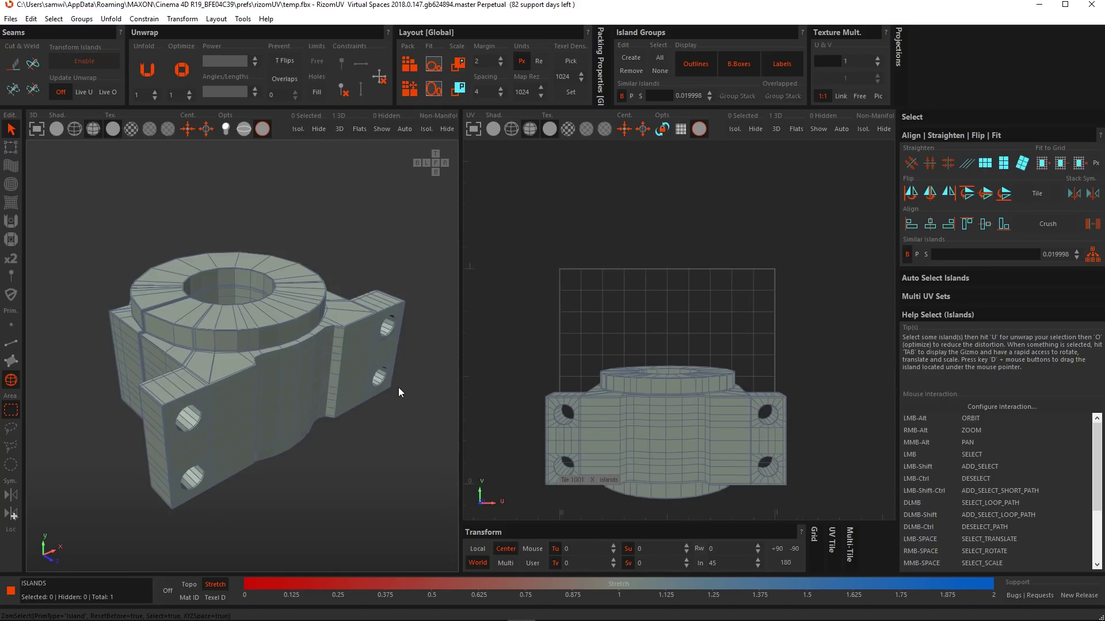
In polygon selection mode, select a run of adjacent polygons on the ring's top face and cut around their border
click(11, 361)
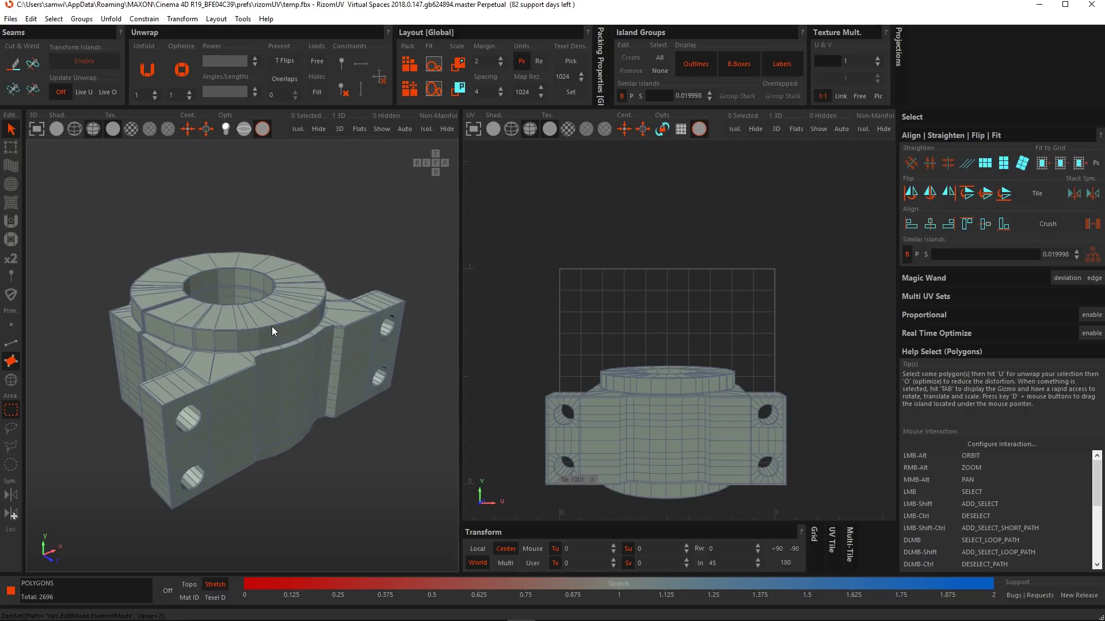
scroll(262, 328, up, 6)
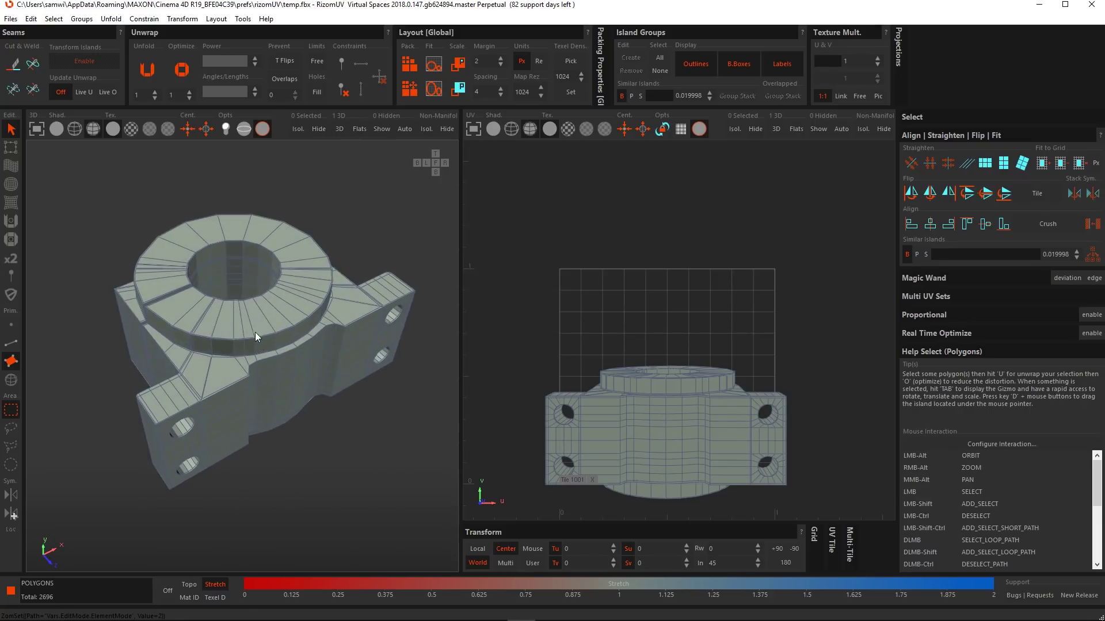
click(264, 330)
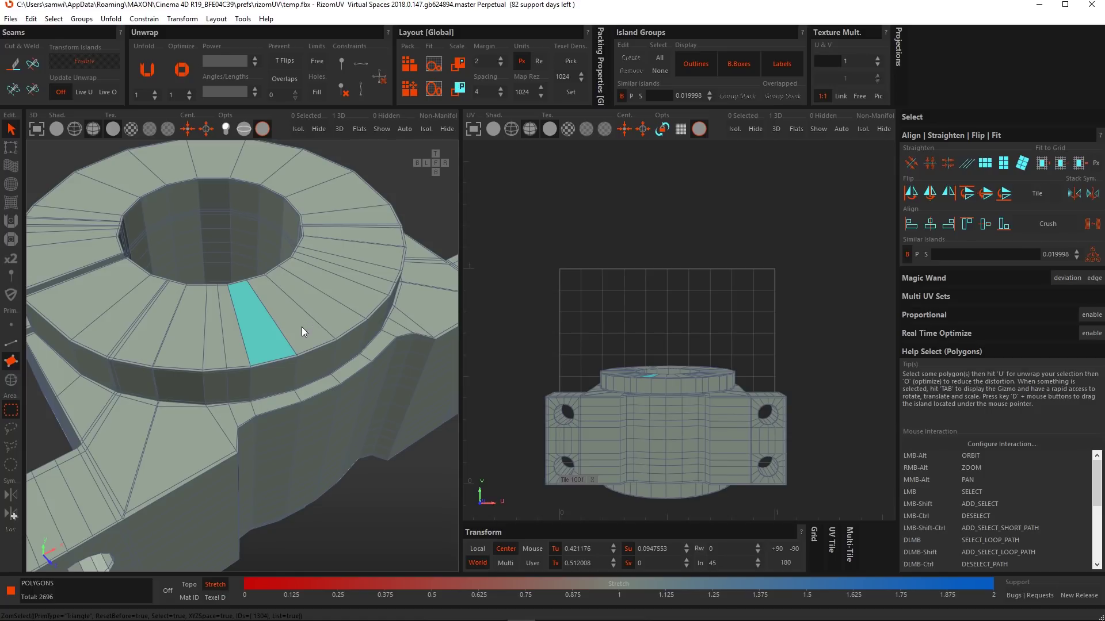
mouse_move(301, 327)
shift+mouse_down()
mouse_move(370, 250)
mouse_move(323, 315)
shift+mouse_up()
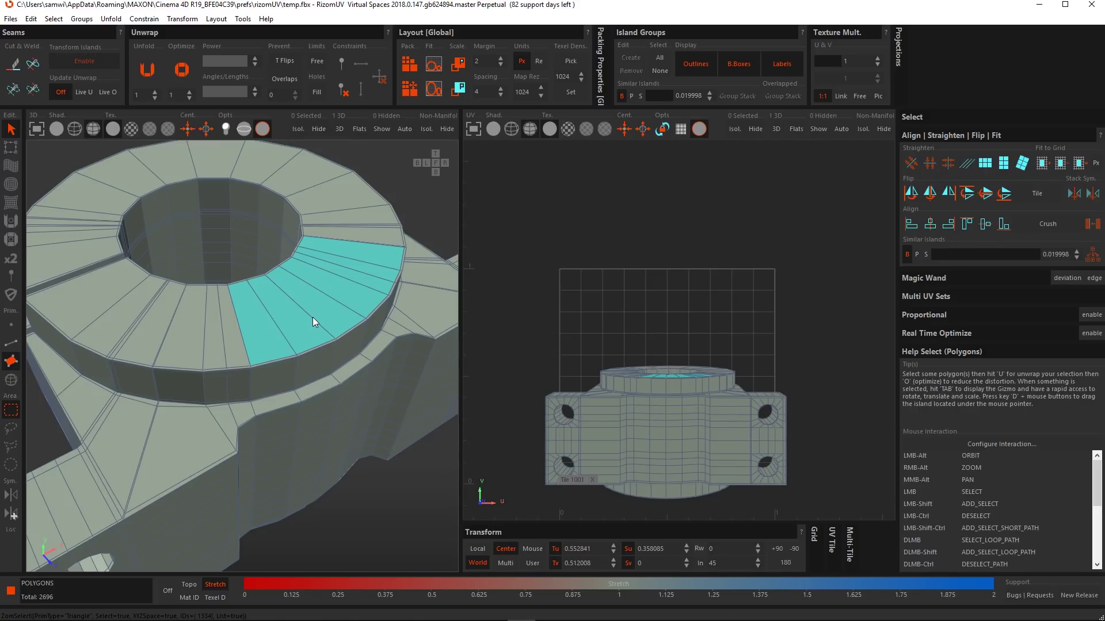
click(429, 216)
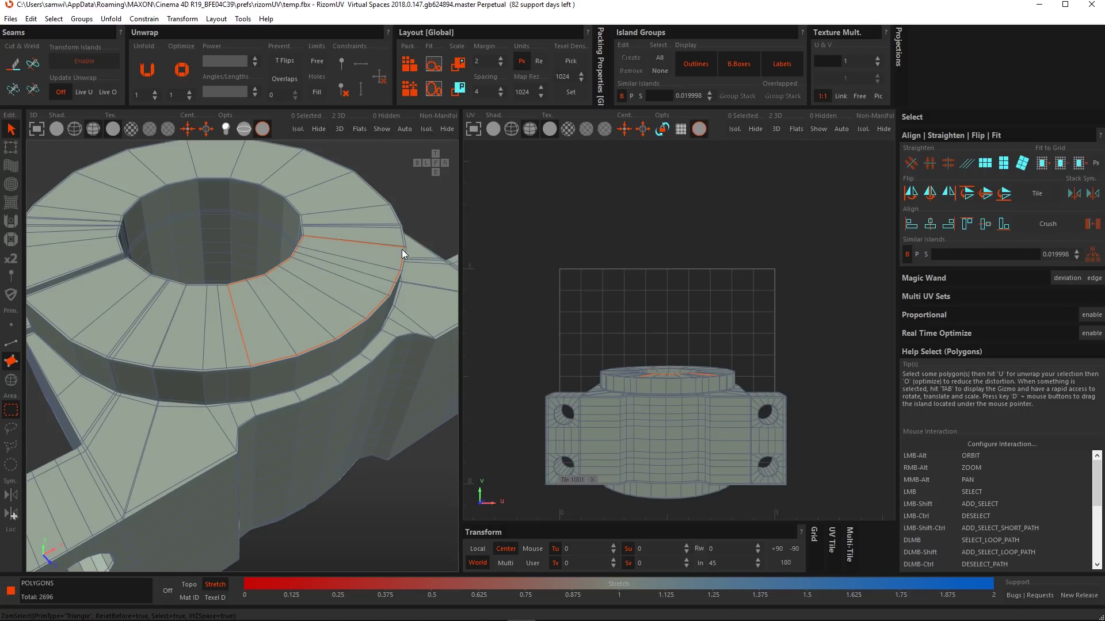
Weld the cut section of the ring's top face back together and clear the selection
click(386, 268)
key(w)
click(423, 212)
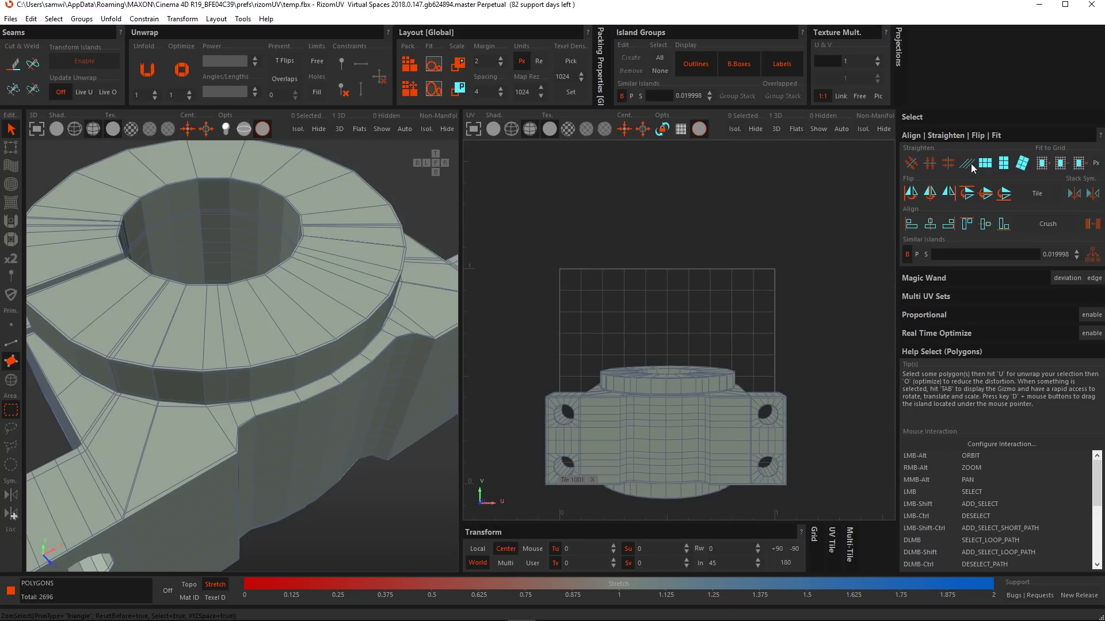
Collapse the Align settings, expand the Magic Wand settings, and enable deviation-based polygon selection
click(969, 134)
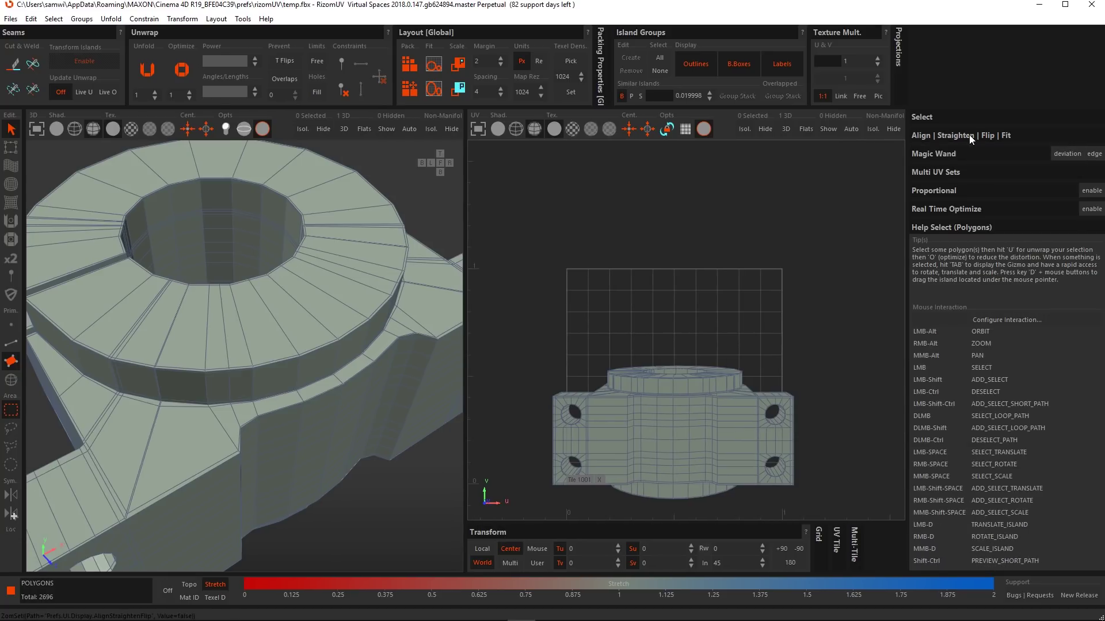
click(928, 156)
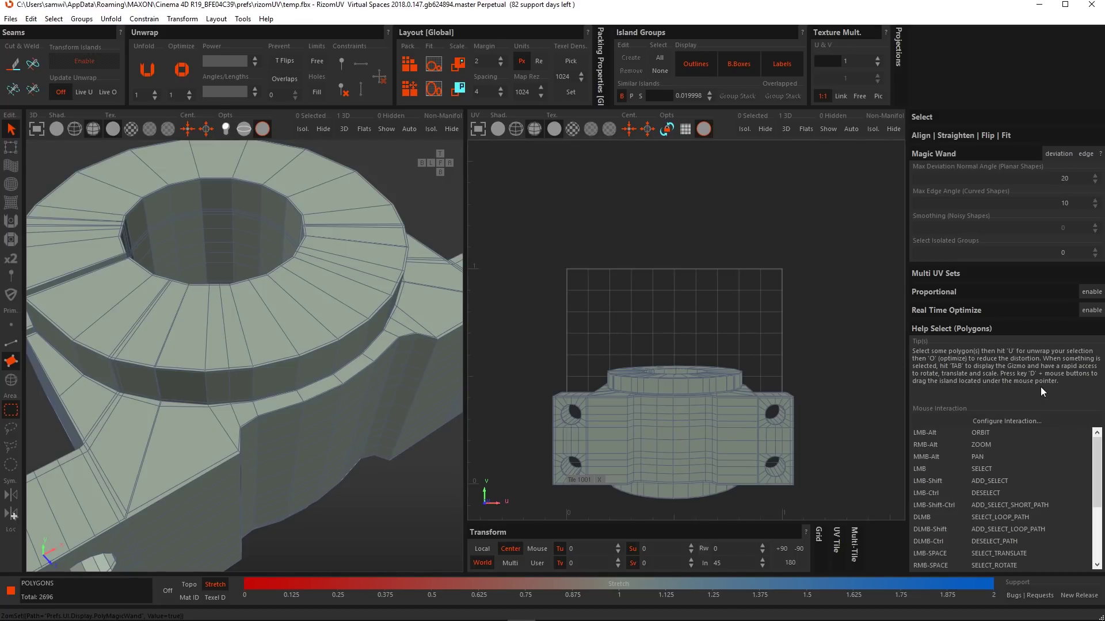
click(1056, 154)
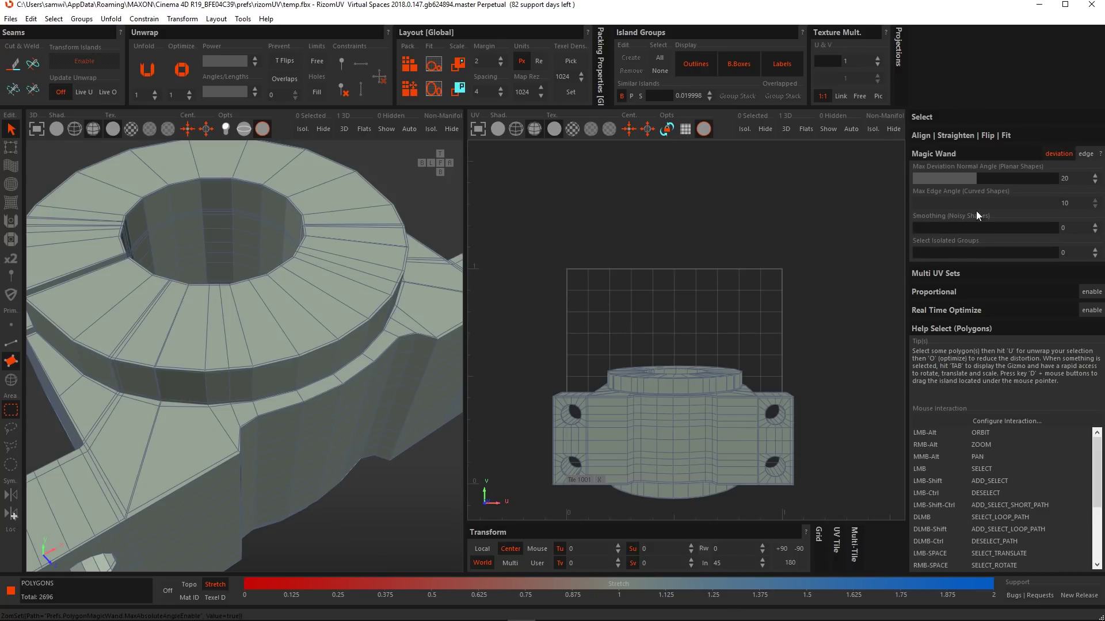
click(1055, 153)
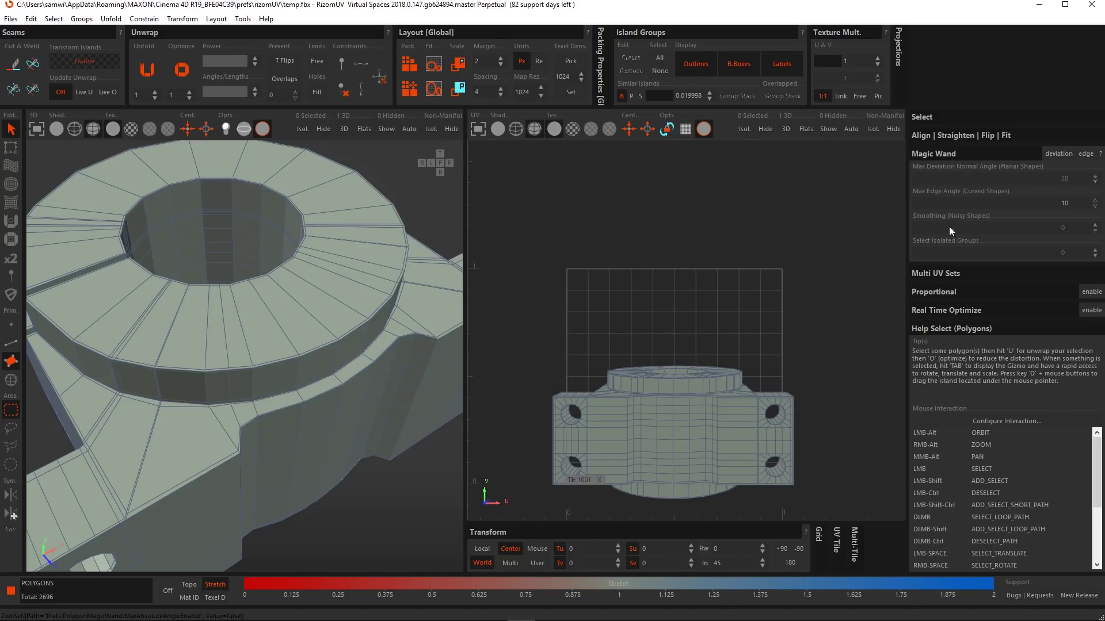
click(1048, 153)
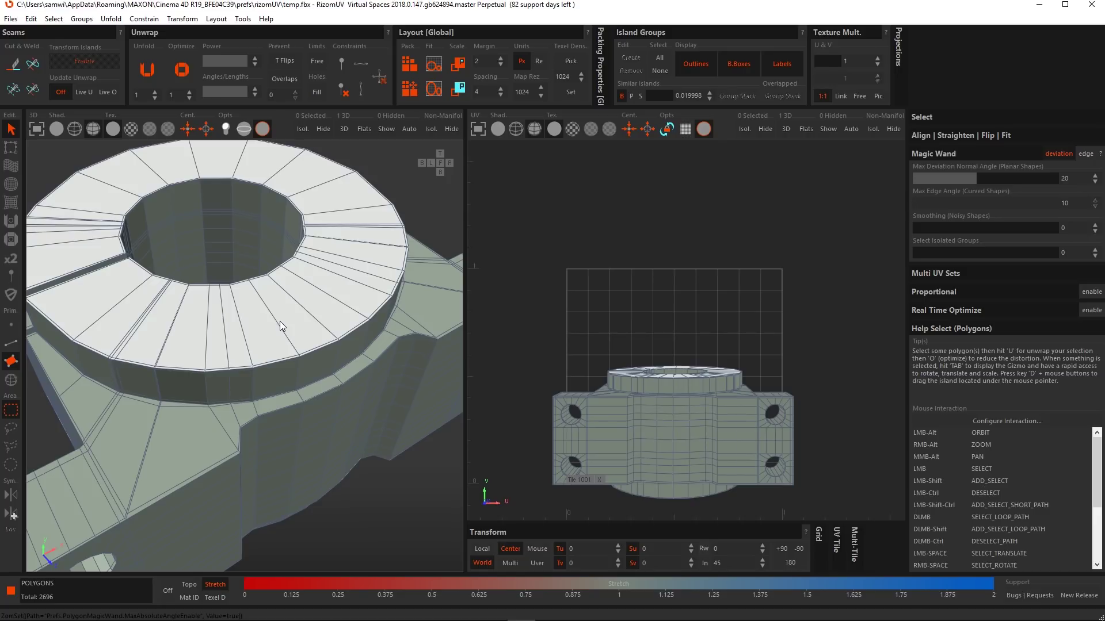
Select the ring's whole top face with the deviation Magic Wand, clear the selection, and preview other surfaces on the bracket
click(281, 321)
scroll(287, 321, down, 3)
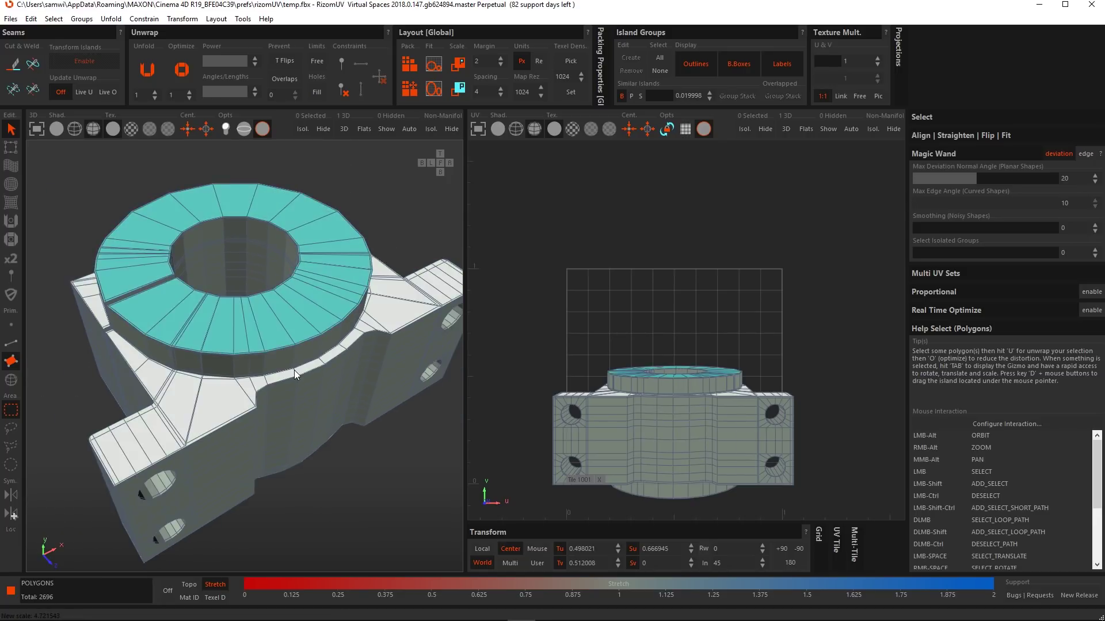
mouse_move(295, 370)
alt+middle_down()
mouse_move(288, 356)
mouse_move(299, 361)
alt+middle_up()
click(332, 460)
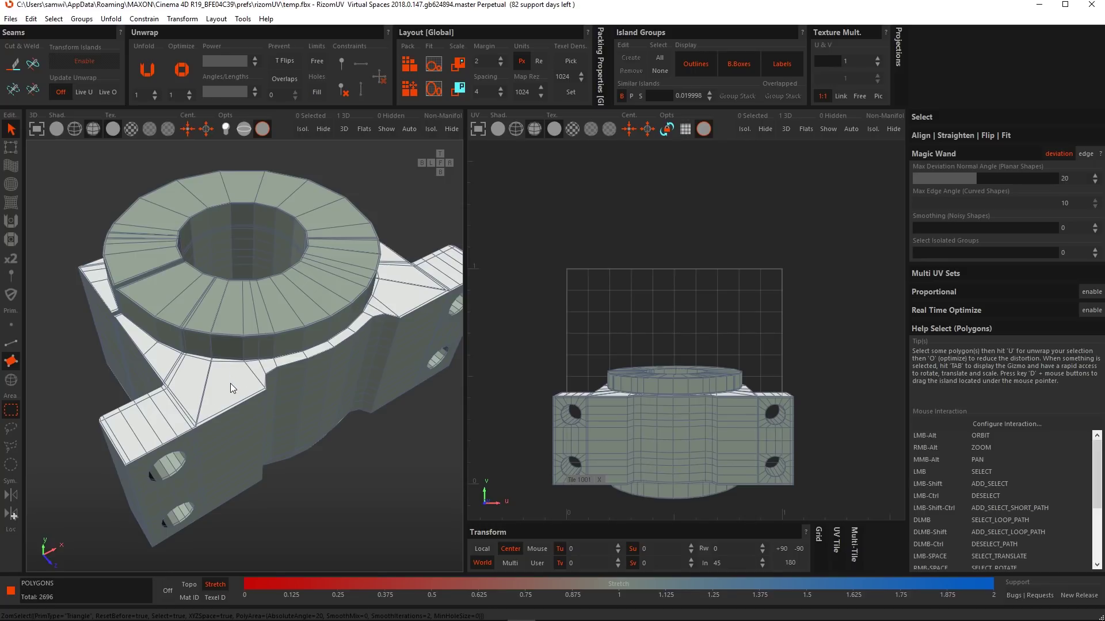
alt+drag(96, 327, 281, 383)
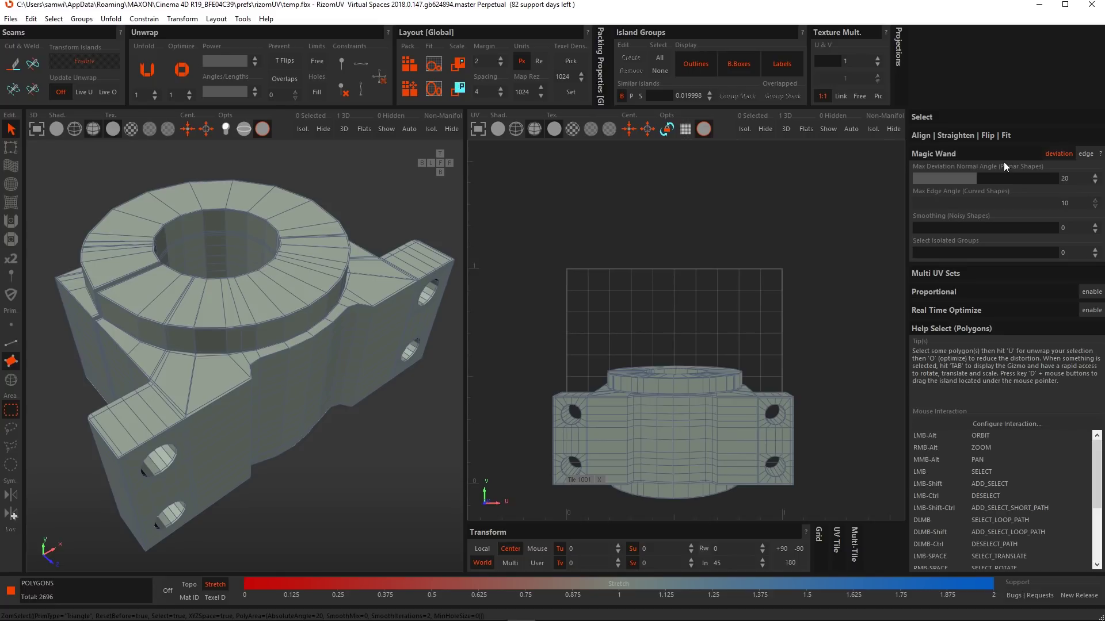
Try Max Deviation Normal Angle values of 5.4, 34.65 and 45, previewing the selection area on the bracket
drag(980, 177, 929, 185)
click(174, 436)
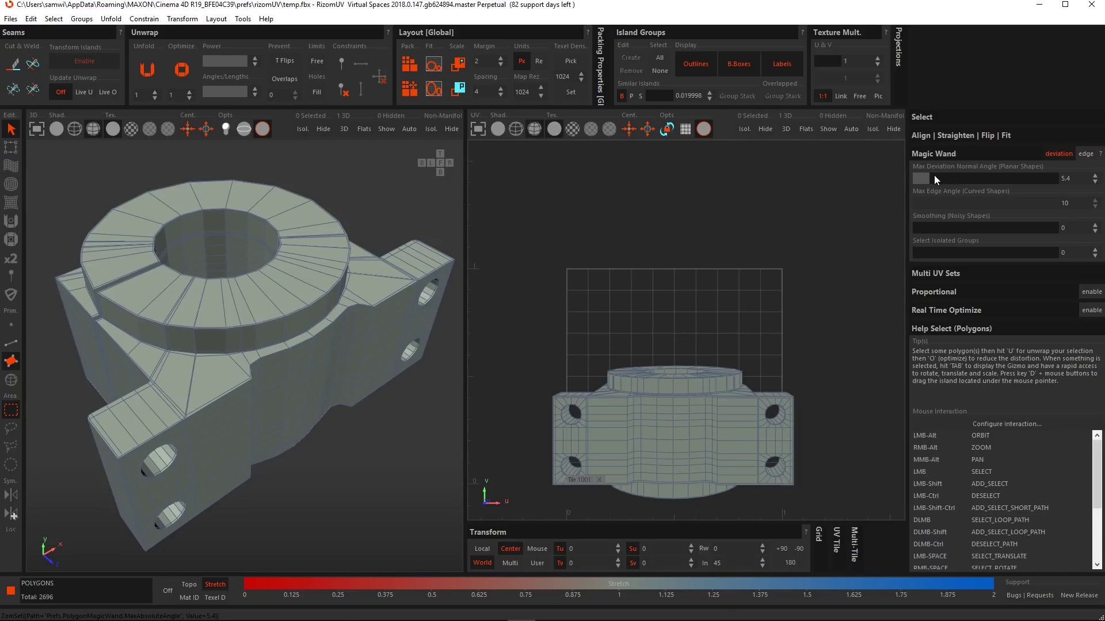
drag(939, 179, 1027, 178)
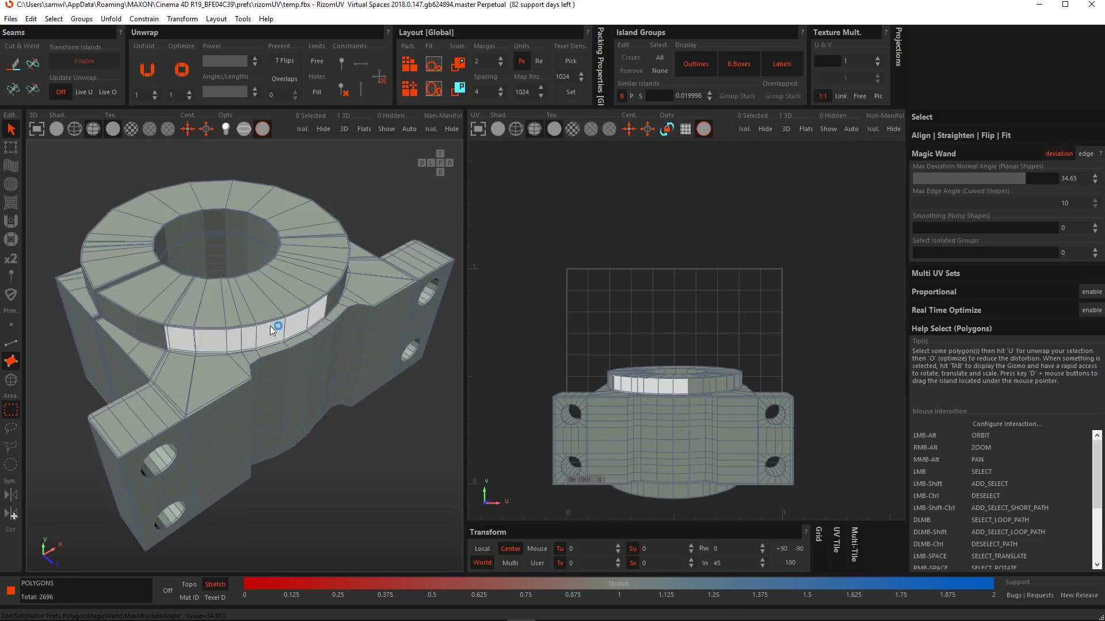
drag(1024, 179, 1067, 189)
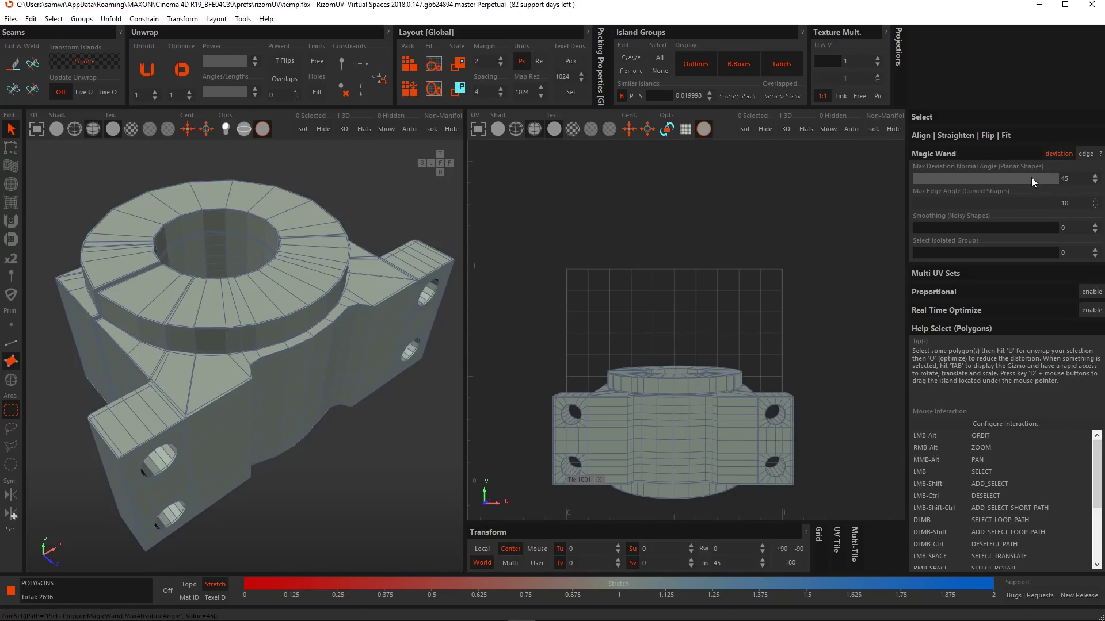
Set the Max Deviation Normal Angle to 100, reduce it to 85, and select the ring's outer side band
click(1074, 179)
text(100)
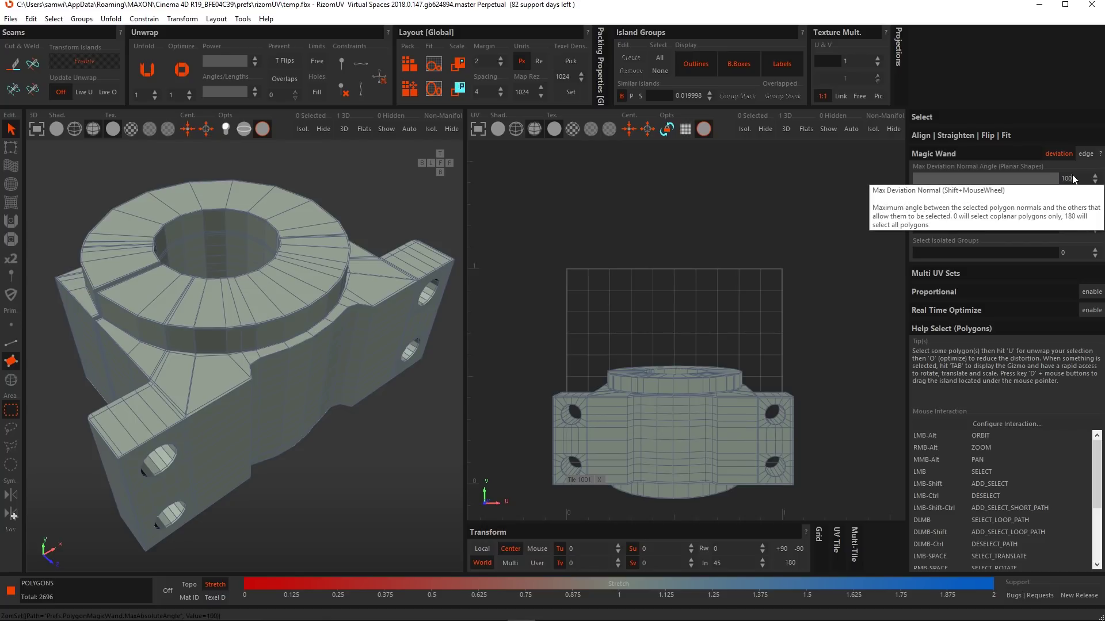
key(Return)
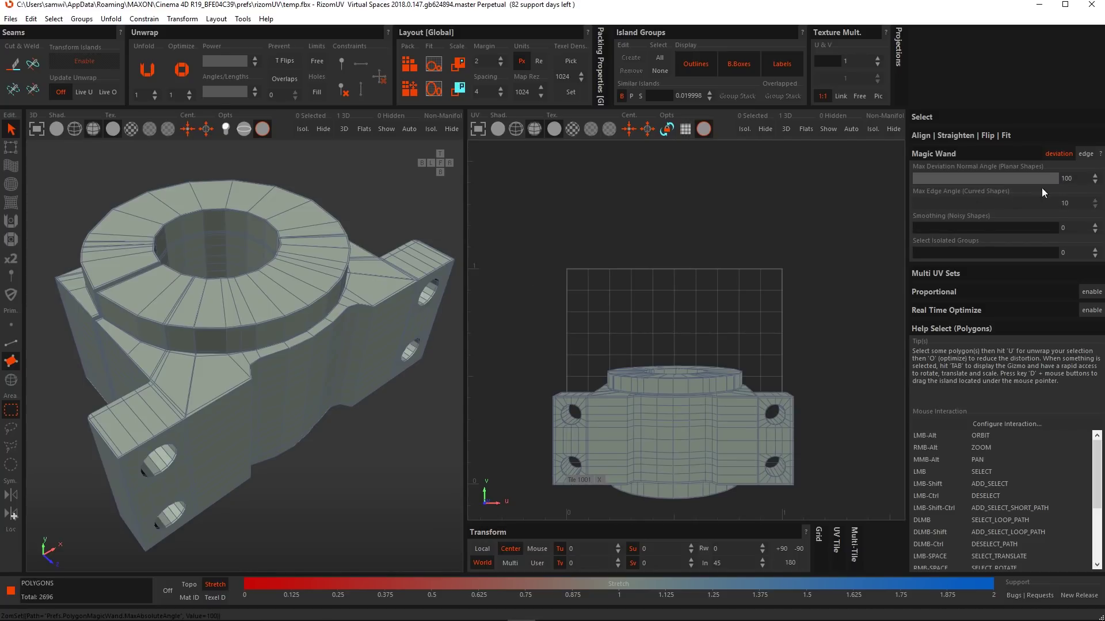
click(1070, 179)
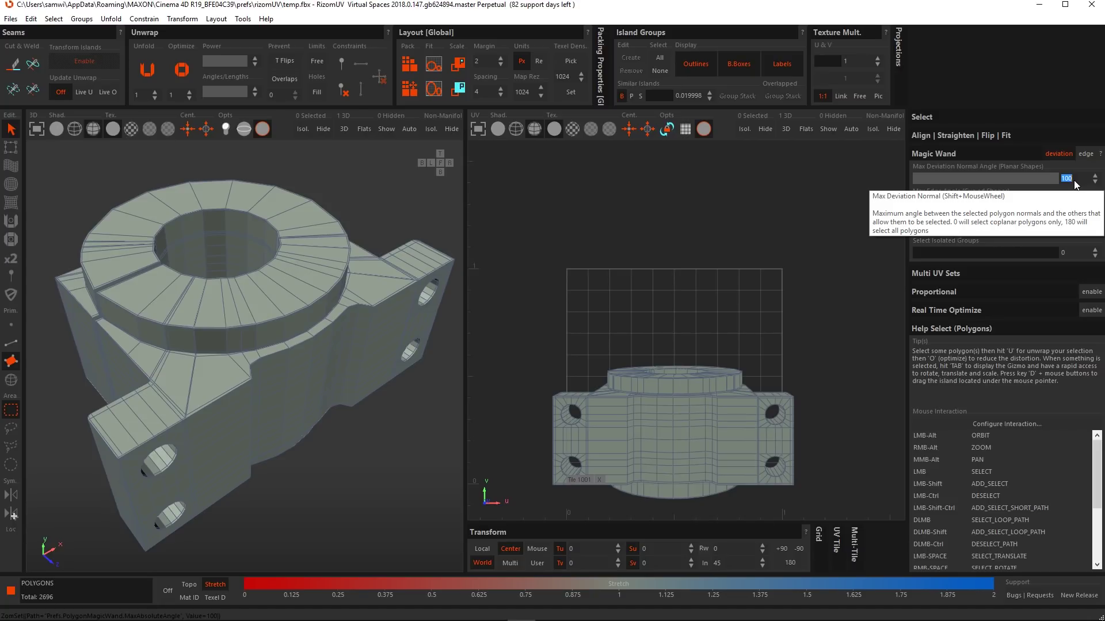
text(85)
key(Return)
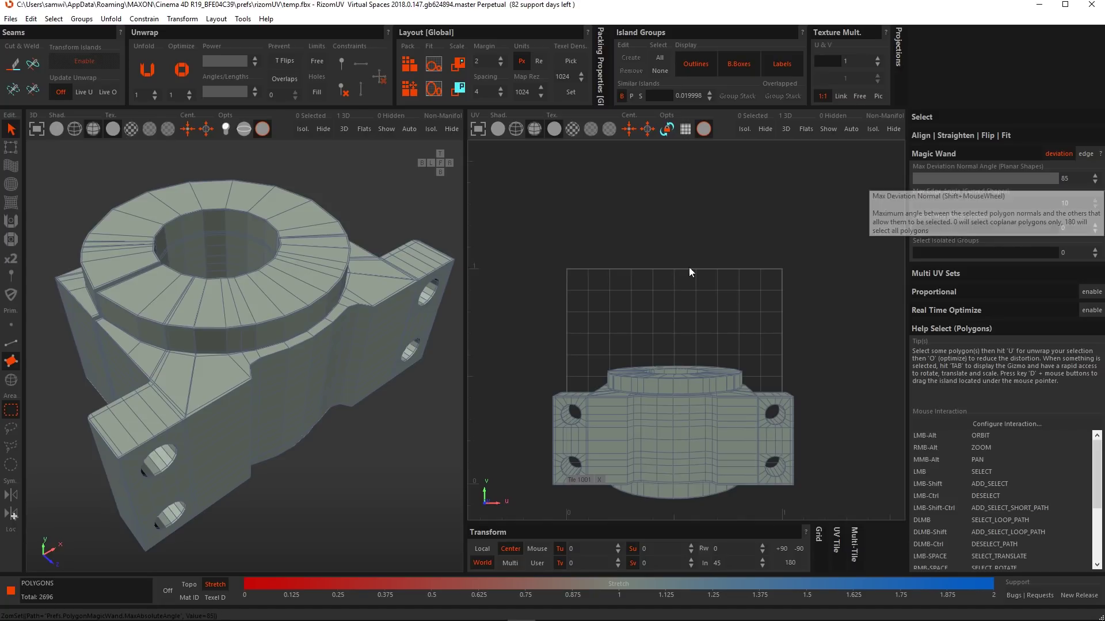
click(239, 349)
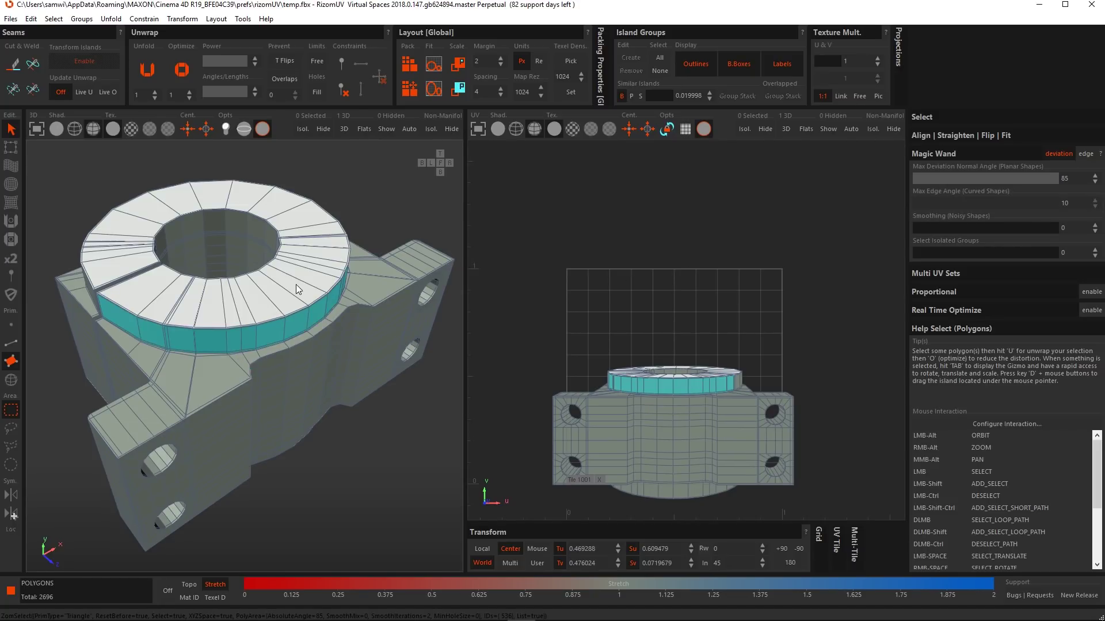
Inspect how far the side band selection extends around the ring and select the ring's top face instead
alt+drag(296, 284, 361, 313)
scroll(360, 313, up, 6)
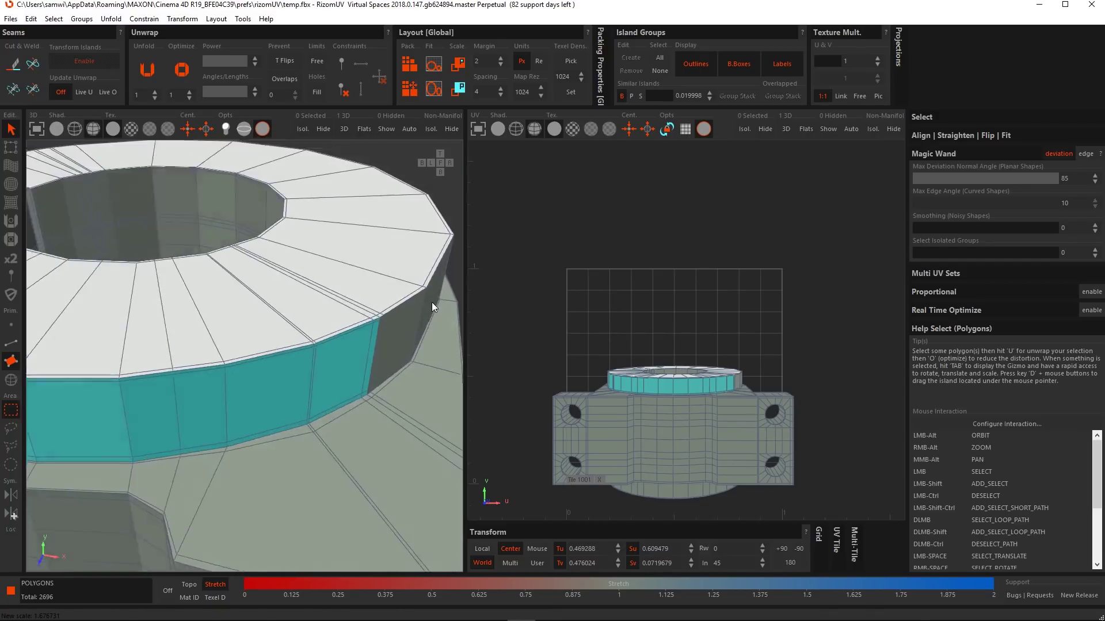
scroll(354, 313, down, 8)
alt+drag(308, 358, 279, 303)
click(251, 321)
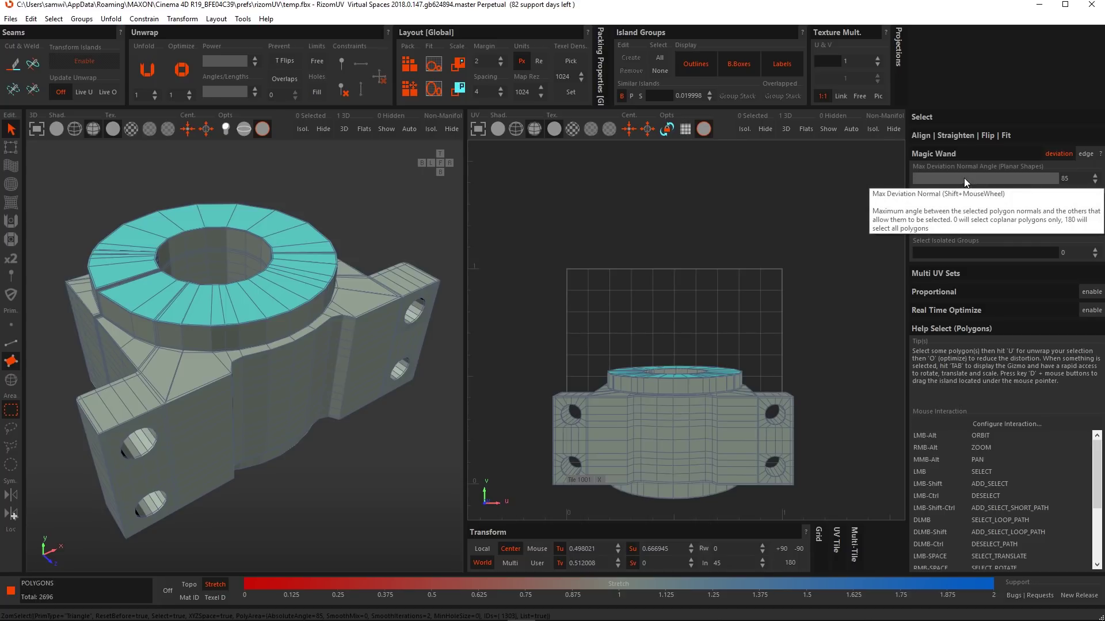
Vary the Max Deviation Normal Angle through 18.45, 2.45, 23.45 and 36.45 to 40.45, and select the bracket's flat upper surface around the ring
mouse_move(968, 177)
mouse_down()
mouse_move(909, 181)
mouse_move(1042, 175)
mouse_move(985, 188)
mouse_up()
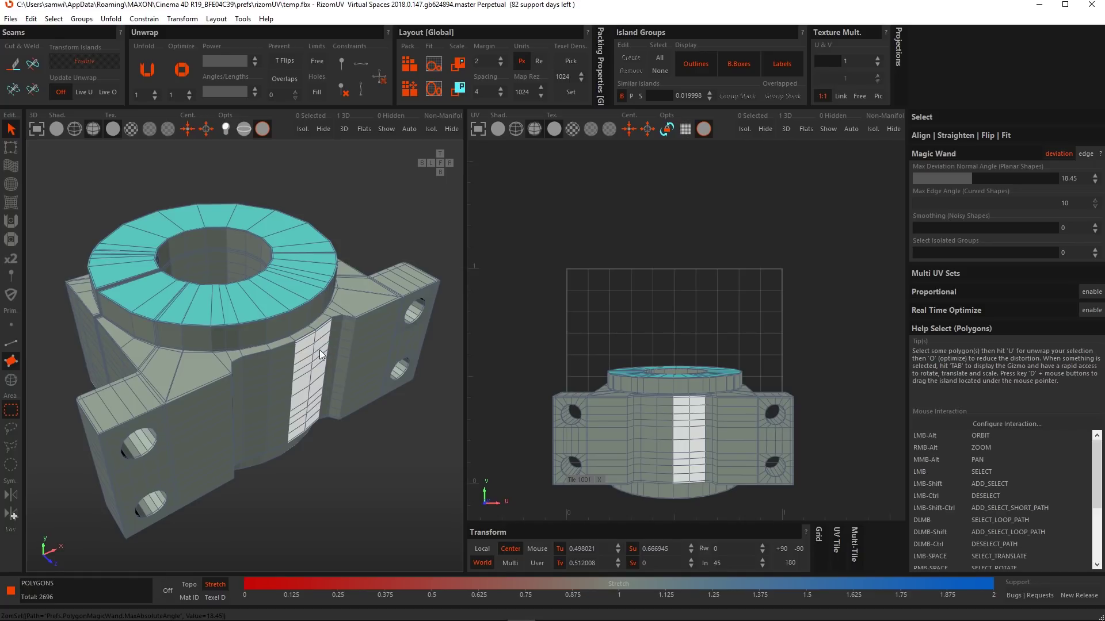
shift+scroll(319, 350, down, 5)
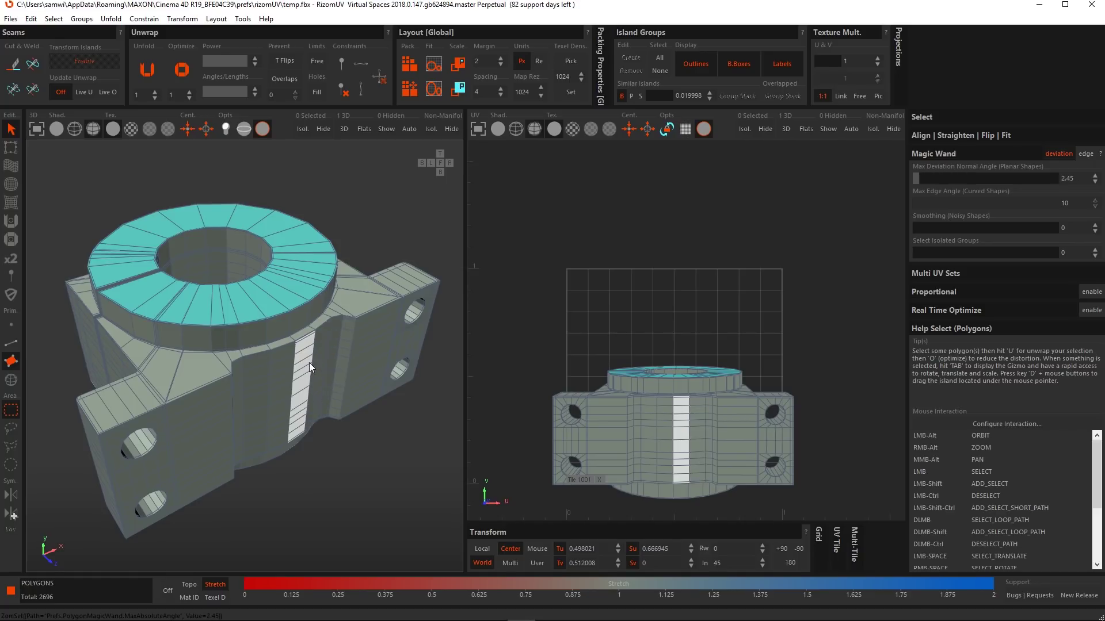
shift+scroll(308, 359, up, 8)
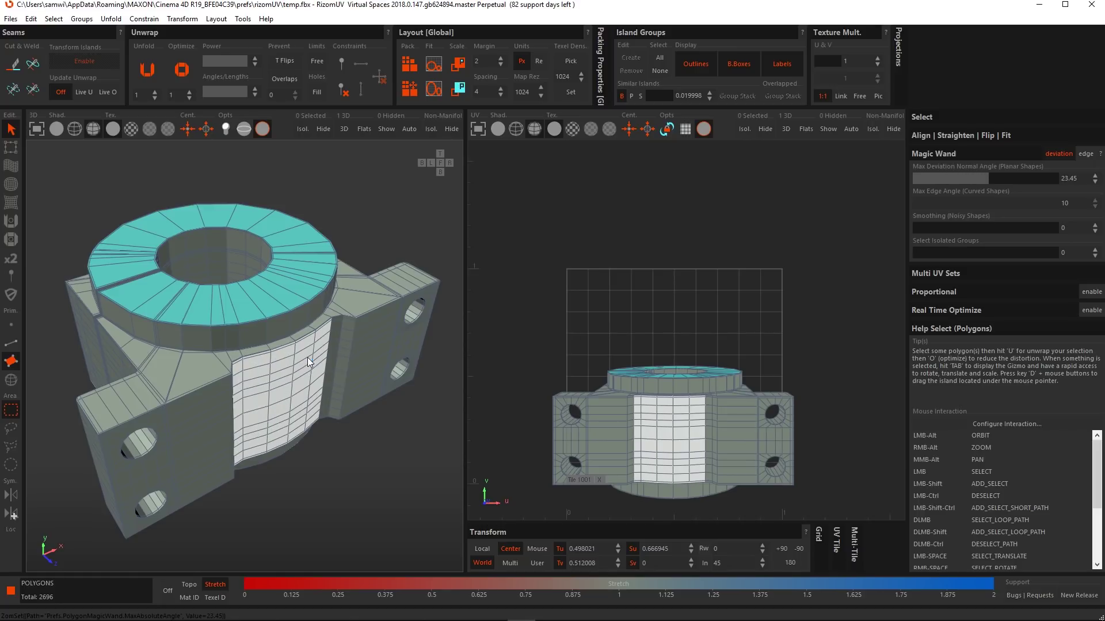
shift+scroll(307, 359, up, 5)
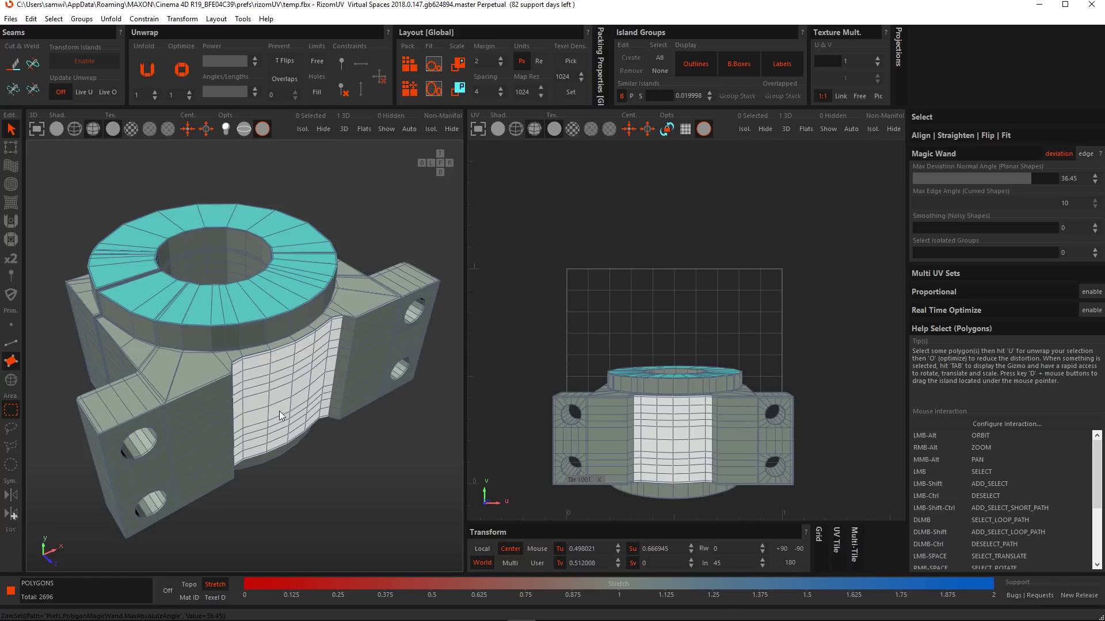
click(182, 376)
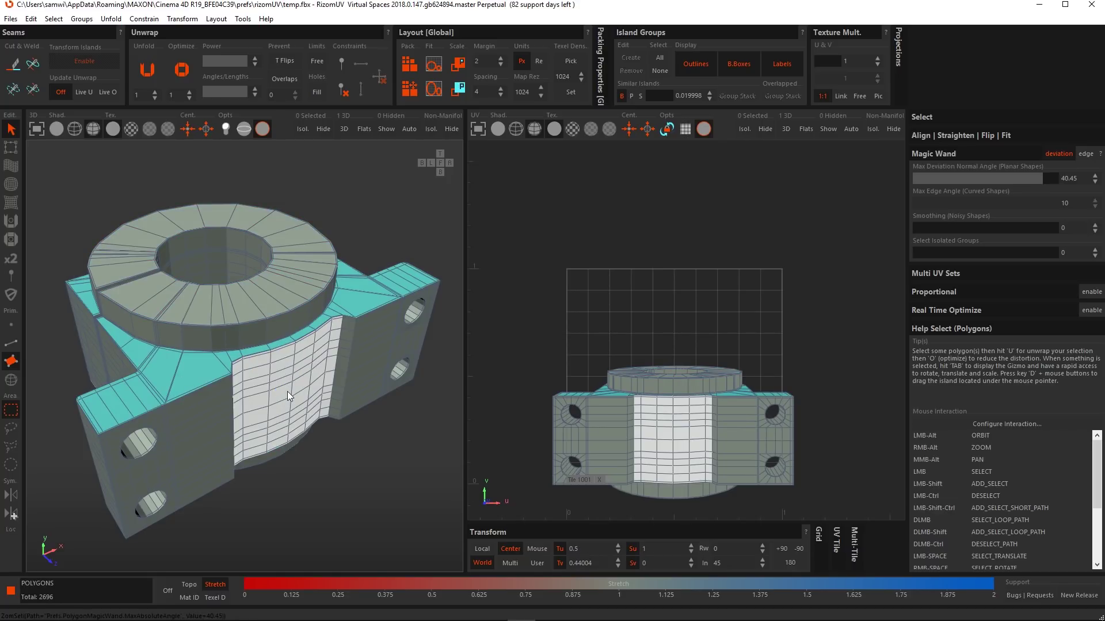
Raise the Max Deviation Normal Angle through 56.45 to 63.45 and select the bracket's curved front face together with each adjoining flange face in turn
ctrl+scroll(285, 386, up, 3)
ctrl+scroll(293, 385, up, 2)
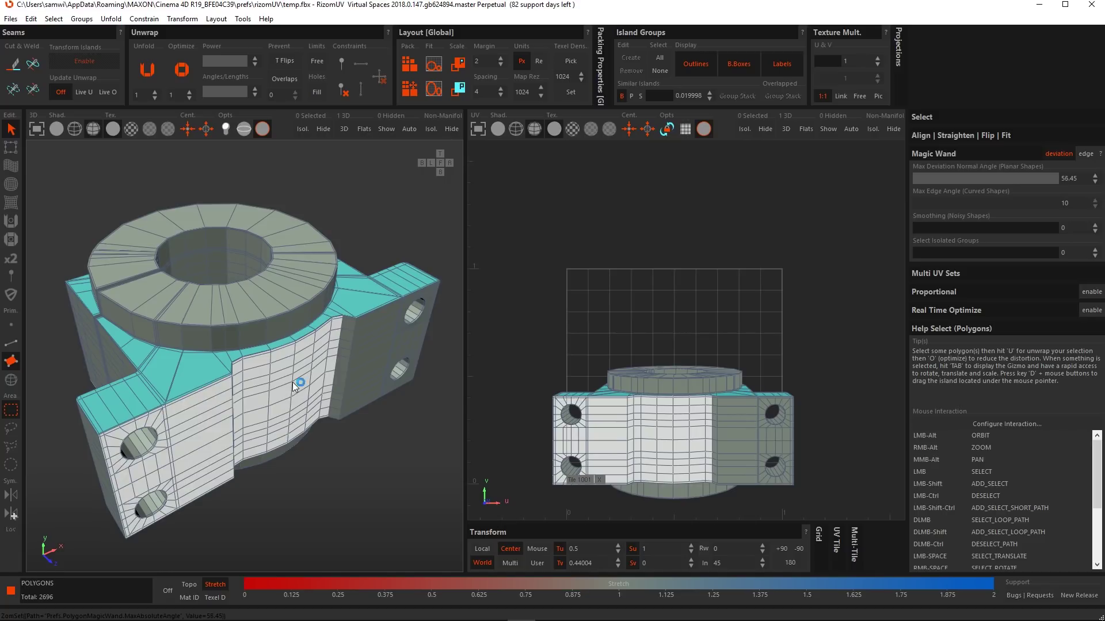
ctrl+scroll(292, 382, up, 2)
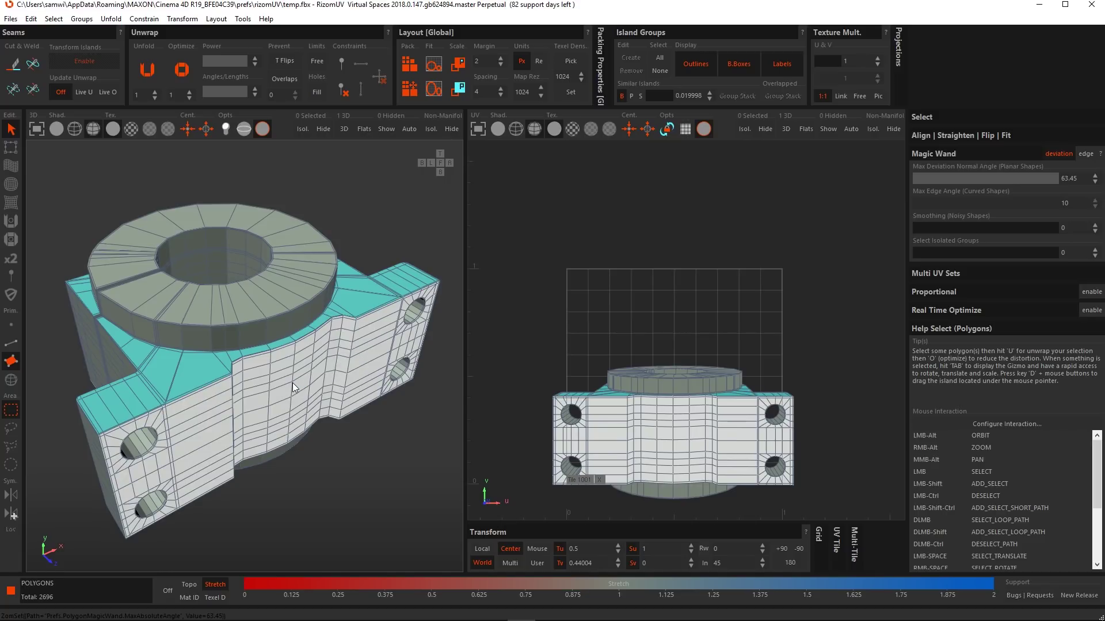
click(310, 395)
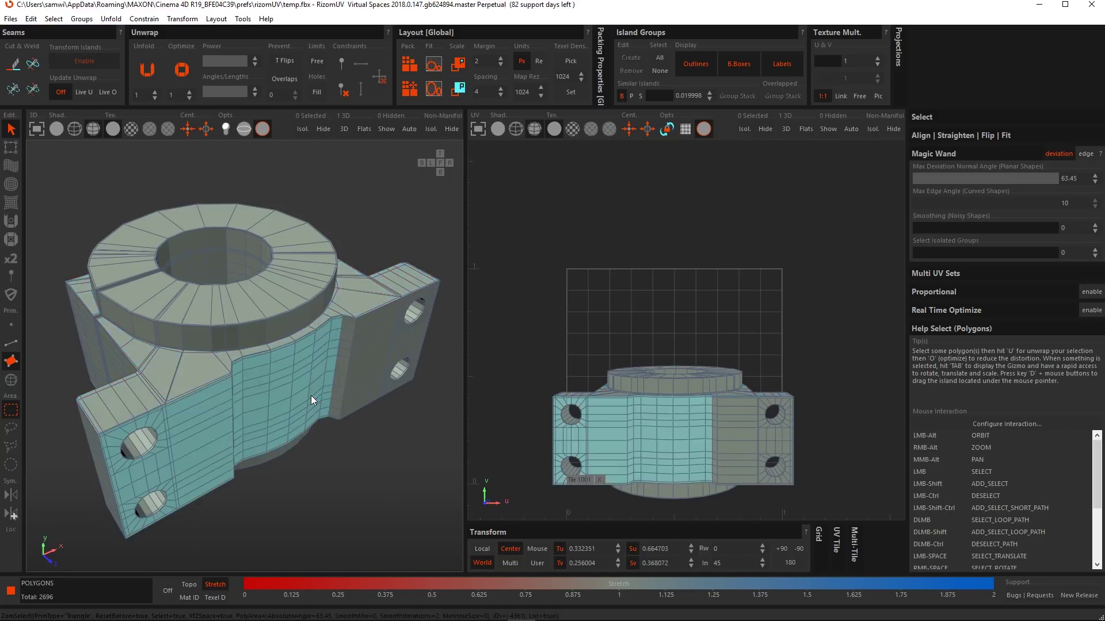
click(326, 384)
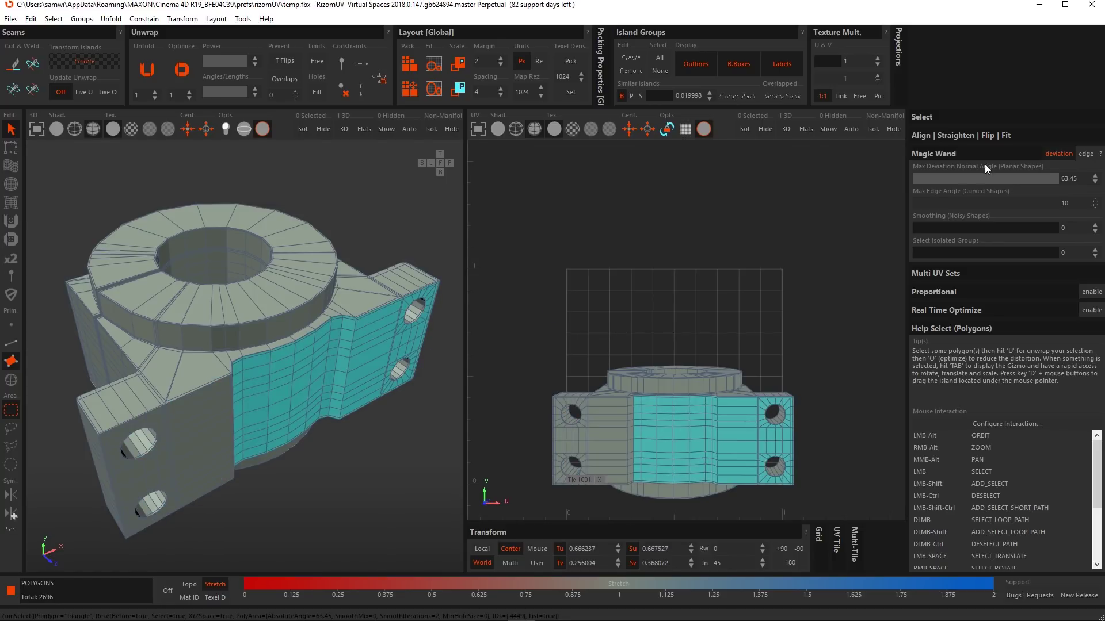
Switch the Magic Wand from deviation to edge mode and select the ring's top face
click(1054, 154)
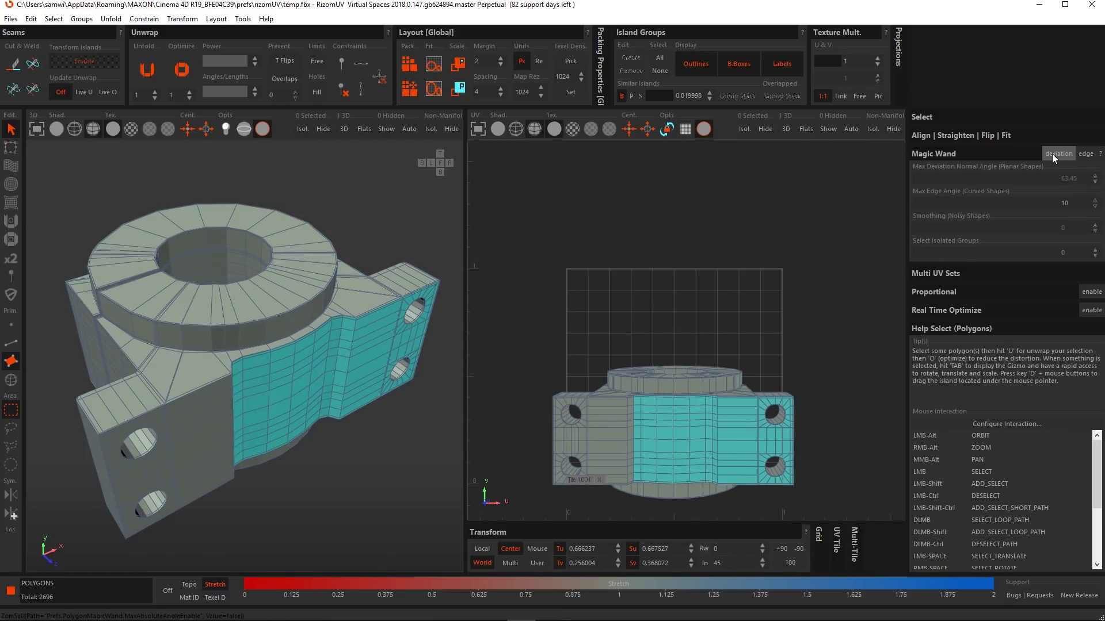
click(1085, 154)
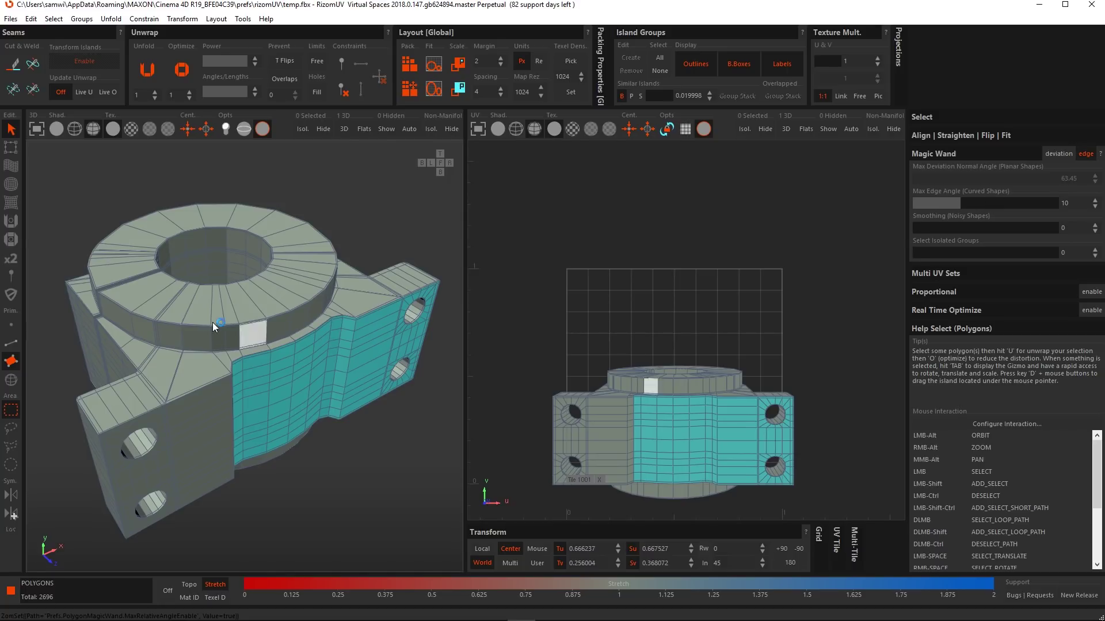
click(232, 320)
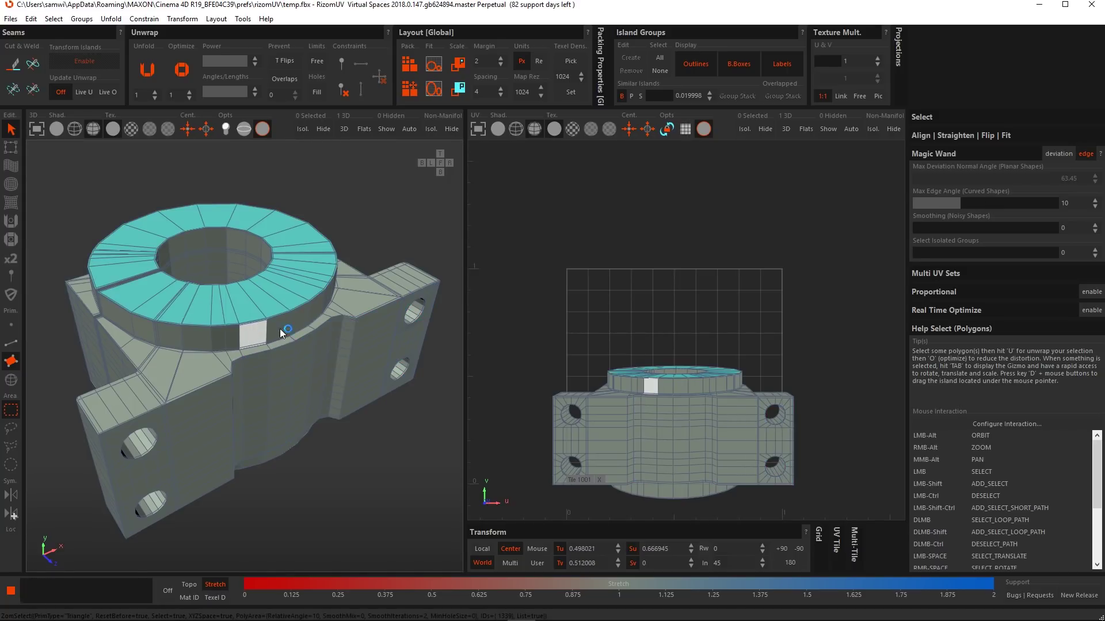
Select the bracket's flat upper surface, add both flat front flange faces, and reduce the selection to the right flange face
click(186, 374)
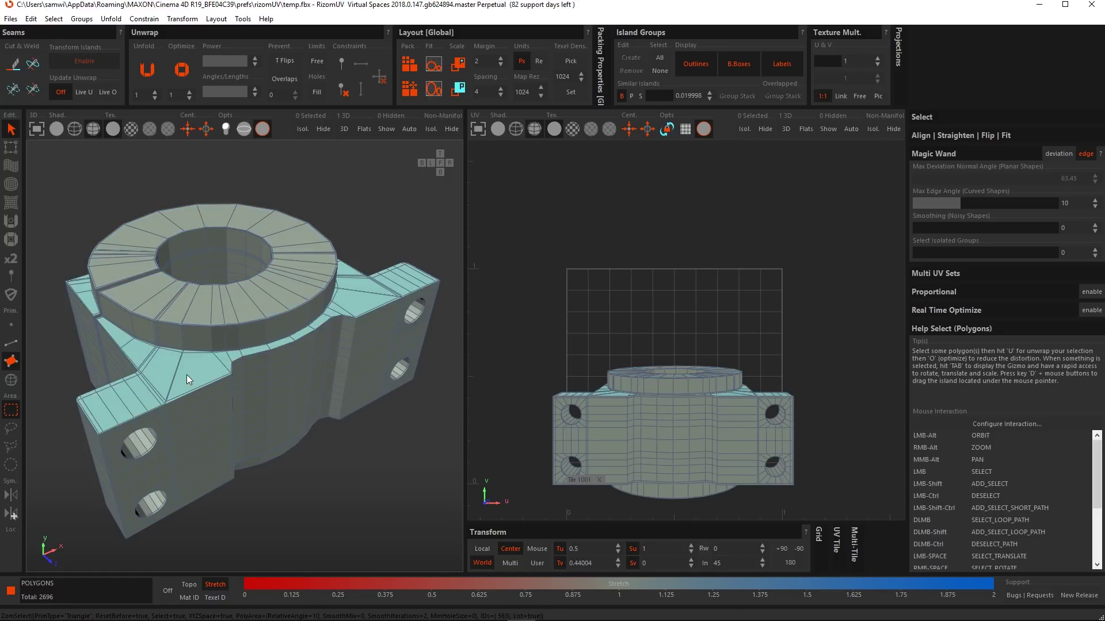
shift+click(217, 419)
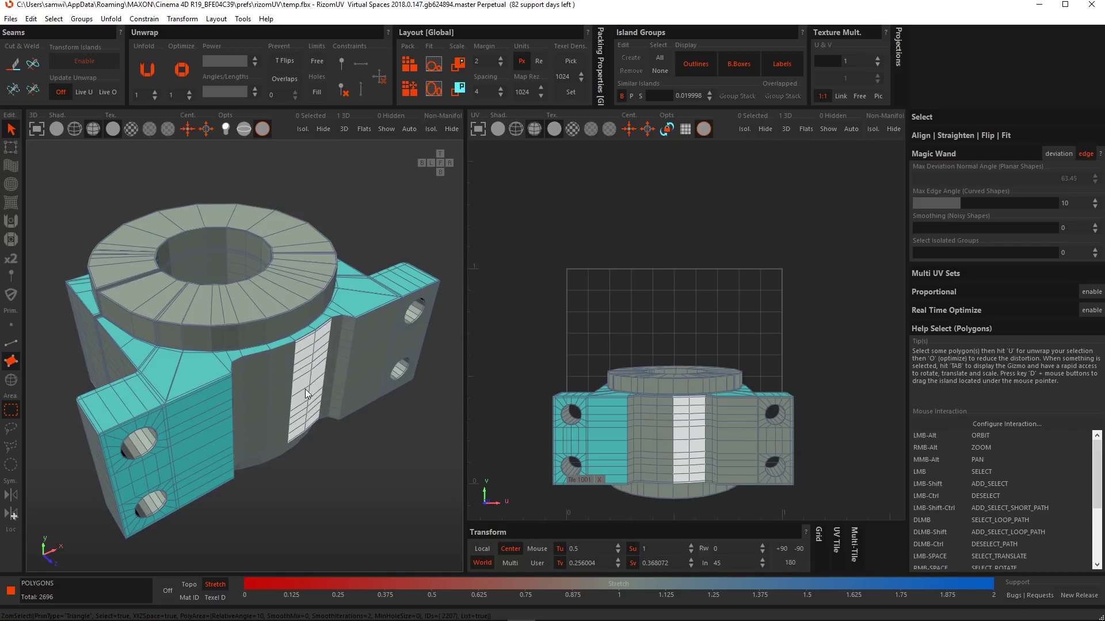
shift+click(361, 359)
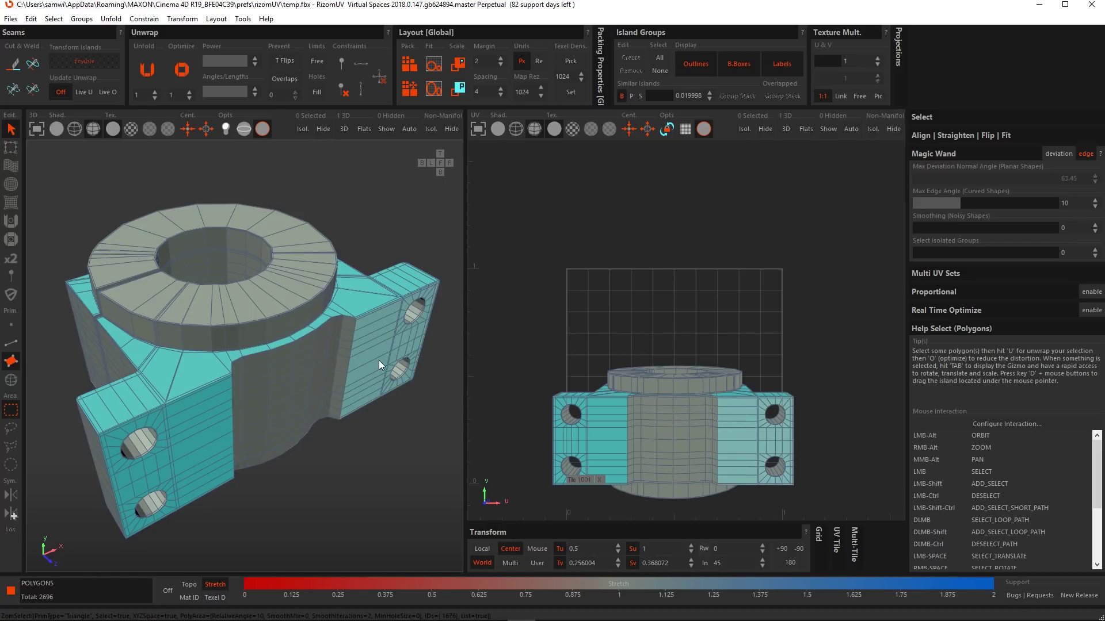
click(360, 364)
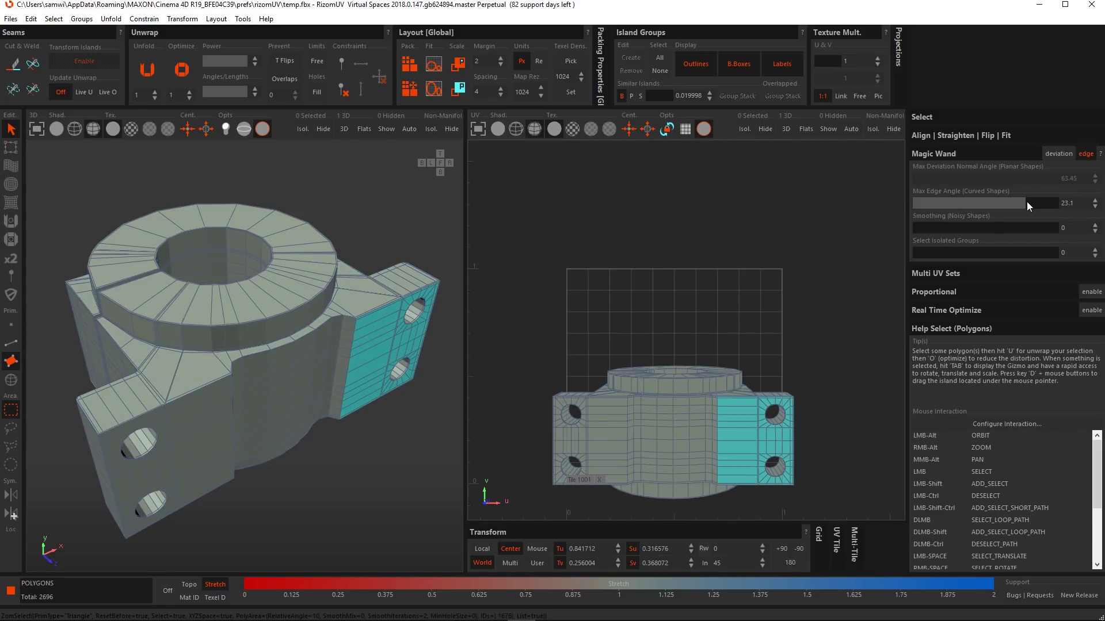
Set the Max Edge Angle to 24.3, select the ring's outer side band, inspect it all around, and clear the selection
drag(1026, 202, 1031, 203)
click(258, 328)
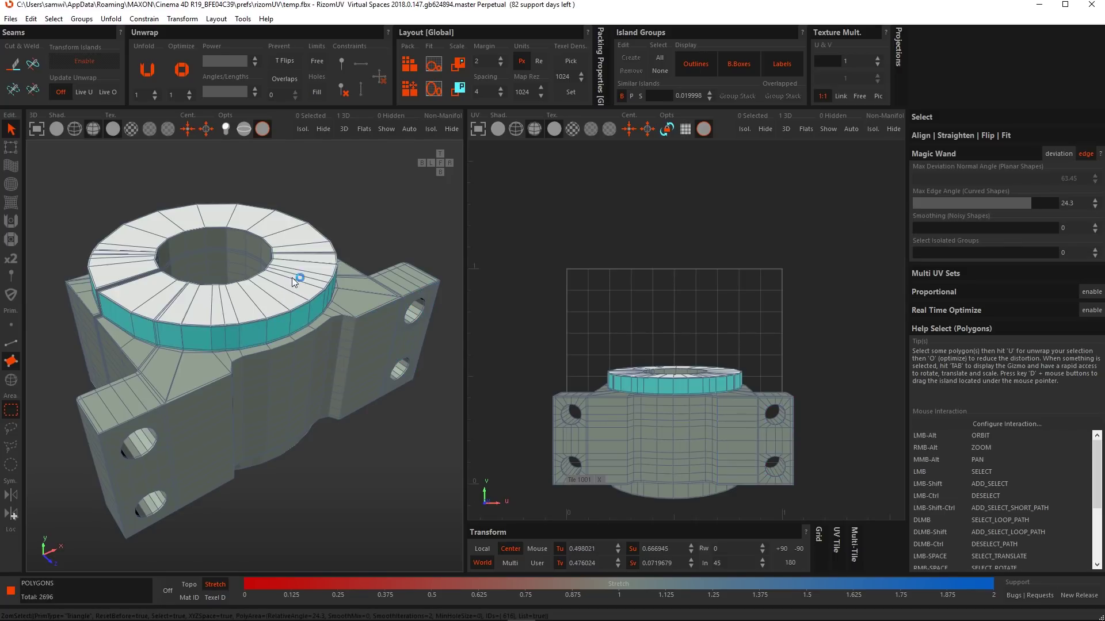
alt+drag(291, 278, 405, 263)
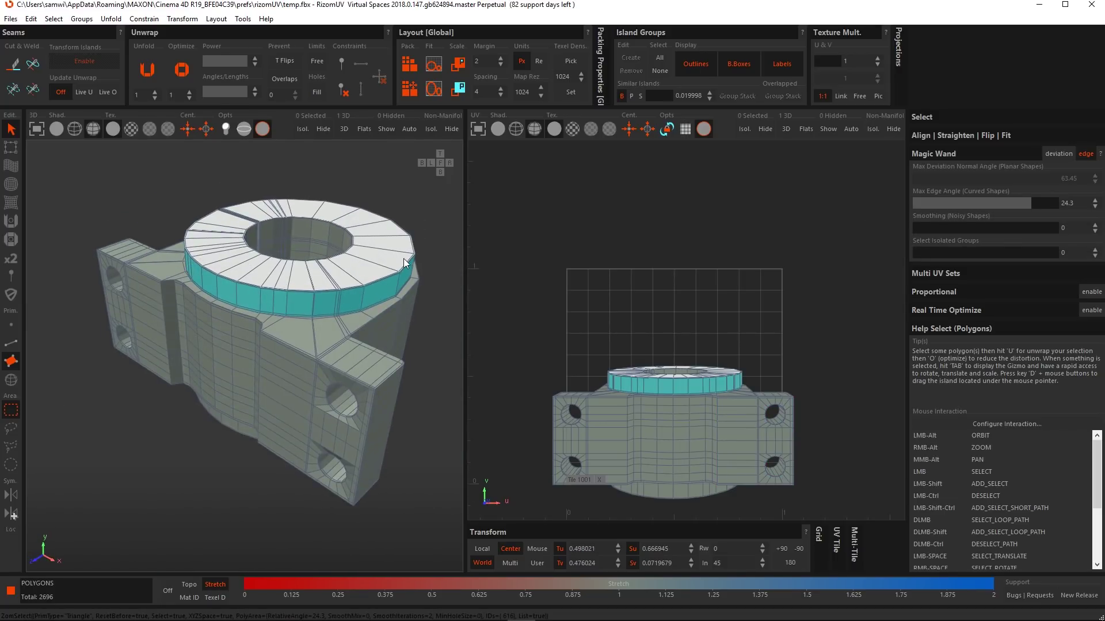
scroll(307, 303, up, 5)
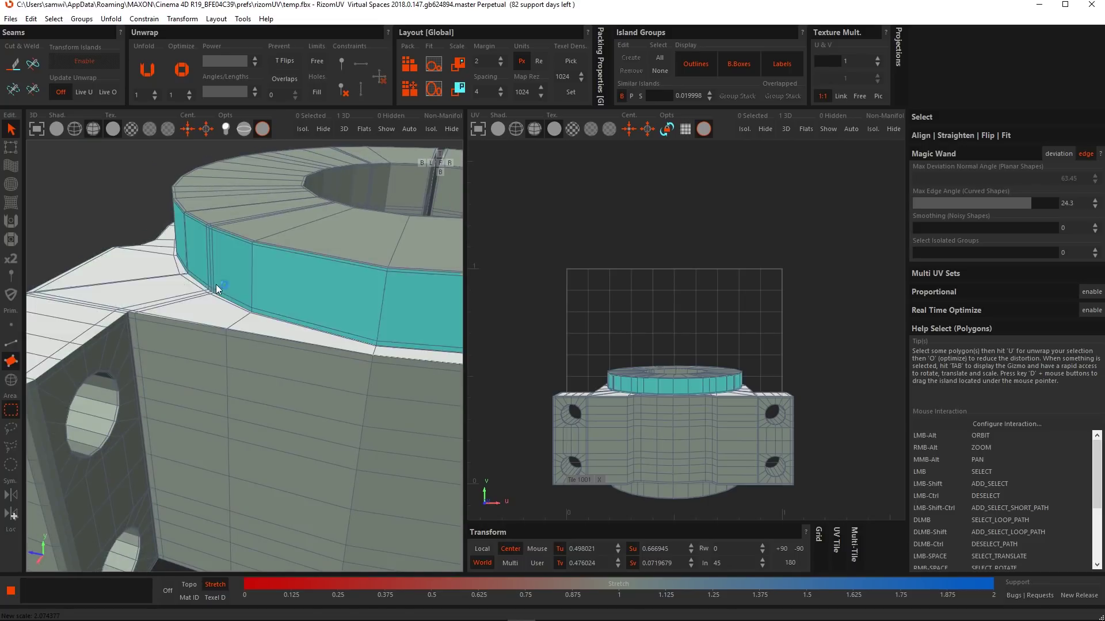
scroll(216, 284, down, 6)
alt+drag(293, 286, 513, 288)
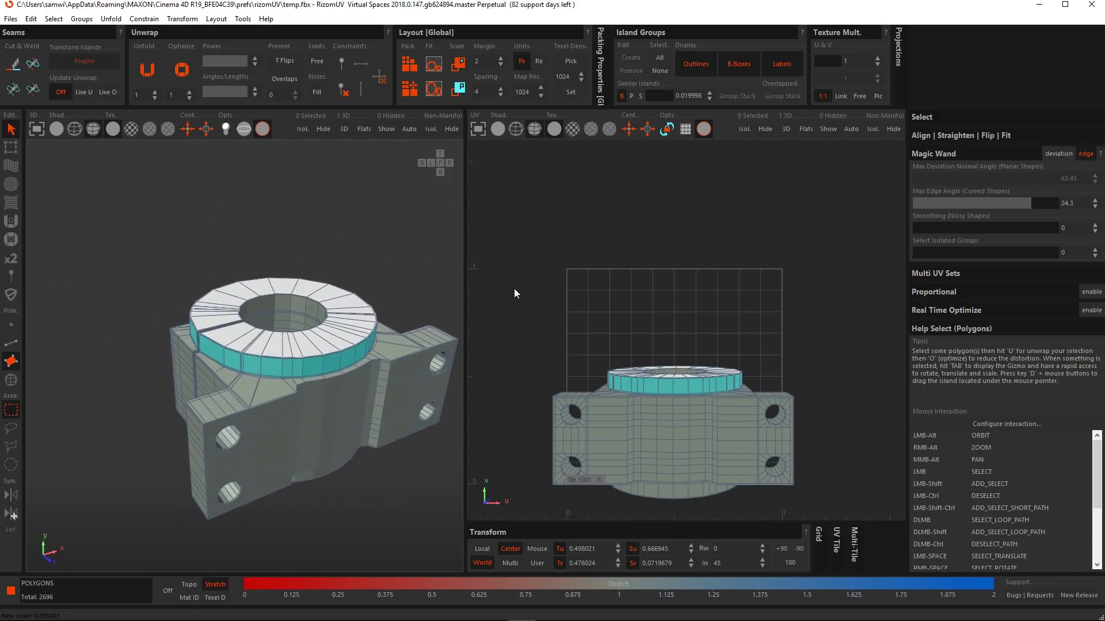
alt+drag(338, 368, 316, 355)
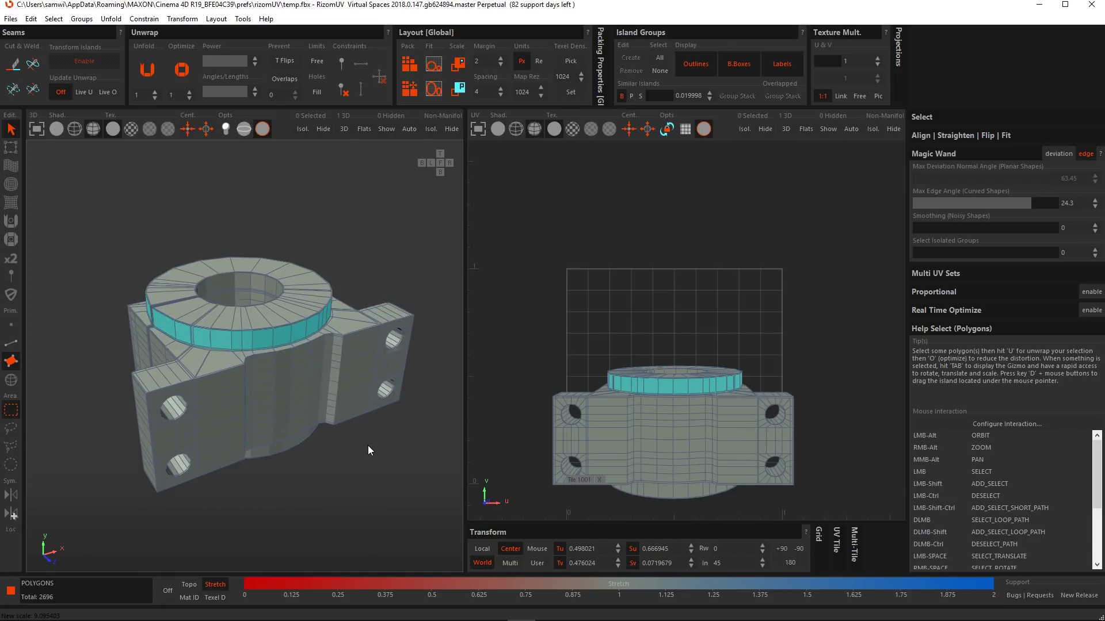
alt+drag(368, 446, 356, 476)
click(357, 476)
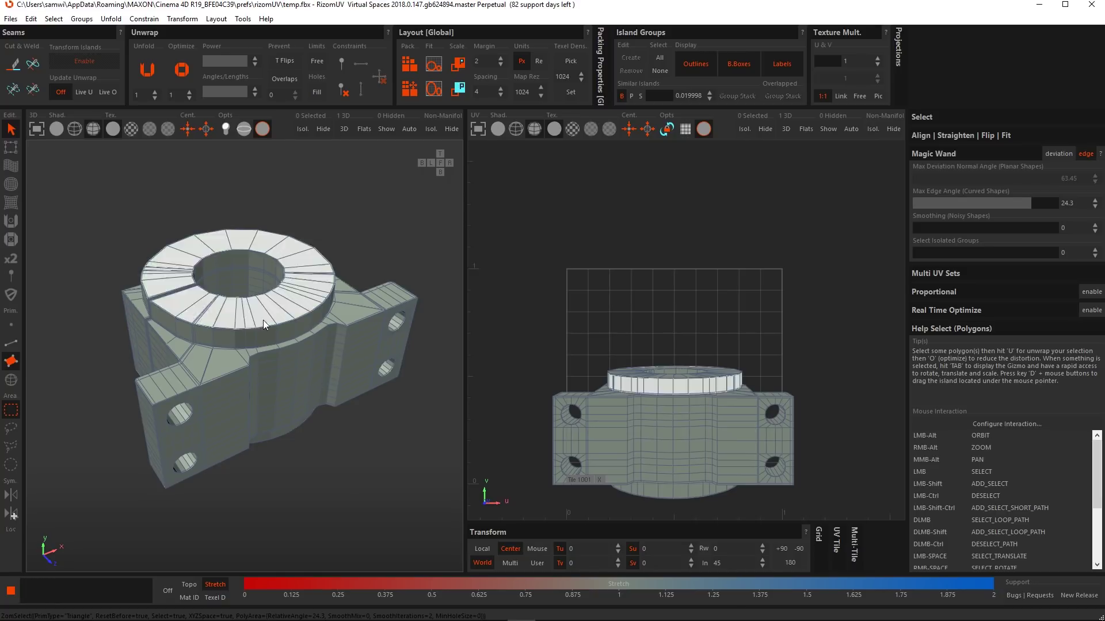
Display the checker texture on the model, cut and unfold the ring's outer side band, and hide its island
scroll(274, 367, up, 2)
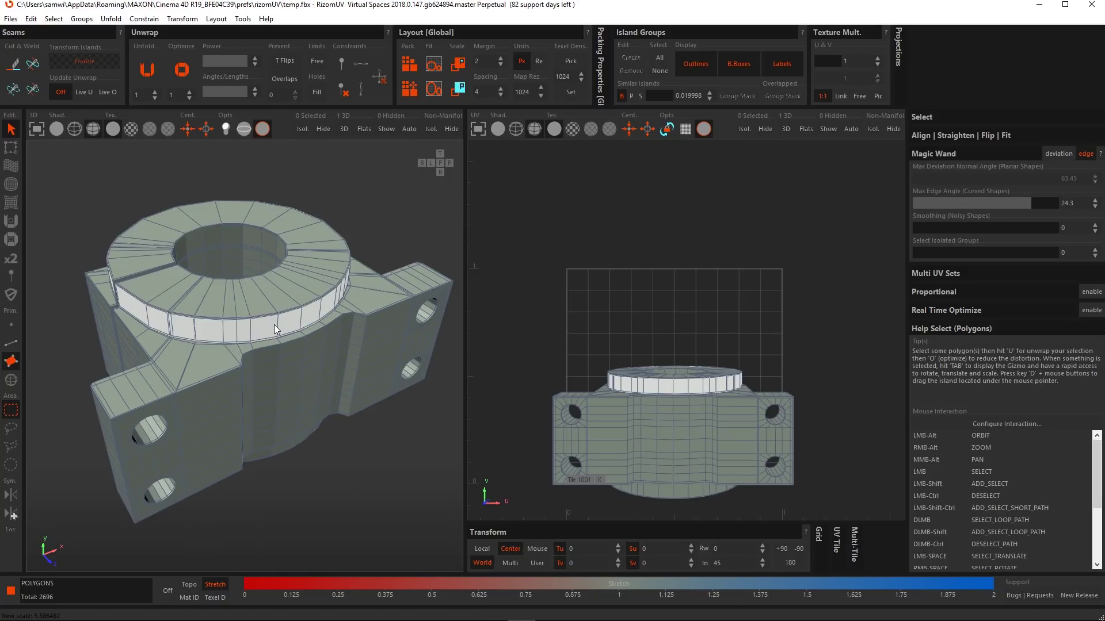
click(131, 129)
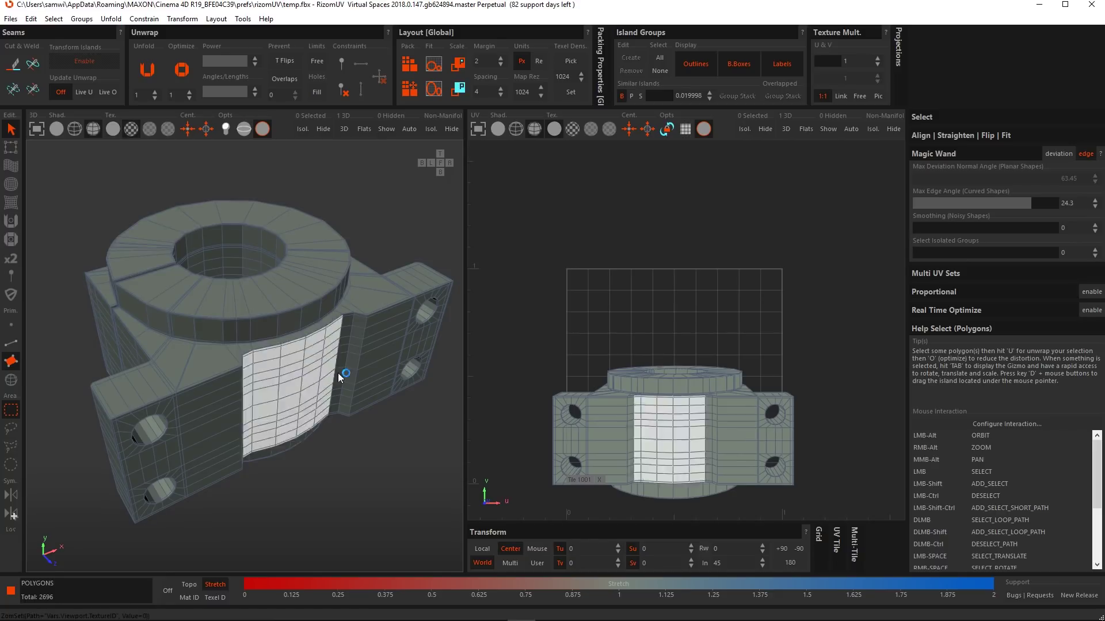
click(287, 325)
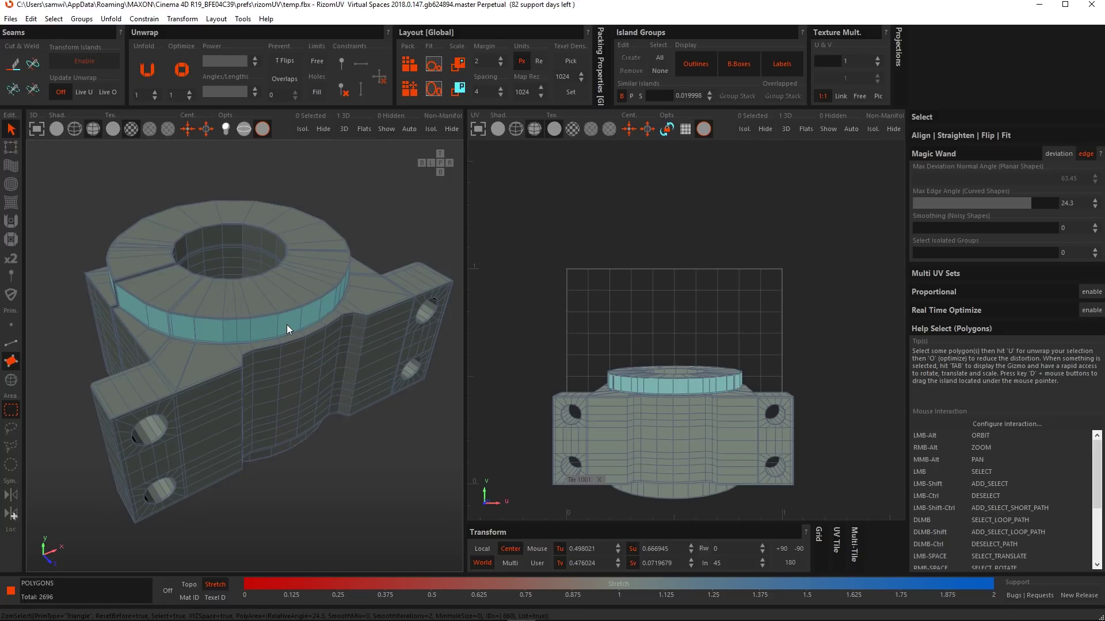
key(c)
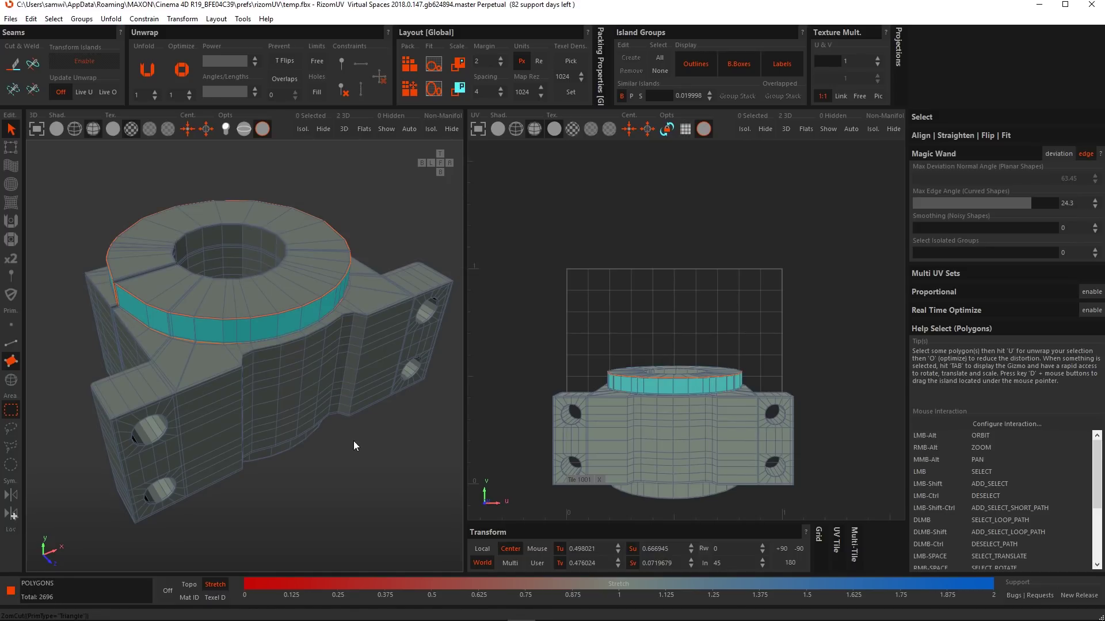
key(u)
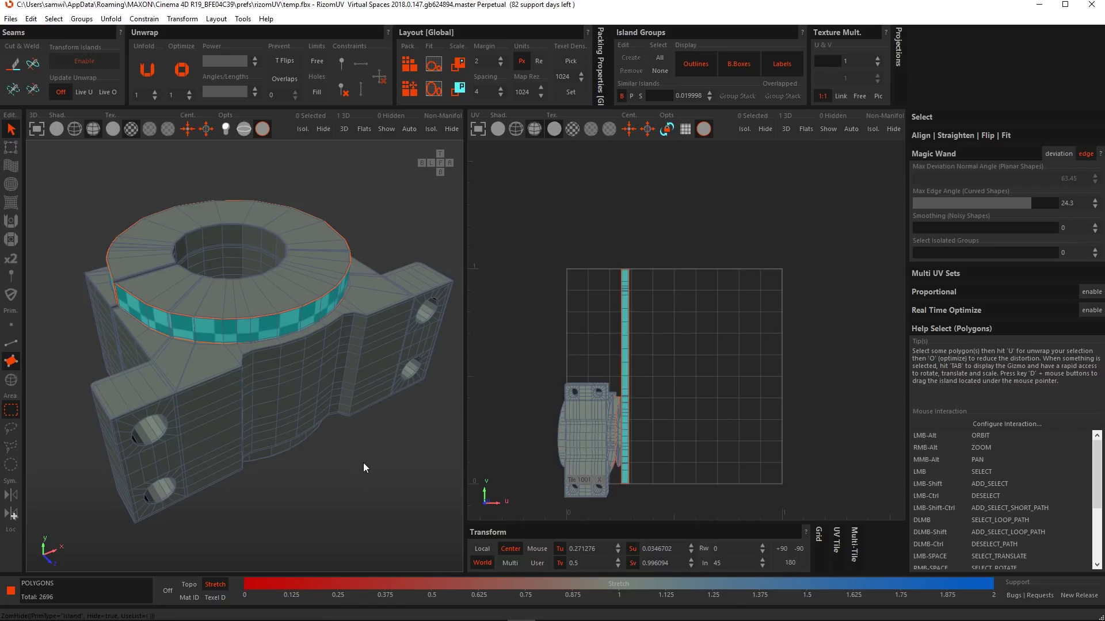
key(h)
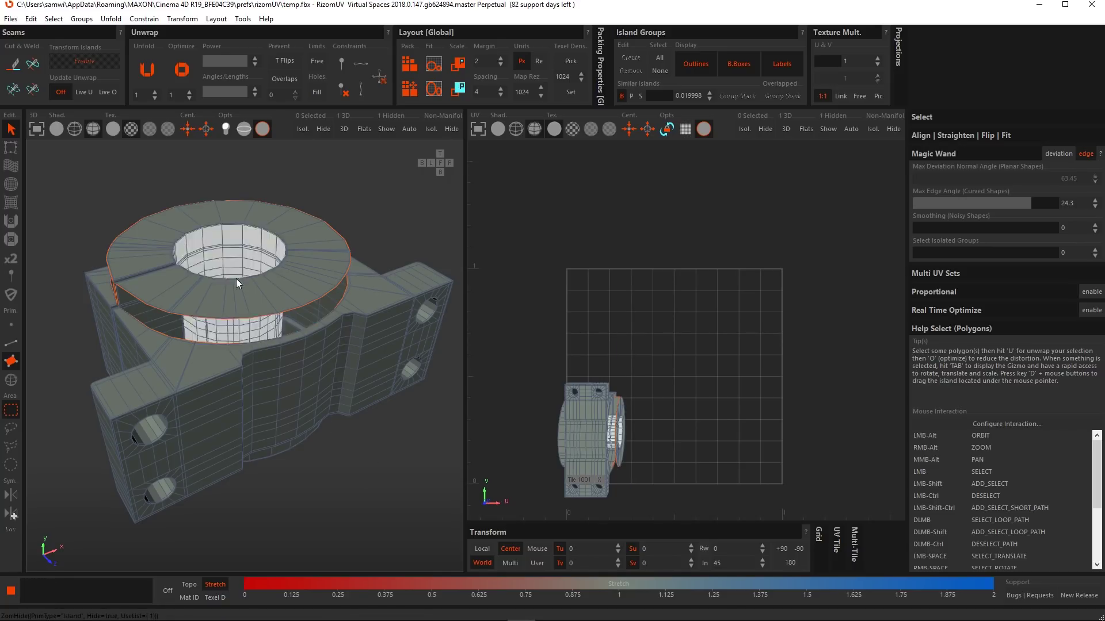
Cut and unfold the ring's top face, and hide its island
click(289, 291)
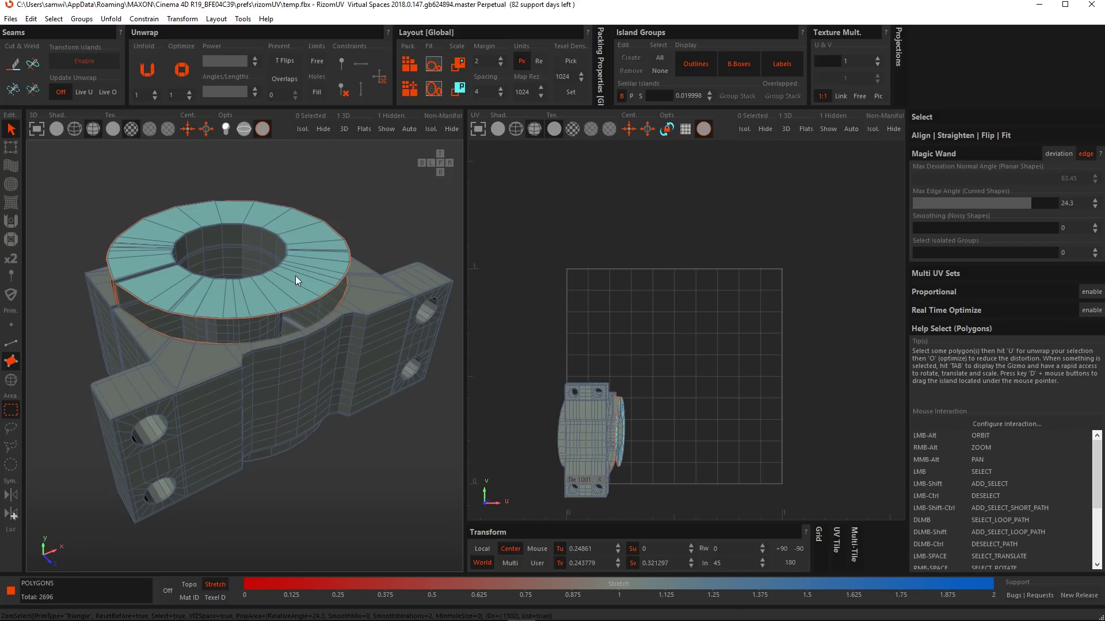
key(u)
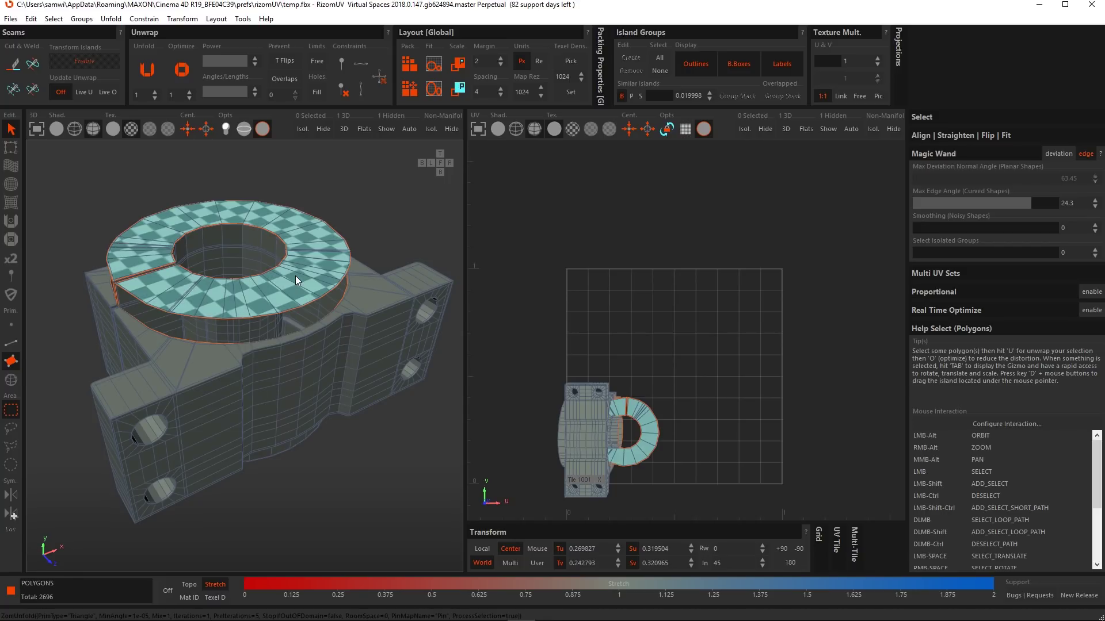
key(h)
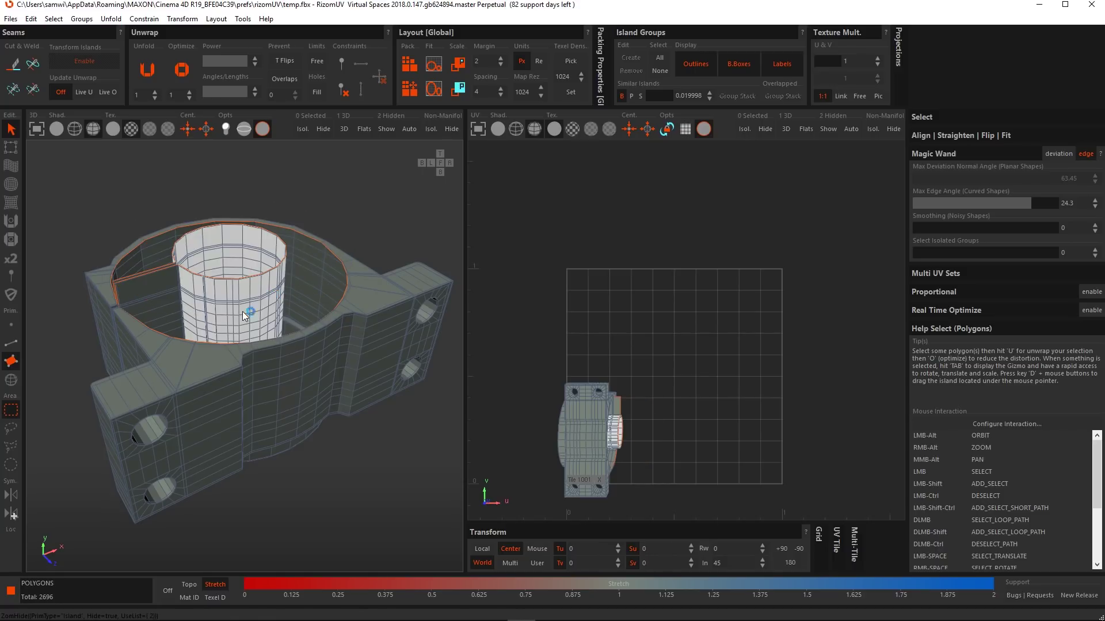
Cut and unfold the ring's inner bore cylinder, and hide its island
click(243, 312)
key(c)
key(u)
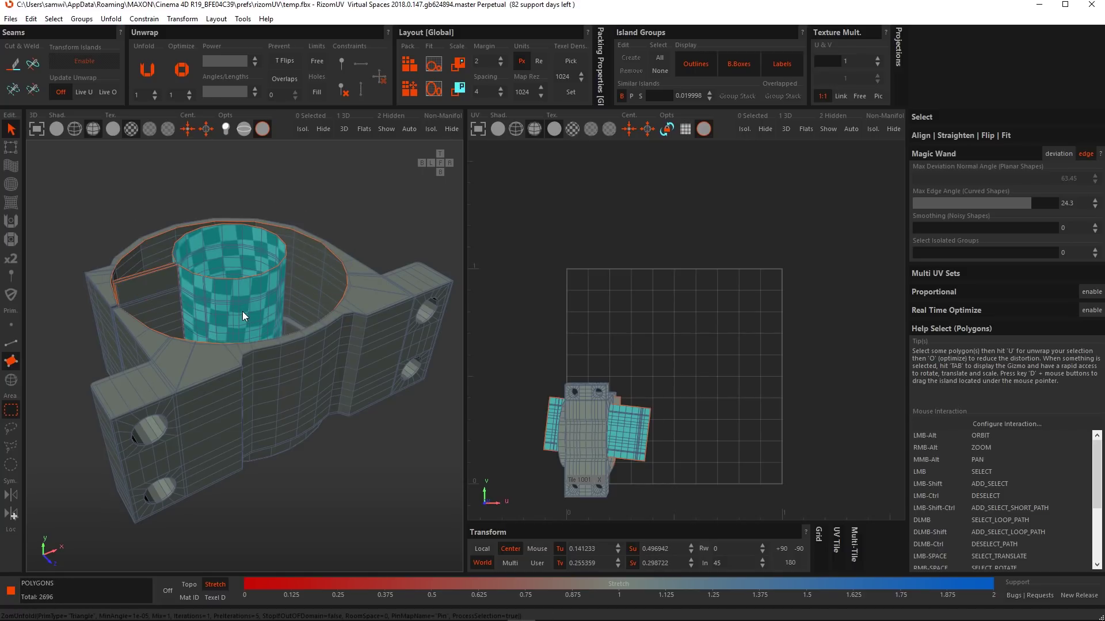
key(h)
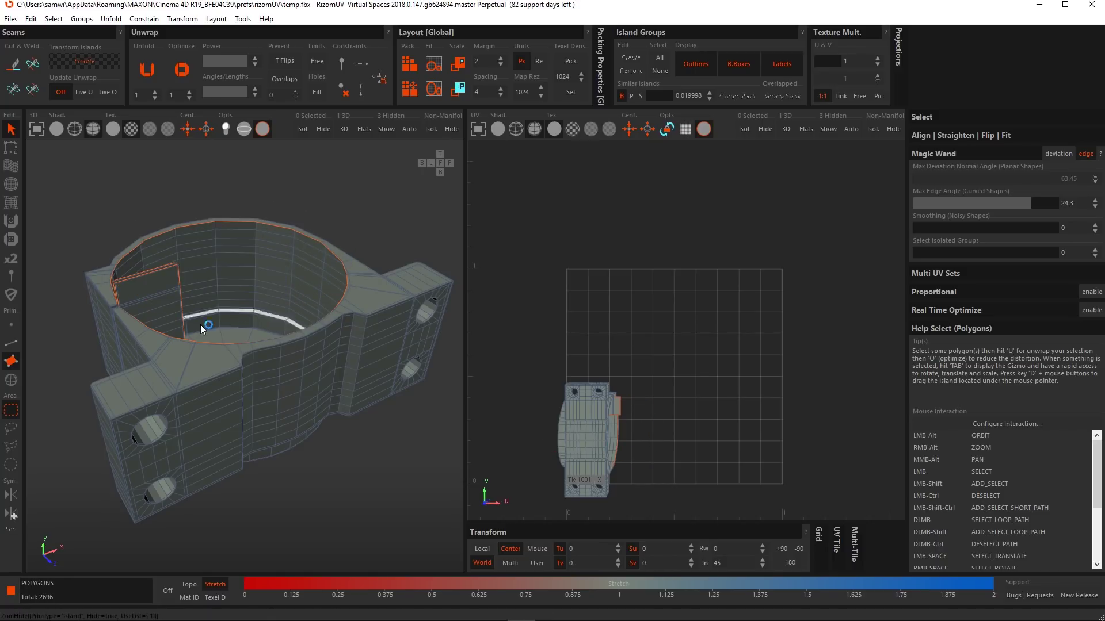
Cut and unfold the two flat walls of the ring's narrow slot one after the other, hiding each island
click(158, 313)
key(u)
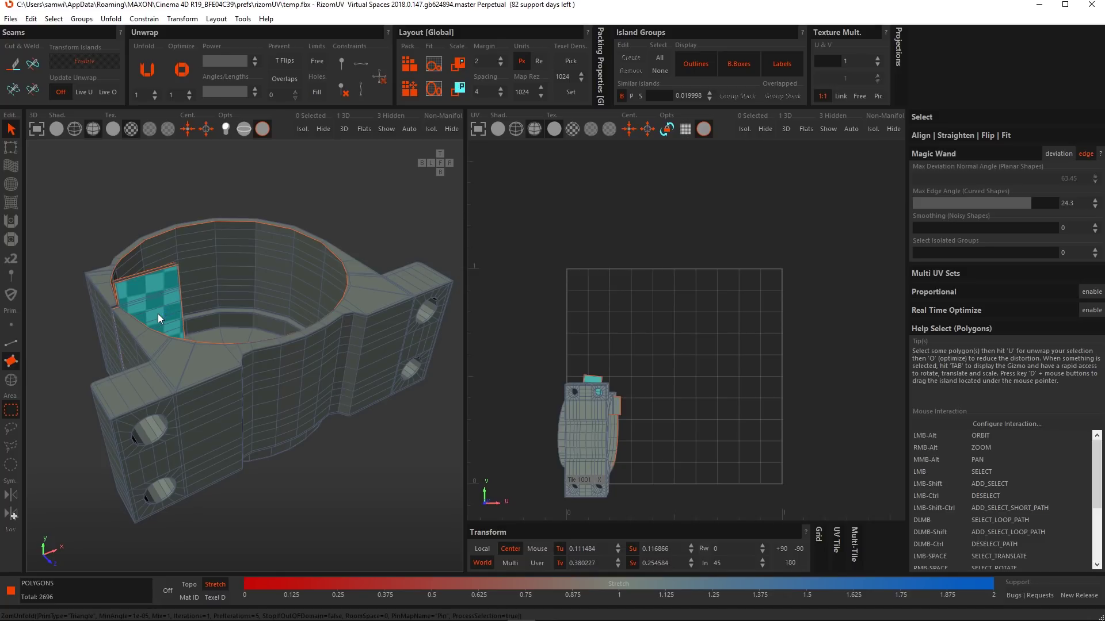
key(h)
click(158, 289)
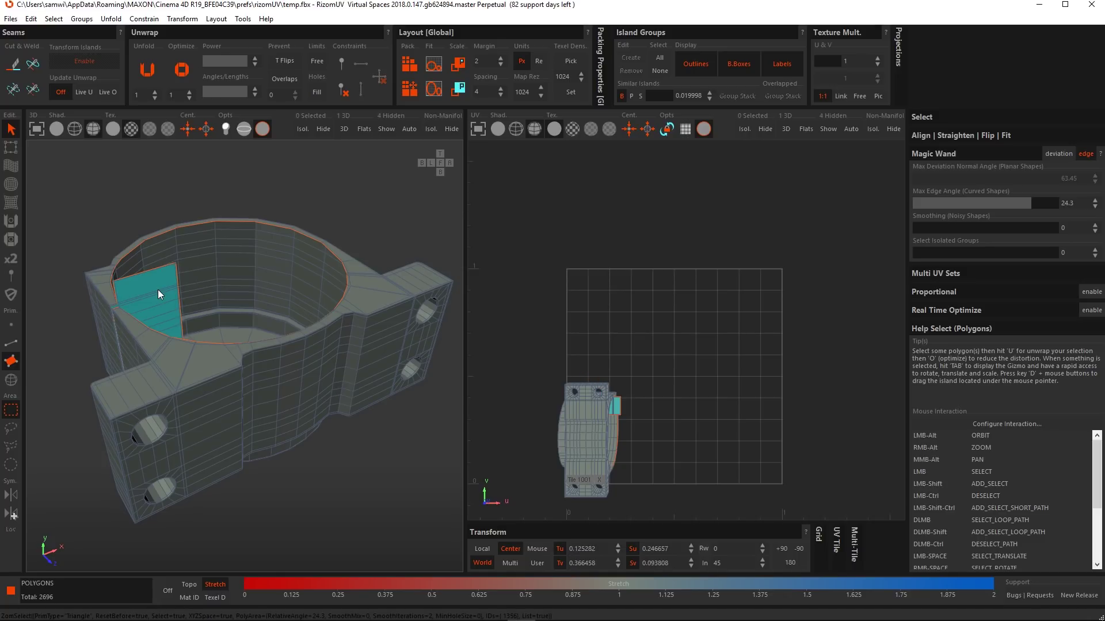
key(u)
key(h)
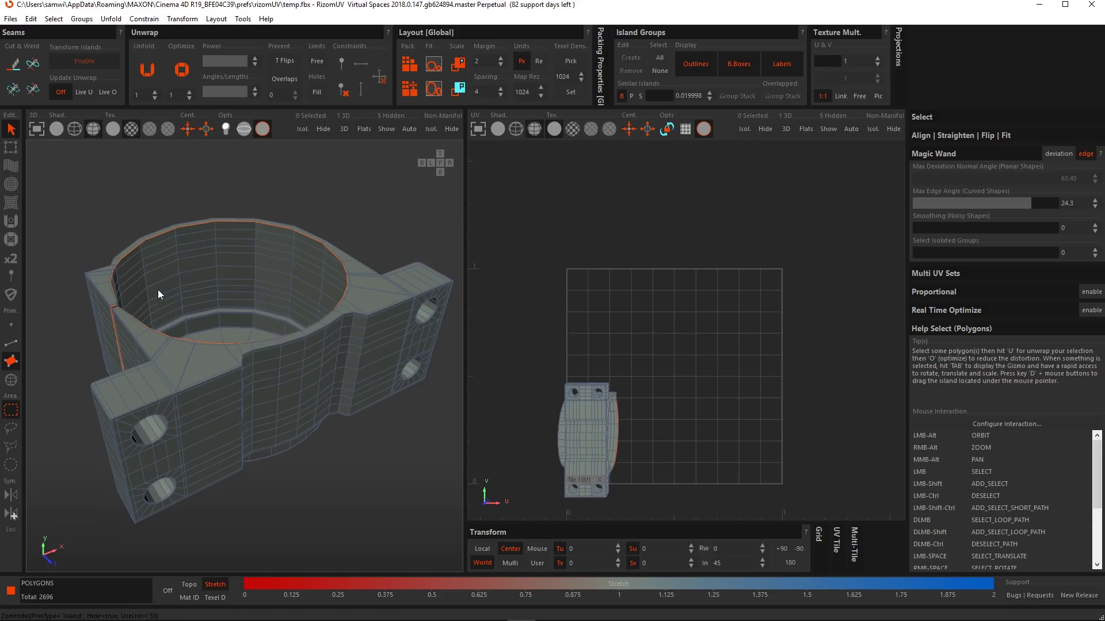
Cut and unfold the two curved wall sections visible inside the large opening, hiding each island
click(198, 263)
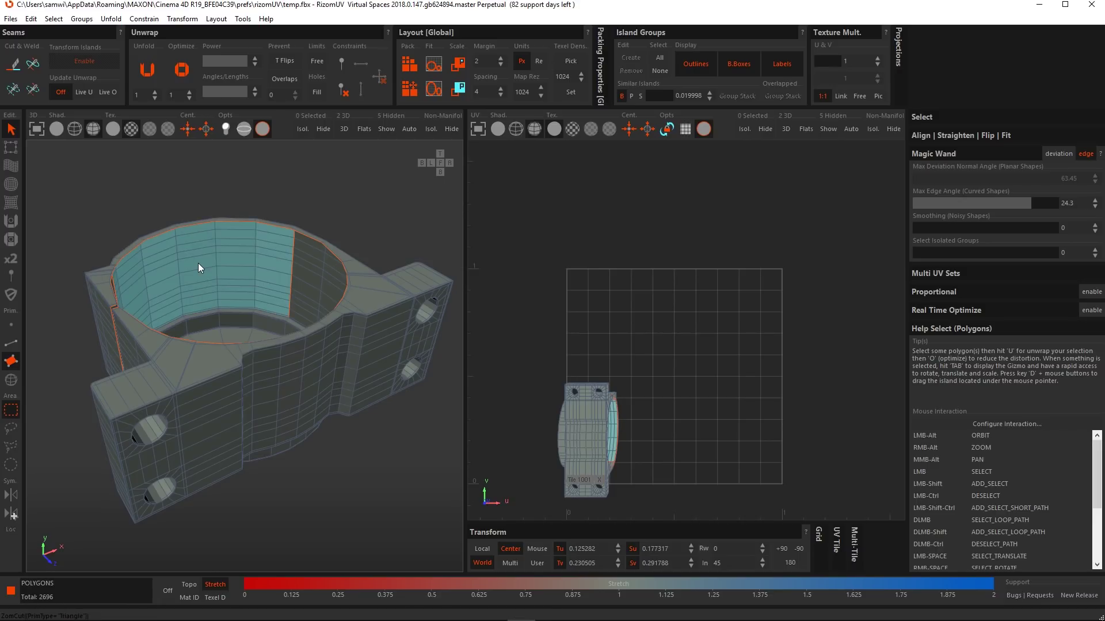
key(u)
key(h)
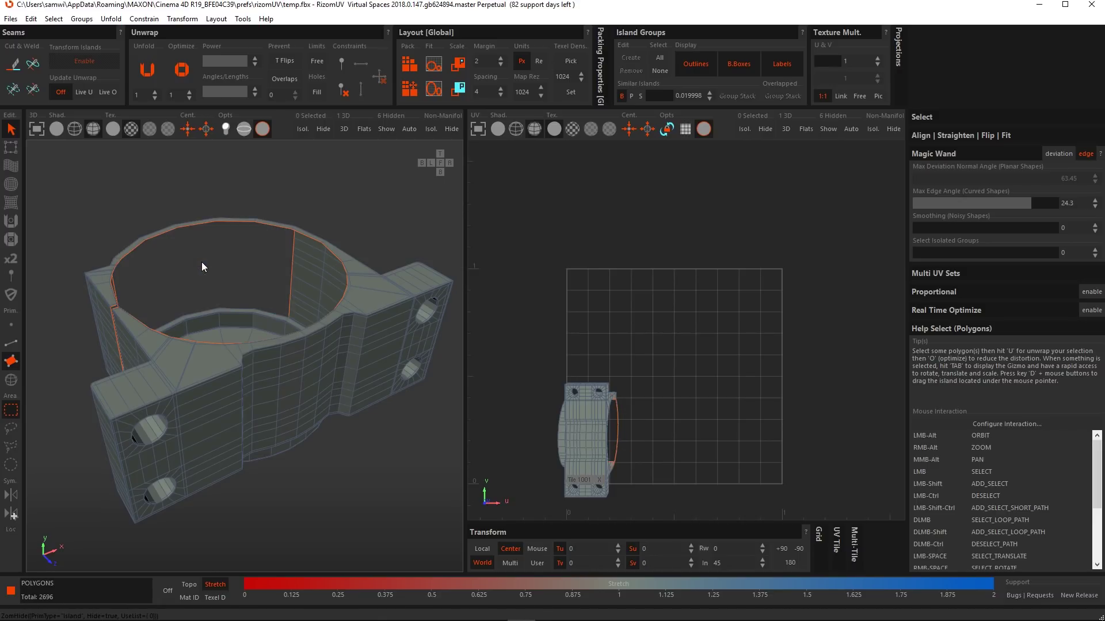
click(314, 294)
key(u)
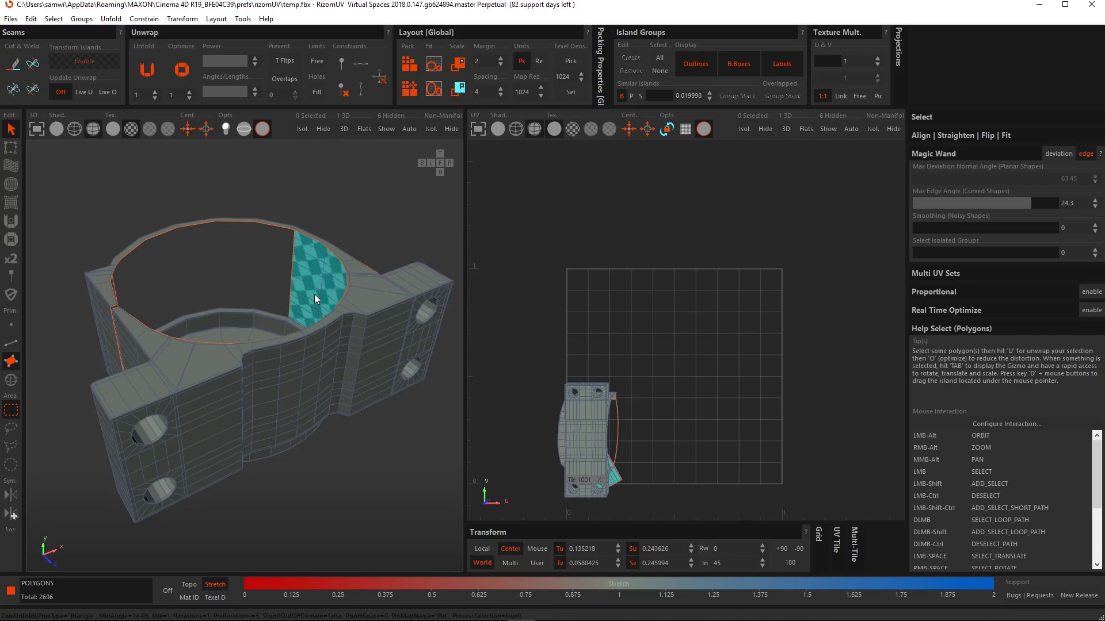
key(h)
Cut and unfold the bracket's top shoulder face around the opening, and hide its island
click(371, 297)
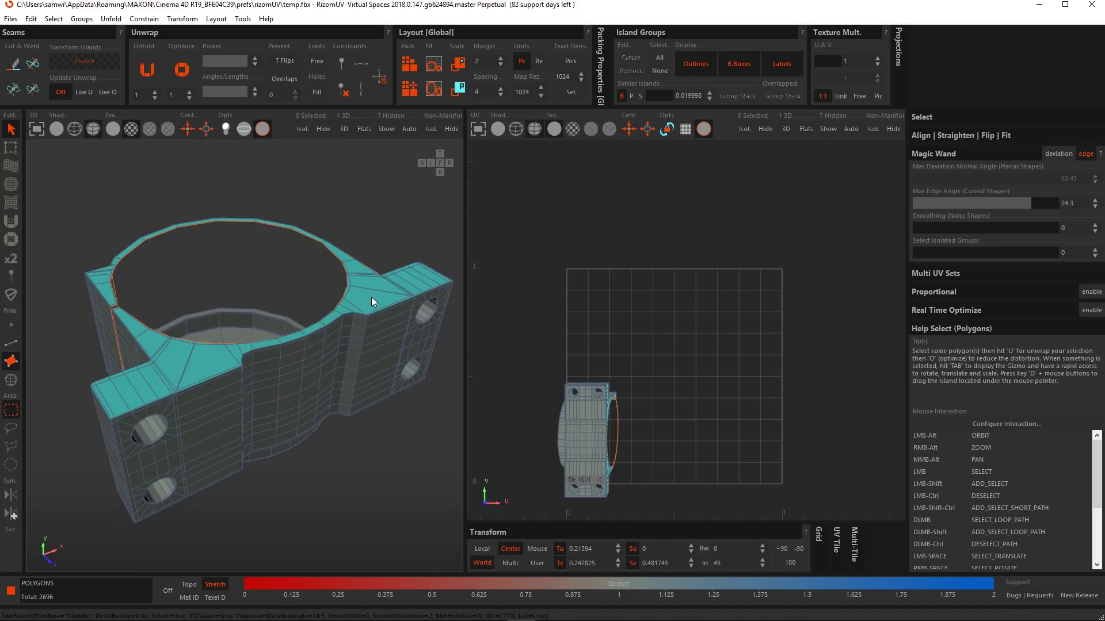
key(u)
key(h)
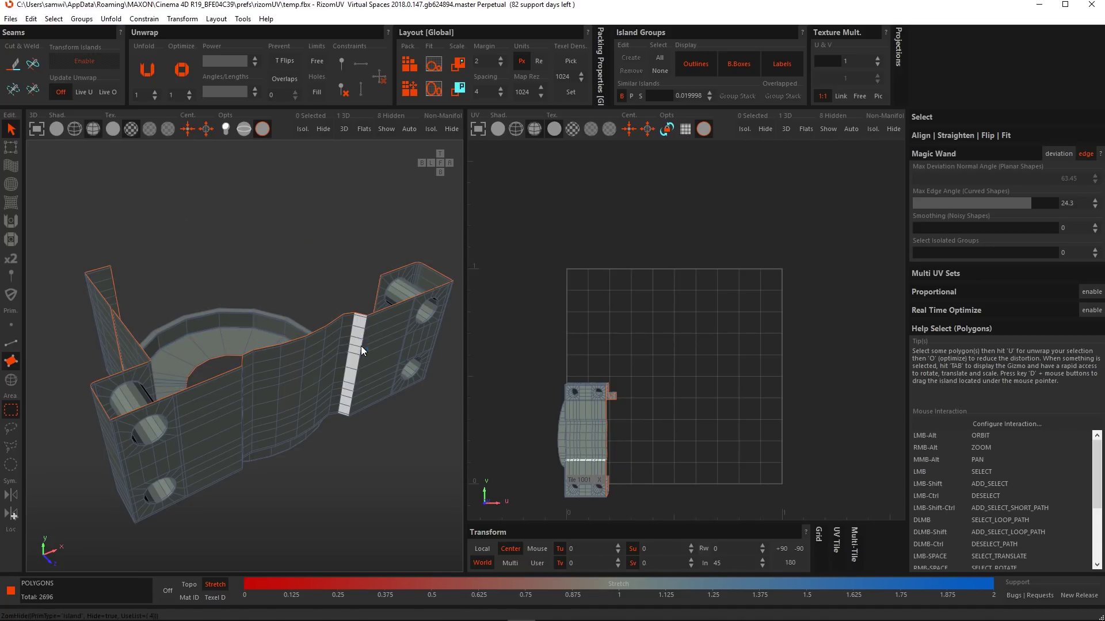
Cut and unfold the front face of the flange beyond the narrow bend strip, and hide its island
click(374, 370)
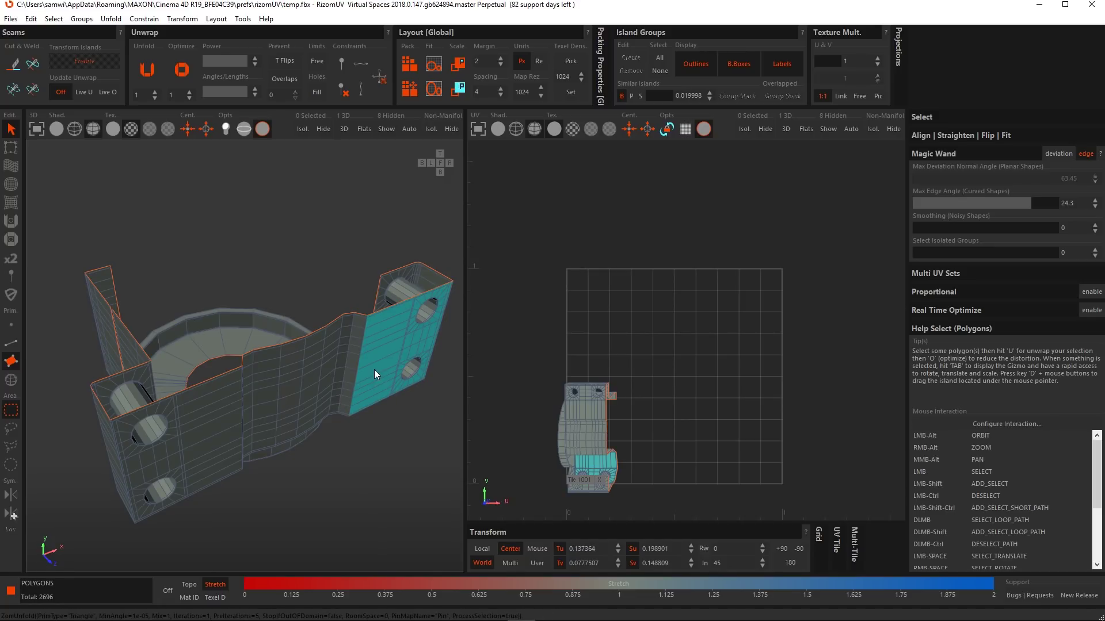
key(u)
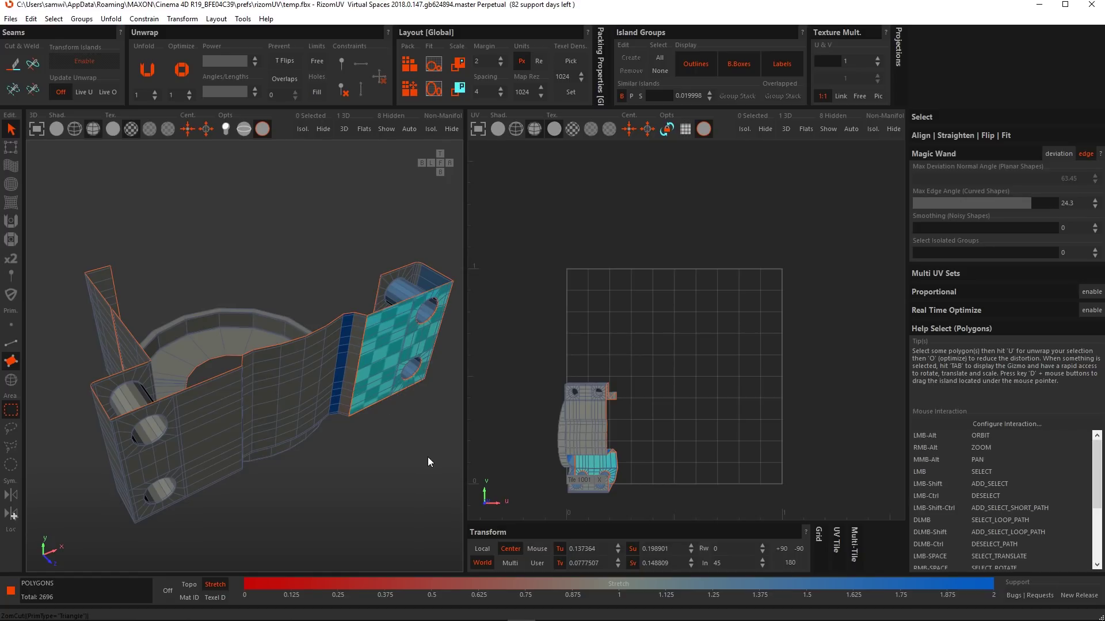
click(374, 371)
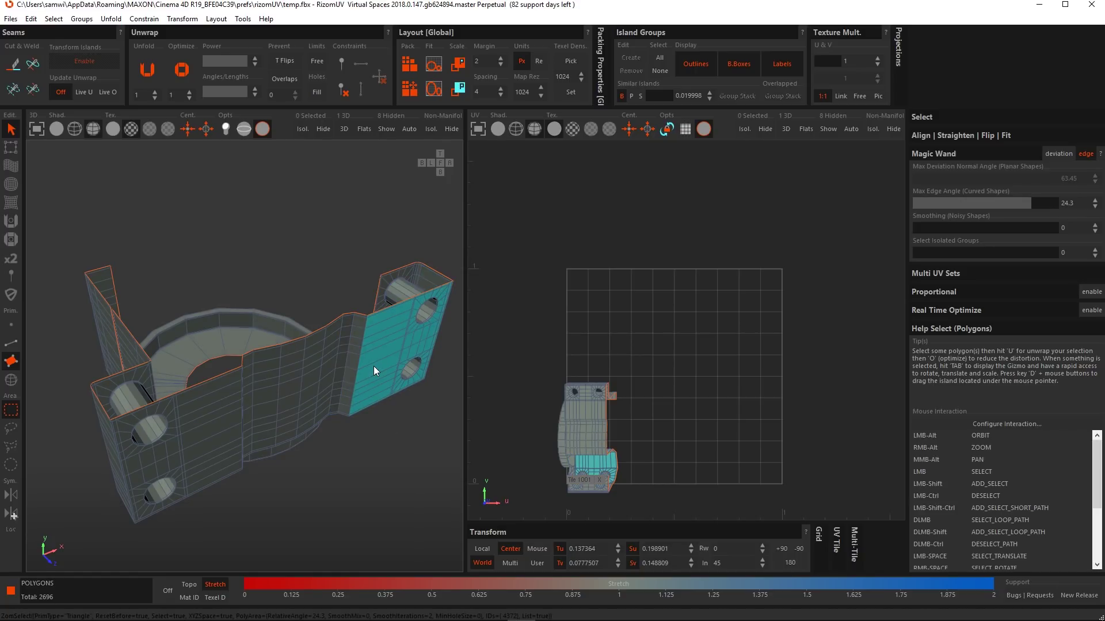
key(u)
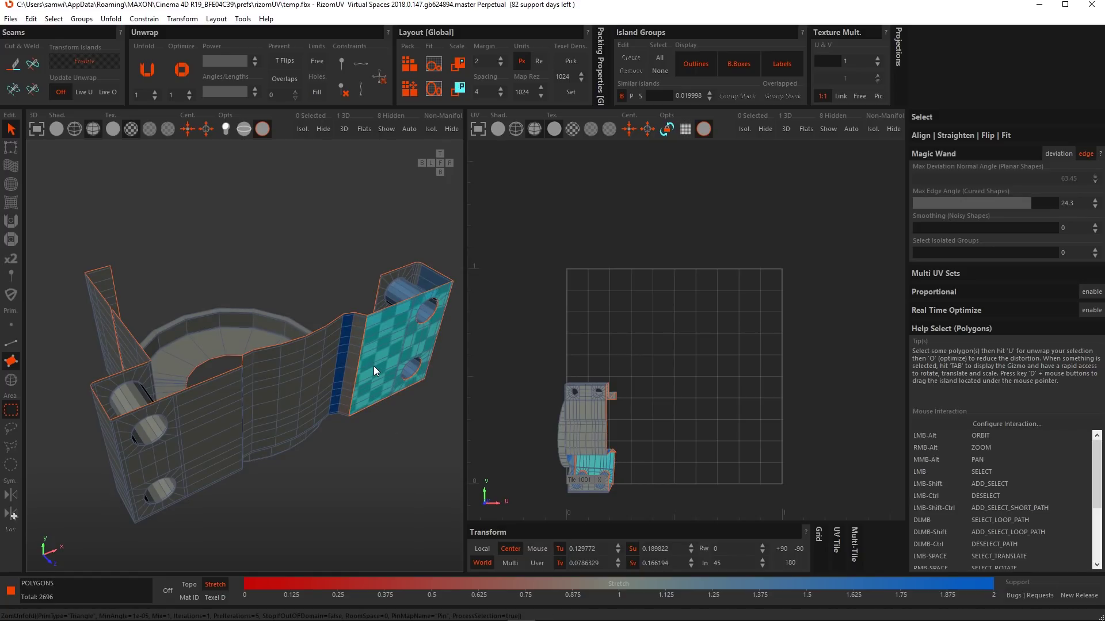
key(h)
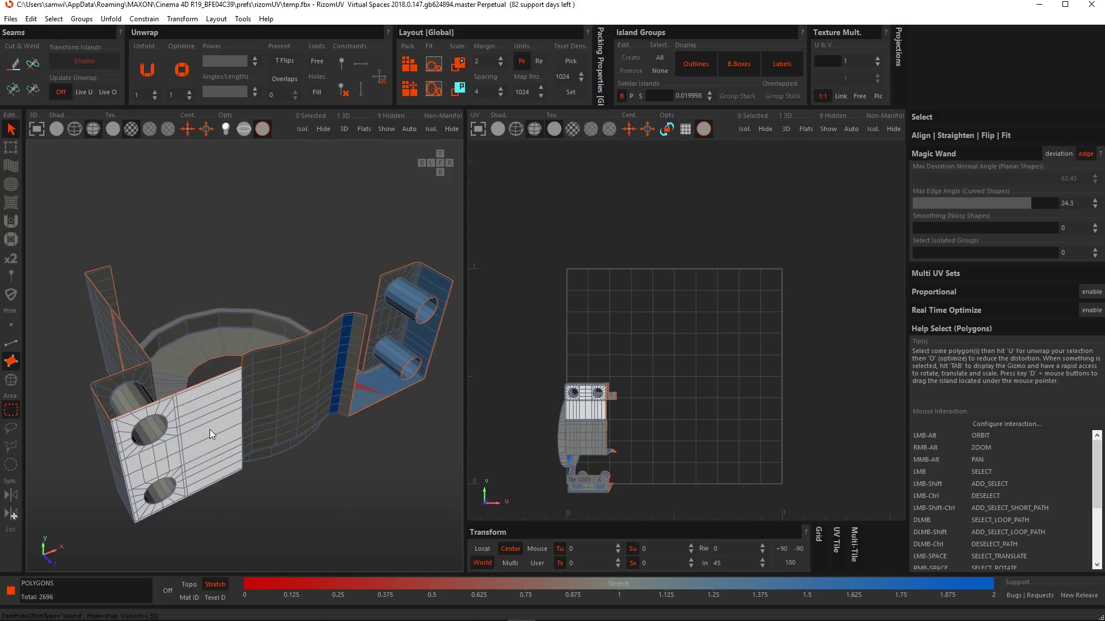
Cut and unfold the nearer flange's front face and the curved wall next to it, hiding each island
key(c)
key(h)
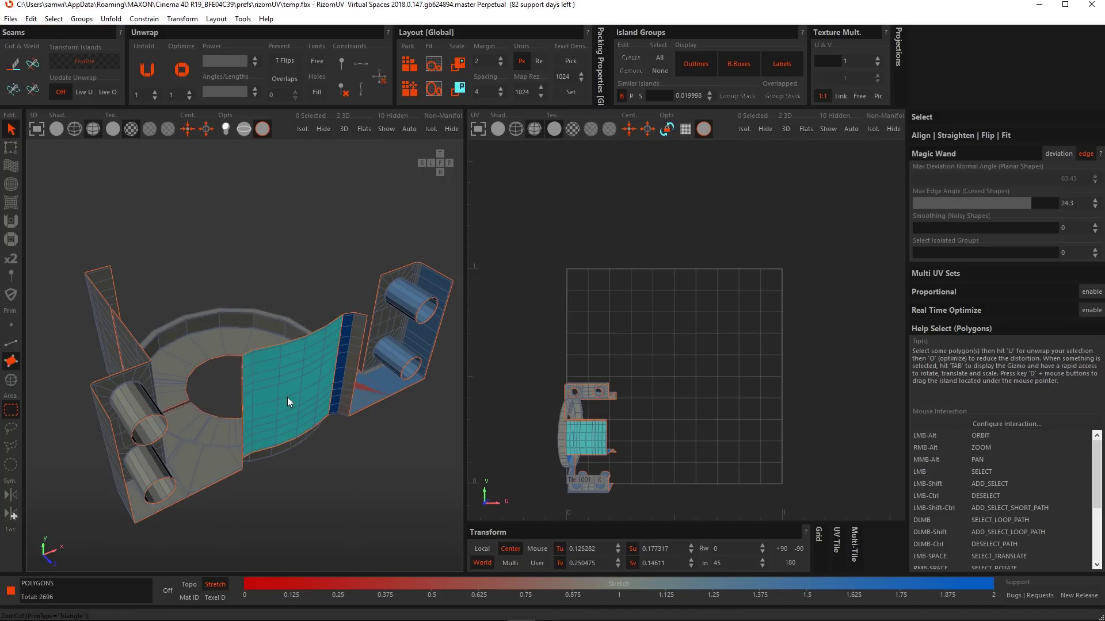
key(h)
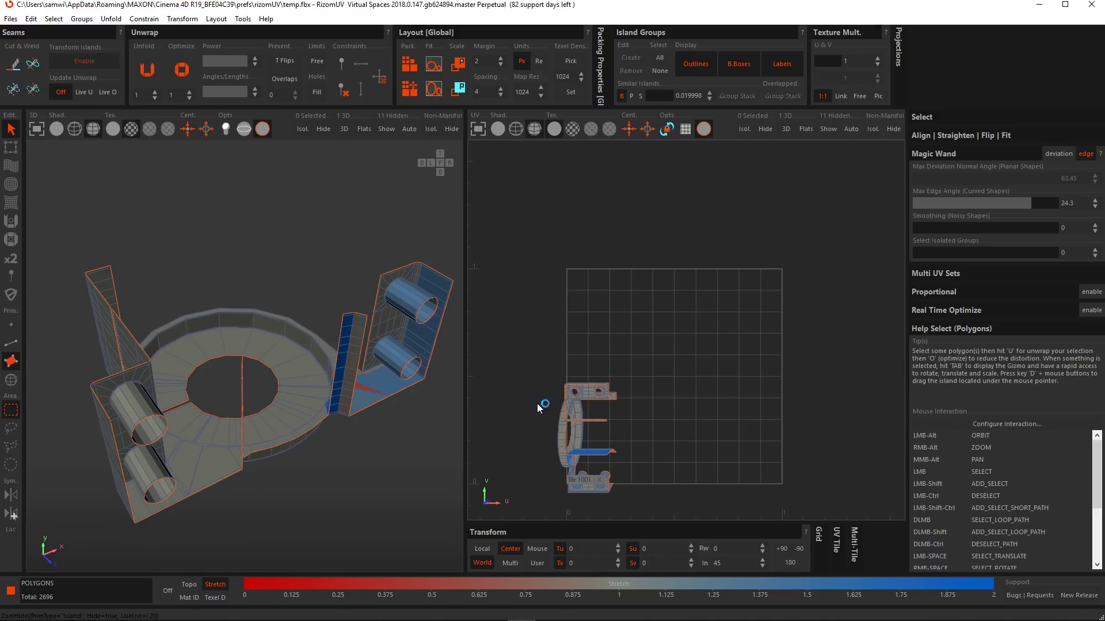
Select all the geometry still visible, show the hidden islands, and hide the selected remainder instead
alt+middle_drag(340, 382, 325, 365)
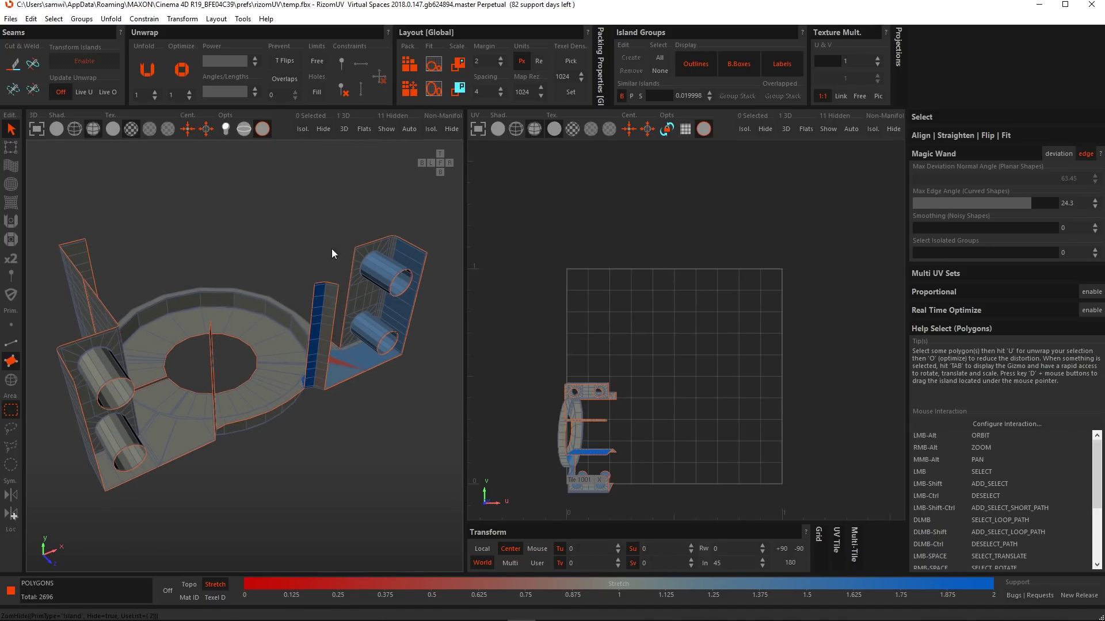
scroll(177, 361, down, 3)
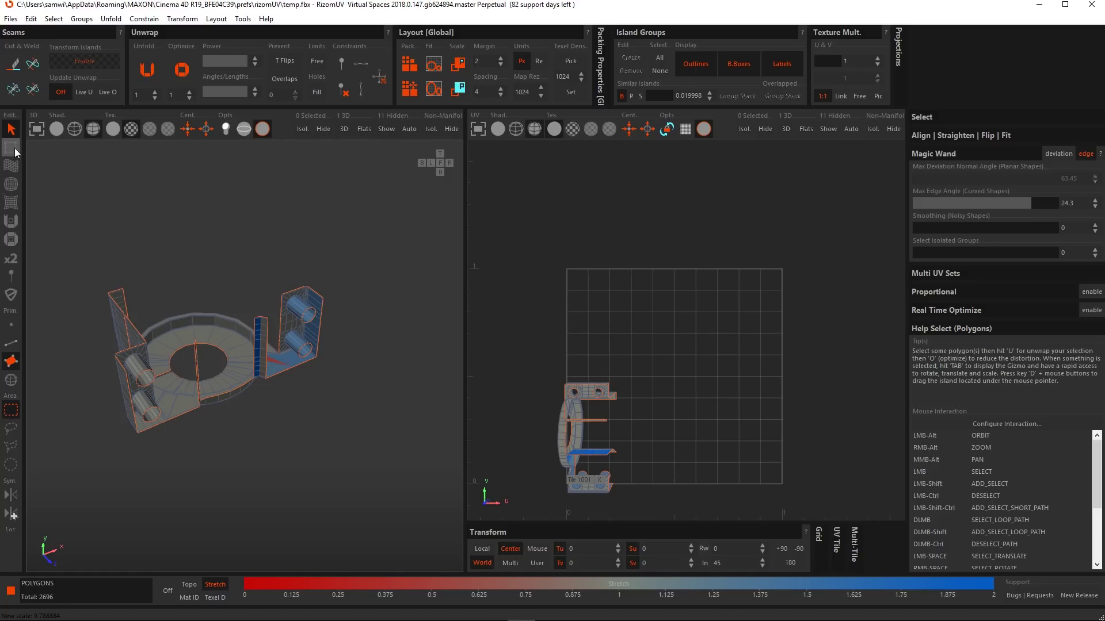
drag(82, 230, 345, 460)
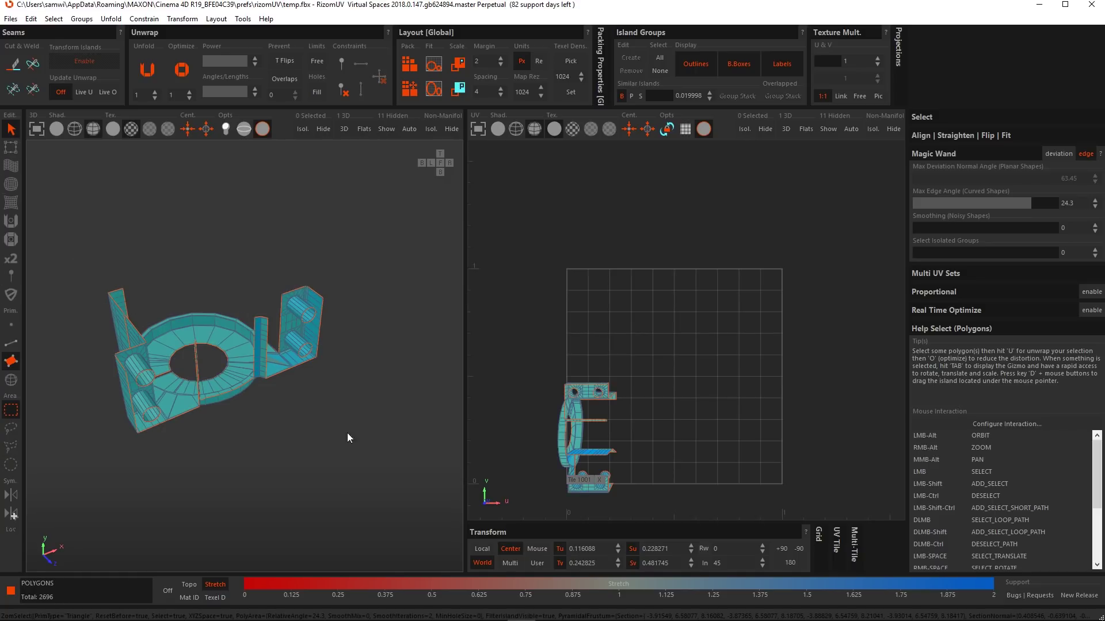
click(390, 129)
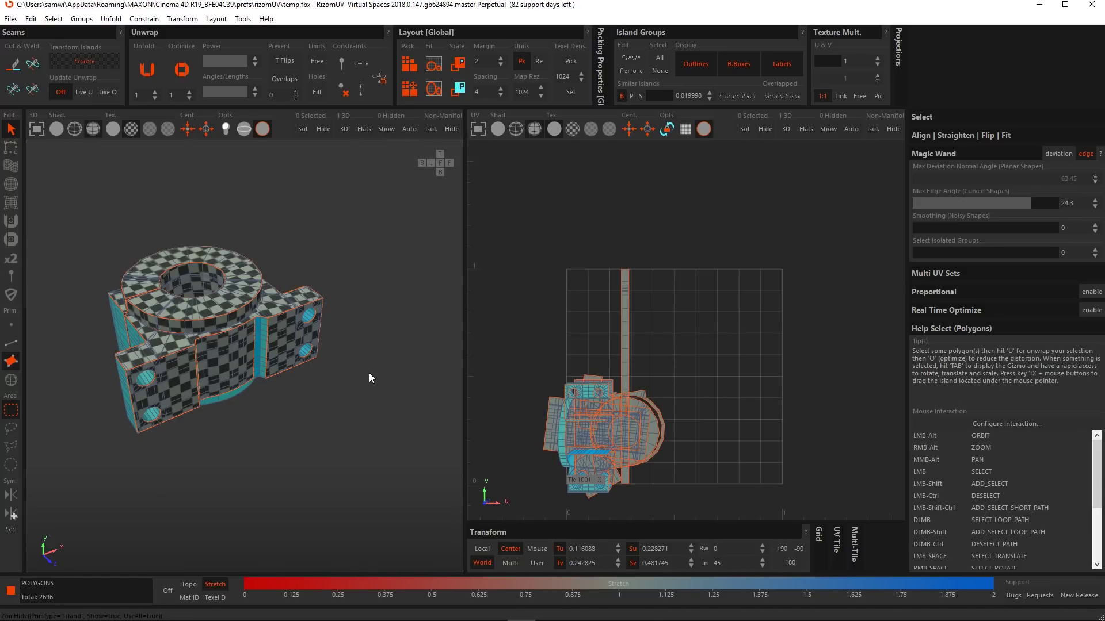
click(323, 130)
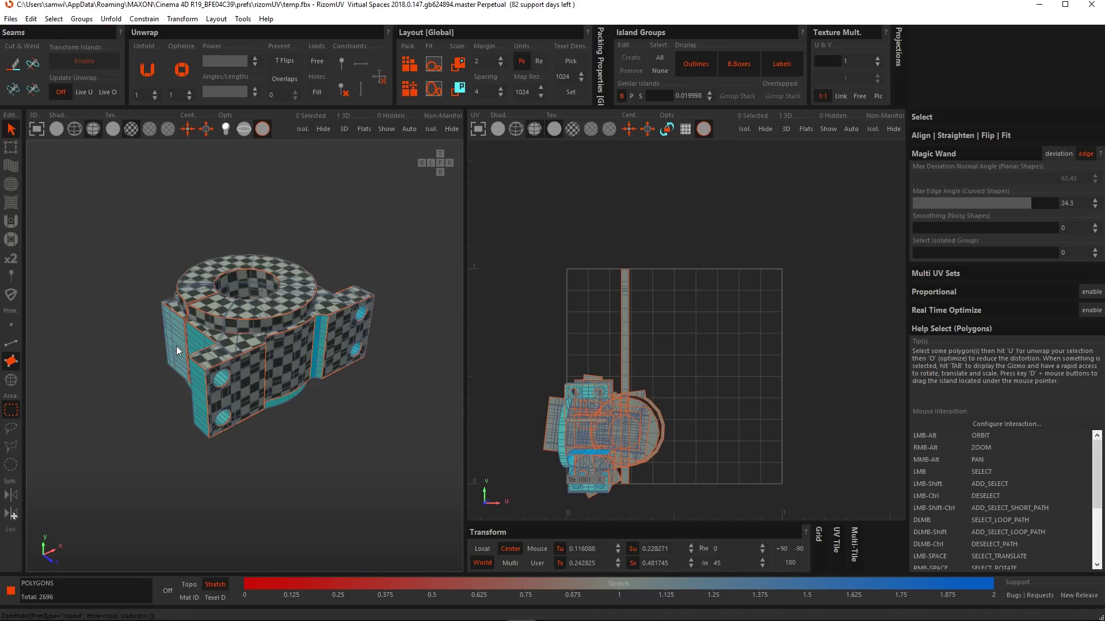
key(h)
Select all visible islands, unfold and pack them into the UV tile, and clear the selection
alt+drag(176, 346, 315, 322)
scroll(275, 358, up, 2)
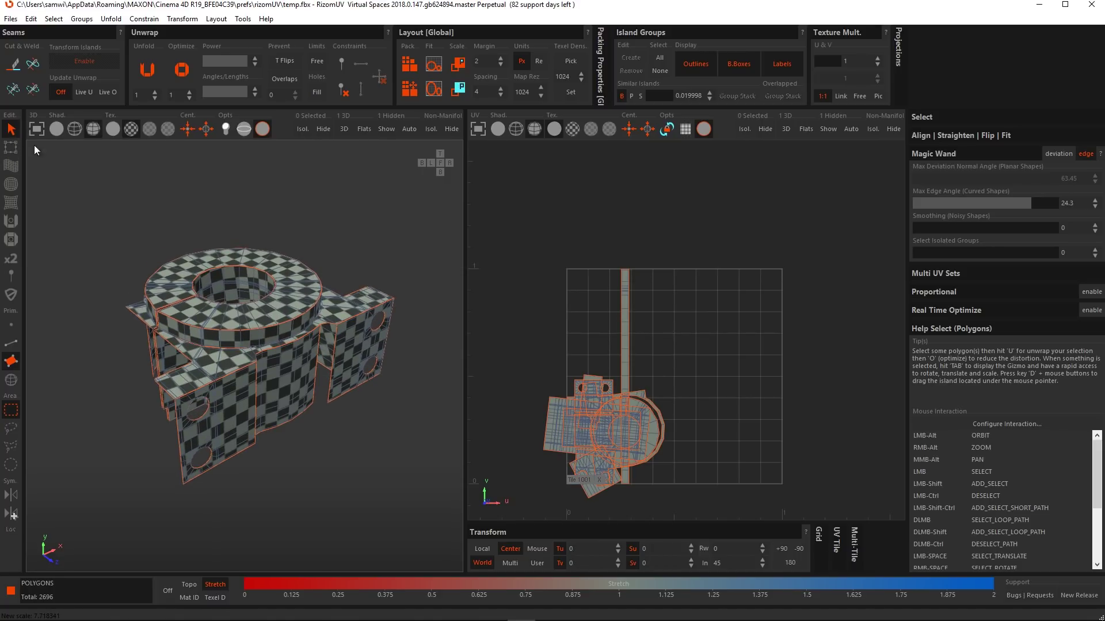
drag(107, 202, 430, 516)
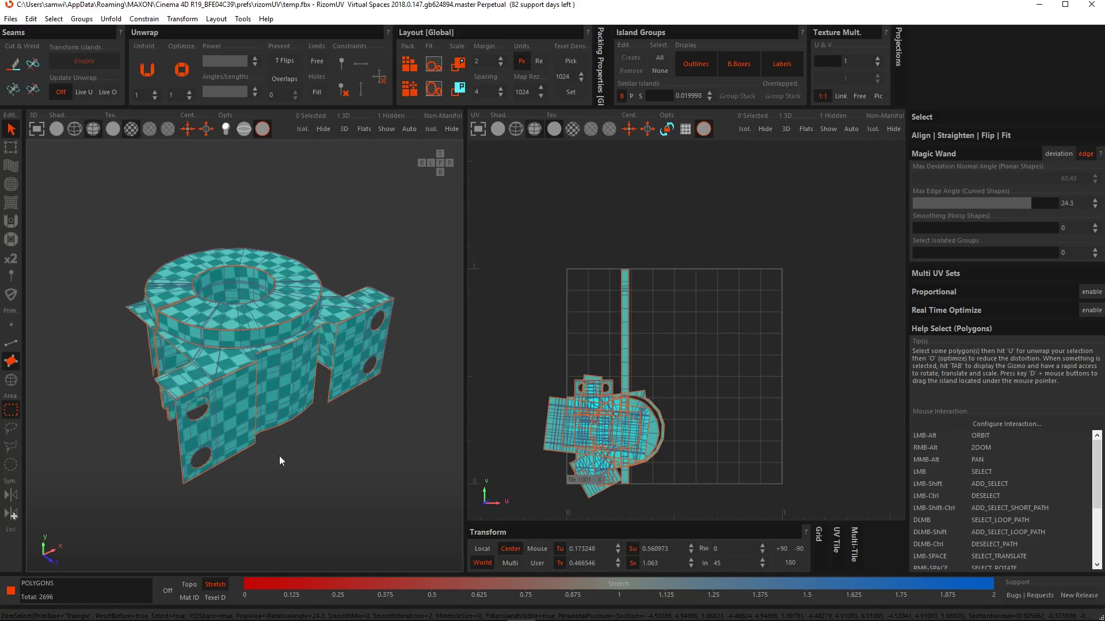
key(u)
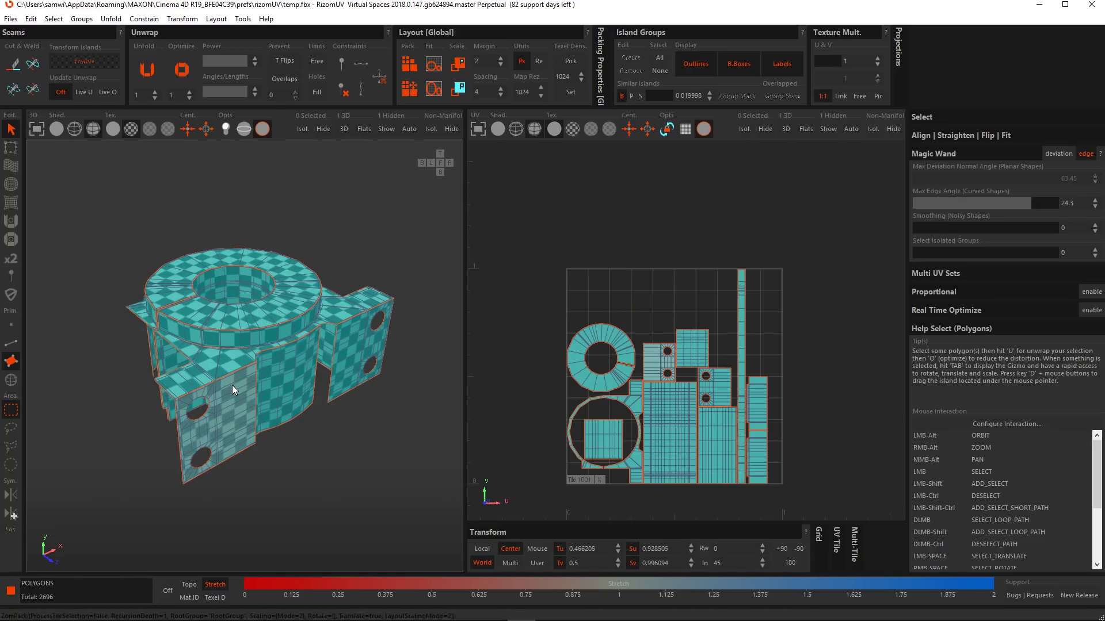
click(427, 489)
alt+drag(303, 330, 356, 215)
scroll(313, 281, up, 5)
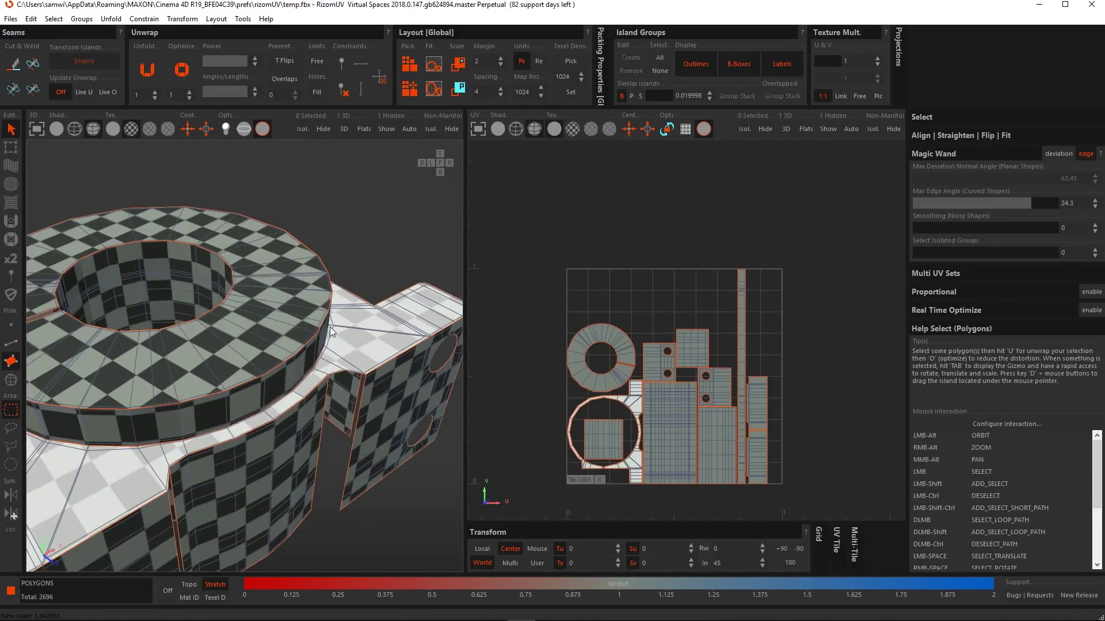
double_click(322, 324)
scroll(288, 359, down, 5)
mouse_move(289, 357)
alt+mouse_down()
mouse_move(292, 343)
mouse_move(283, 354)
alt+mouse_up()
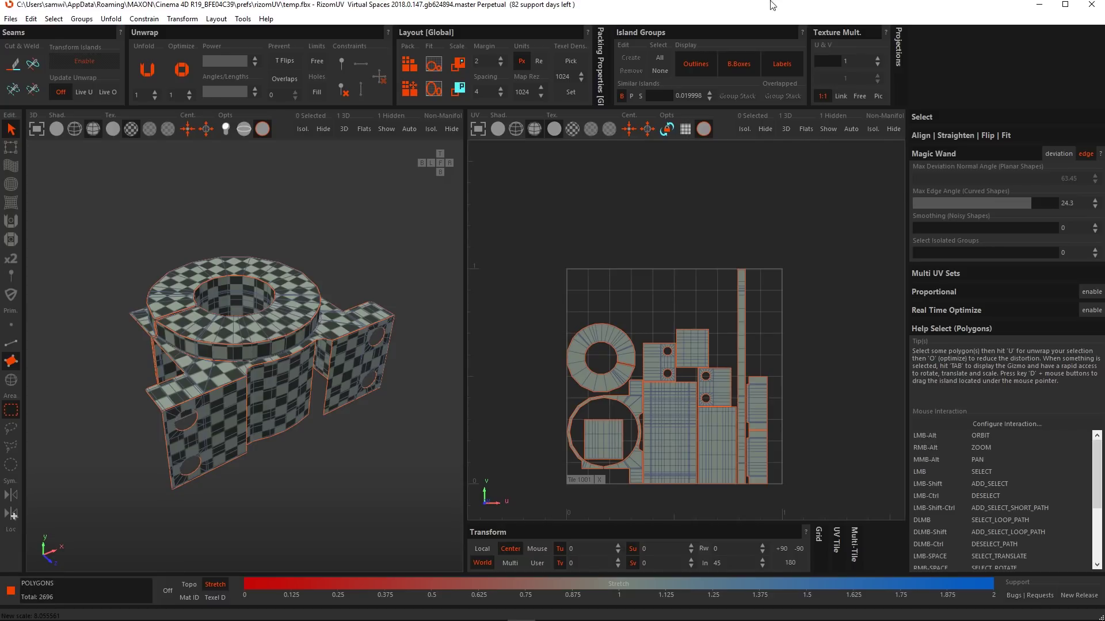
Quit RizomUV without saving the changes and return to Cinema 4D
click(1091, 4)
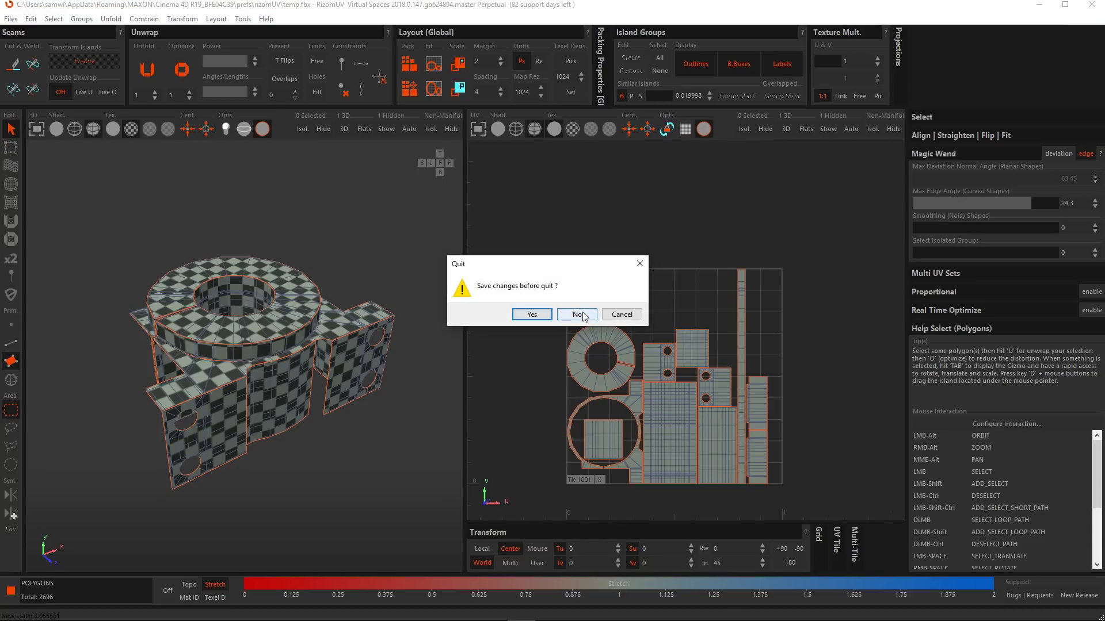
click(583, 314)
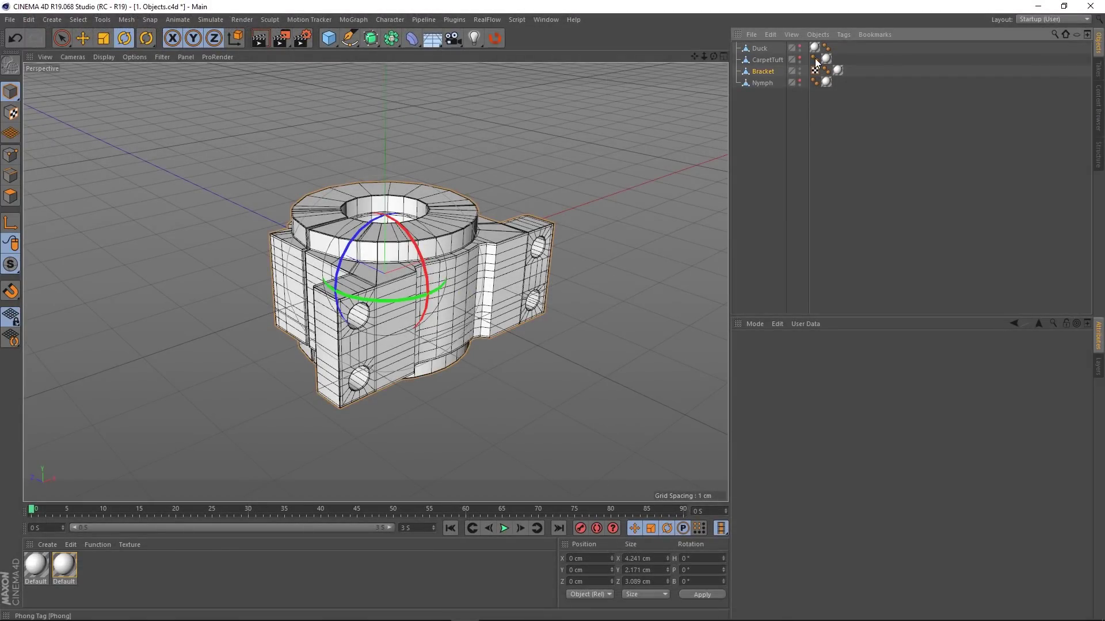
Hide the Bracket object and show the Nymph statue in the viewport
click(799, 69)
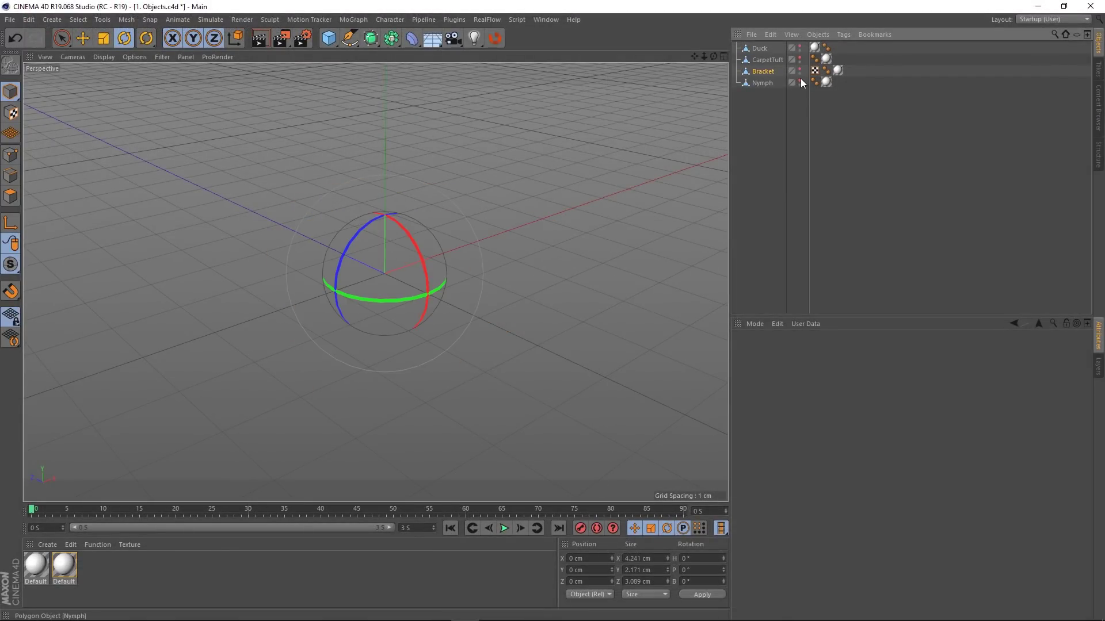
click(800, 79)
alt+middle_drag(419, 166, 387, 255)
scroll(392, 207, up, 2)
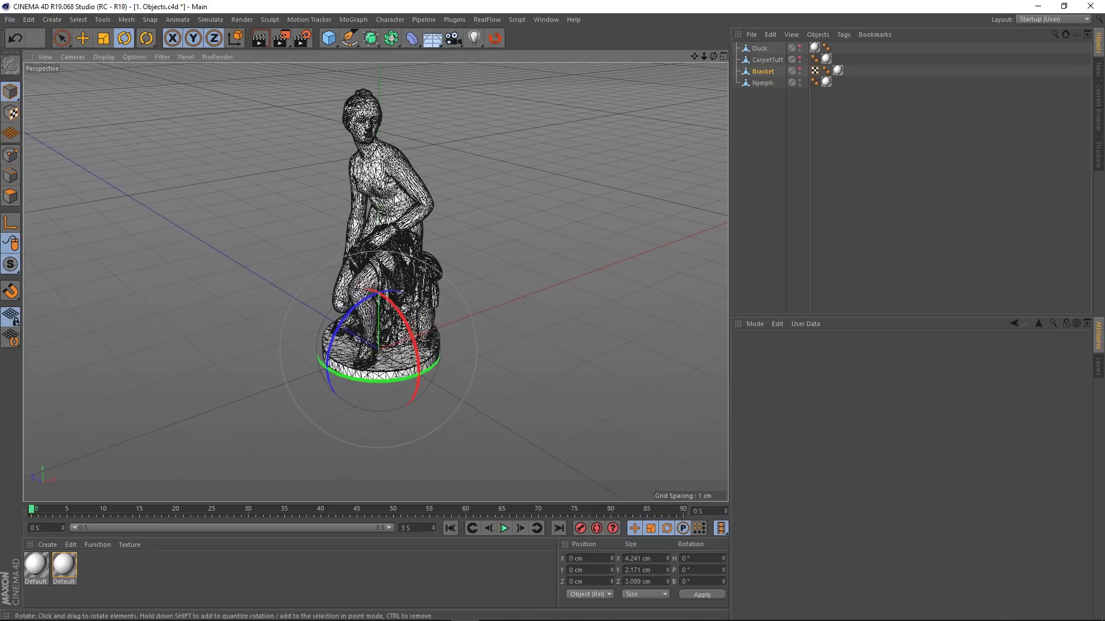
Select the Nymph object and send it to RizomUV through the bridge, accepting the import warning
click(760, 82)
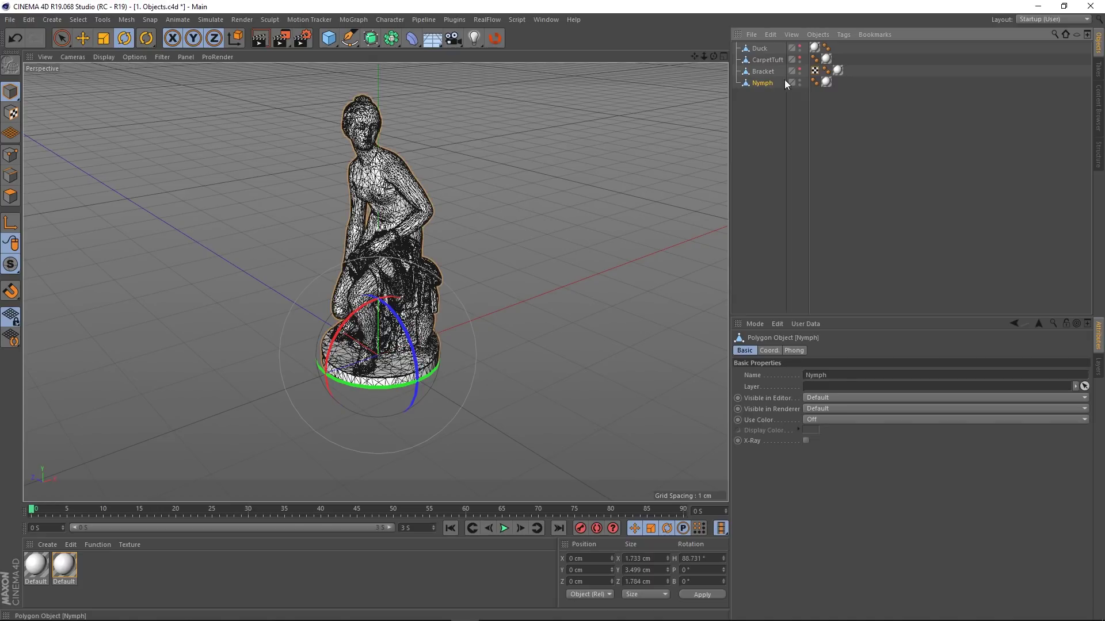
click(828, 82)
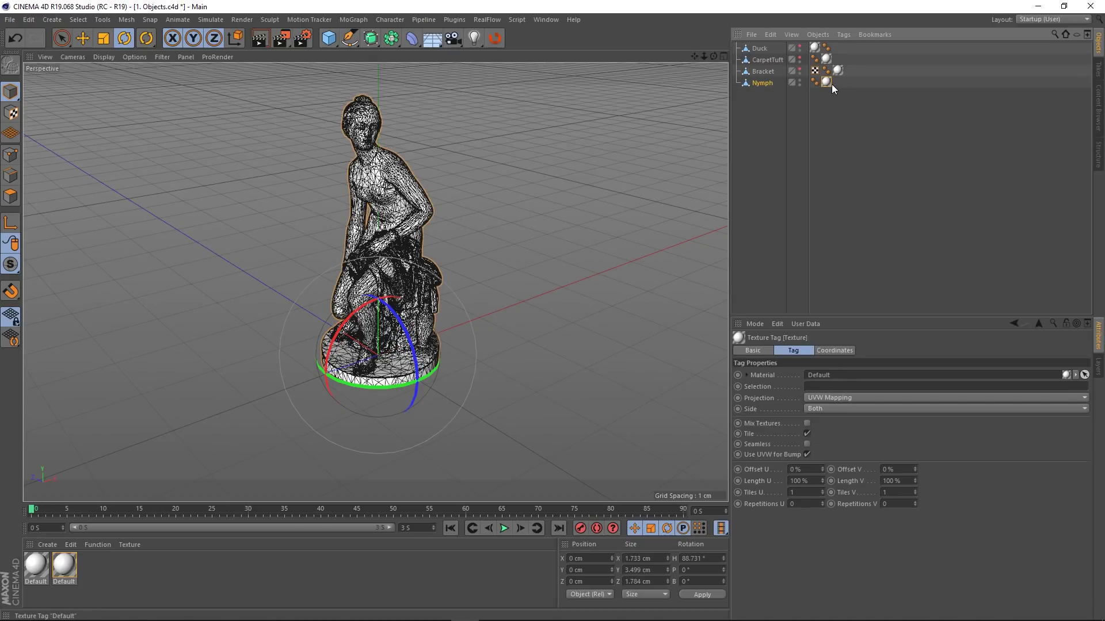
click(766, 85)
click(780, 148)
click(765, 82)
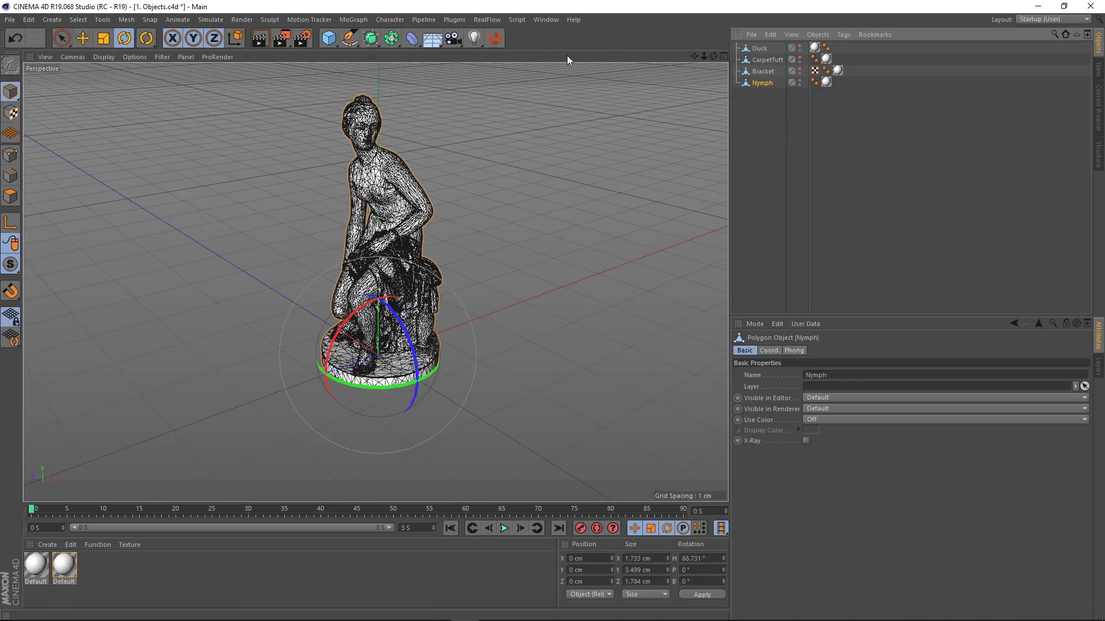
click(493, 39)
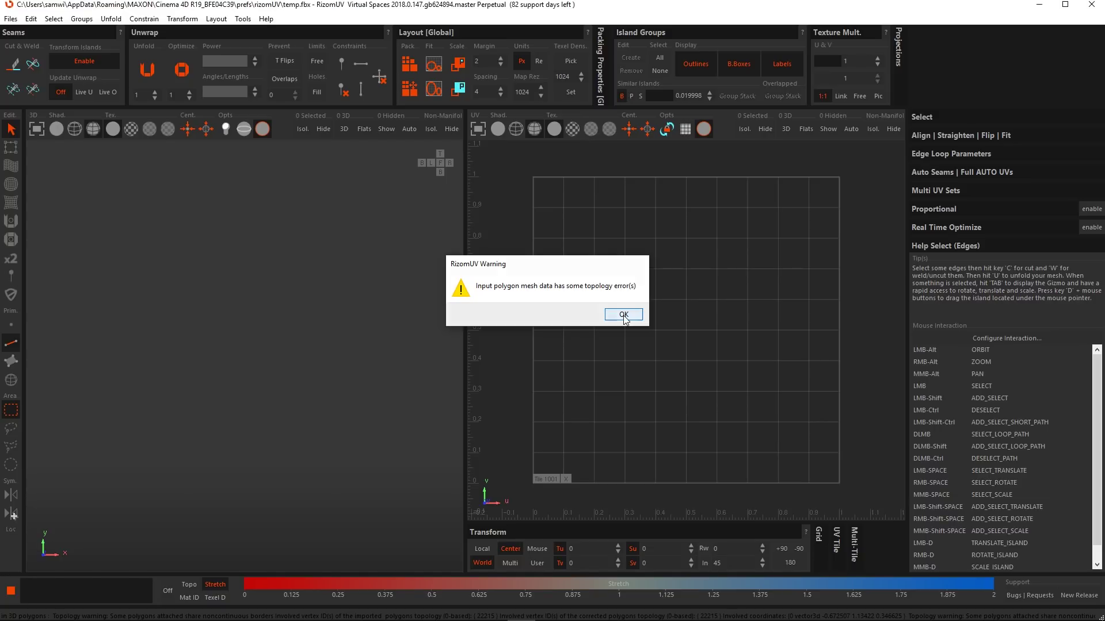
click(623, 315)
Switch to polygon selection and set the Magic Wand's Max Edge Angle to 14
alt+drag(253, 319, 215, 243)
scroll(215, 243, up, 15)
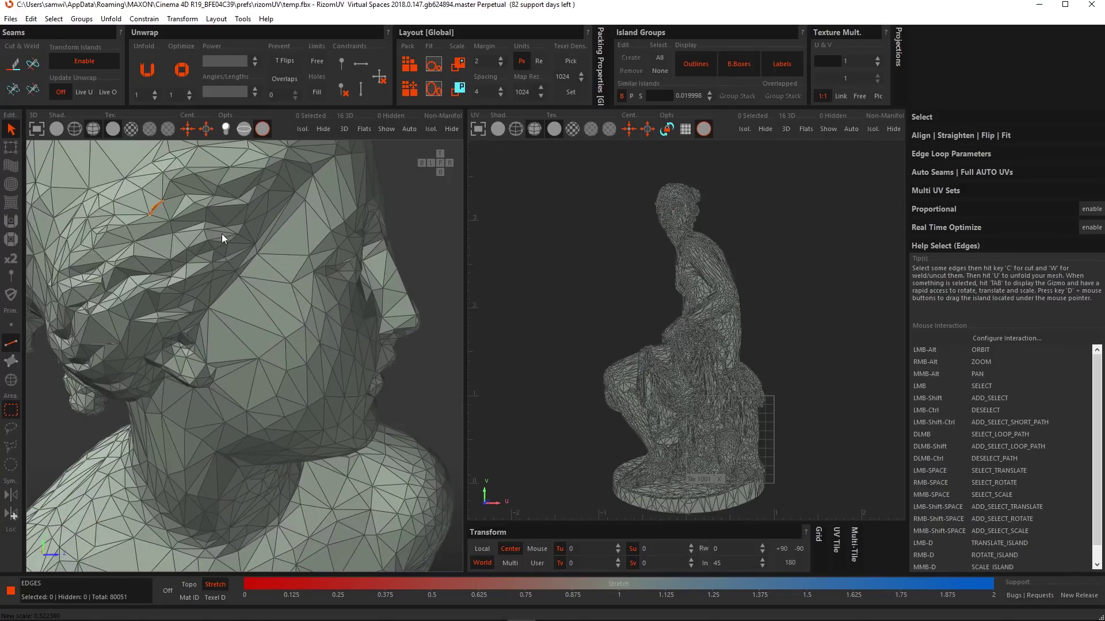
alt+drag(148, 223, 119, 228)
alt+right_drag(119, 227, 230, 454)
alt+middle_drag(229, 453, 241, 332)
alt+drag(242, 333, 380, 352)
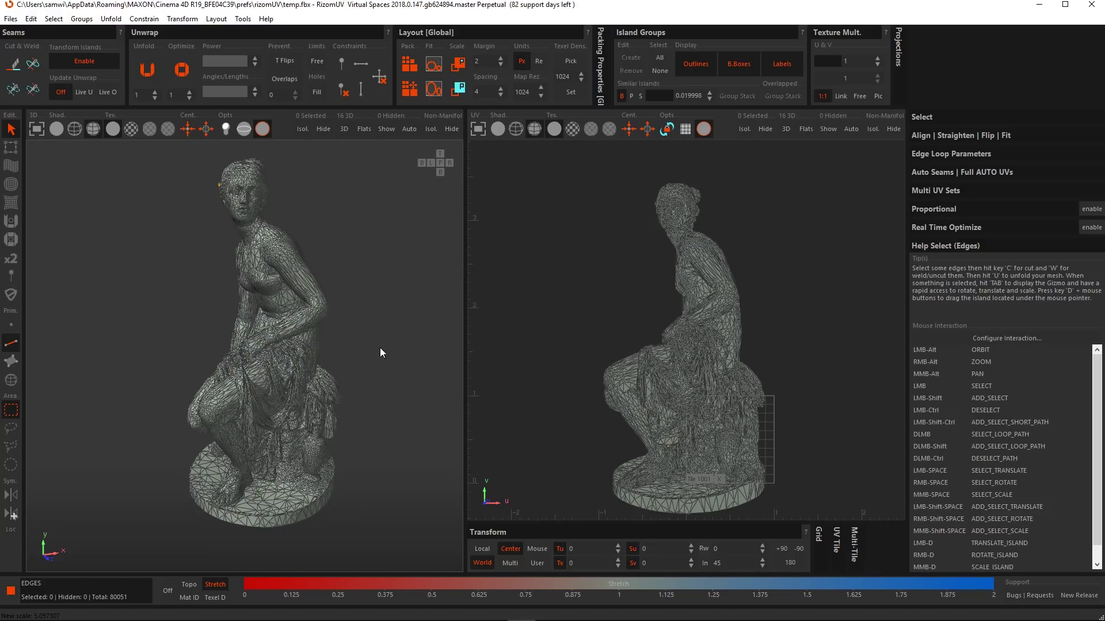
click(11, 361)
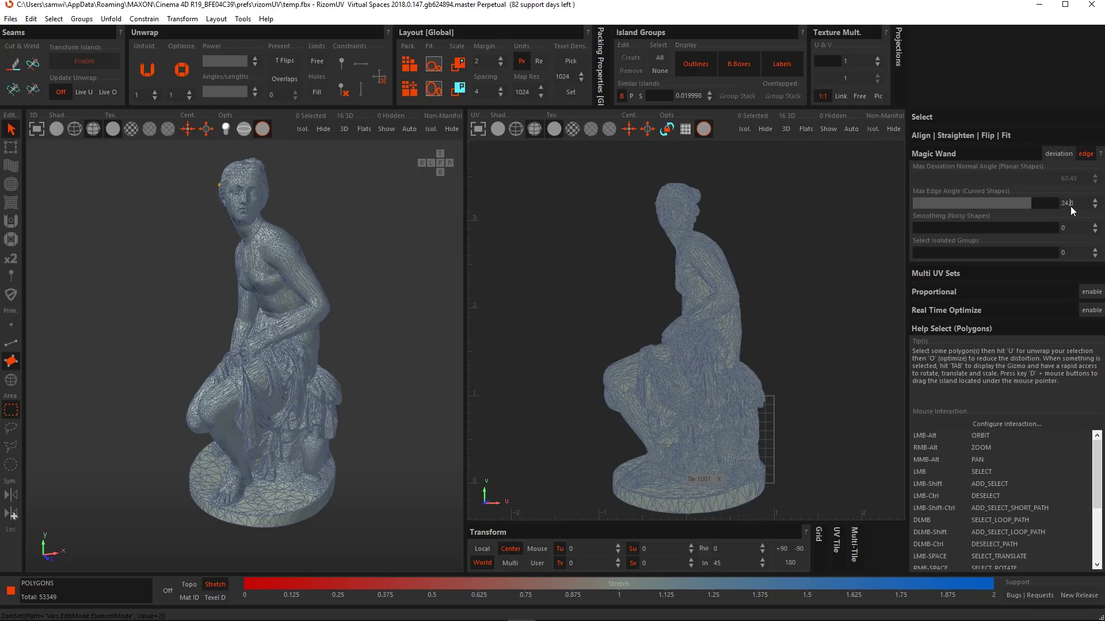
key(ctrl+a)
text(14)
key(Return)
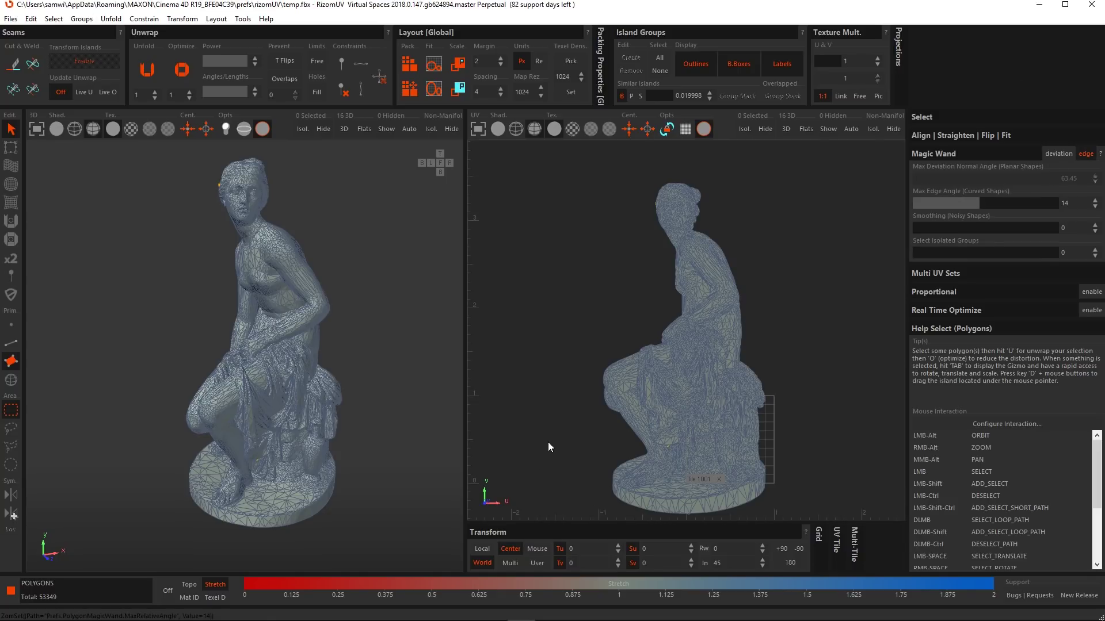
Select the rough surface between the drapery and the vase above the statue's base with the Magic Wand
alt+middle_drag(249, 460, 246, 398)
scroll(247, 397, up, 5)
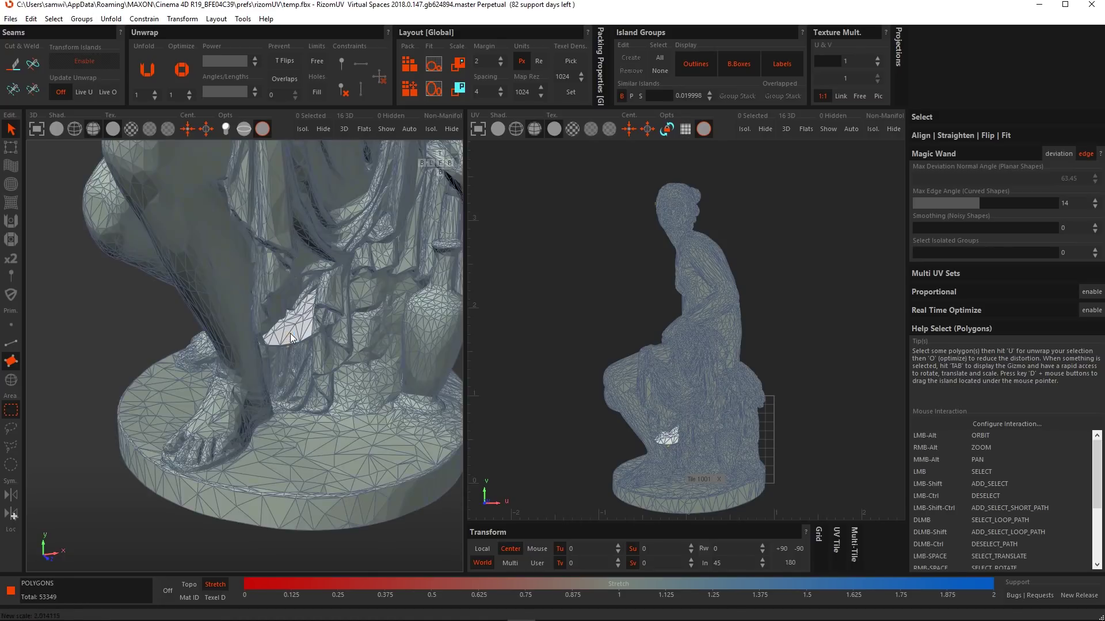
alt+middle_drag(280, 333, 308, 301)
scroll(389, 200, up, 2)
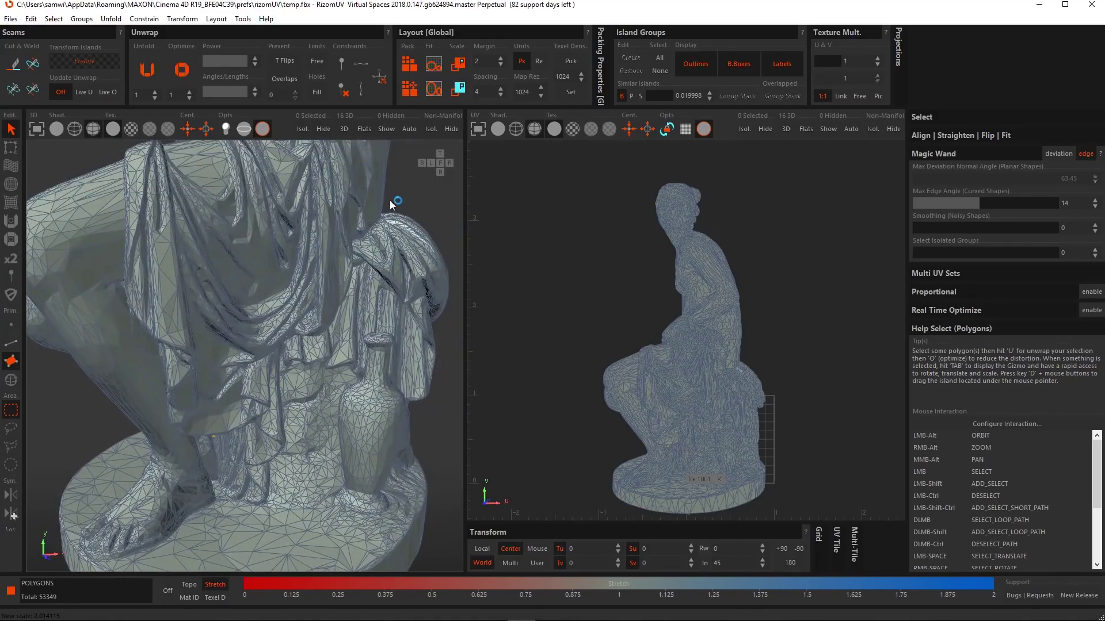
alt+middle_drag(285, 469, 288, 379)
scroll(322, 345, up, 1)
scroll(322, 344, up, 3)
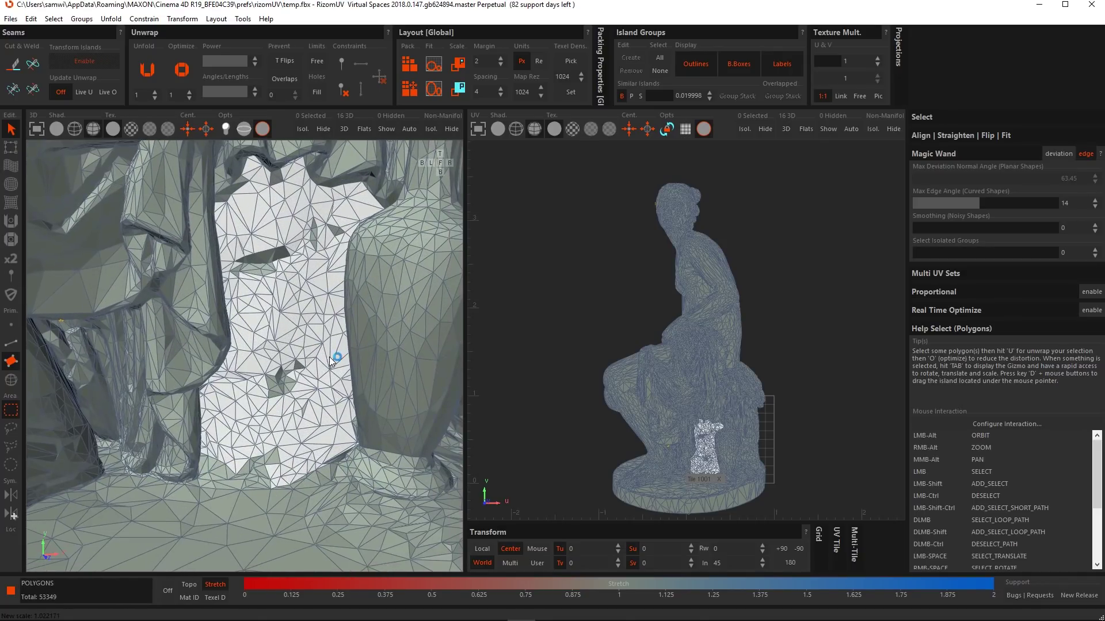
click(326, 328)
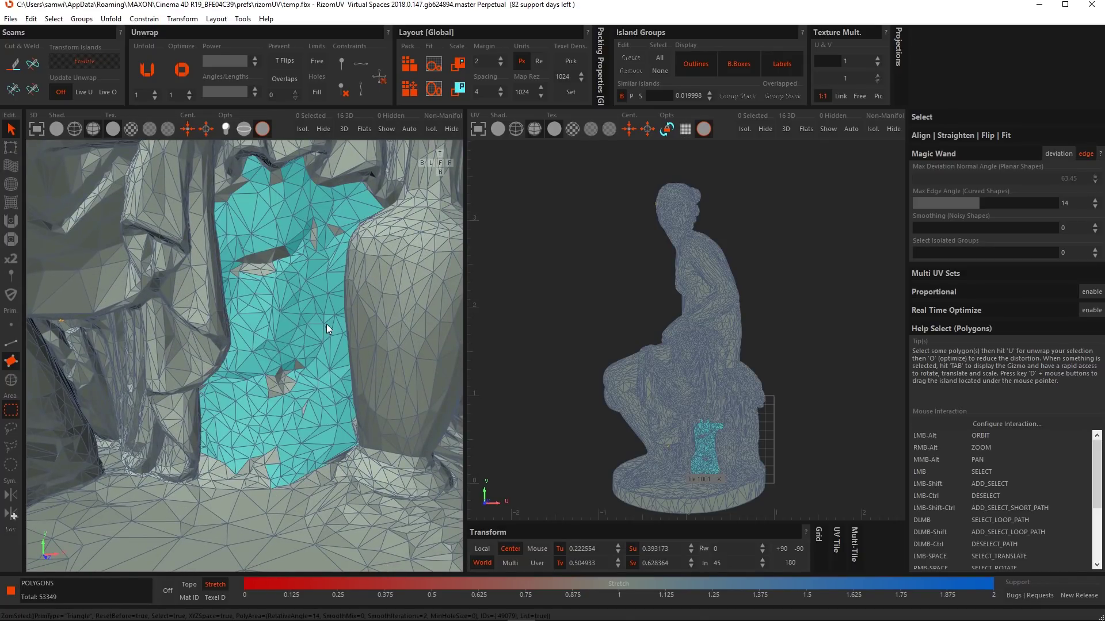
Try to add the unselected polygons in the rough surface's lower gap to the selection one group at a time
scroll(326, 323, down, 2)
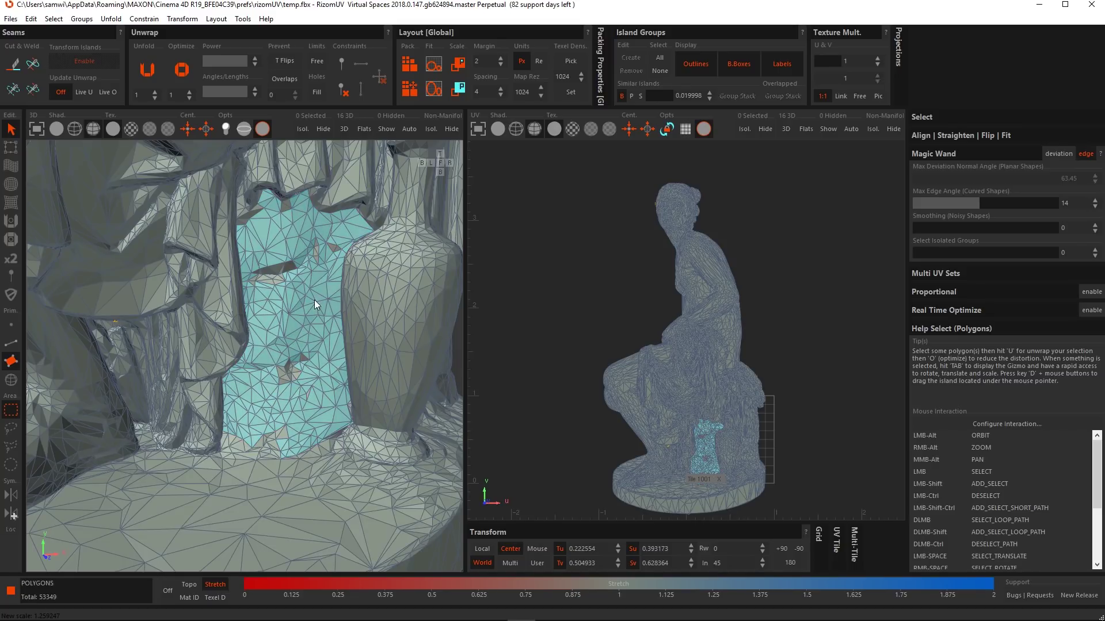
scroll(307, 392, up, 6)
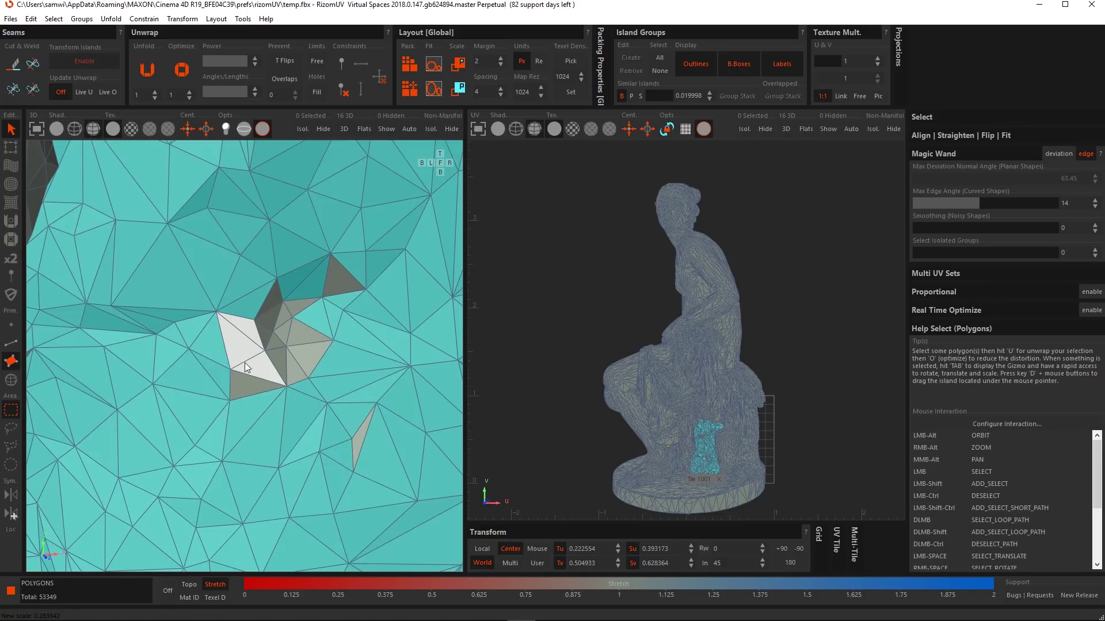
click(243, 364)
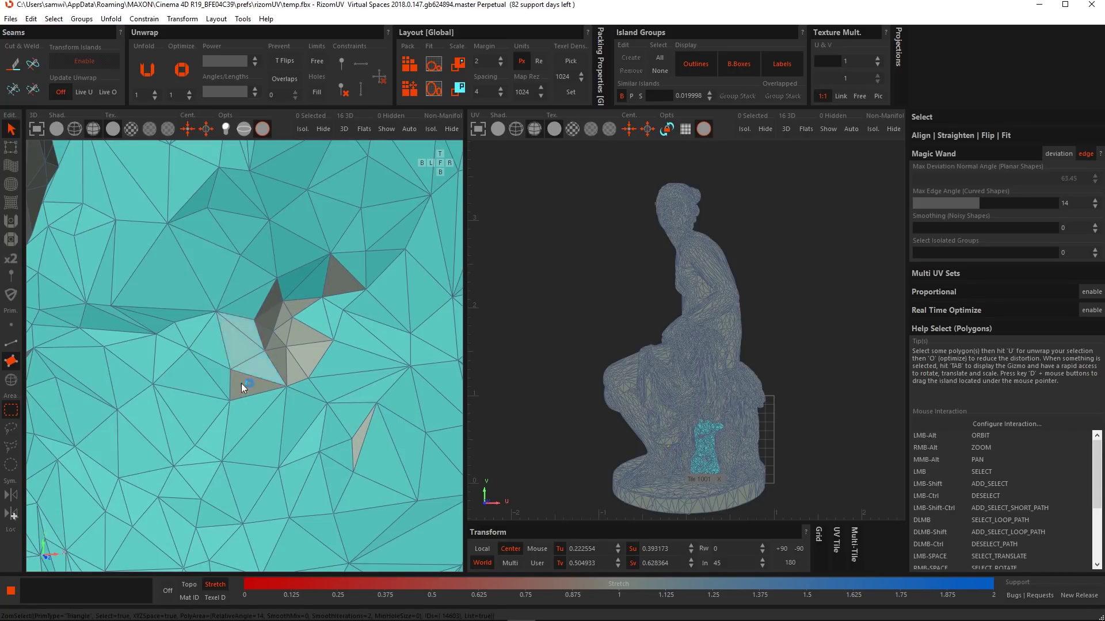
click(277, 337)
click(282, 339)
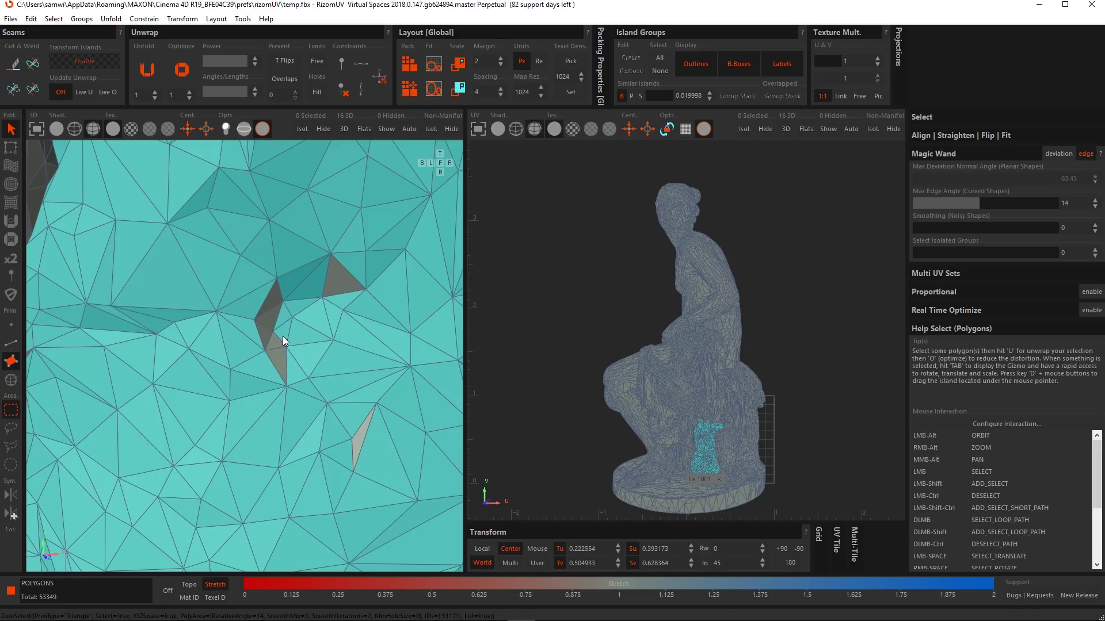
Undo the gap selections and reselect the rough surface between the drapery and the vase with the Magic Wand
key(ctrl+z)
key(ctrl+z)
key(ctrl+z)
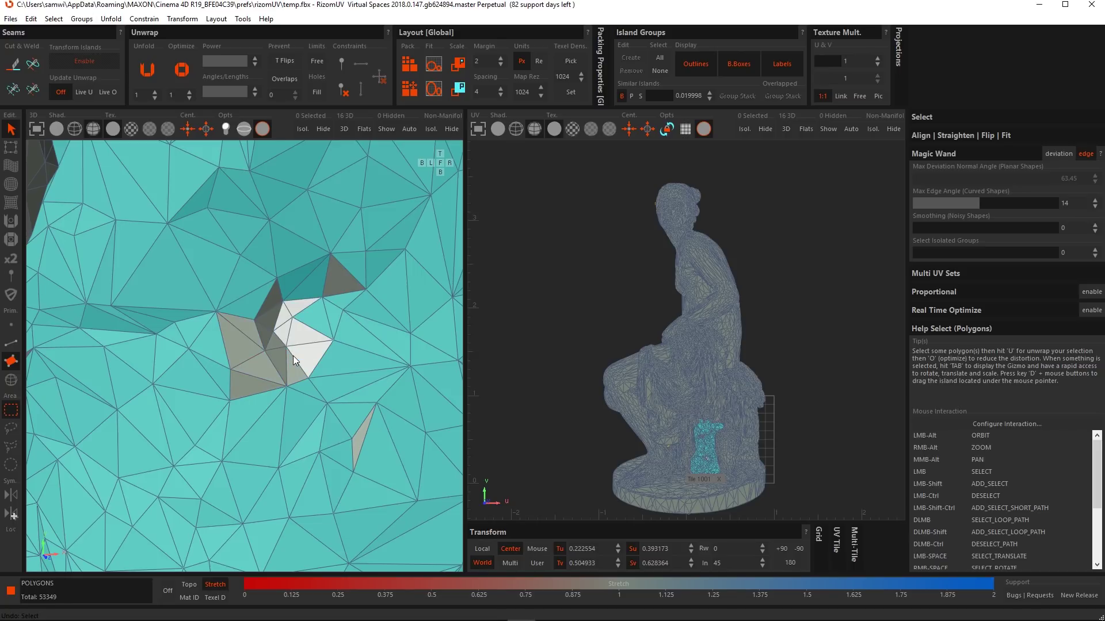
key(ctrl+z)
scroll(240, 427, down, 5)
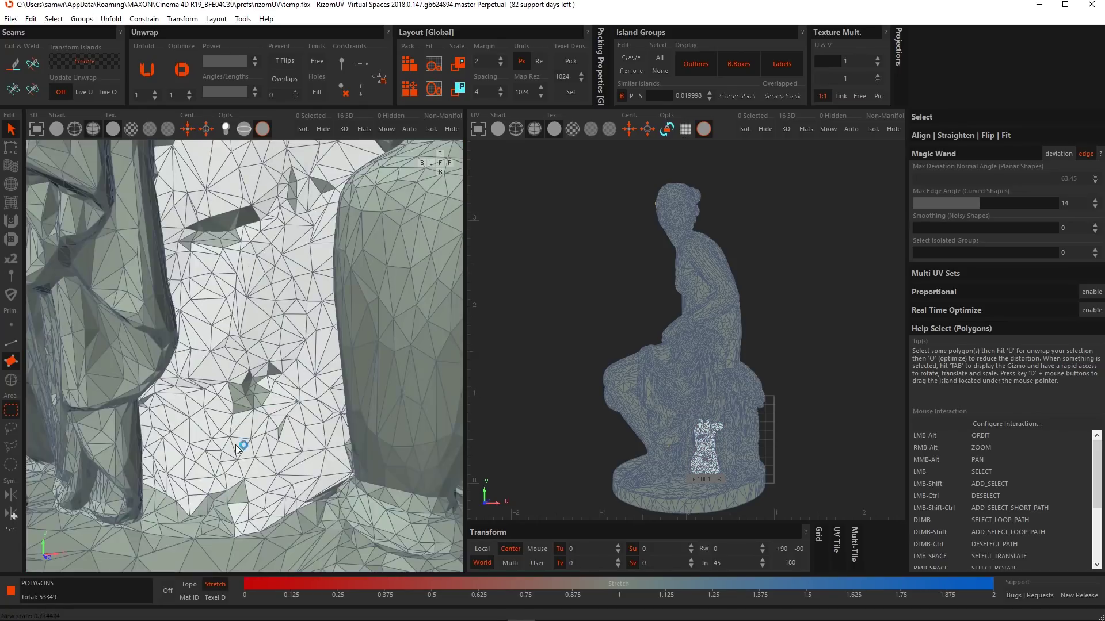
click(237, 455)
scroll(332, 350, up, 3)
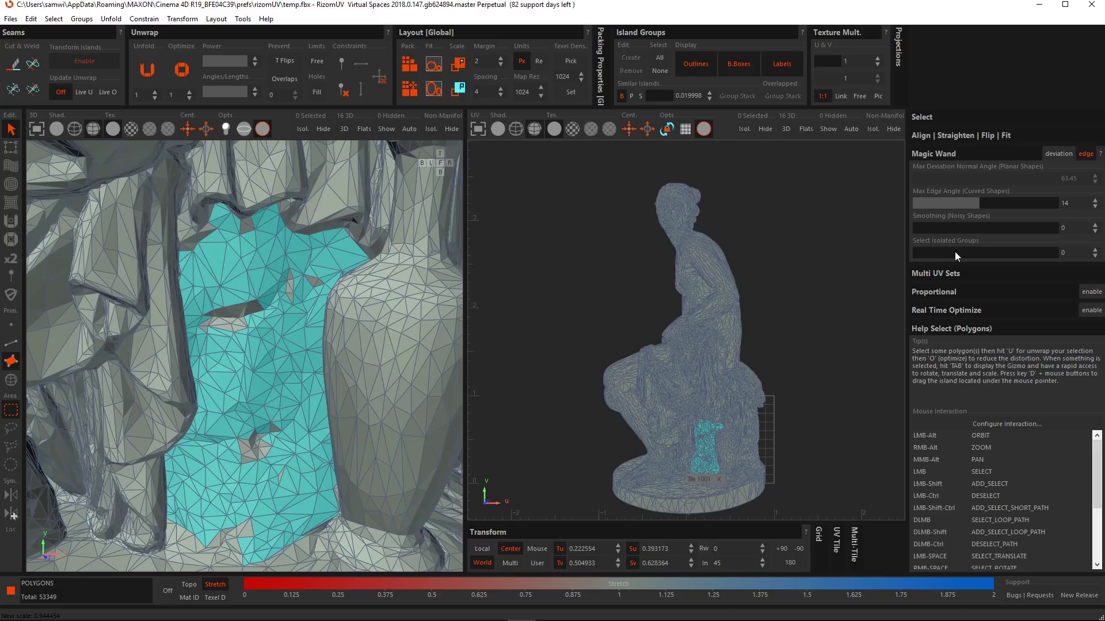
Set Select Isolated Groups to 55 and reselect the rough surface beside the vase, including its enclosed gaps
drag(940, 253, 980, 258)
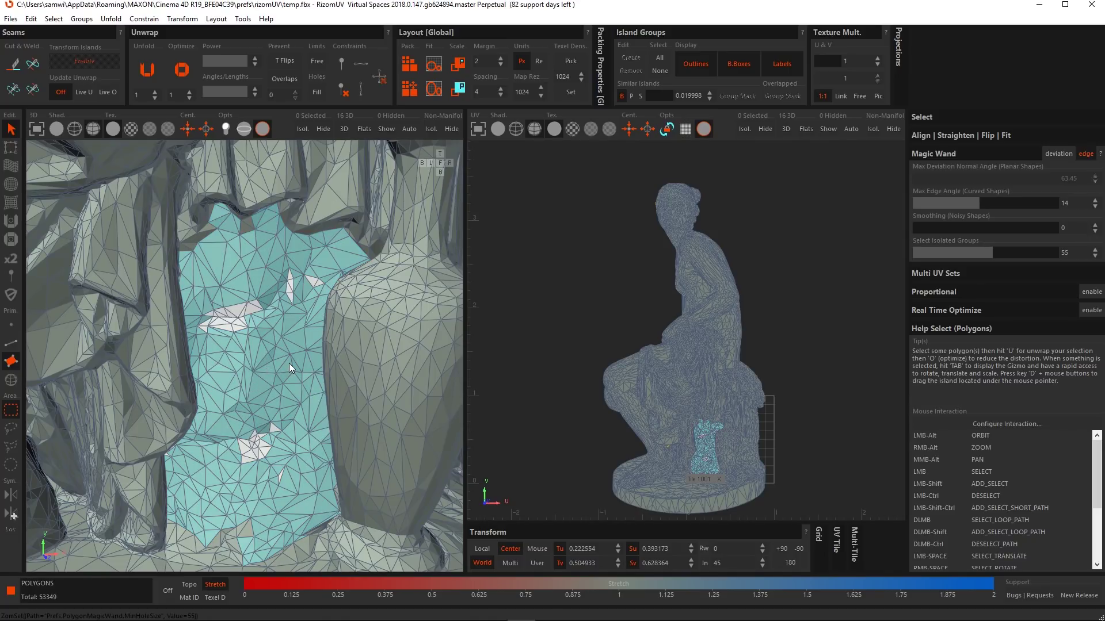
scroll(419, 440, down, 3)
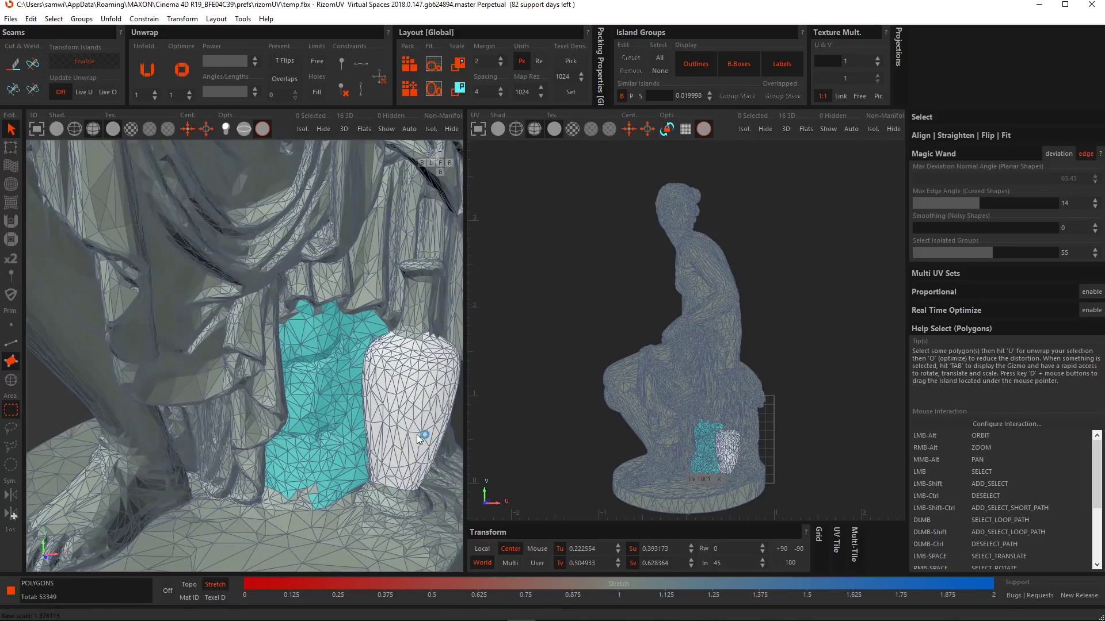
alt+drag(419, 440, 427, 444)
alt+middle_drag(427, 443, 381, 406)
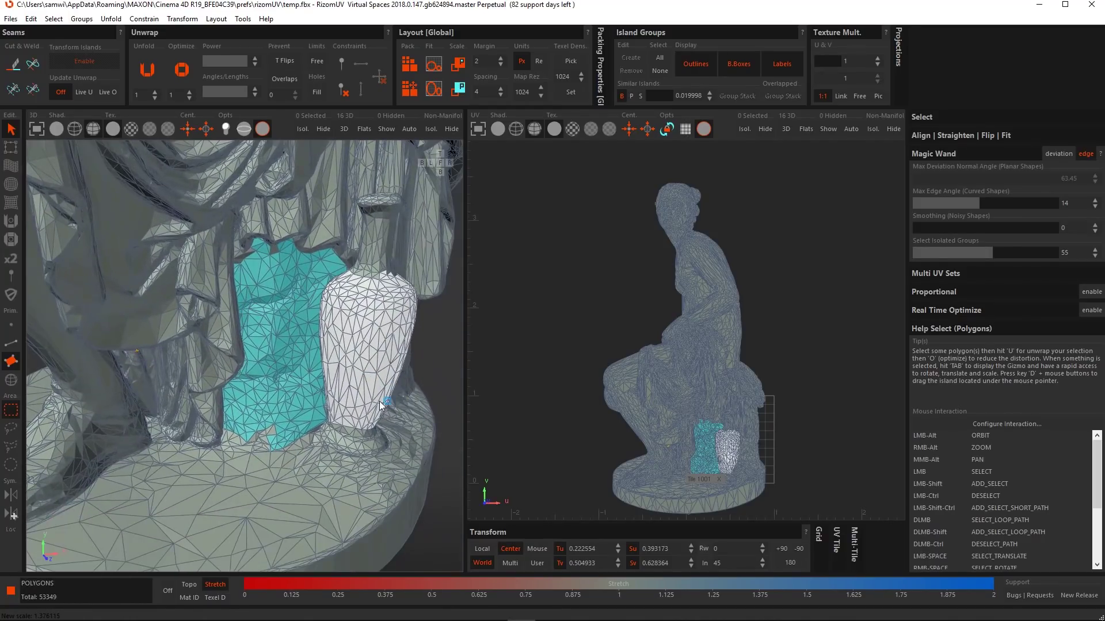
scroll(379, 401, up, 3)
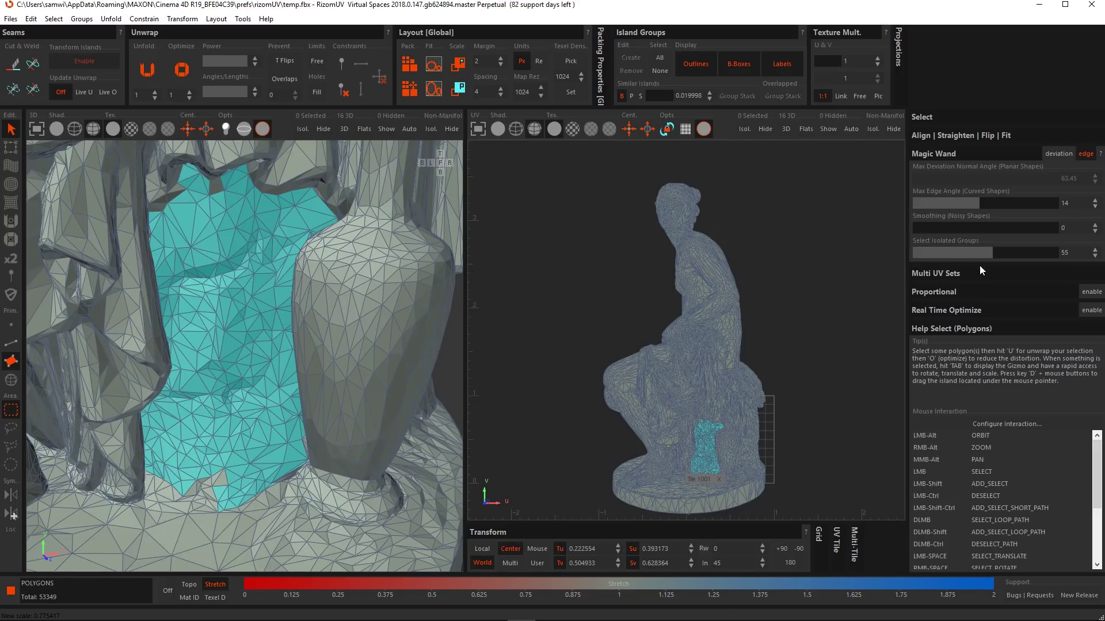
Select the top surface of the statue's round base using Max Edge Angle 8.5 and Select Isolated Groups 0
drag(989, 252, 907, 267)
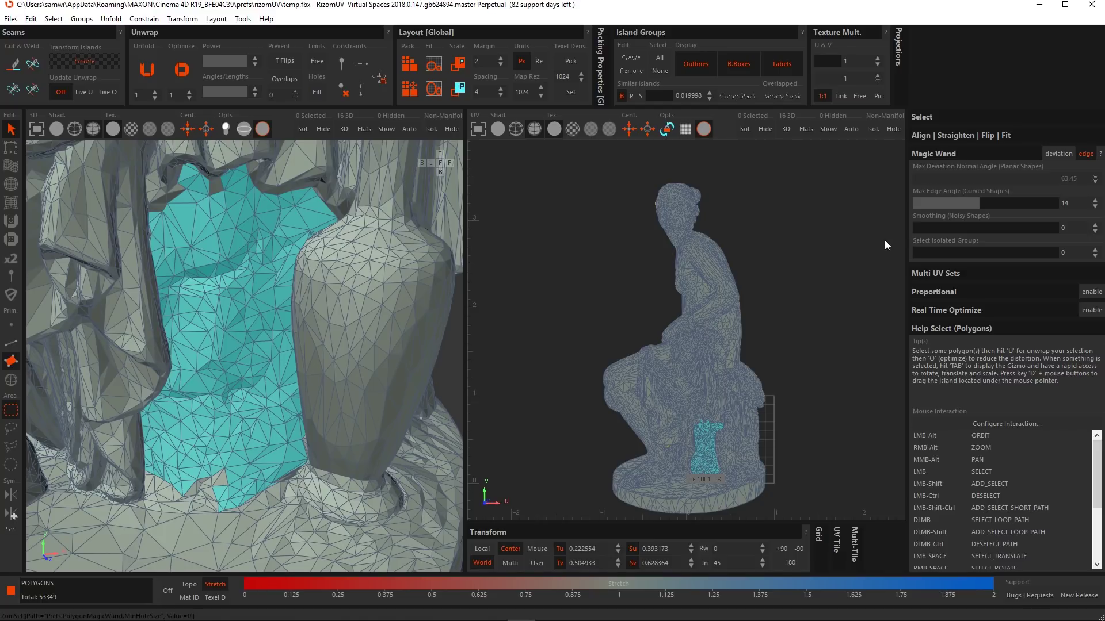
scroll(374, 398, down, 5)
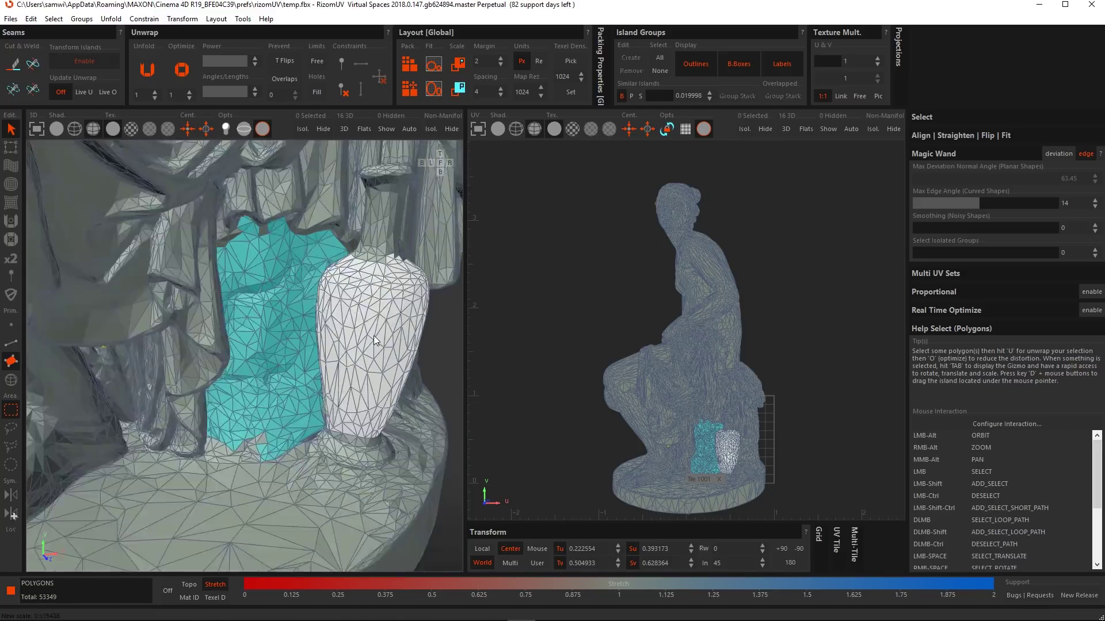
alt+drag(374, 336, 322, 369)
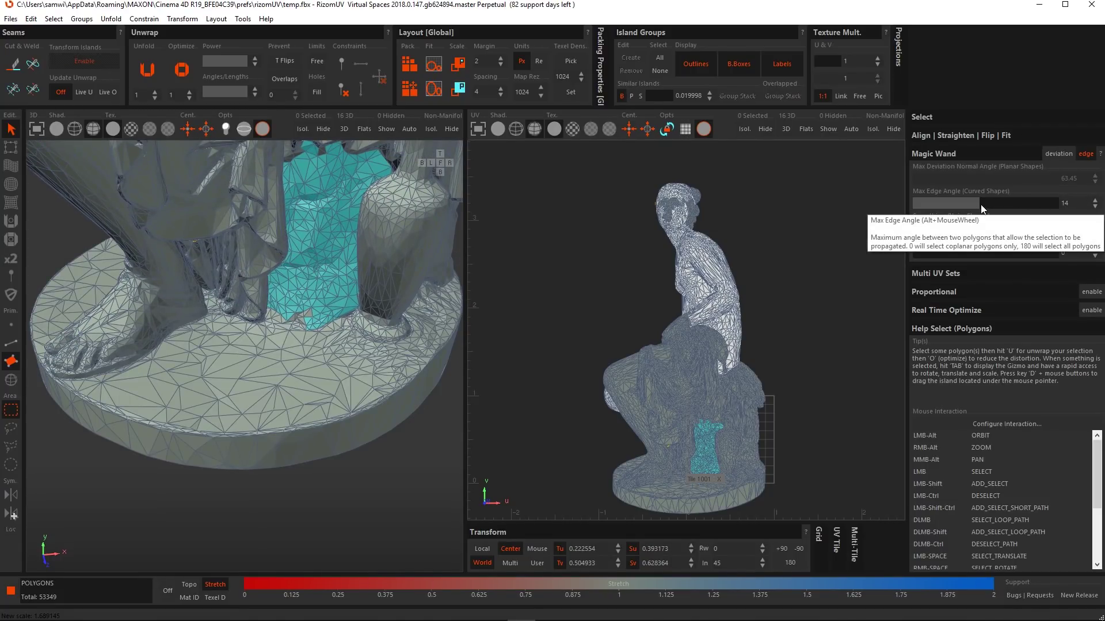
drag(981, 207, 975, 207)
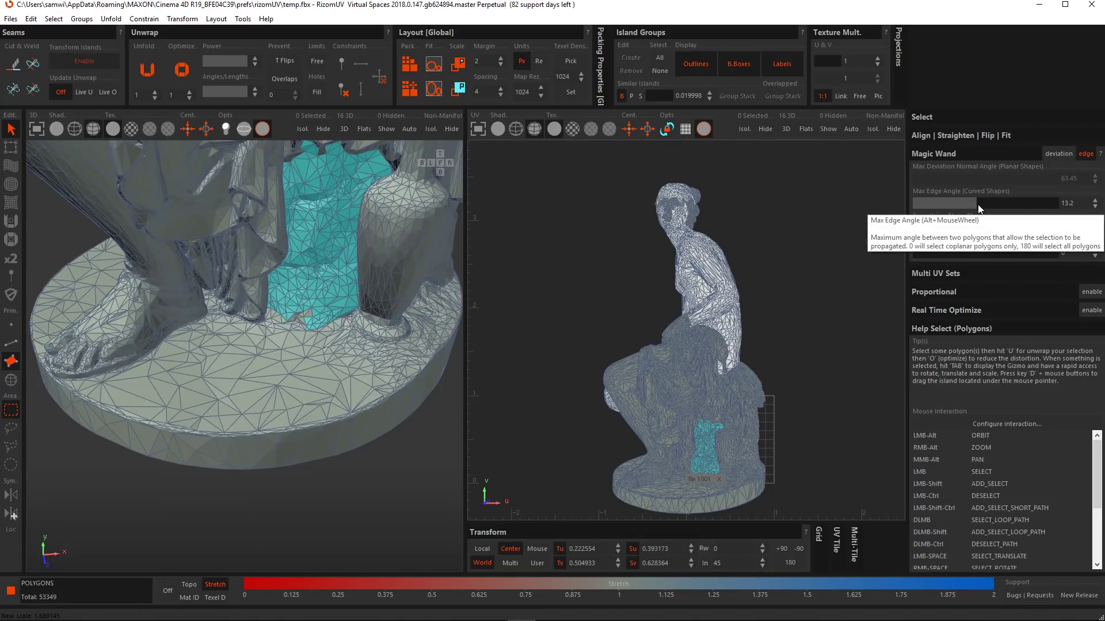
double_click(1066, 203)
text(8.5)
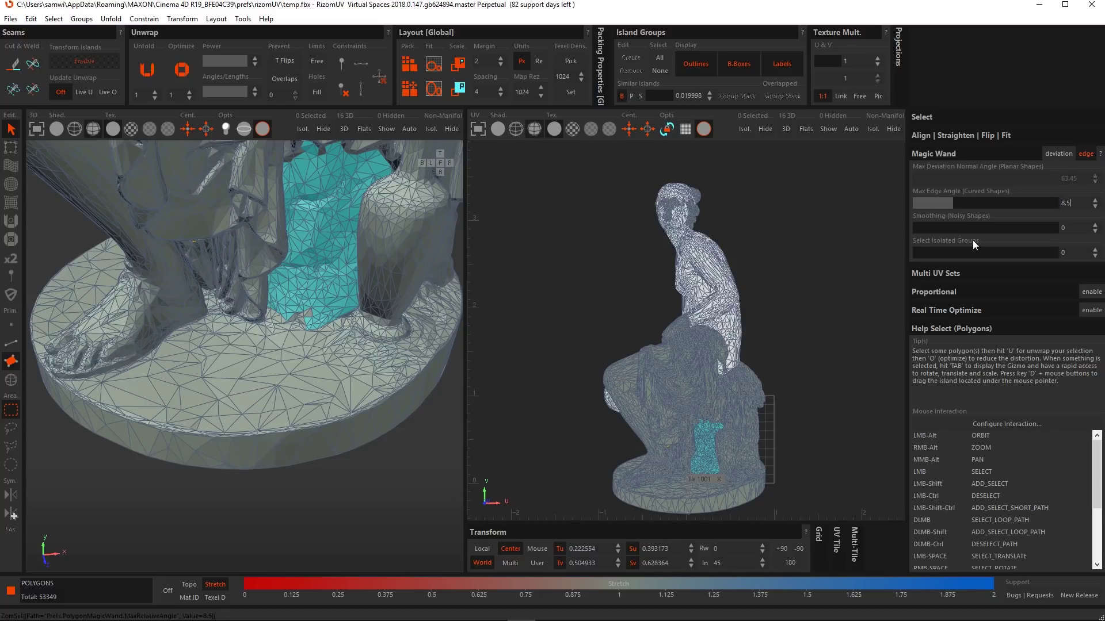
click(284, 378)
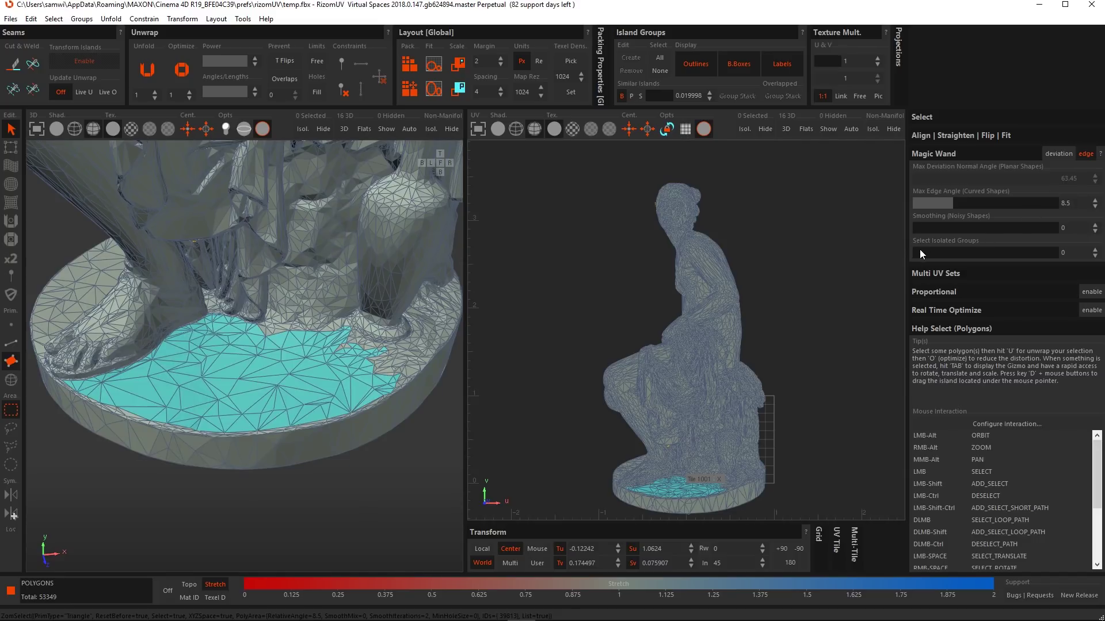
Set the Magic Wand's Smoothing to 0.44 and reselect the top surface of the round base
click(948, 254)
drag(921, 232, 976, 233)
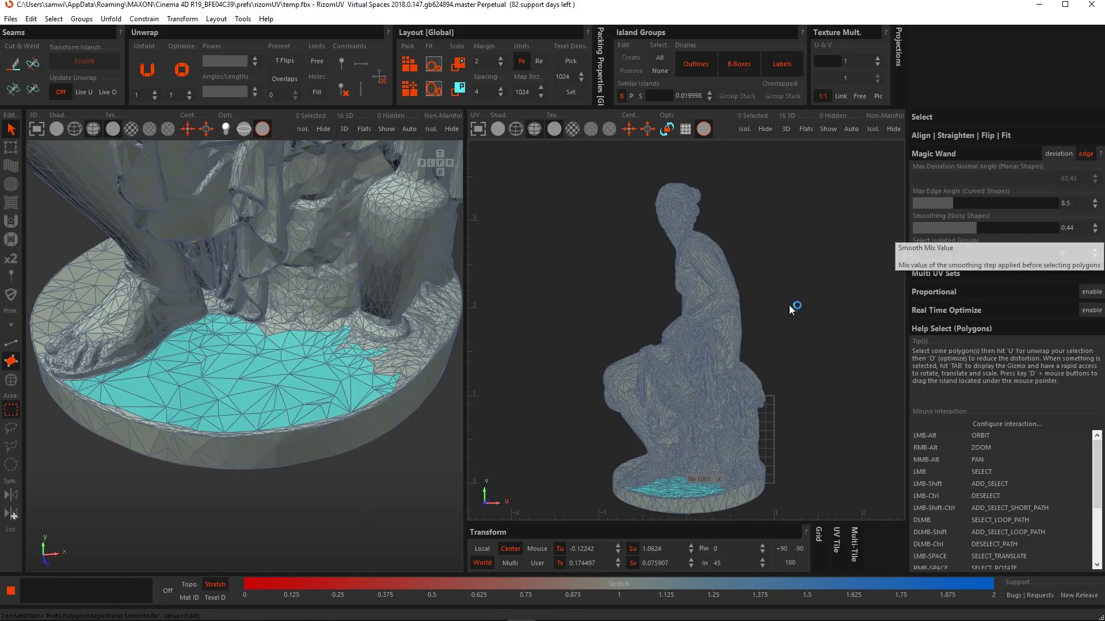
click(276, 382)
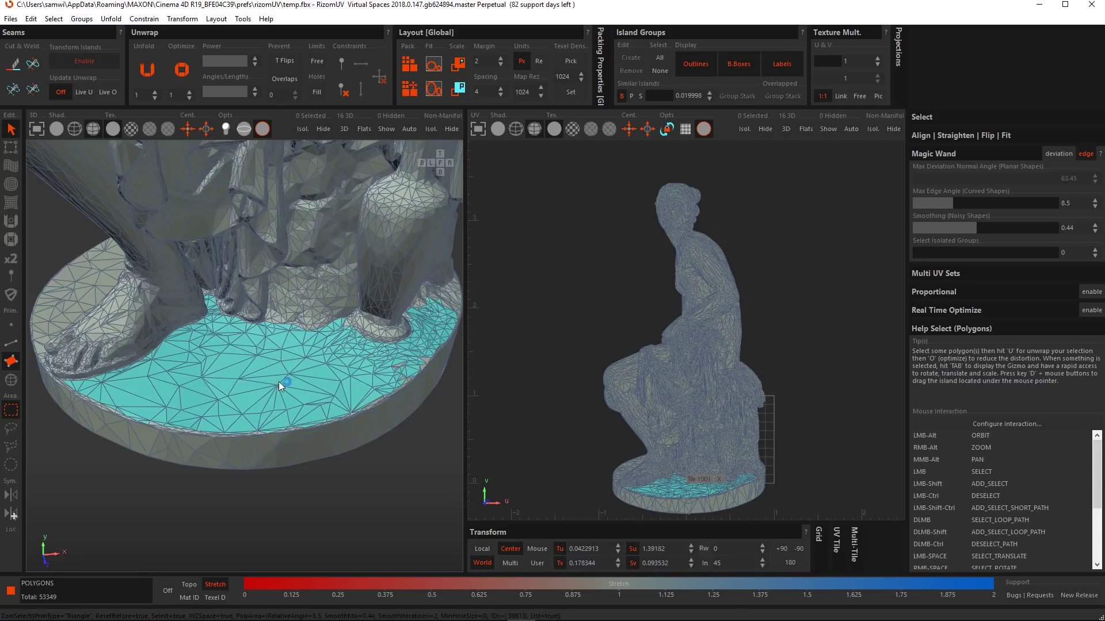
Set Select Isolated Groups to 27 and reselect the base's top surface to include the small gaps near its rim
alt+drag(280, 386, 325, 344)
scroll(378, 374, up, 6)
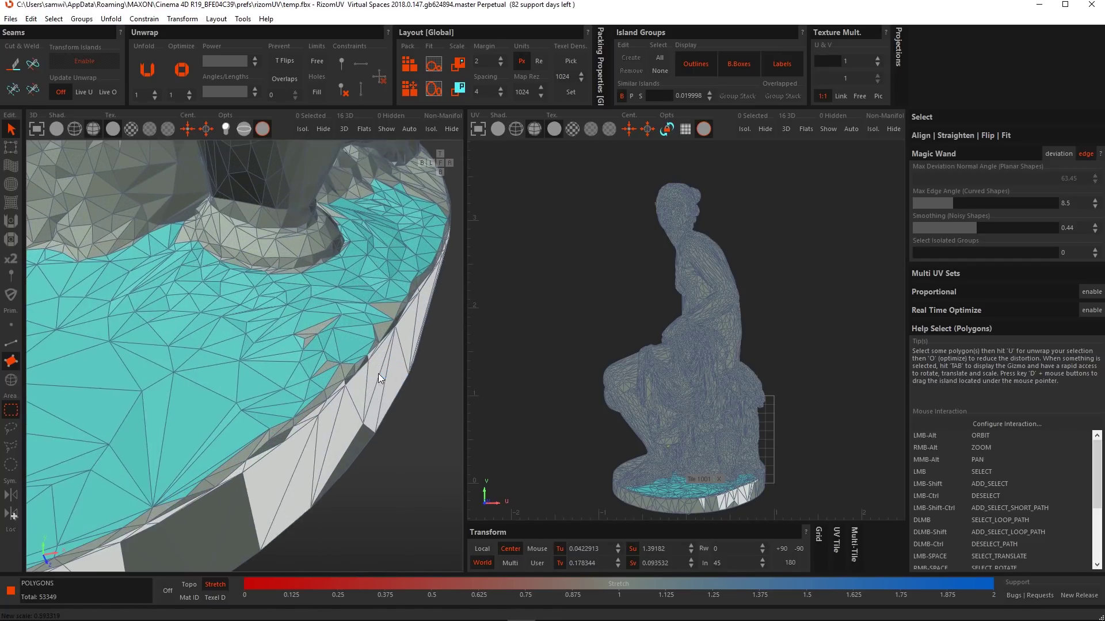
alt+drag(316, 330, 217, 391)
scroll(131, 398, down, 5)
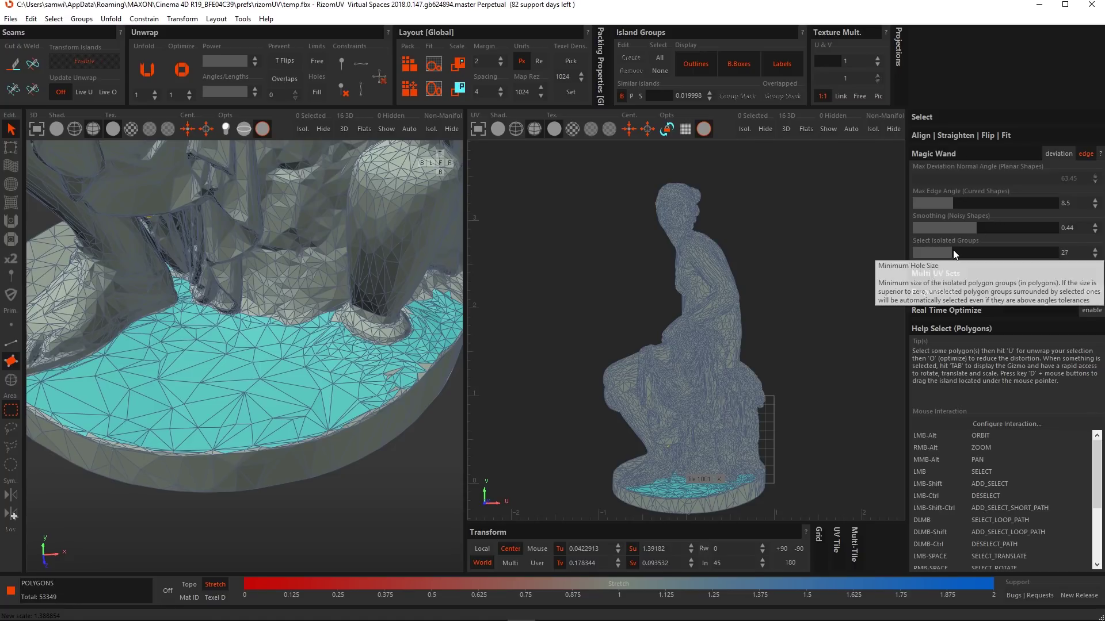
drag(940, 251, 952, 252)
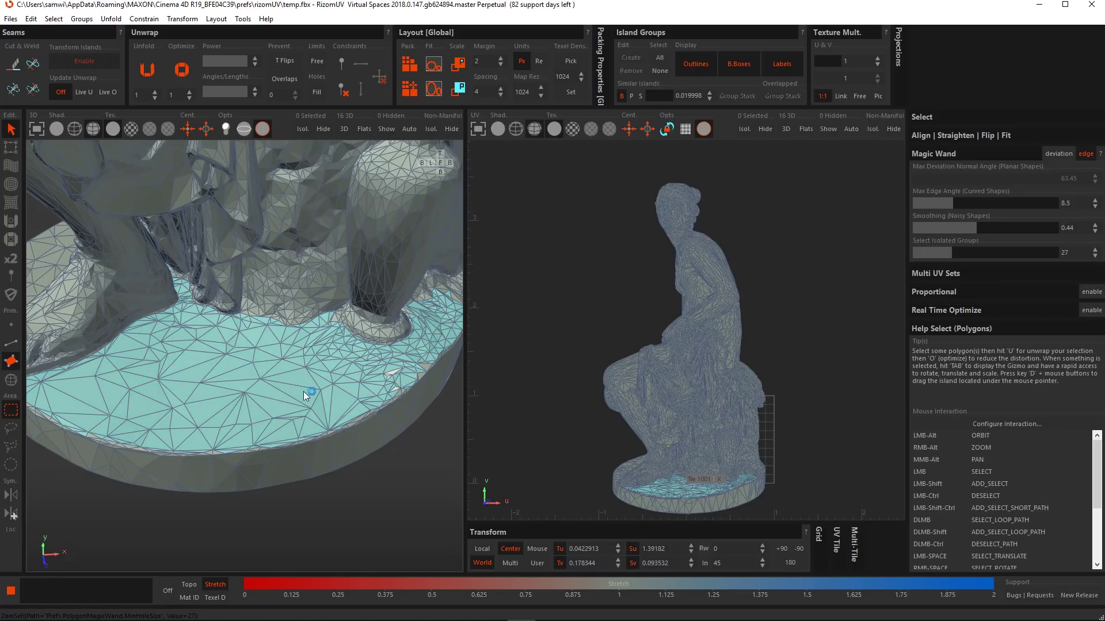
scroll(381, 382, up, 5)
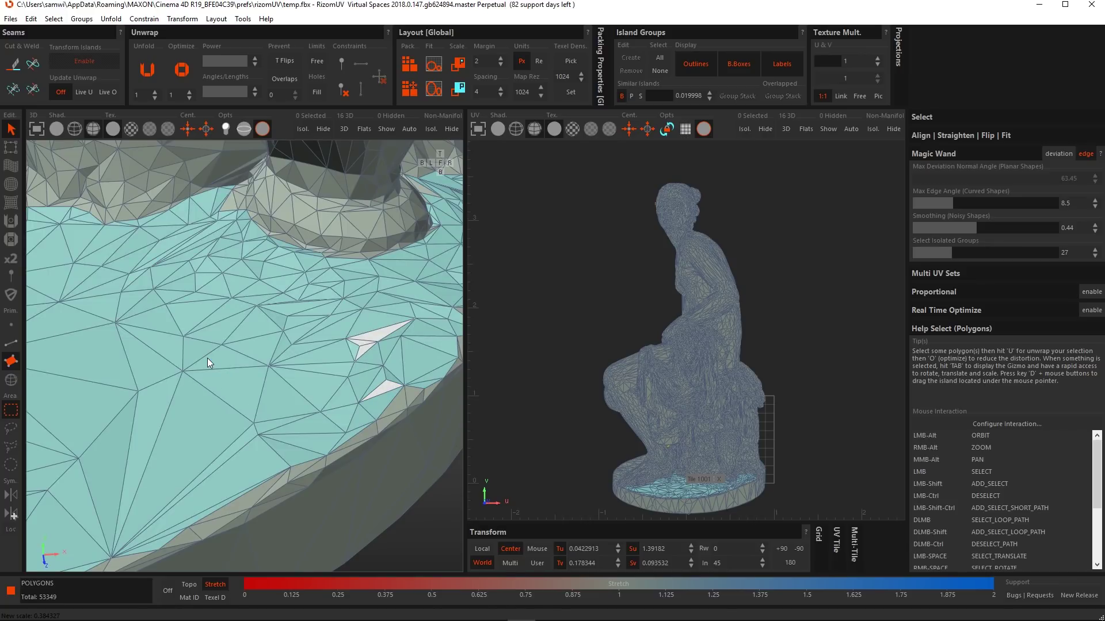
scroll(207, 358, down, 5)
alt+middle_drag(265, 436, 330, 440)
scroll(330, 440, down, 1)
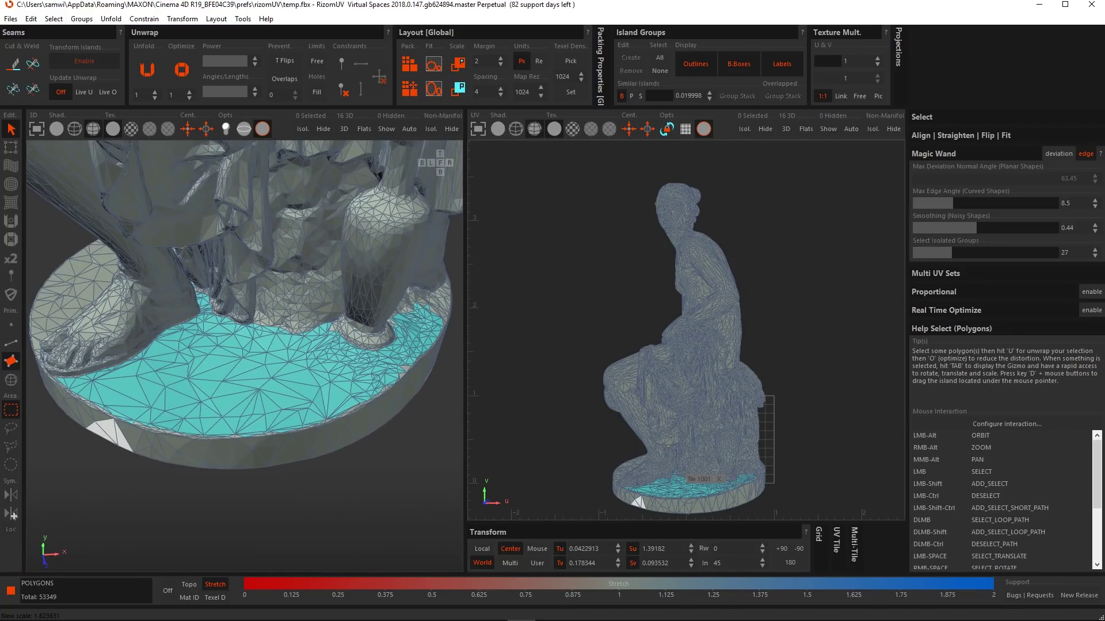